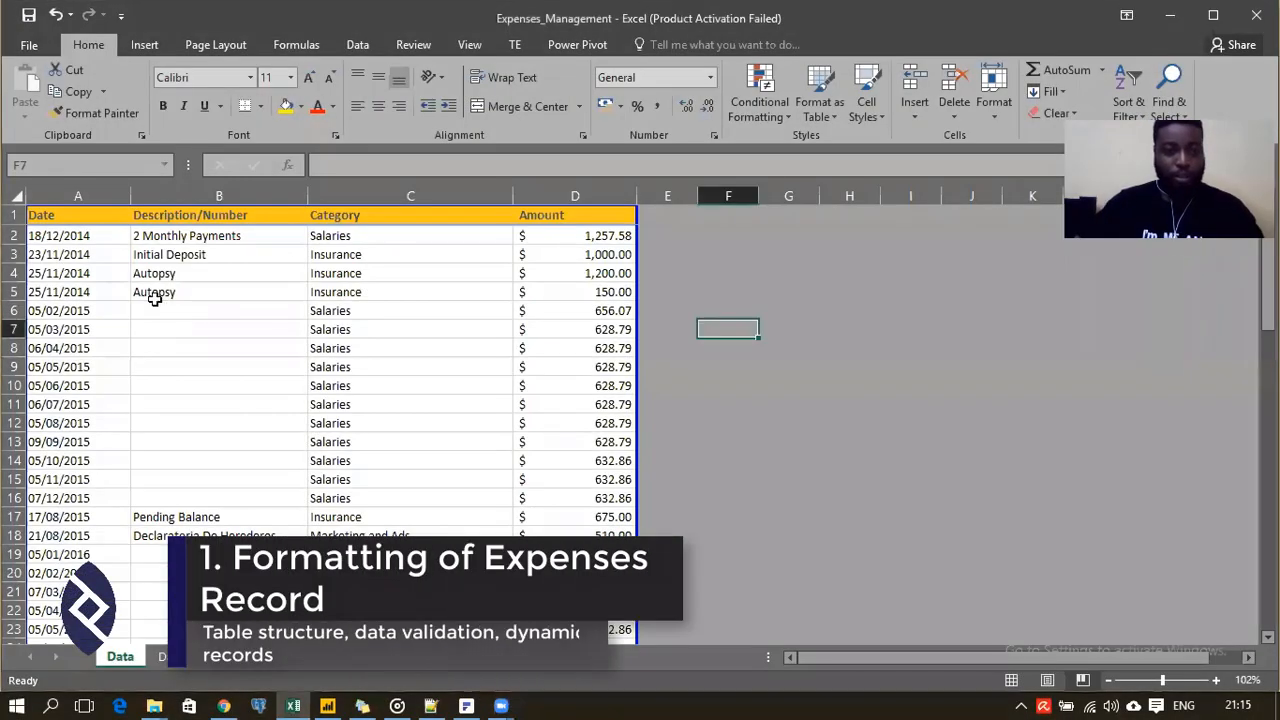
Examine the date, description, category and amount of the first expense record on the Data sheet
{"action": "left_click", "coordinate": [145, 291]}
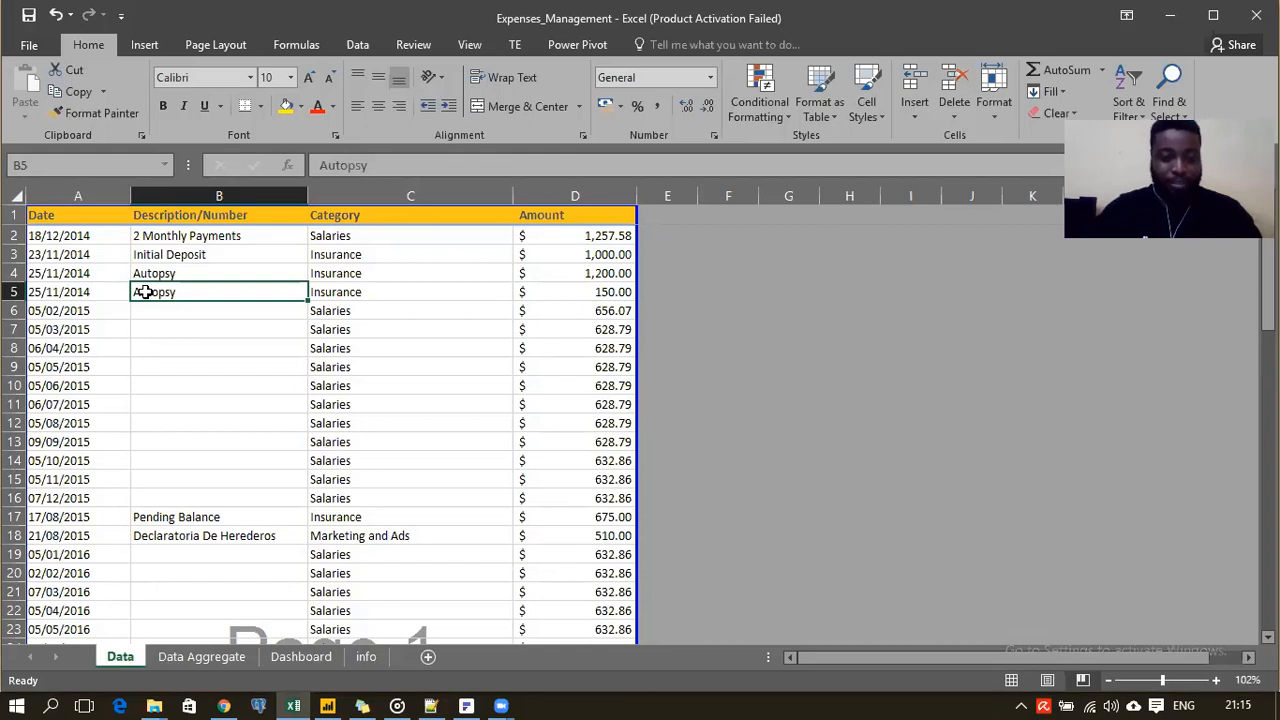
{"action": "left_click", "coordinate": [70, 272]}
{"action": "left_click", "coordinate": [71, 294]}
{"action": "left_click", "coordinate": [70, 309]}
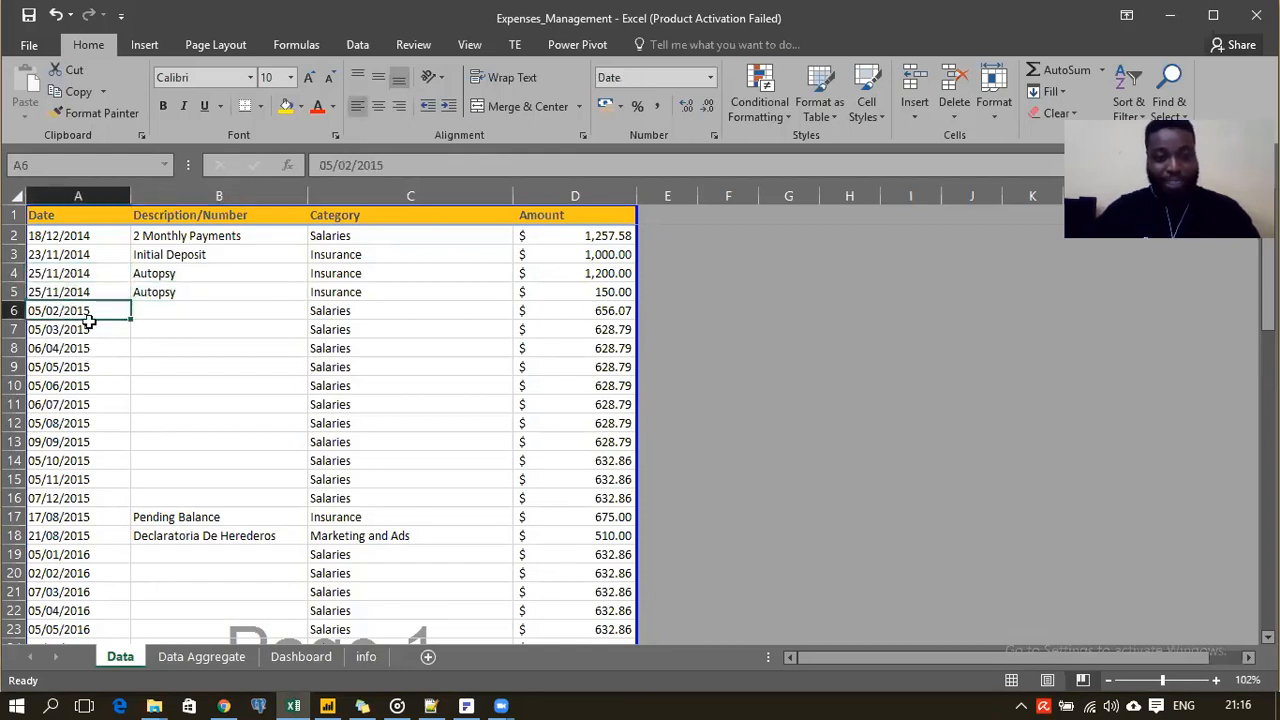
{"action": "left_click", "coordinate": [50, 238]}
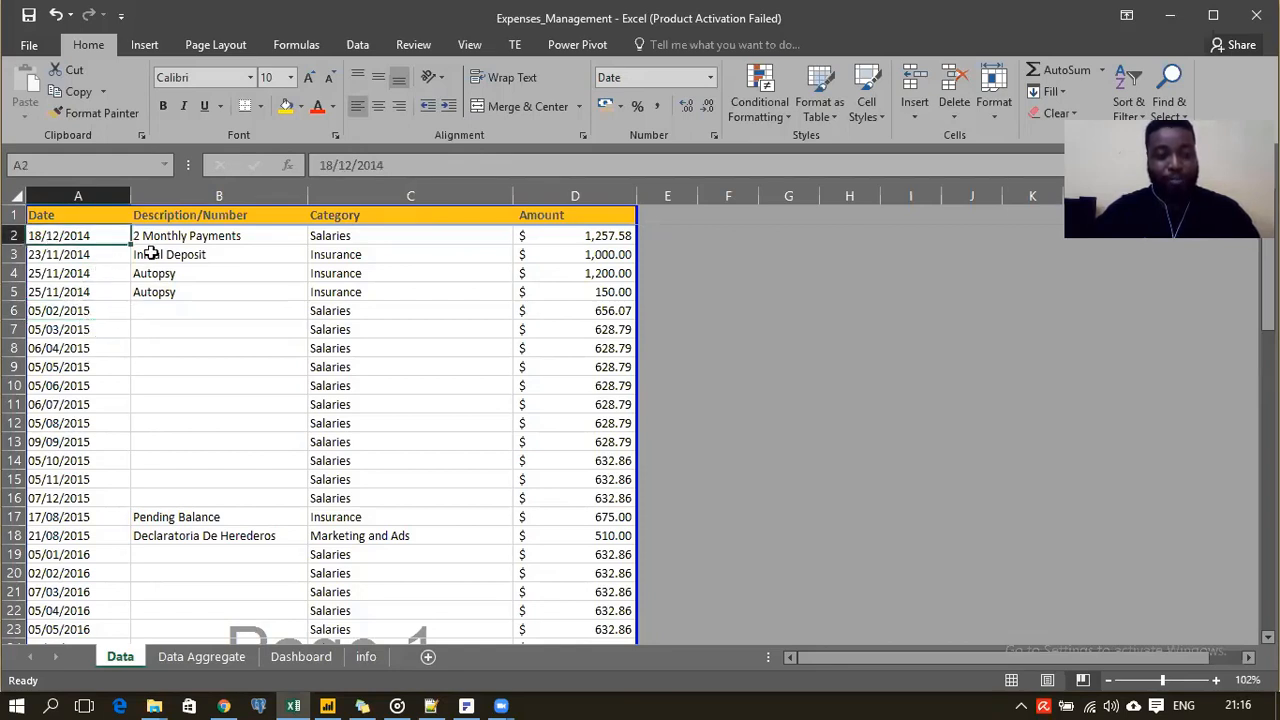
{"action": "left_click", "coordinate": [194, 236]}
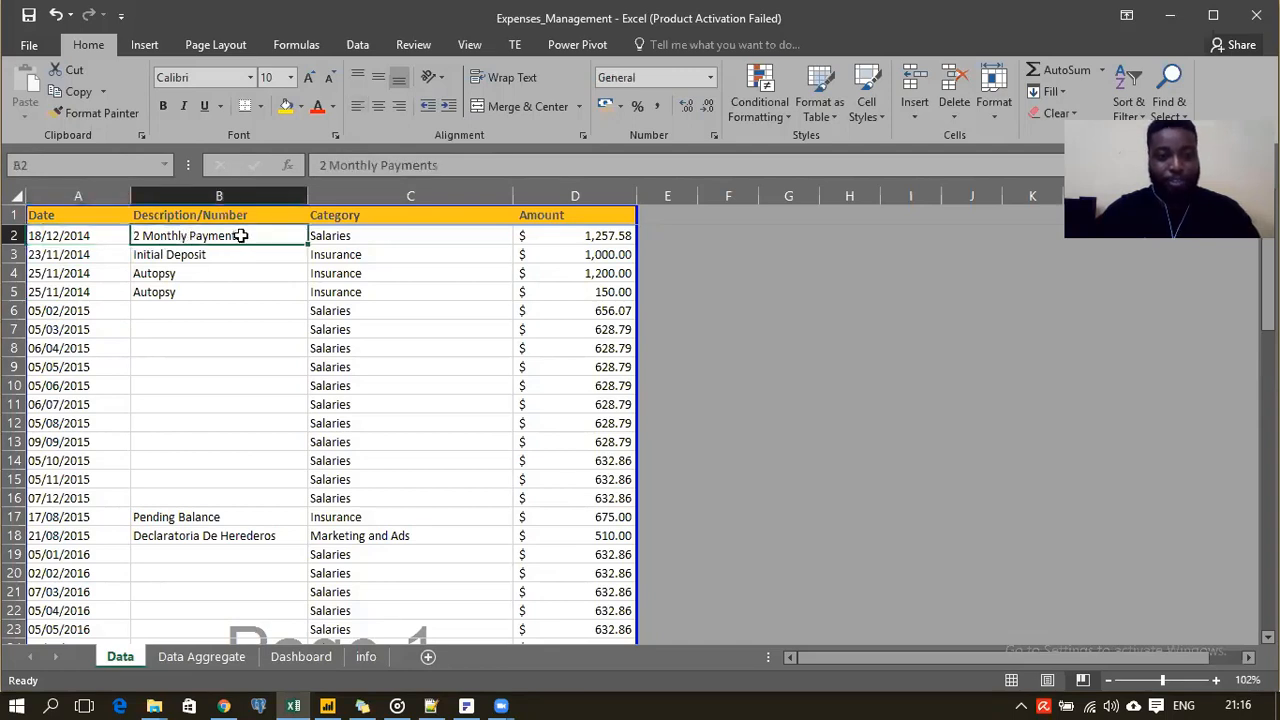
{"action": "left_click", "coordinate": [368, 238]}
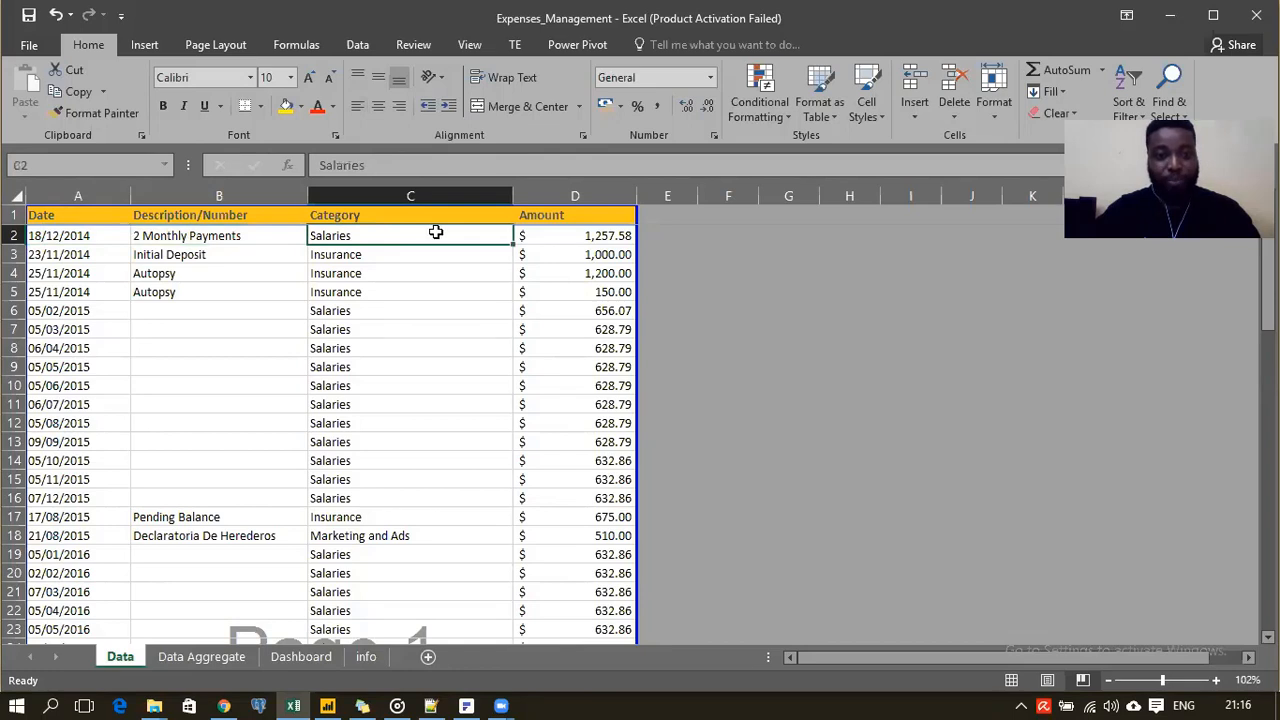
{"action": "left_click", "coordinate": [564, 237]}
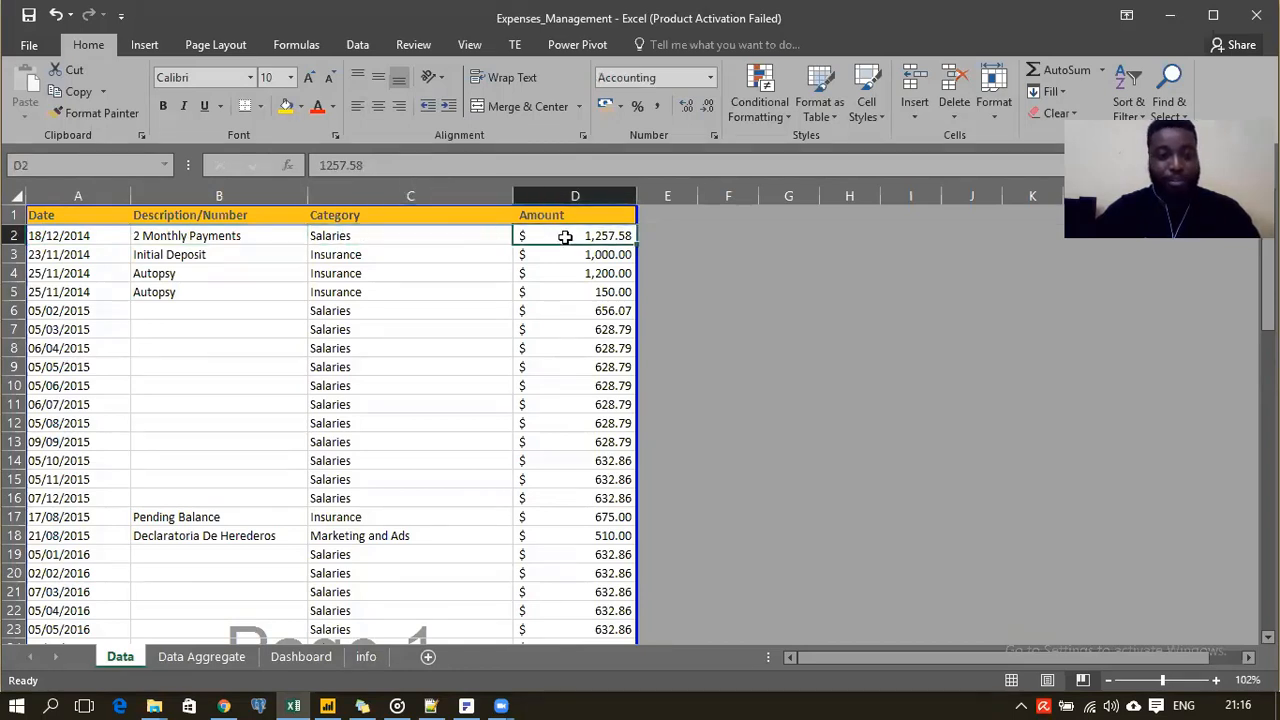
{"action": "left_click", "coordinate": [73, 236]}
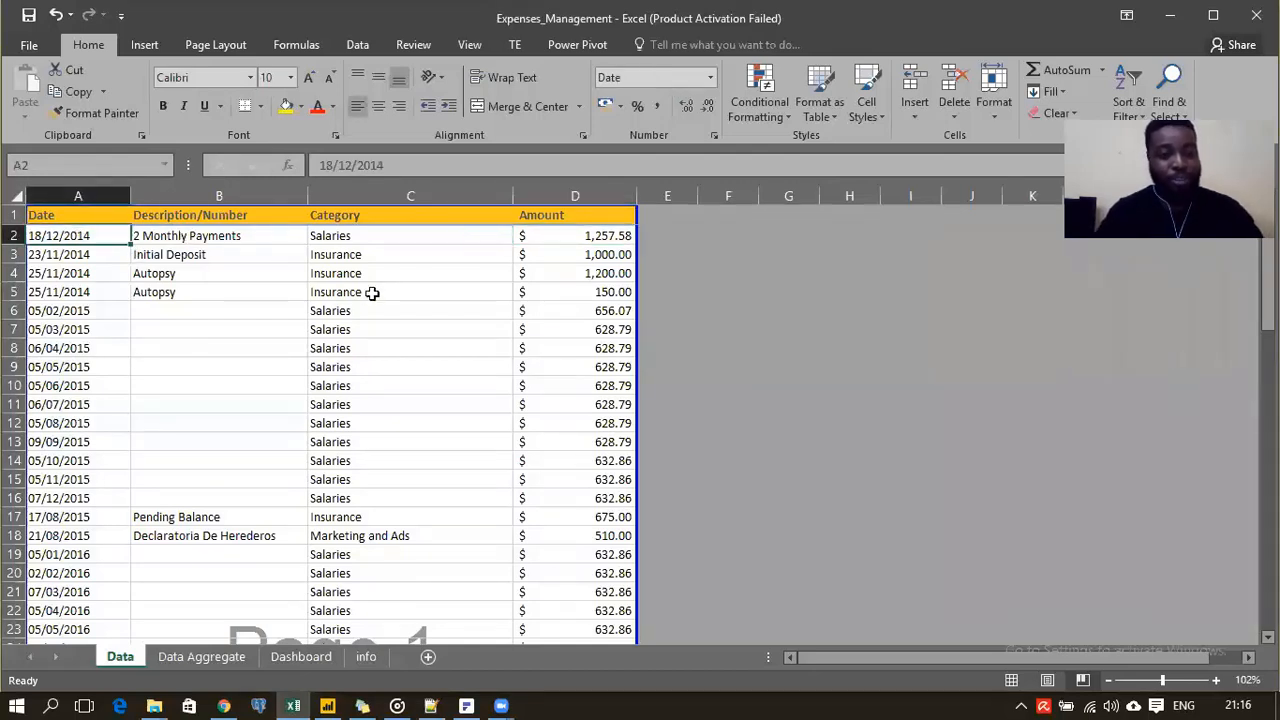
{"action": "key", "text": "Right"}
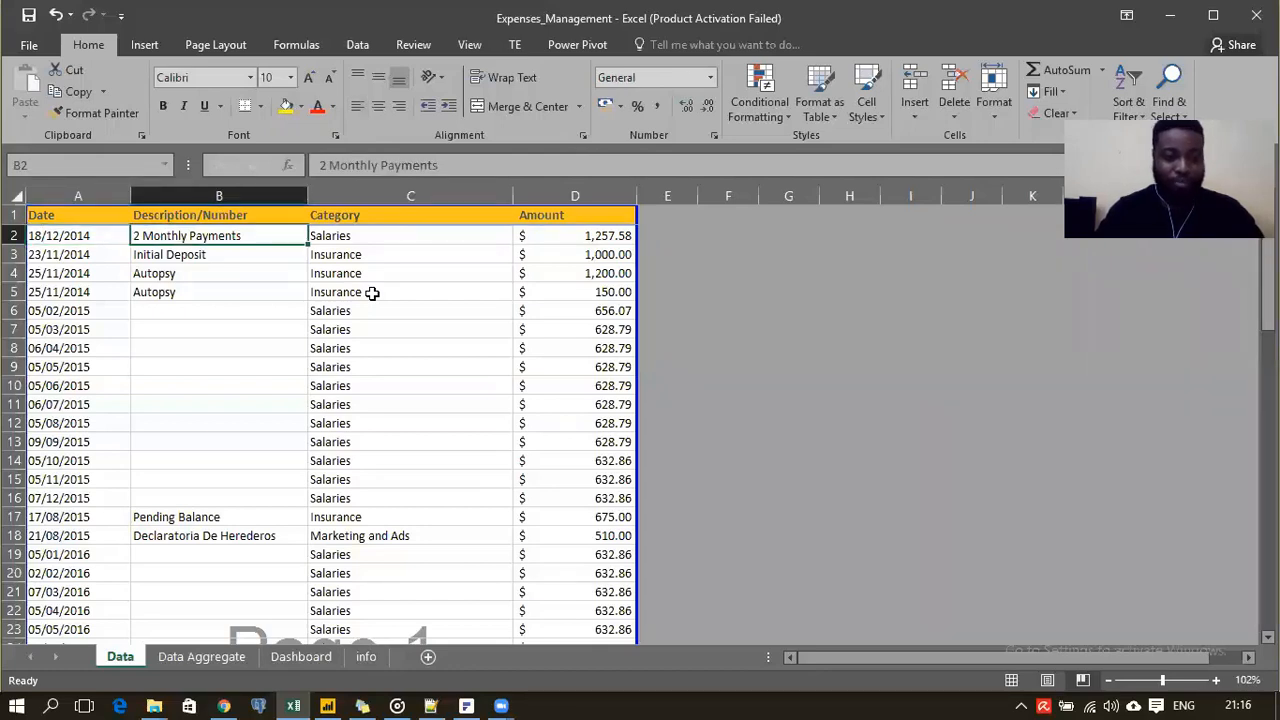
{"action": "key", "text": "Right"}
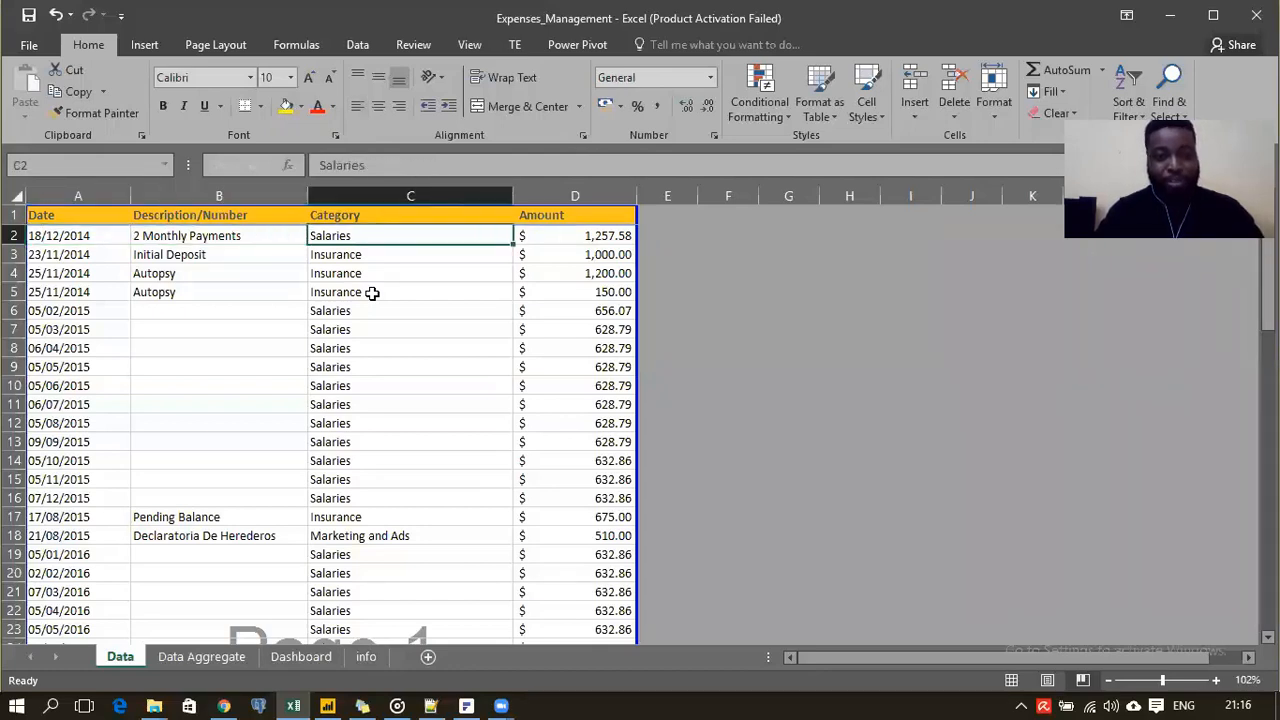
{"action": "key", "text": "Right"}
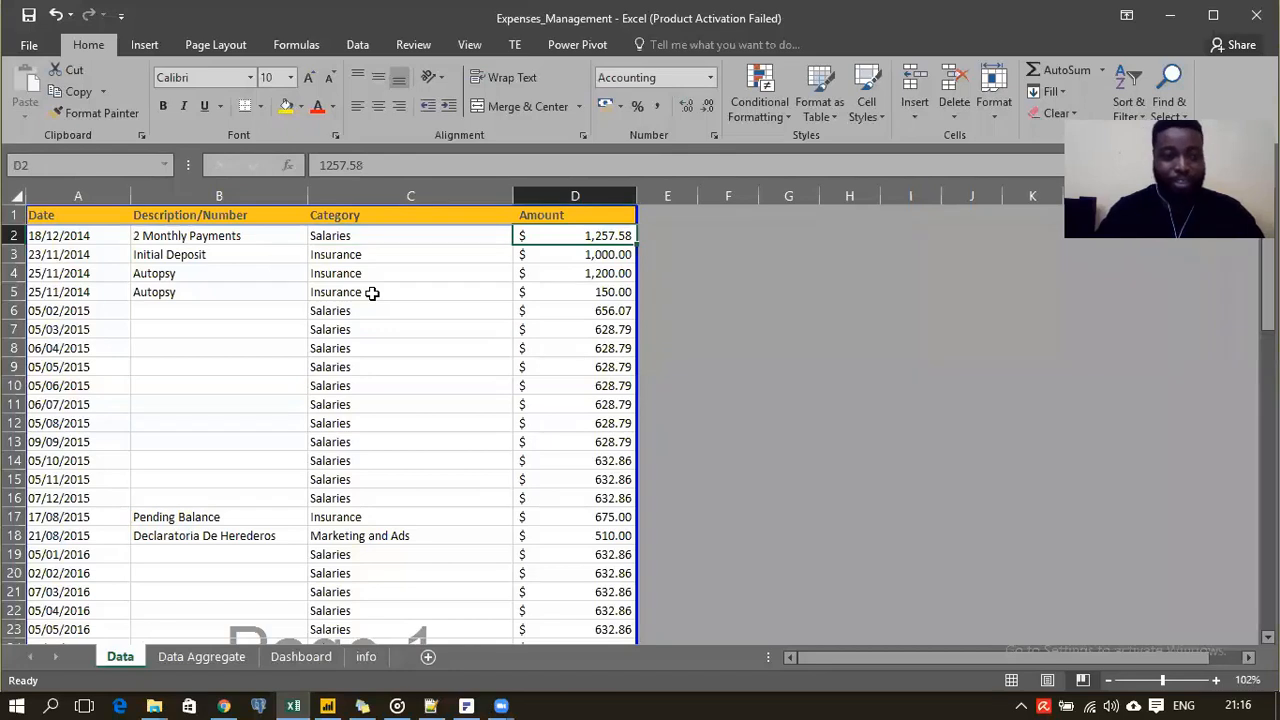
Examine the date, description, category and amount of the expense record in row 4
{"action": "key", "text": "Left"}
{"action": "key", "text": "Left"}
{"action": "key", "text": "Left"}
{"action": "key", "text": "Down"}
{"action": "key", "text": "Down"}
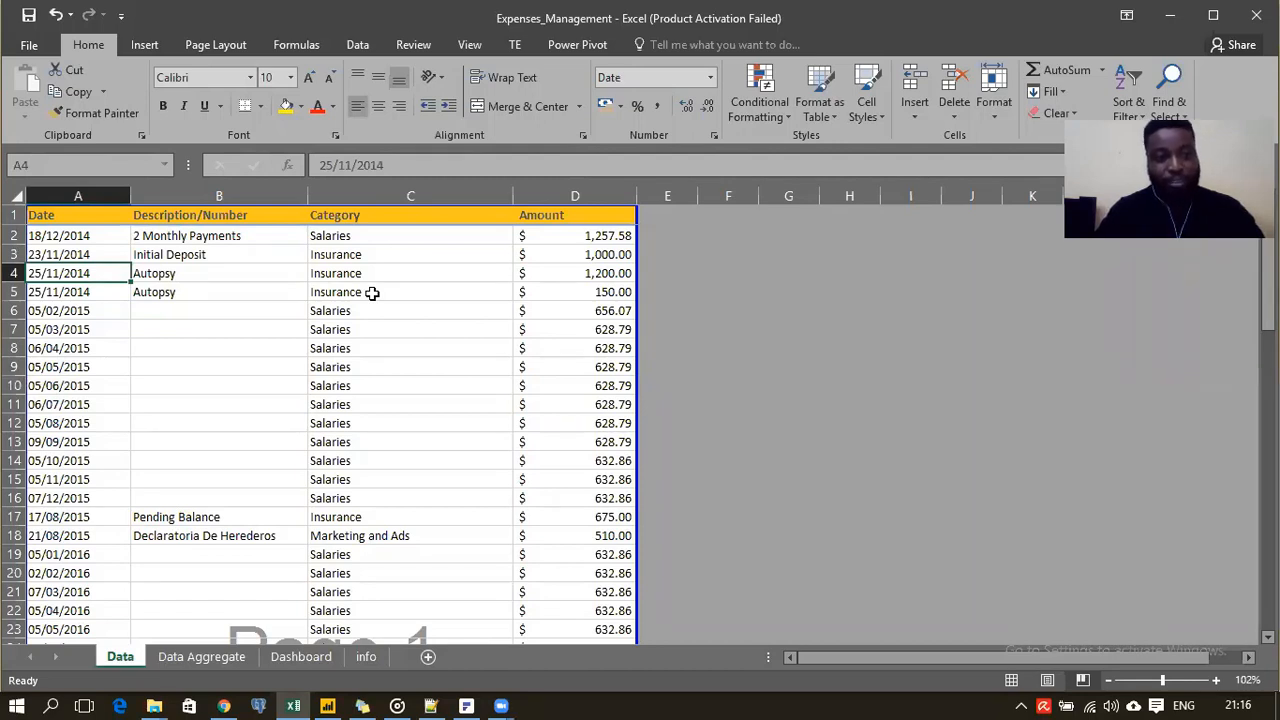
{"action": "key", "text": "Right"}
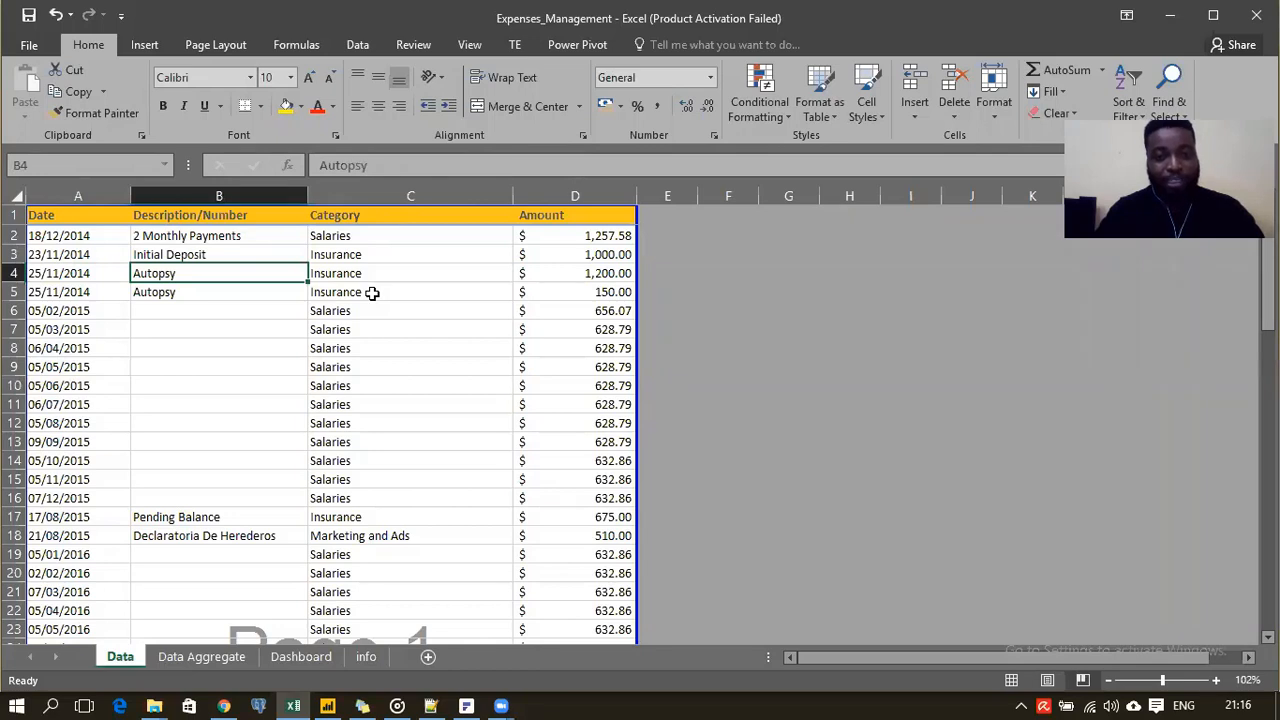
{"action": "key", "text": "Right"}
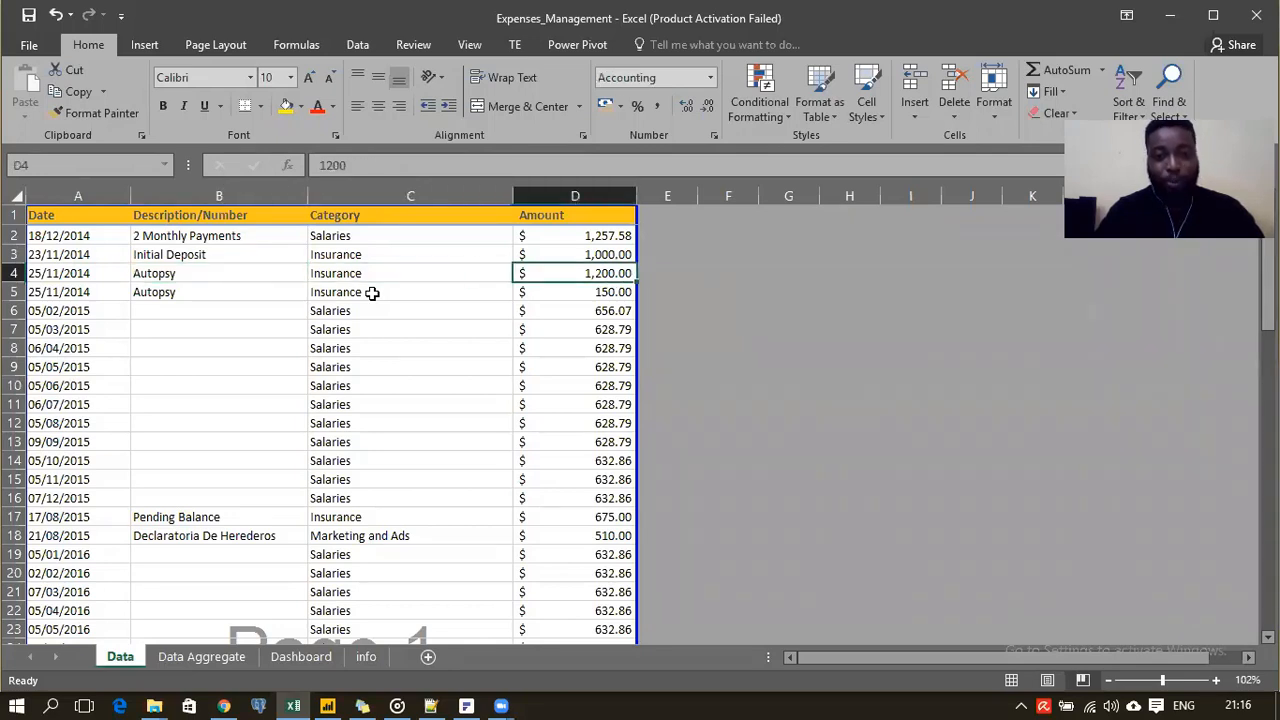
Review the expense records from row 4 down to the last rows of the table
{"action": "key", "text": "Left"}
{"action": "key", "text": "Left"}
{"action": "key", "text": "Down"}
{"action": "key", "text": "Down"}
{"action": "key", "text": "Down"}
{"action": "key", "text": "Down"}
{"action": "key", "text": "Down"}
{"action": "key", "text": "Down"}
{"action": "key", "text": "Down"}
{"action": "key", "text": "Down"}
{"action": "key", "text": "Down"}
{"action": "key", "text": "Down"}
{"action": "key", "text": "Down"}
{"action": "key", "text": "Down"}
{"action": "key", "text": "Down"}
{"action": "key", "text": "Down"}
{"action": "key", "text": "Down"}
{"action": "key", "text": "Down"}
{"action": "key", "text": "Down"}
{"action": "key", "text": "Down"}
{"action": "key", "text": "Down"}
{"action": "key", "text": "Down"}
{"action": "key", "text": "Down"}
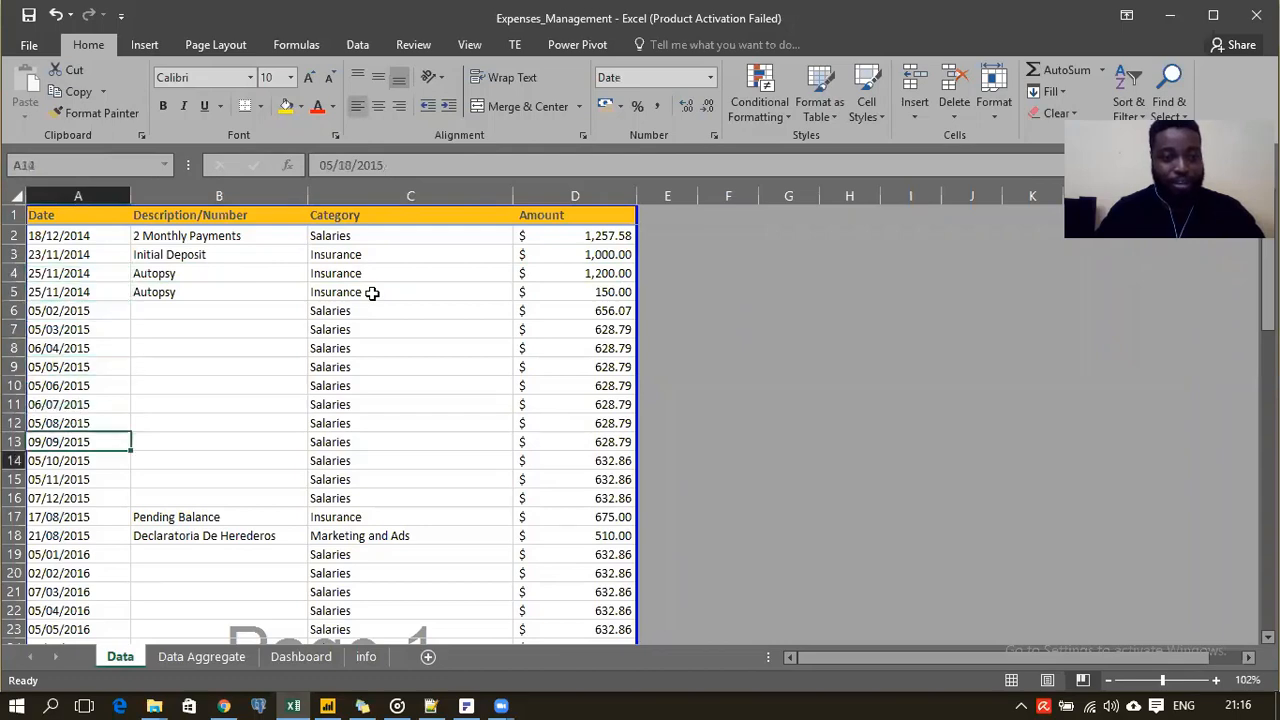
{"action": "key", "text": "Down"}
{"action": "key", "text": "Down"}
{"action": "key", "text": "Down"}
{"action": "key", "text": "Down"}
{"action": "key", "text": "Down"}
{"action": "key", "text": "Down"}
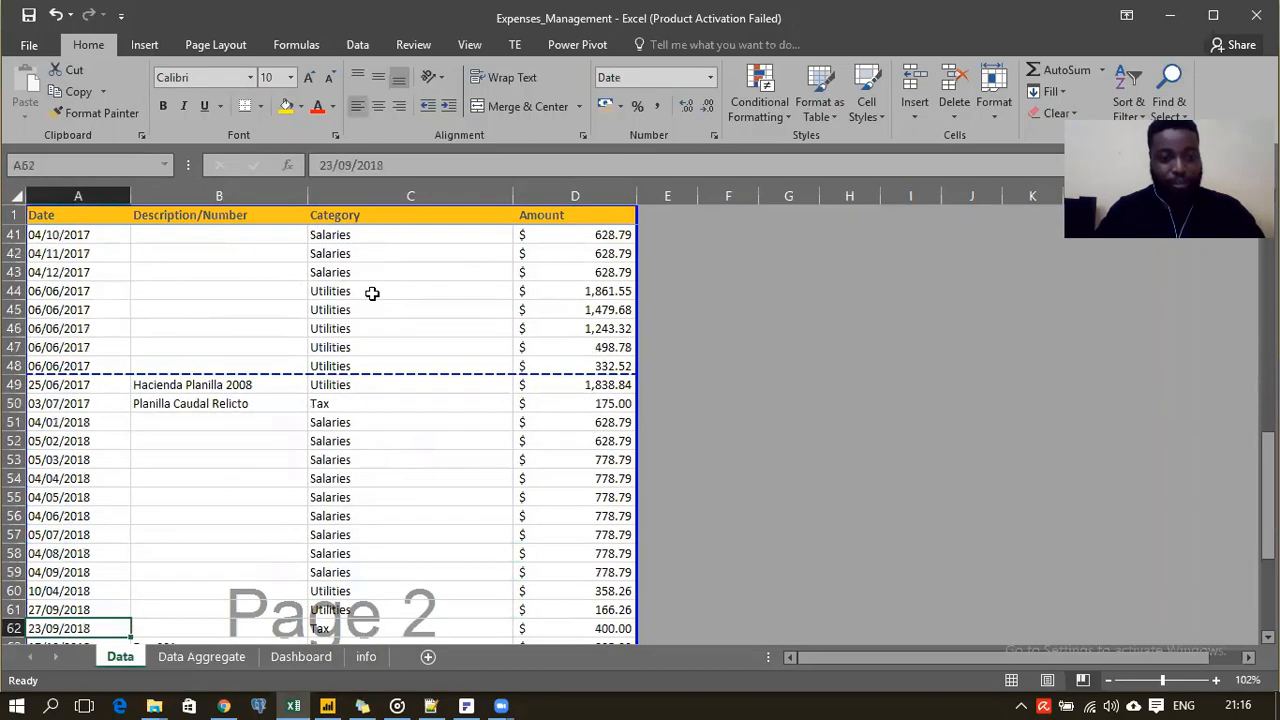
{"action": "key", "text": "Down"}
{"action": "key", "text": "Down"}
{"action": "key", "text": "Down"}
{"action": "key", "text": "Down"}
{"action": "key", "text": "Down"}
{"action": "key", "text": "Down"}
{"action": "key", "text": "Down"}
{"action": "key", "text": "Down"}
{"action": "key", "text": "Down"}
{"action": "key", "text": "Down"}
{"action": "key", "text": "Down"}
{"action": "key", "text": "Down"}
{"action": "key", "text": "Down"}
{"action": "key", "text": "Down"}
{"action": "key", "text": "Down"}
{"action": "key", "text": "Down"}
{"action": "key", "text": "Down"}
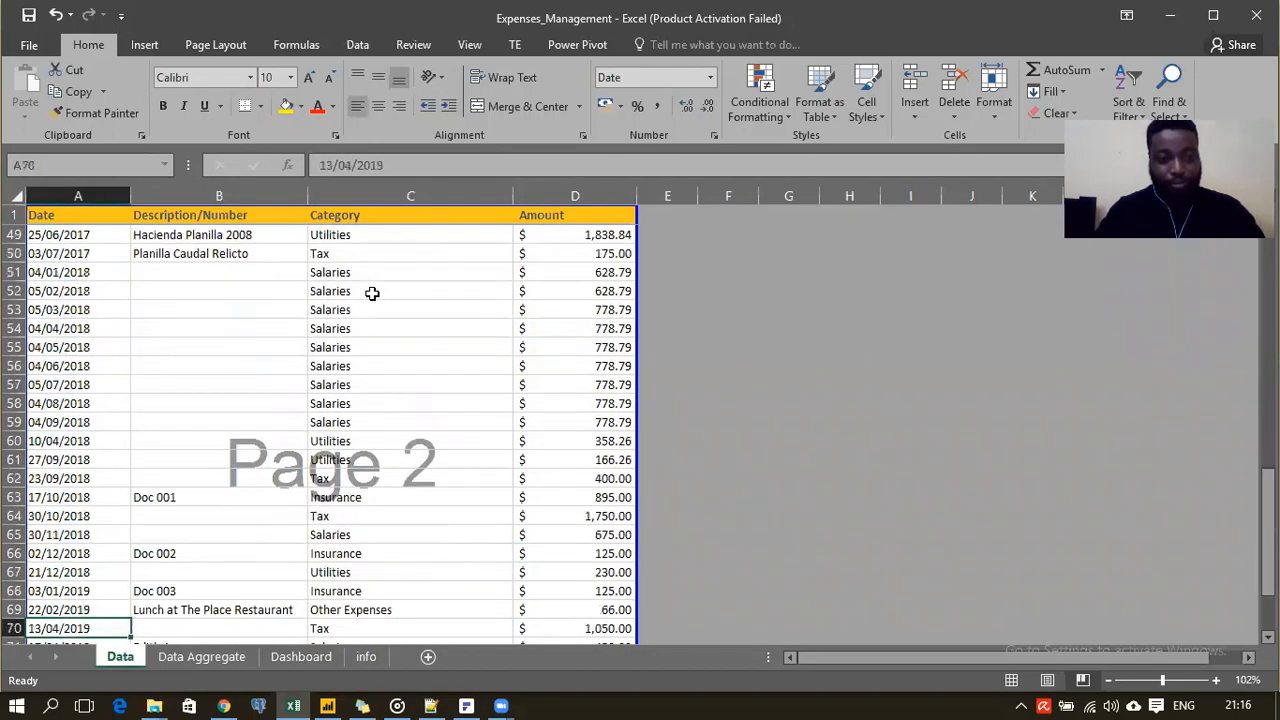
{"action": "key", "text": "Up"}
{"action": "key", "text": "Up"}
{"action": "key", "text": "Up"}
{"action": "key", "text": "Up"}
{"action": "key", "text": "Up"}
{"action": "key", "text": "Up"}
{"action": "key", "text": "Up"}
{"action": "key", "text": "Up"}
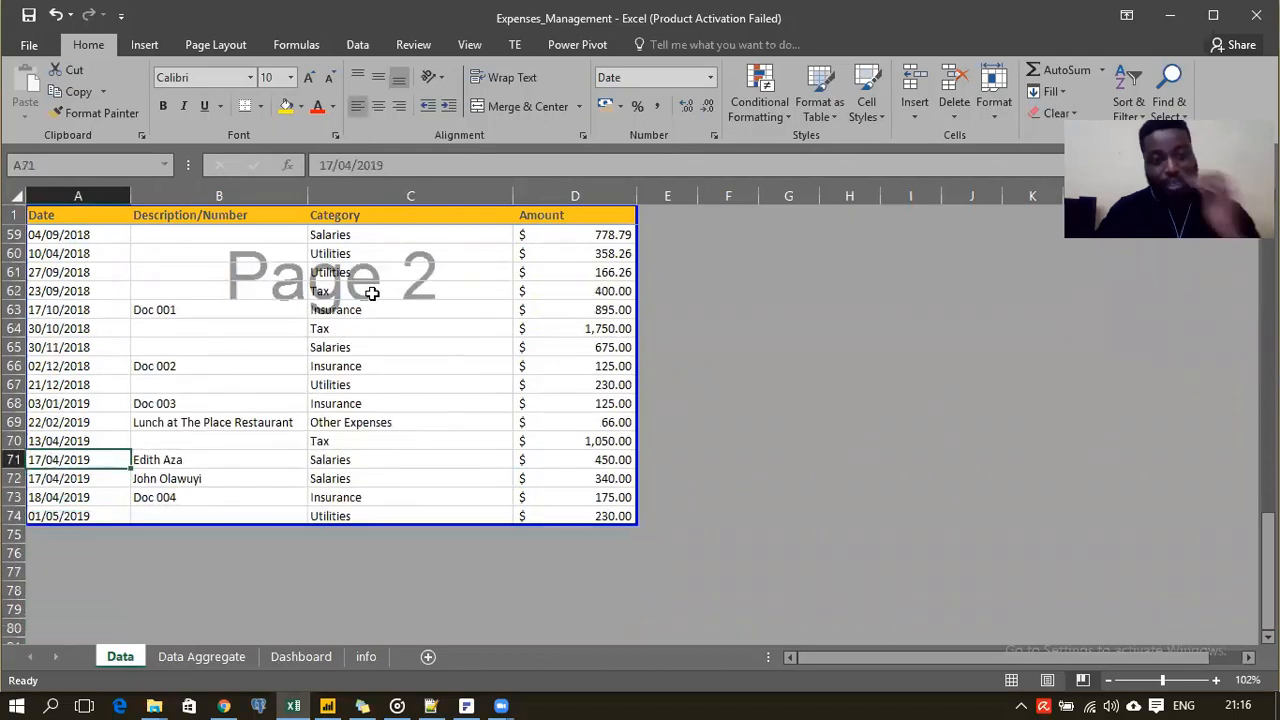
Examine the fields of the salary record in row 72 and the descriptions of its neighbouring records
{"action": "key", "text": "Down"}
{"action": "key", "text": "Right"}
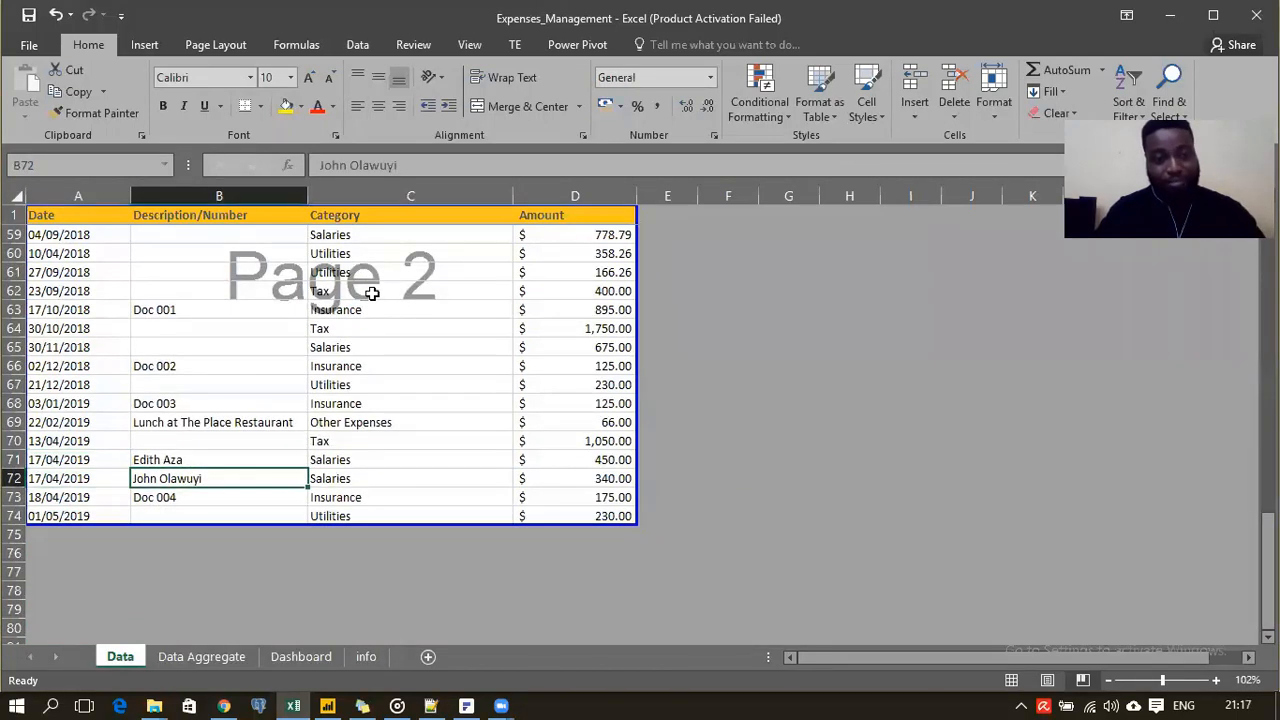
{"action": "key", "text": "Left"}
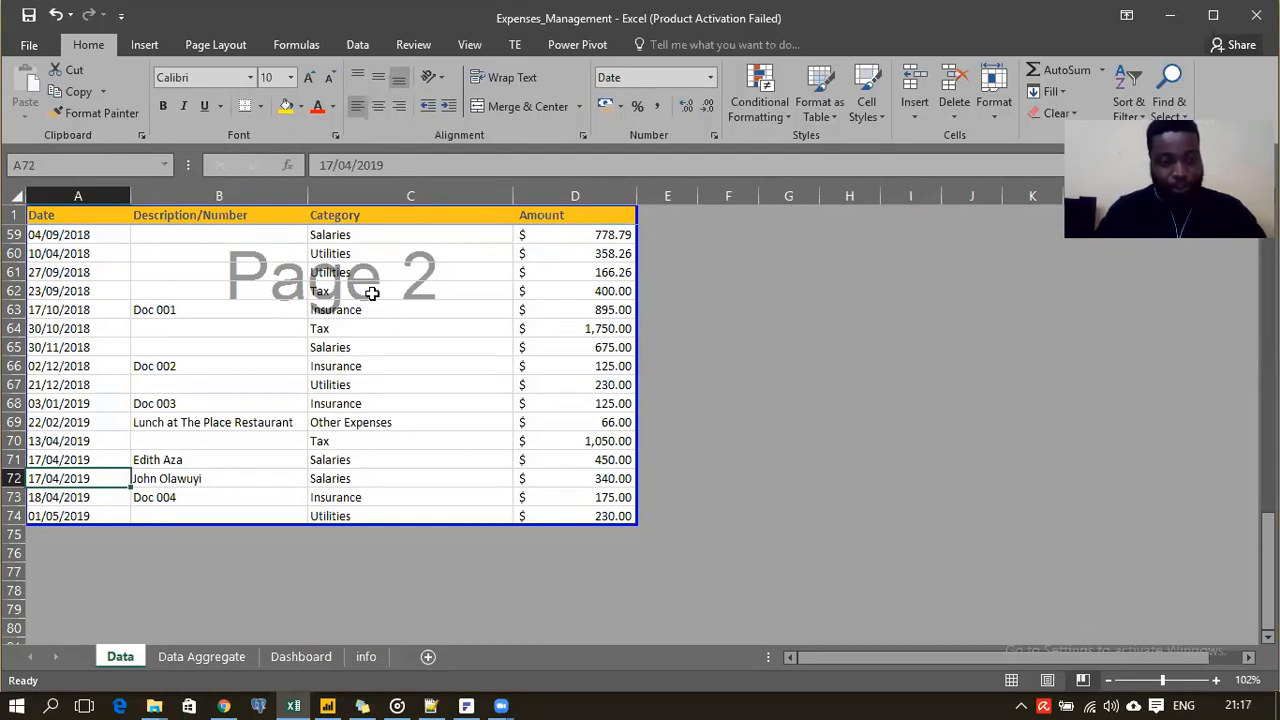
{"action": "key", "text": "Right"}
{"action": "key", "text": "Right"}
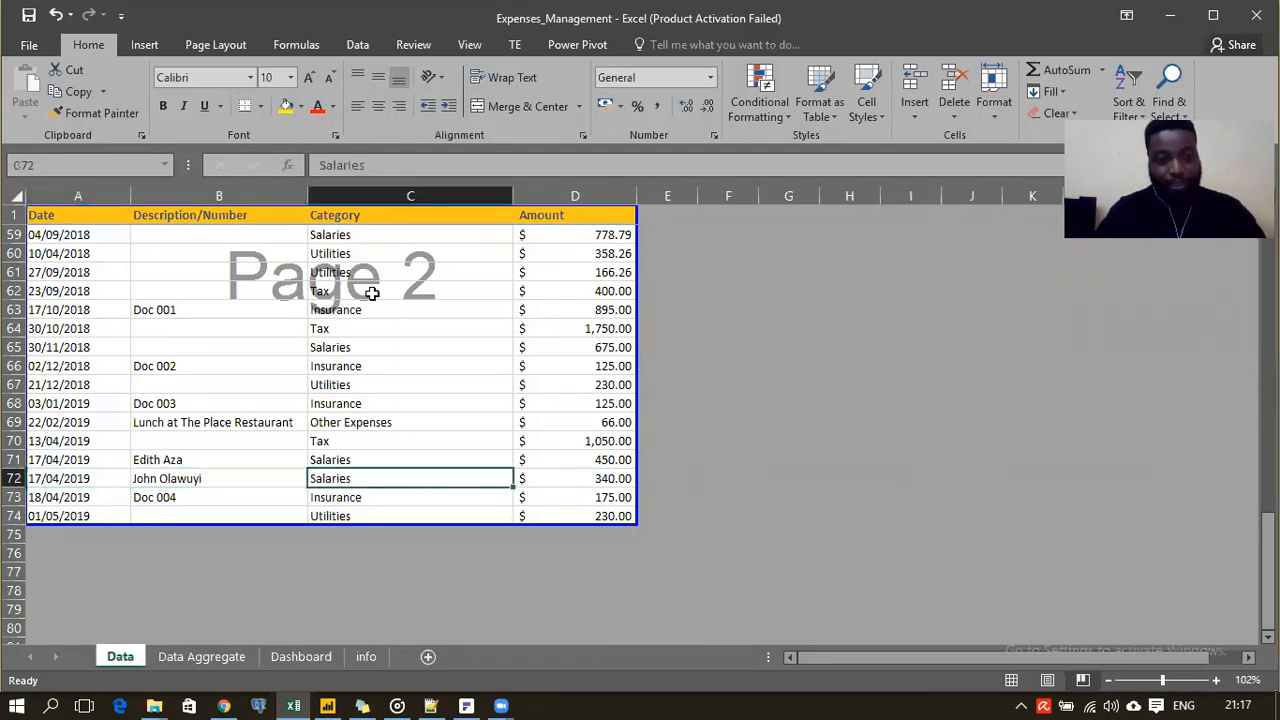
{"action": "key", "text": "Left"}
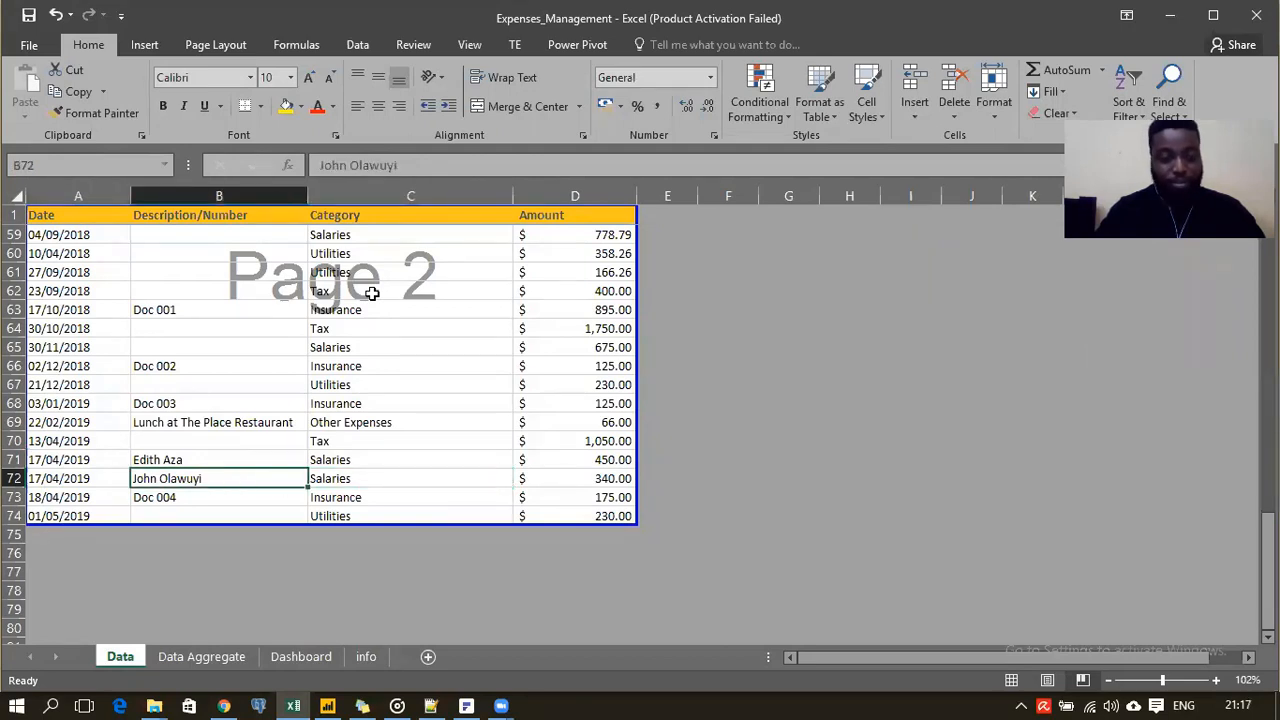
{"action": "key", "text": "Right"}
{"action": "key", "text": "Right"}
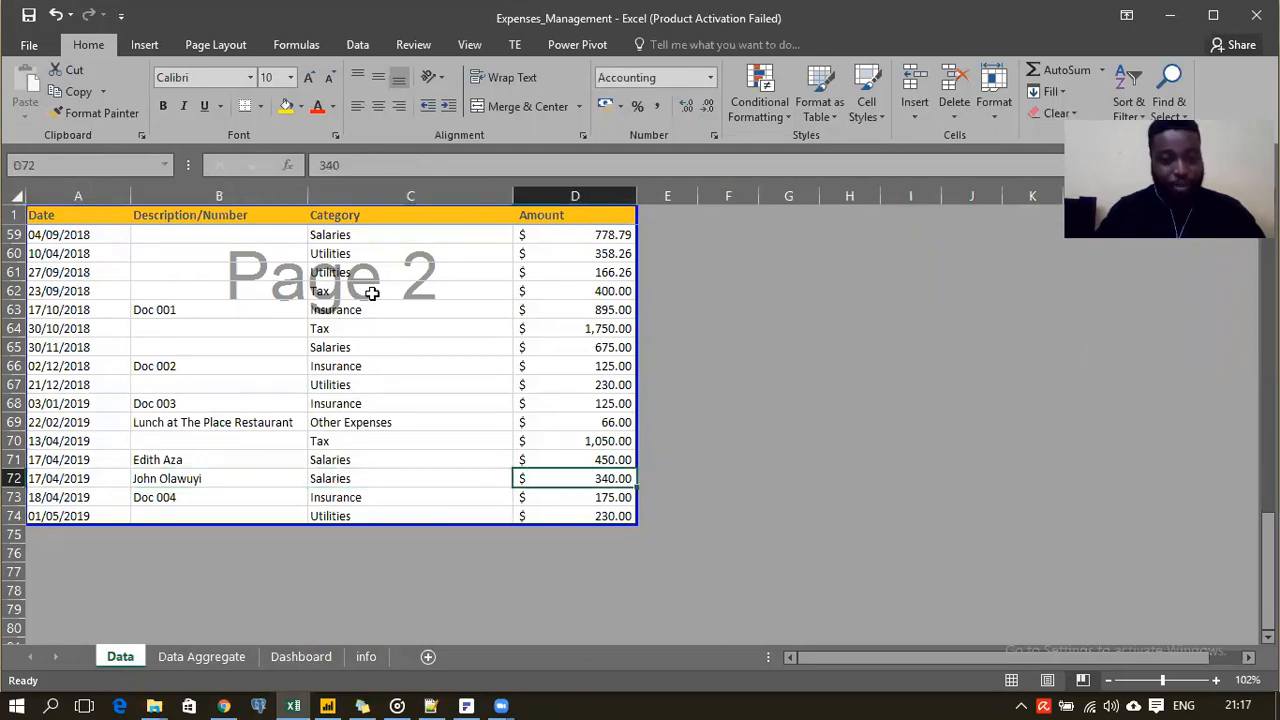
{"action": "key", "text": "Left"}
{"action": "key", "text": "Left"}
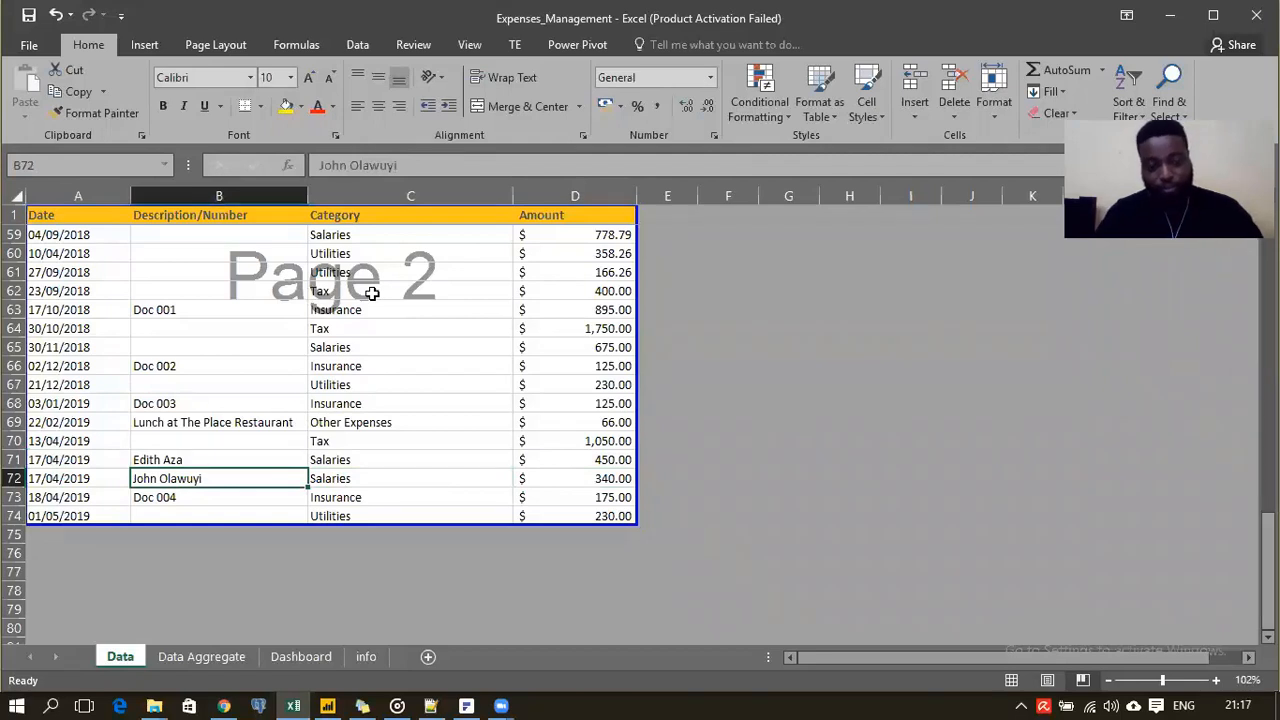
{"action": "key", "text": "Down"}
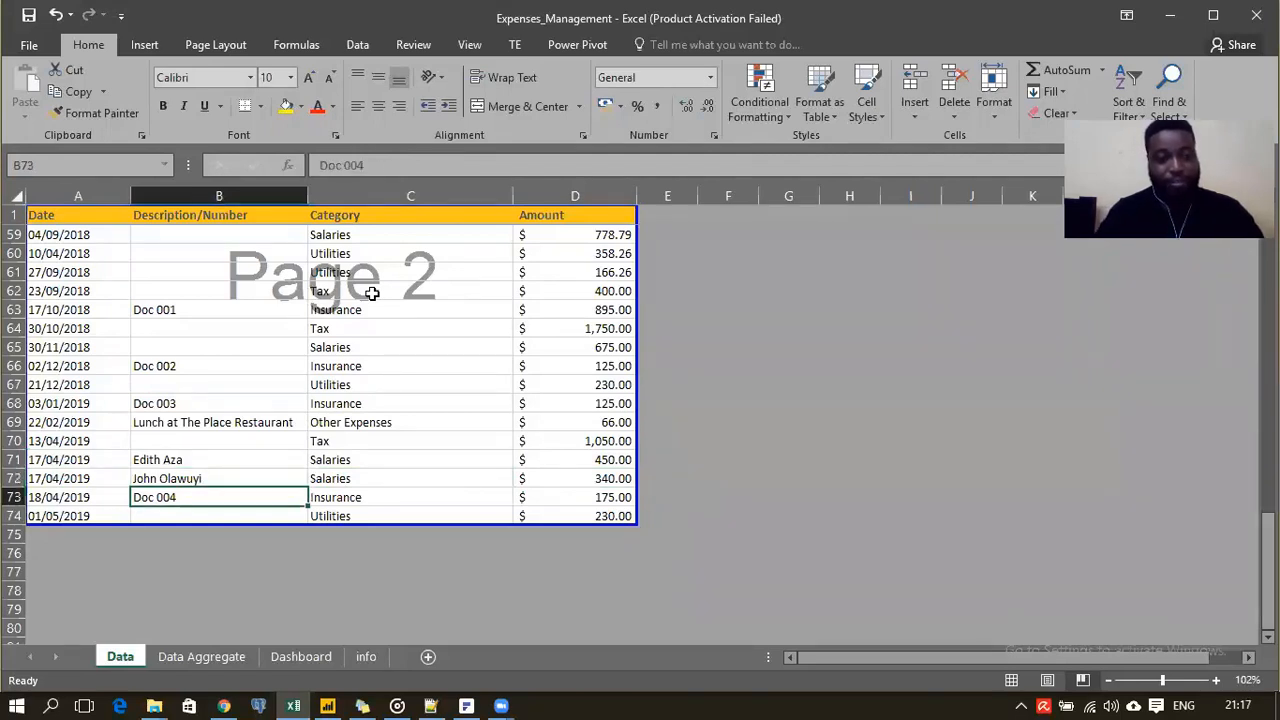
{"action": "key", "text": "Up"}
{"action": "key", "text": "Up"}
{"action": "key", "text": "Up"}
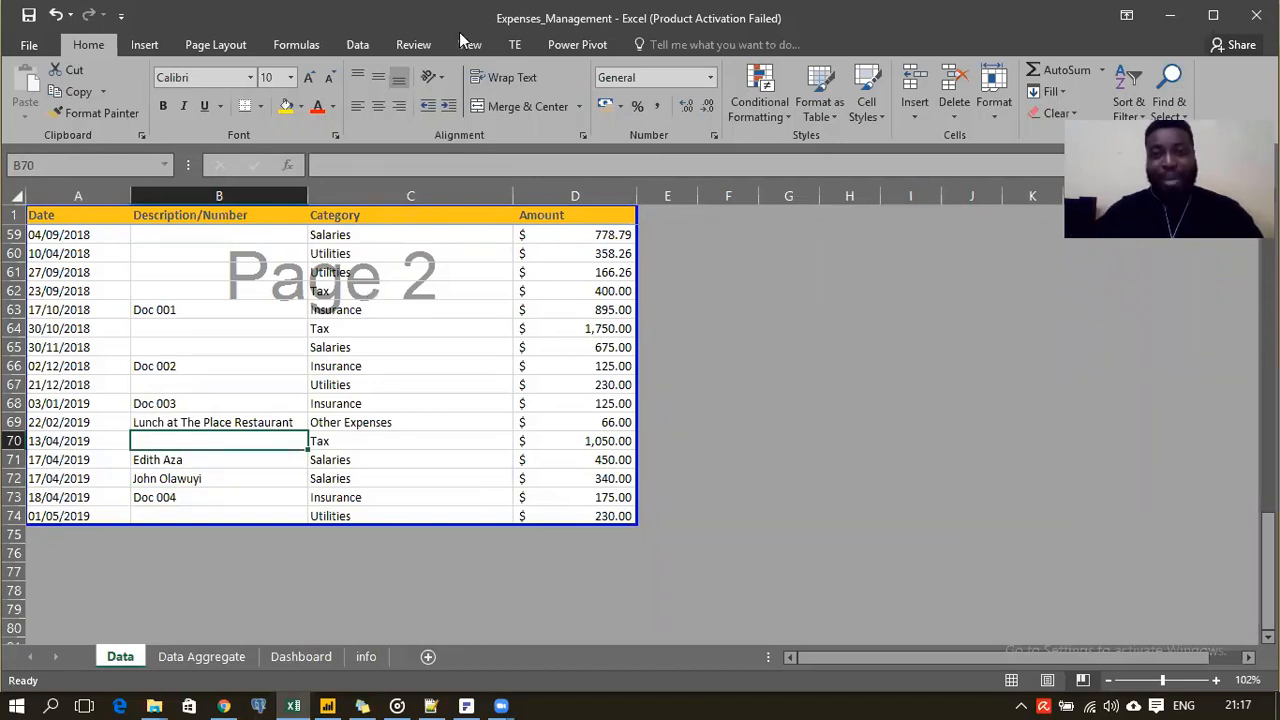
{"action": "left_click", "coordinate": [501, 705]}
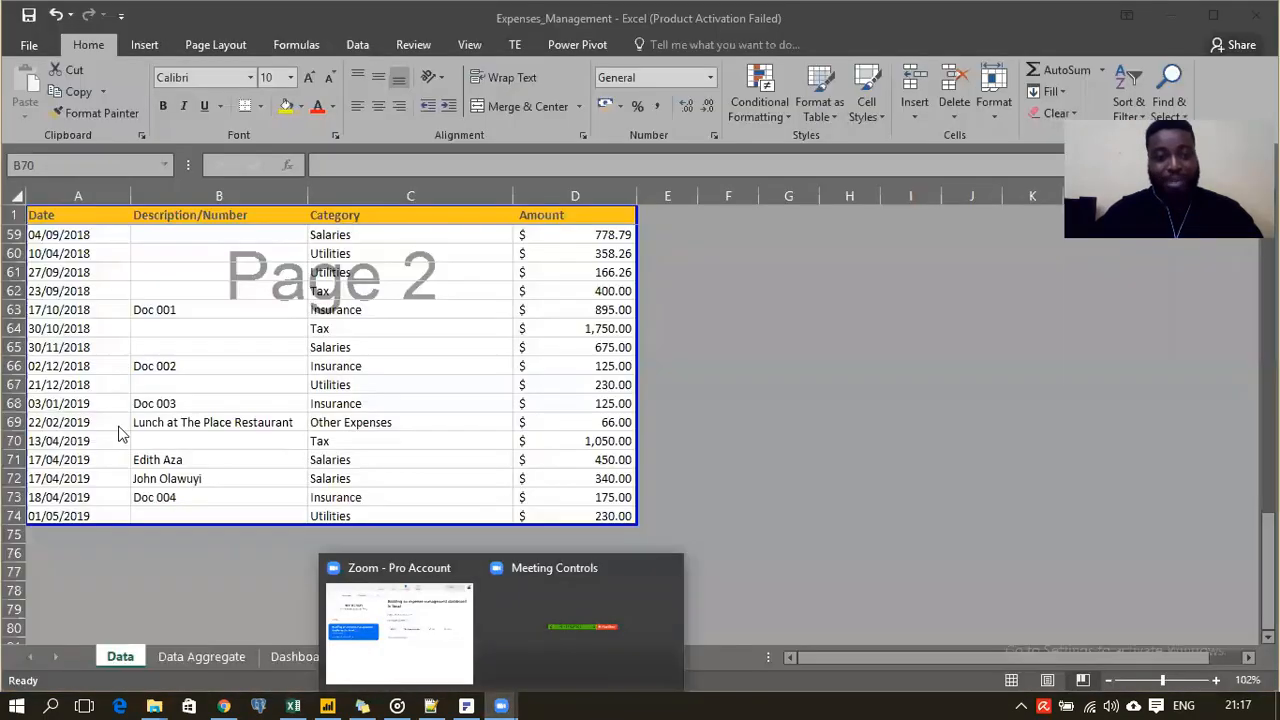
Start a new expense record directly below the table's last row, in A75, with the date 24/06/2019
{"action": "left_click", "coordinate": [56, 516]}
{"action": "left_click", "coordinate": [59, 514]}
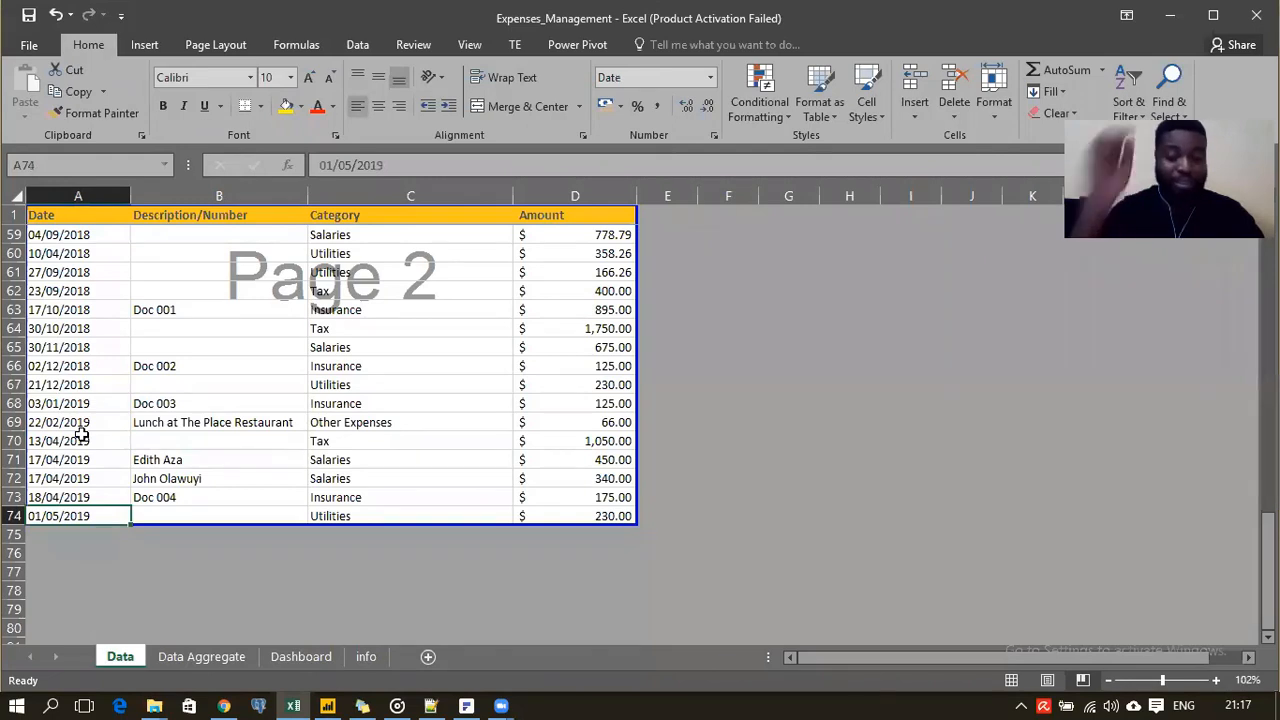
{"action": "key", "text": "Down"}
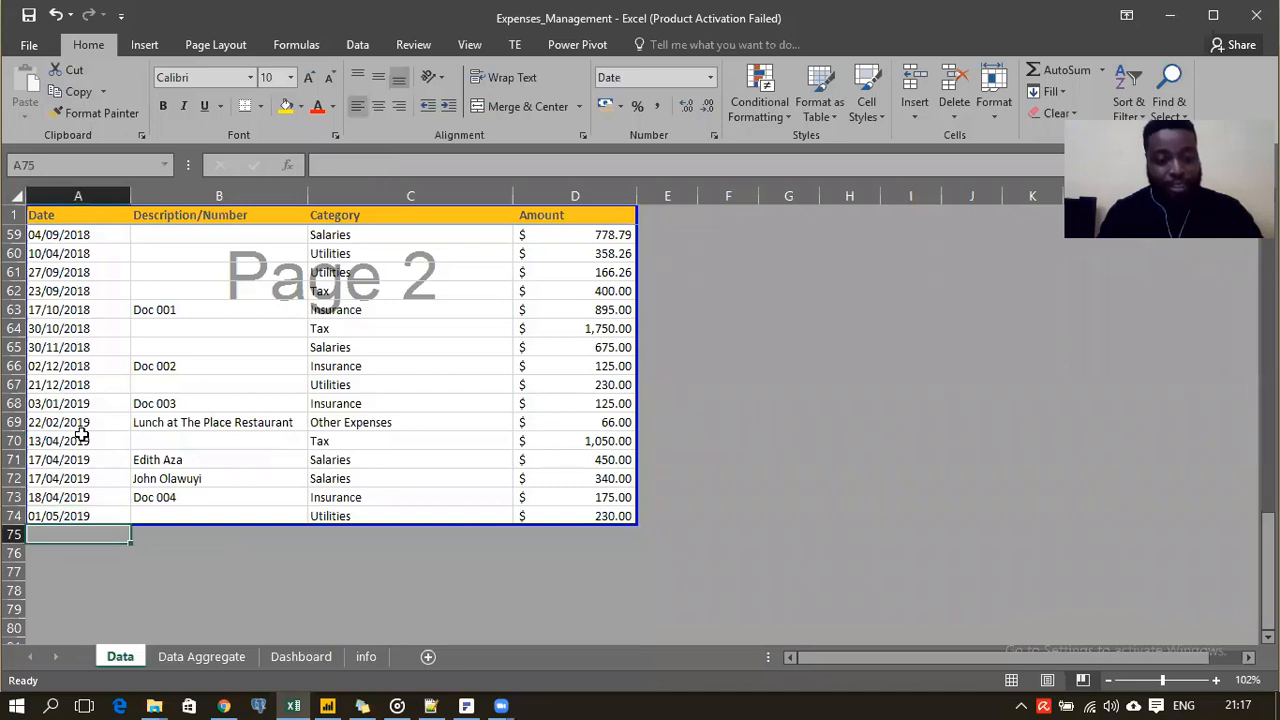
{"action": "type", "text": "24/"}
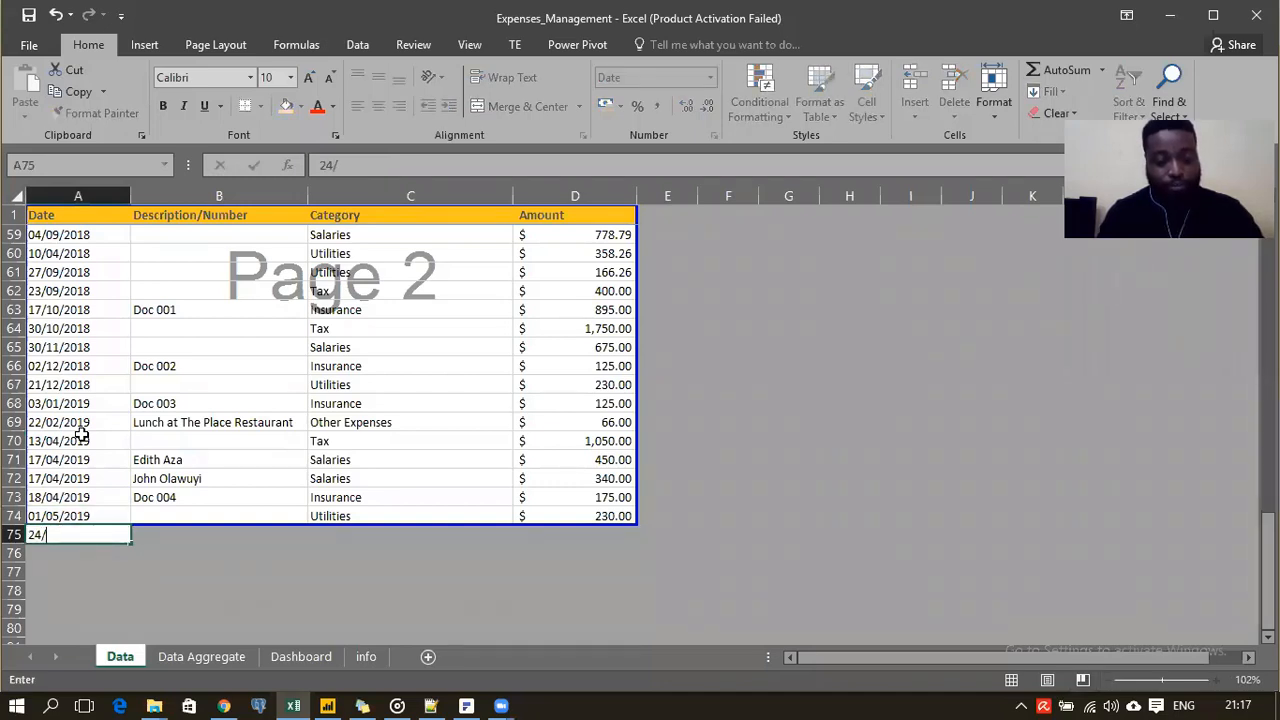
{"action": "type", "text": "06/"}
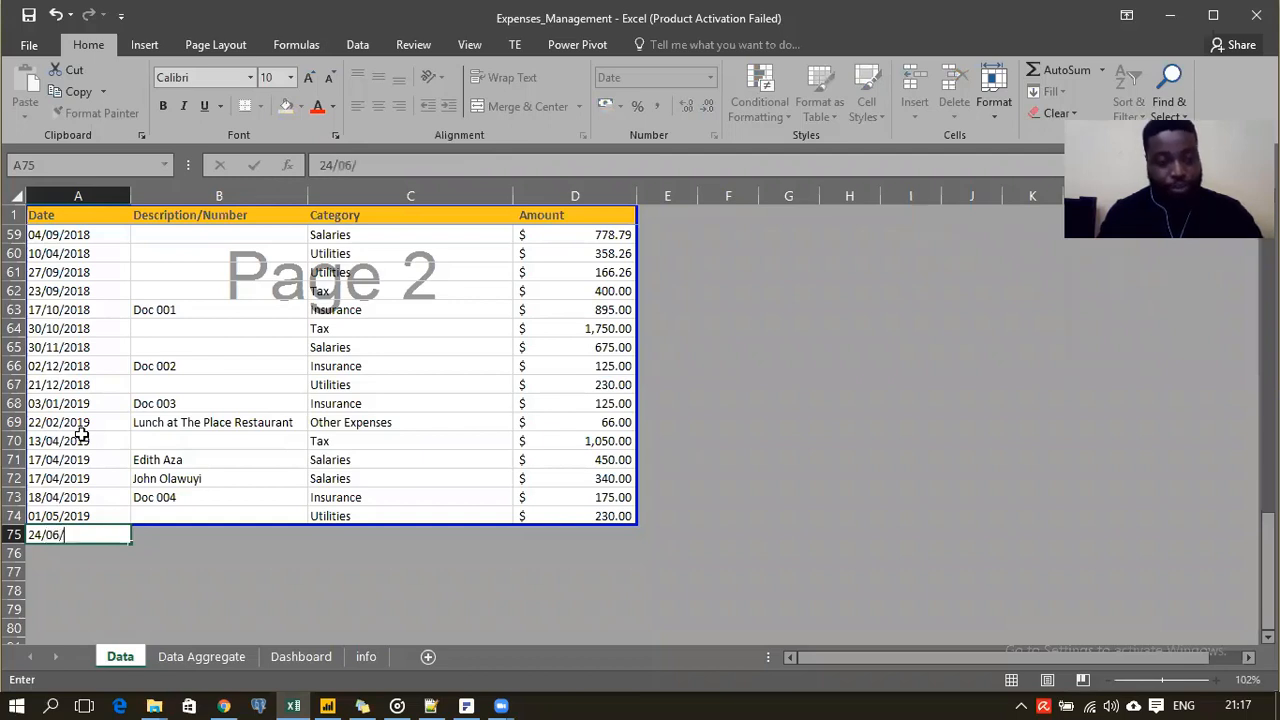
{"action": "type", "text": "2019"}
{"action": "key", "text": "Tab"}
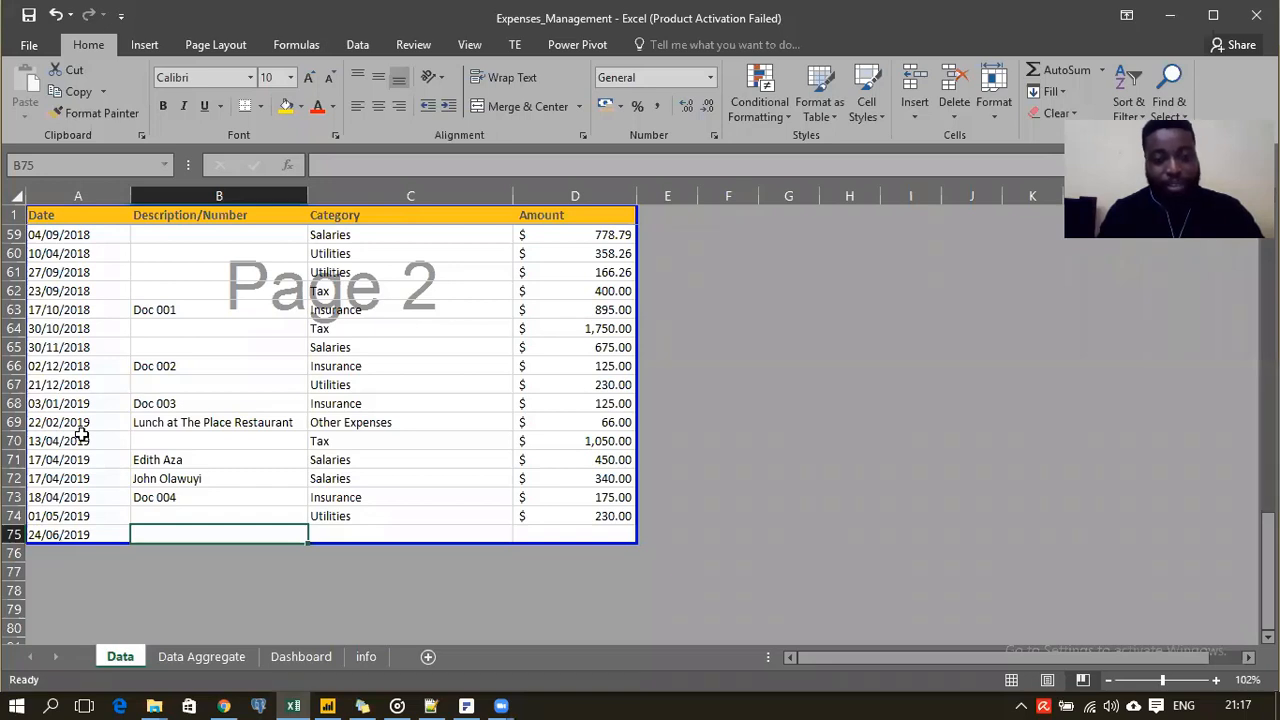
Complete the record in row 75 with the description Energy Bill, category Utilities and amount 75
{"action": "type", "text": "Energy Bill"}
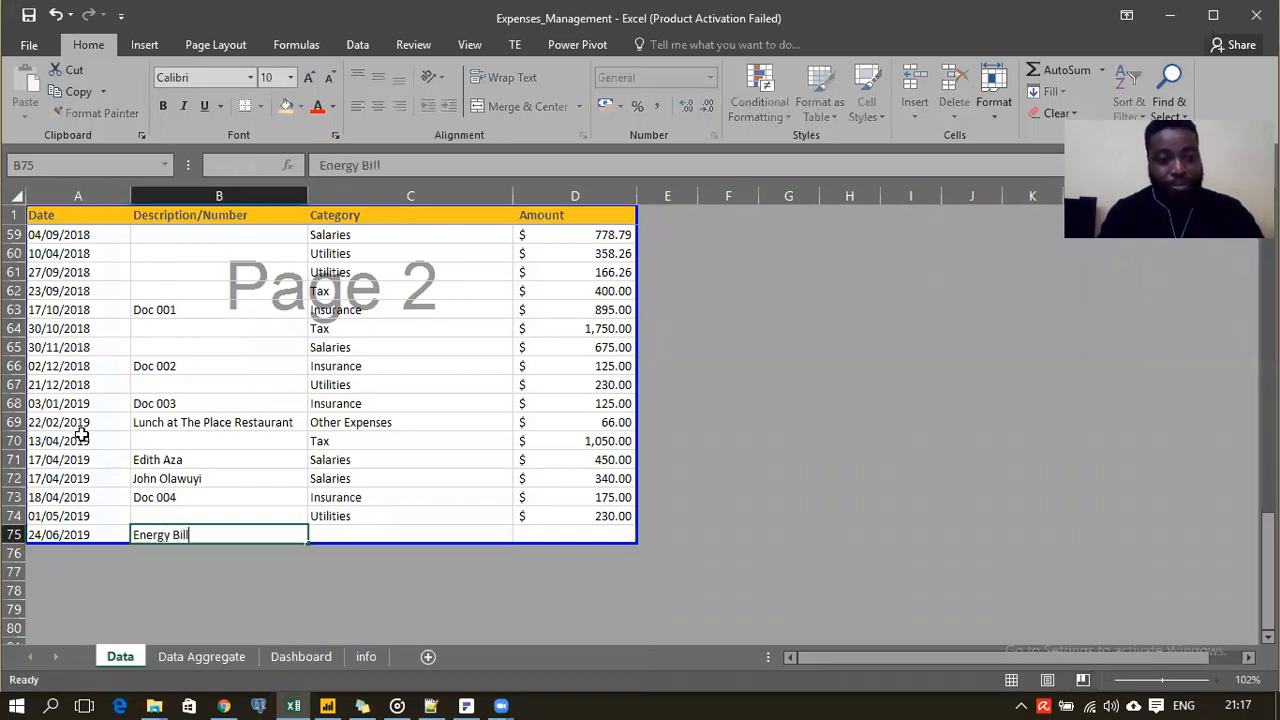
{"action": "key", "text": "Tab"}
{"action": "type", "text": "Utilities"}
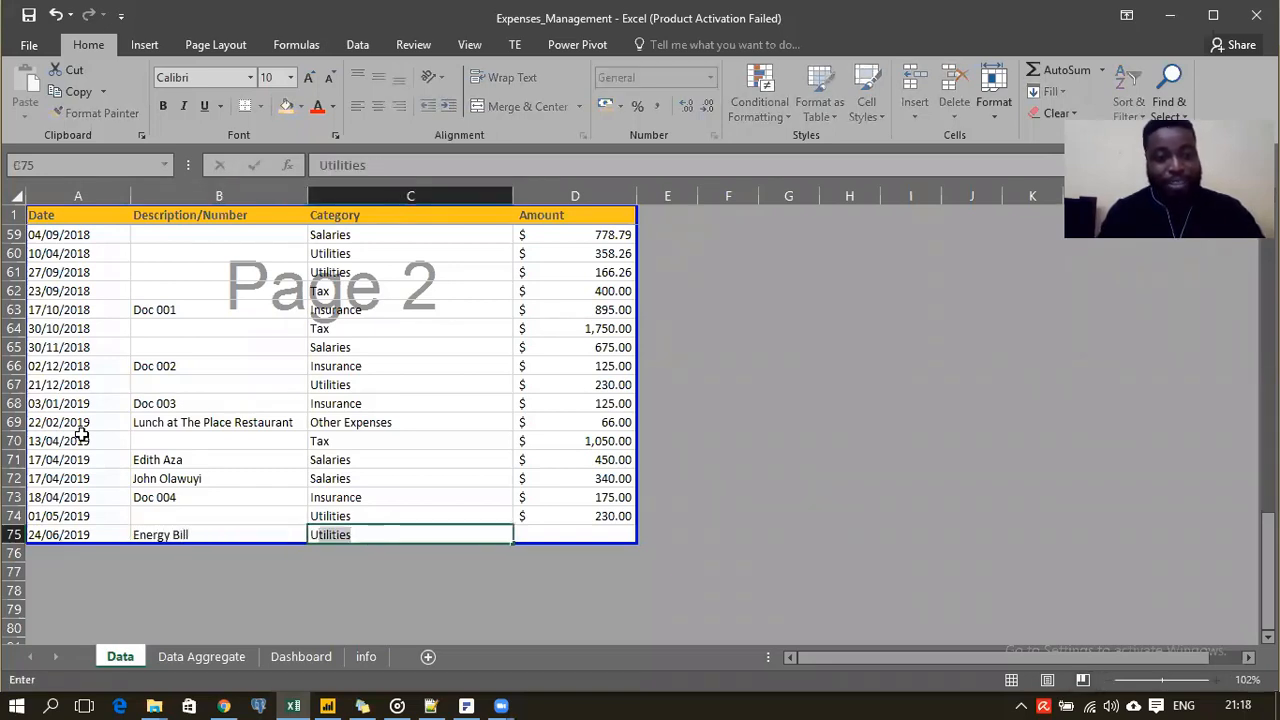
{"action": "key", "text": "Tab"}
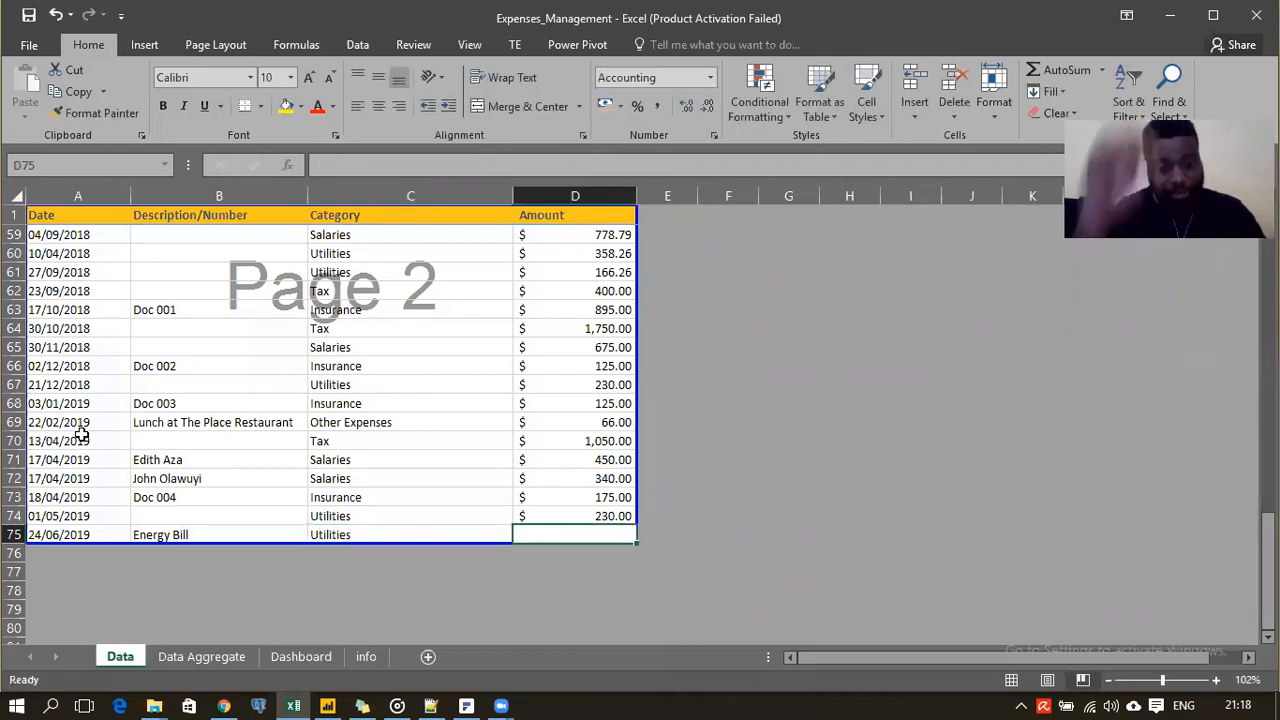
{"action": "type", "text": "75"}
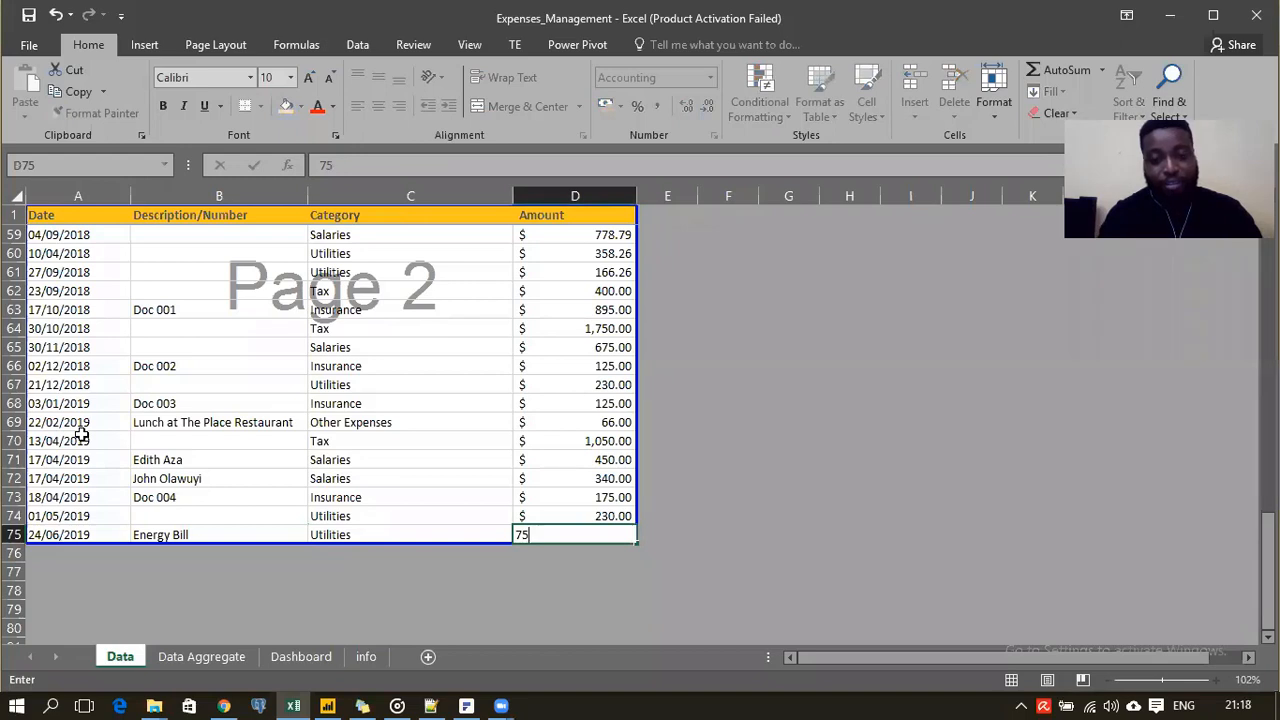
{"action": "key", "text": "ctrl+Return"}
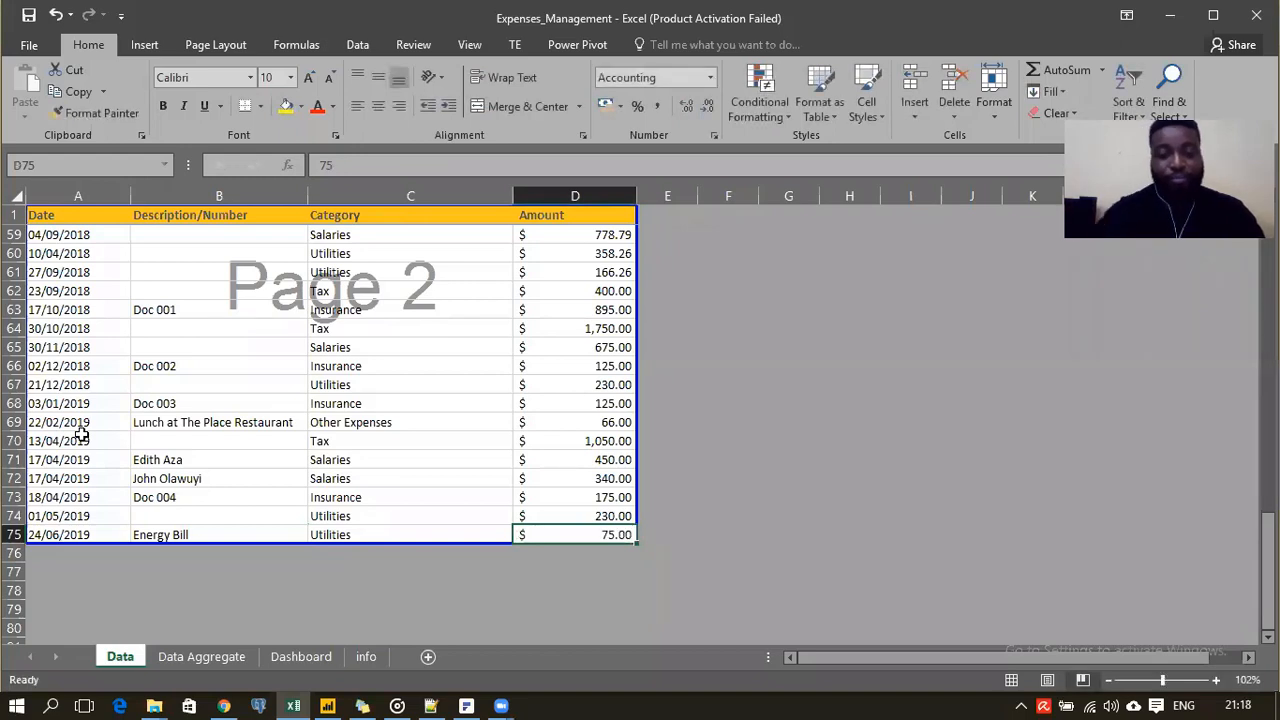
Compare the date of the new record in row 75 with the dates of the earlier records above it
{"action": "left_click", "coordinate": [88, 534]}
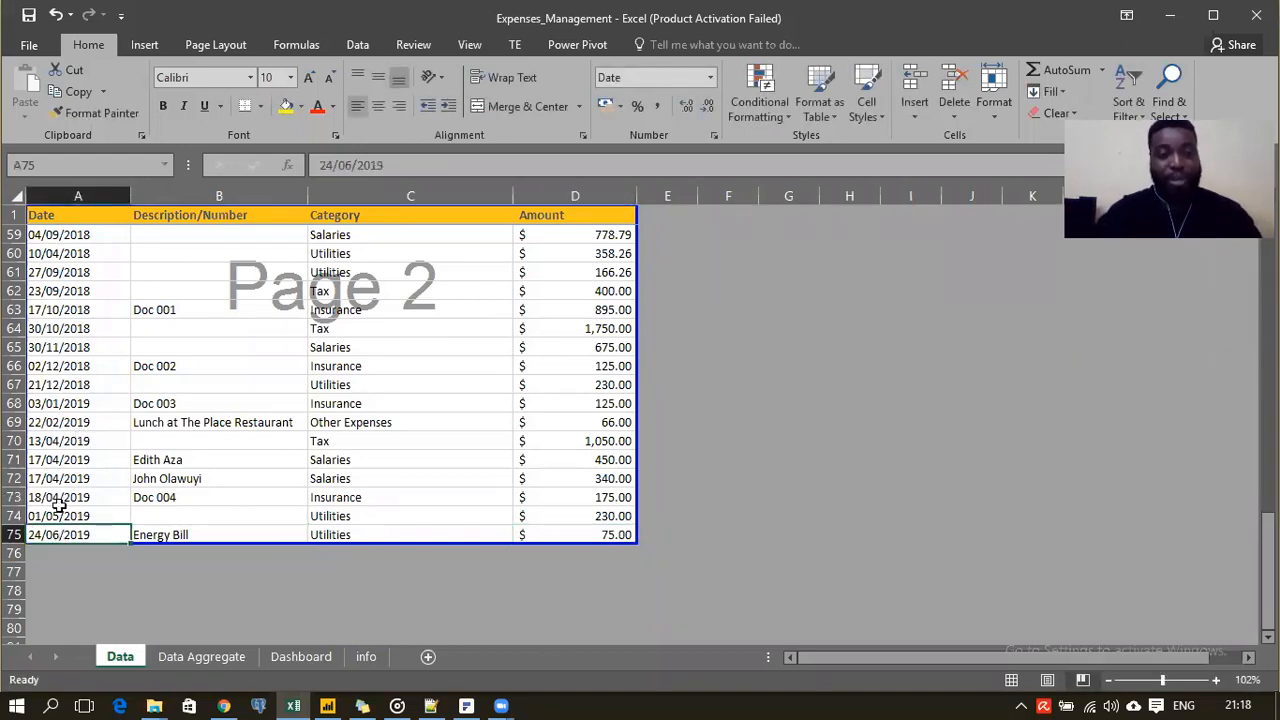
{"action": "left_click", "coordinate": [58, 501]}
{"action": "left_click", "coordinate": [64, 535]}
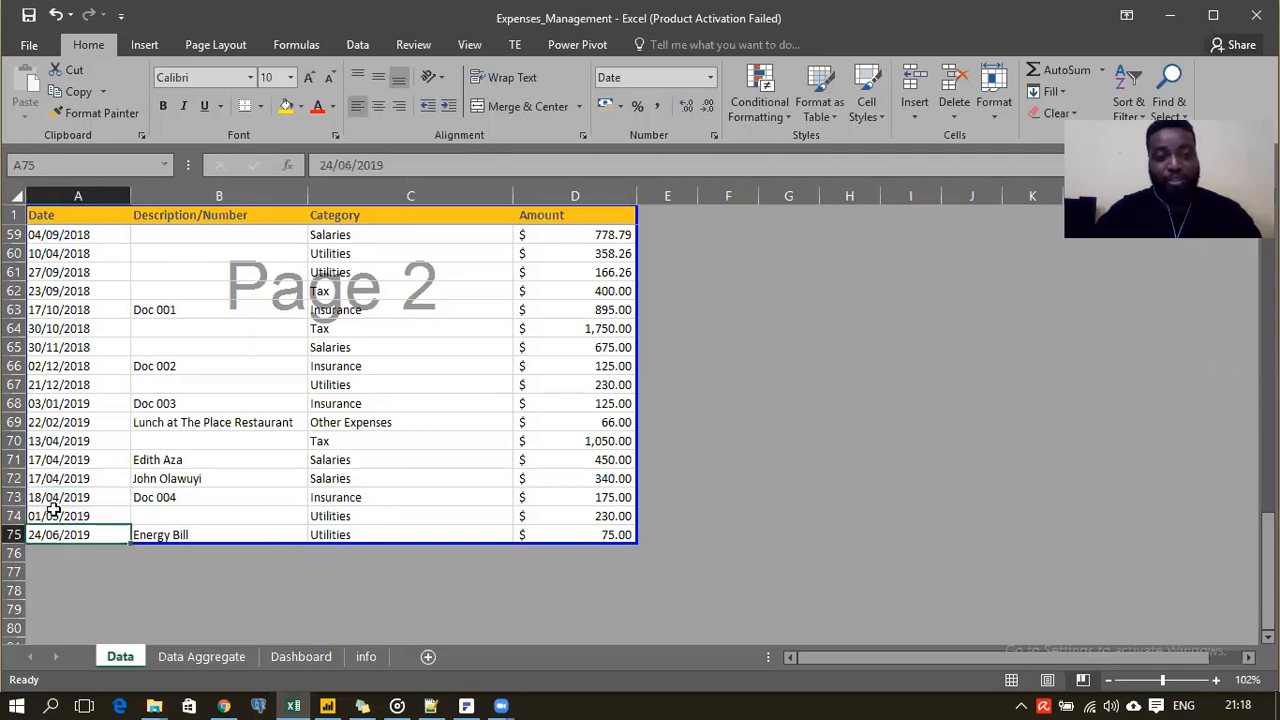
{"action": "scroll", "coordinate": [52, 500], "scroll_direction": "up", "scroll_amount": 2}
{"action": "scroll", "coordinate": [52, 500], "scroll_direction": "down", "scroll_amount": 3}
{"action": "scroll", "coordinate": [52, 500], "scroll_direction": "up", "scroll_amount": 3}
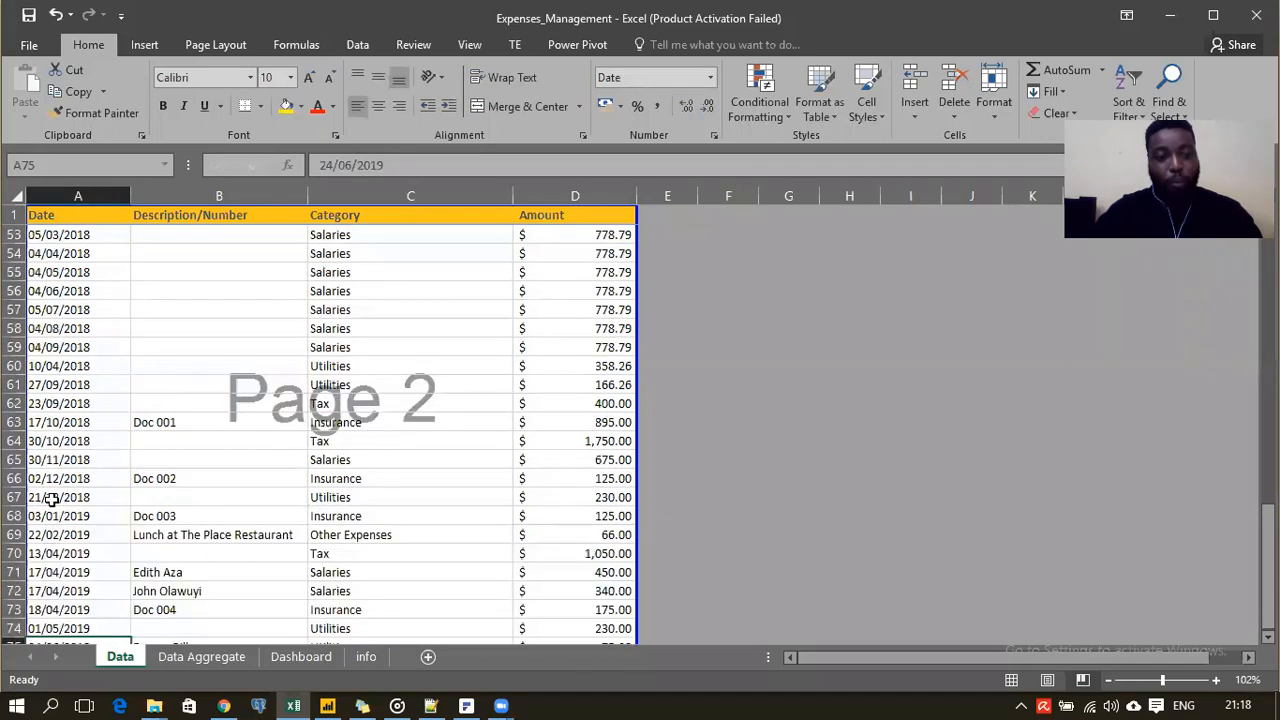
{"action": "left_click", "coordinate": [62, 440]}
{"action": "scroll", "coordinate": [63, 438], "scroll_direction": "down", "scroll_amount": 5}
{"action": "scroll", "coordinate": [63, 440], "scroll_direction": "up", "scroll_amount": 2}
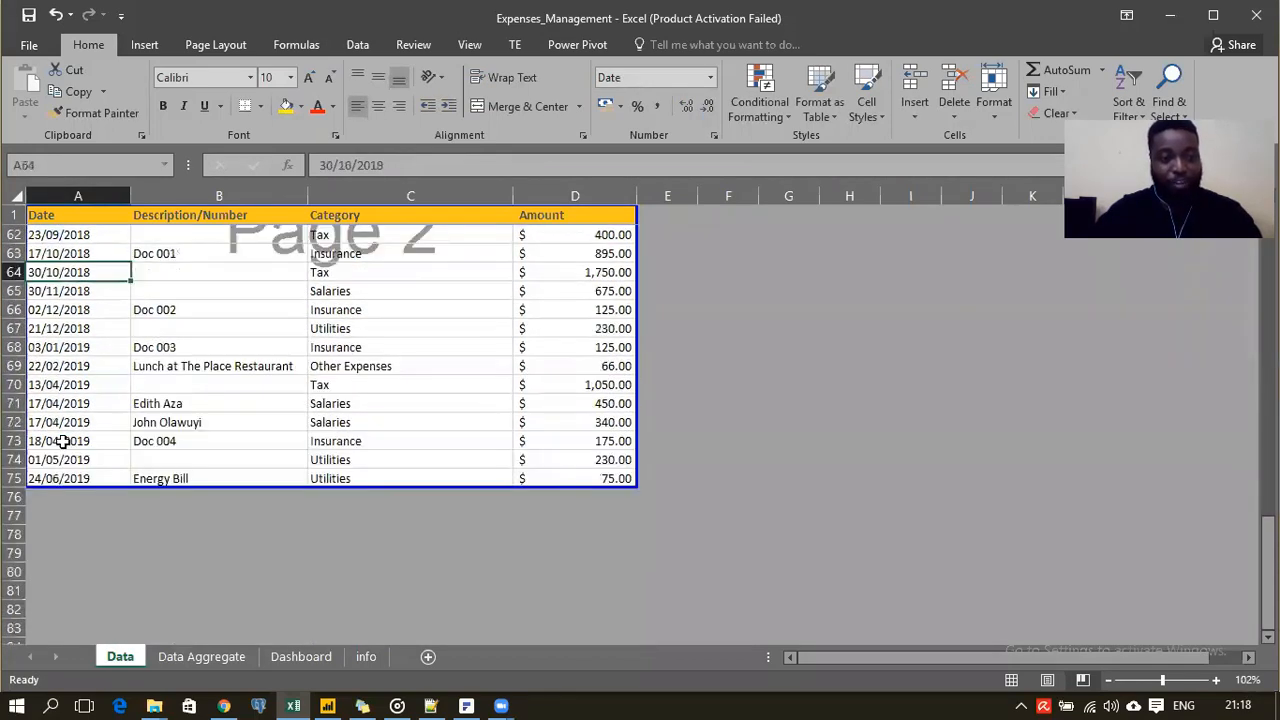
Examine the date and amount of the Energy Bill record and the empty row directly below it
{"action": "left_click", "coordinate": [50, 479]}
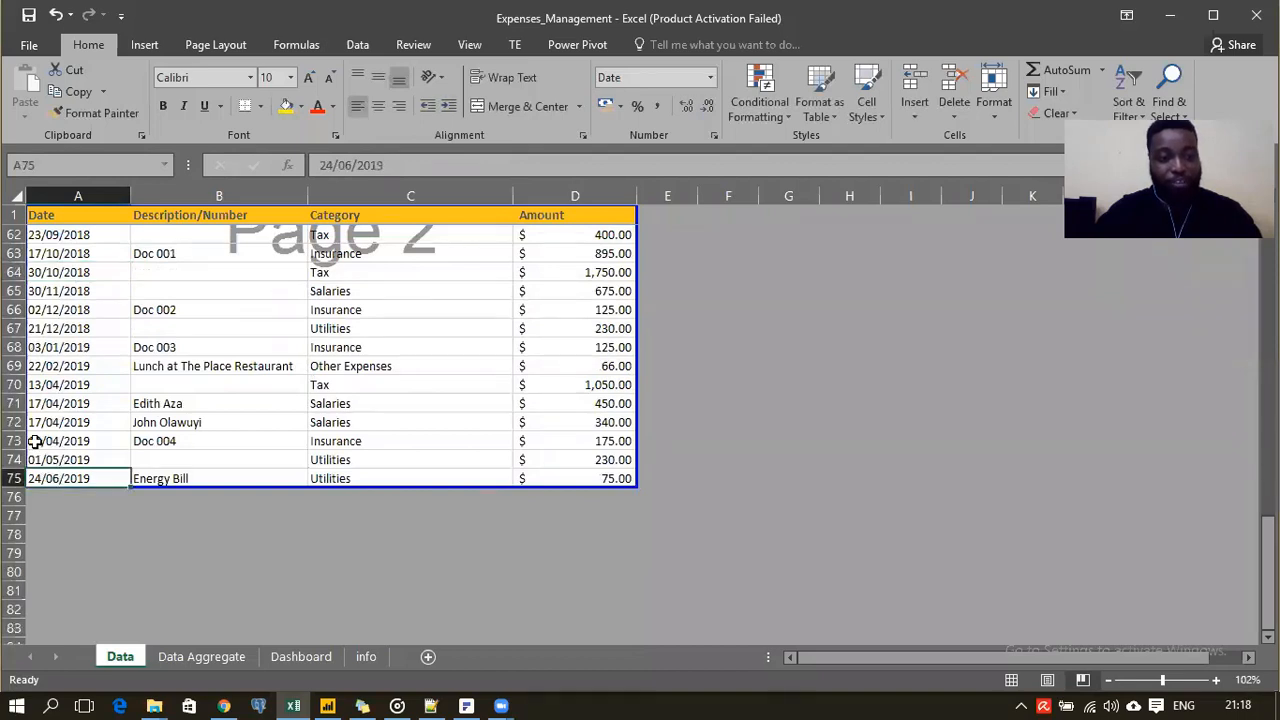
{"action": "left_click", "coordinate": [584, 478]}
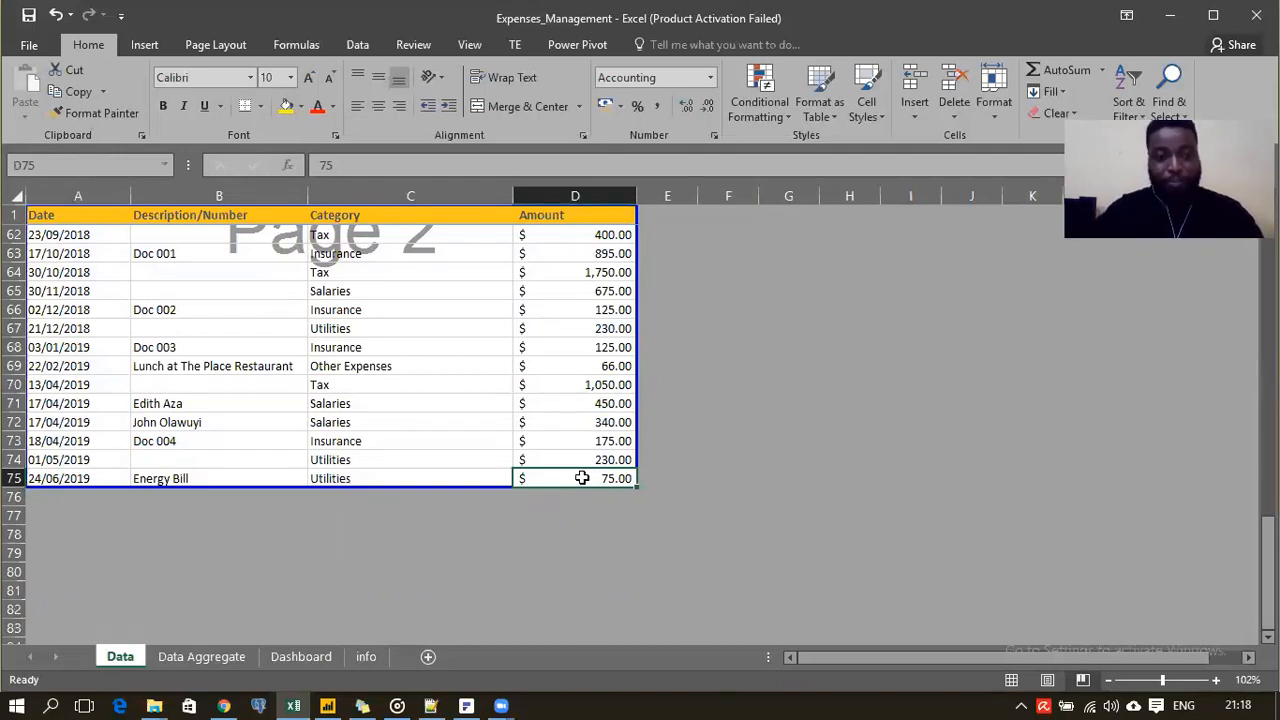
{"action": "left_click", "coordinate": [70, 477]}
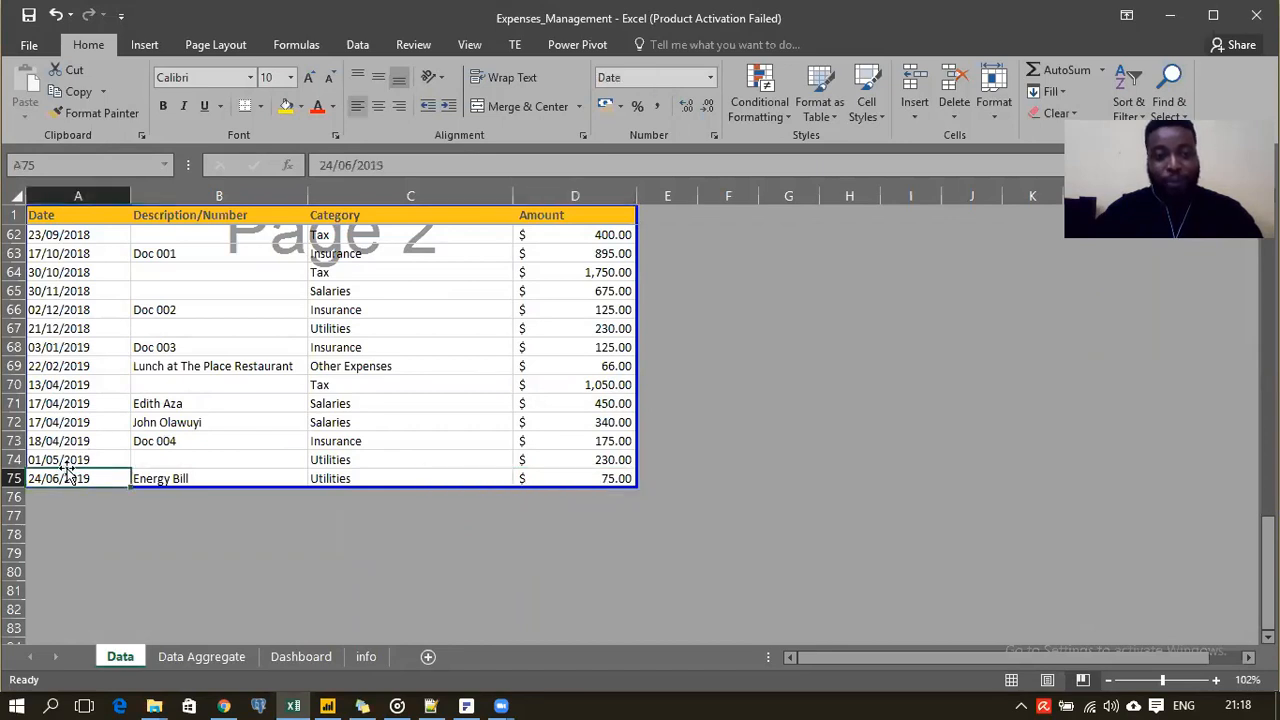
{"action": "left_click", "coordinate": [76, 477]}
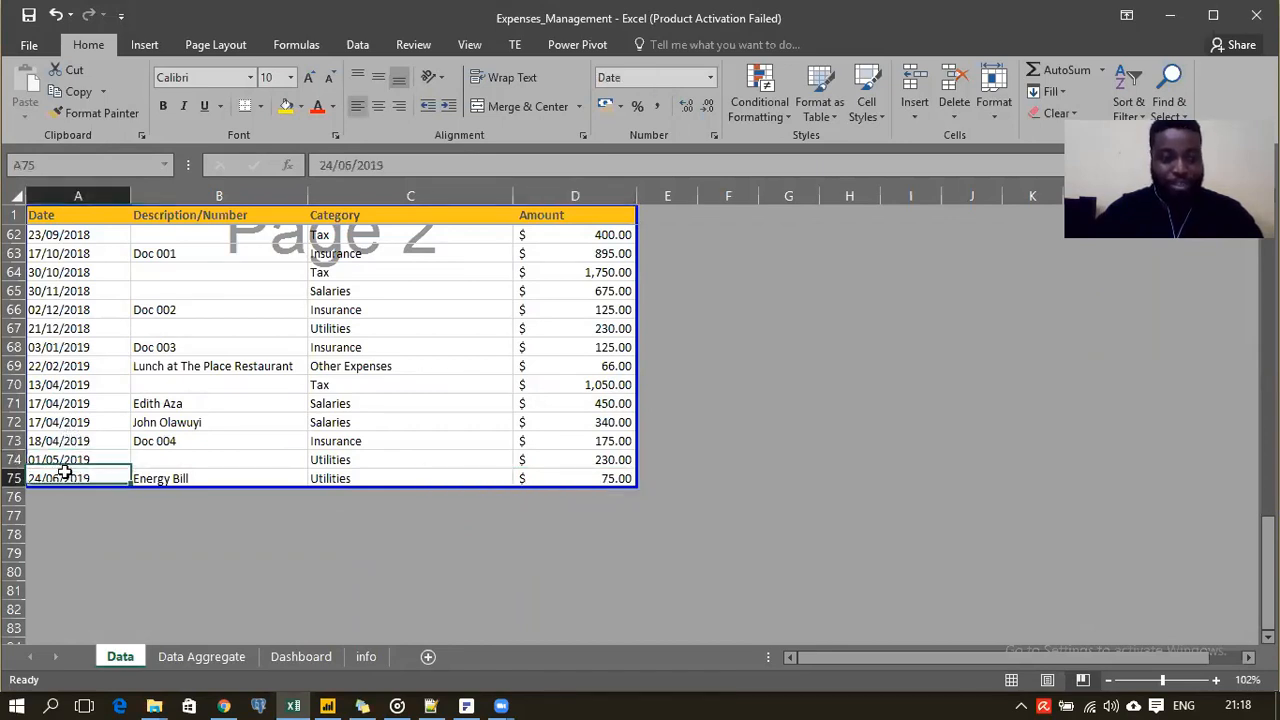
{"action": "left_click", "coordinate": [62, 495]}
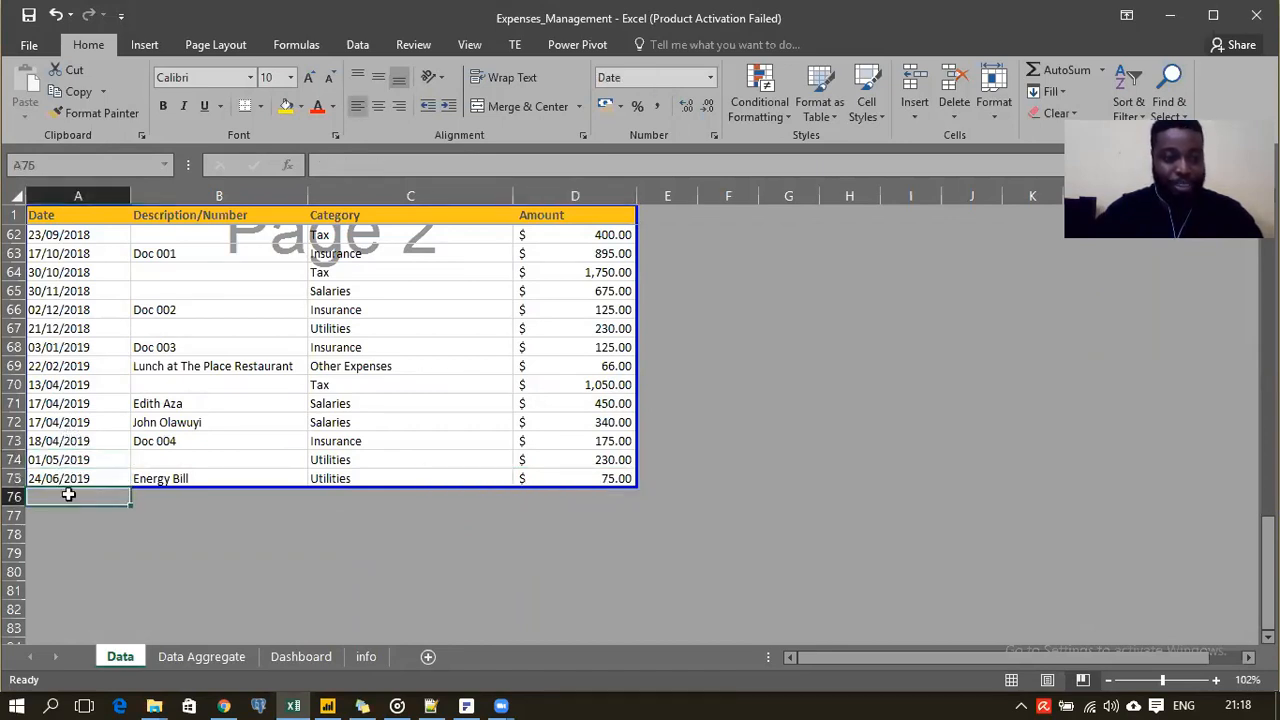
{"action": "left_click", "coordinate": [66, 442]}
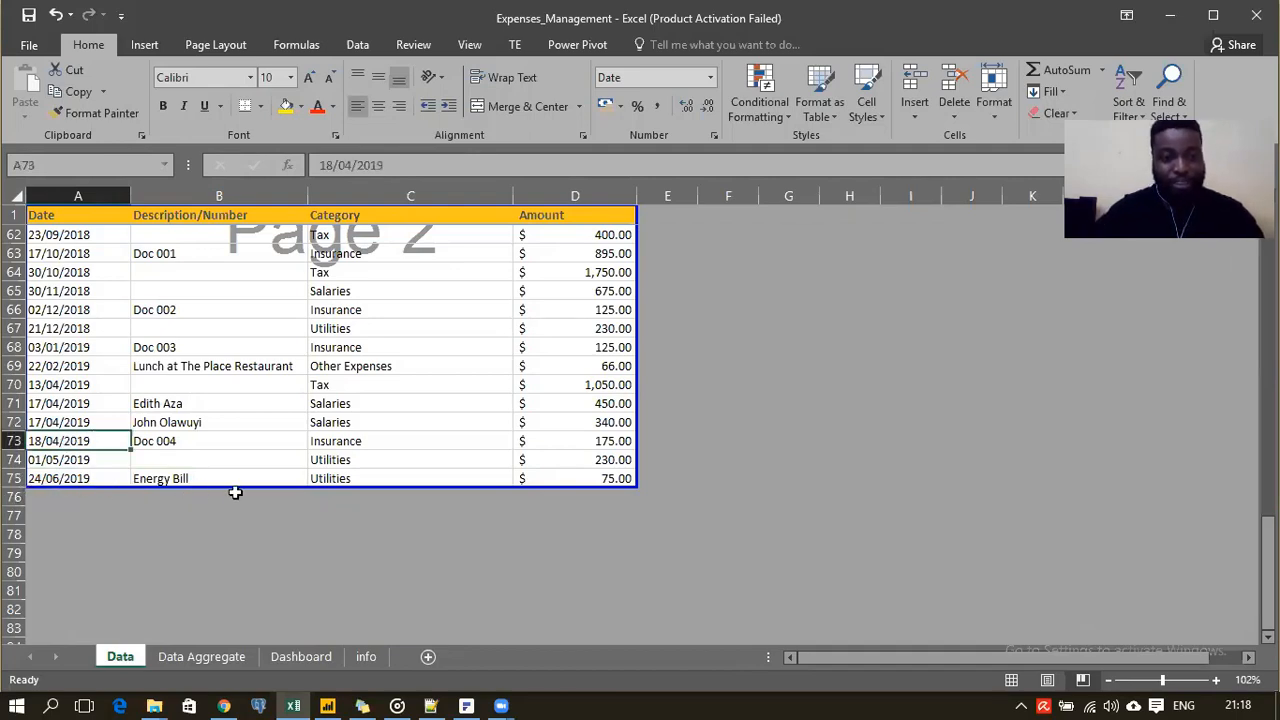
Start another expense record directly below the table's last row, in A76, with the date 01/07/2019
{"action": "scroll", "coordinate": [269, 534], "scroll_direction": "up", "scroll_amount": 2, "text": "ctrl"}
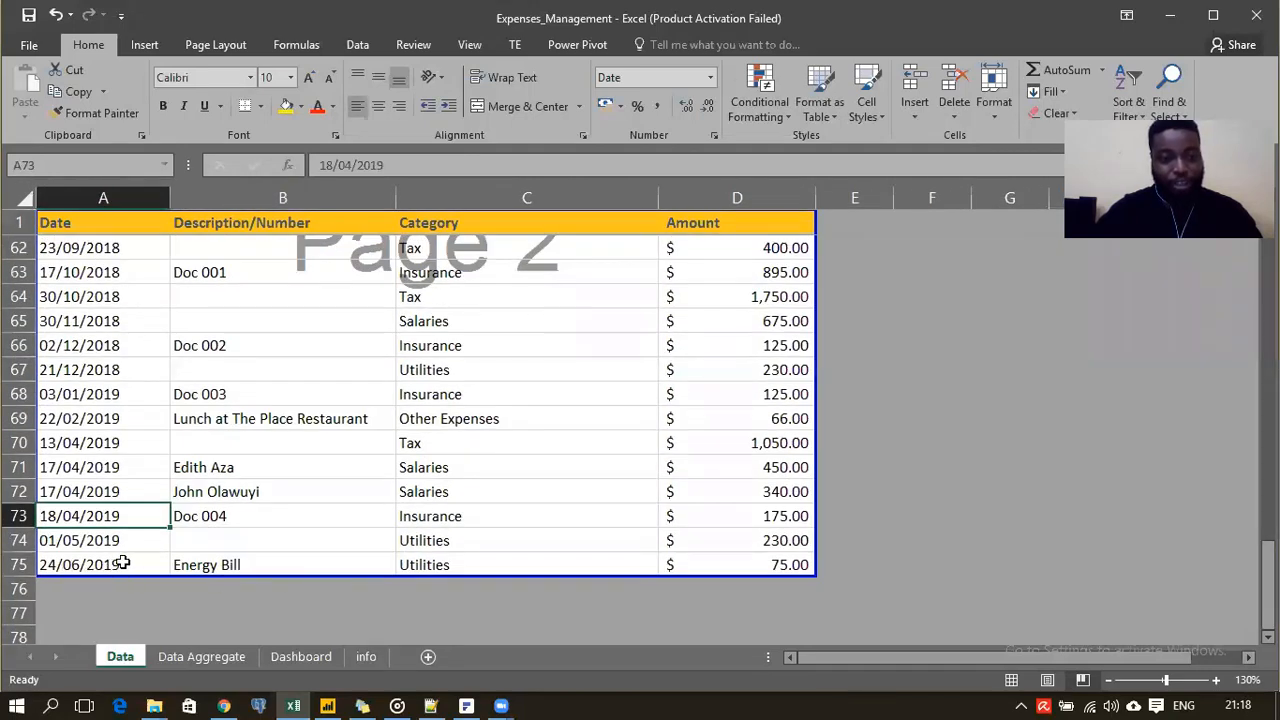
{"action": "scroll", "coordinate": [122, 560], "scroll_direction": "down", "scroll_amount": 2}
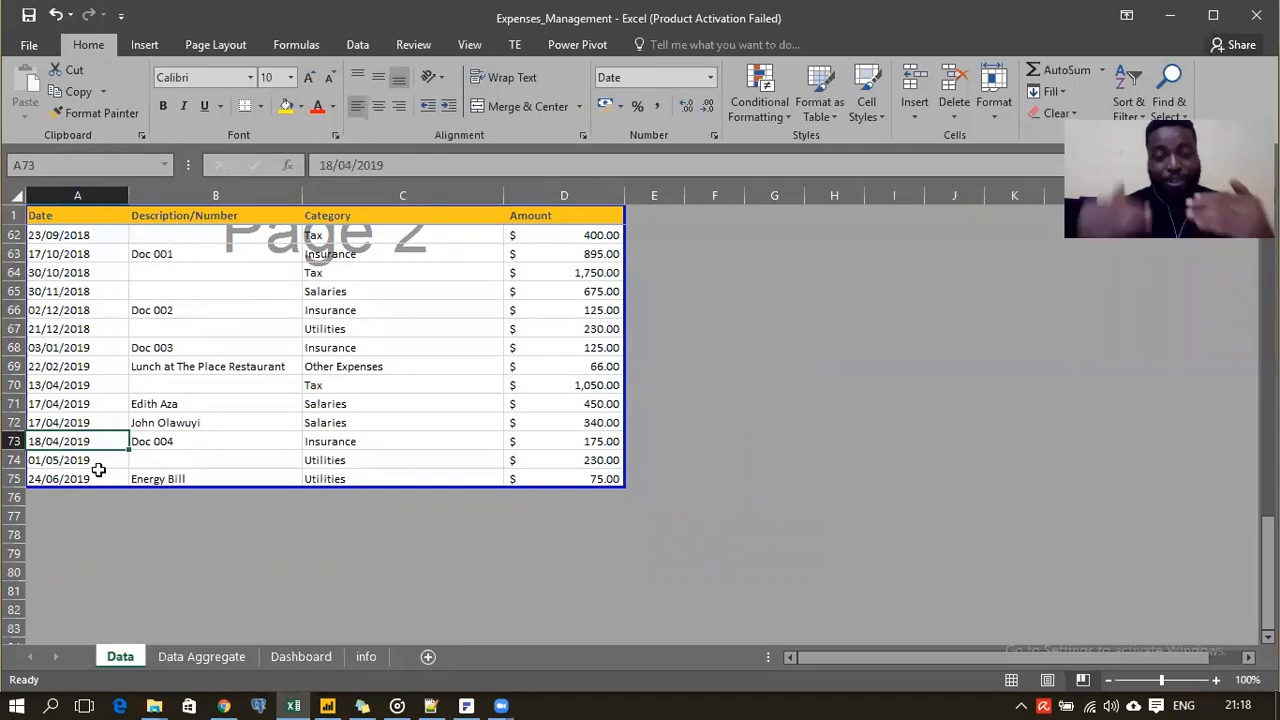
{"action": "key", "text": "Down"}
{"action": "key", "text": "Down"}
{"action": "key", "text": "Down"}
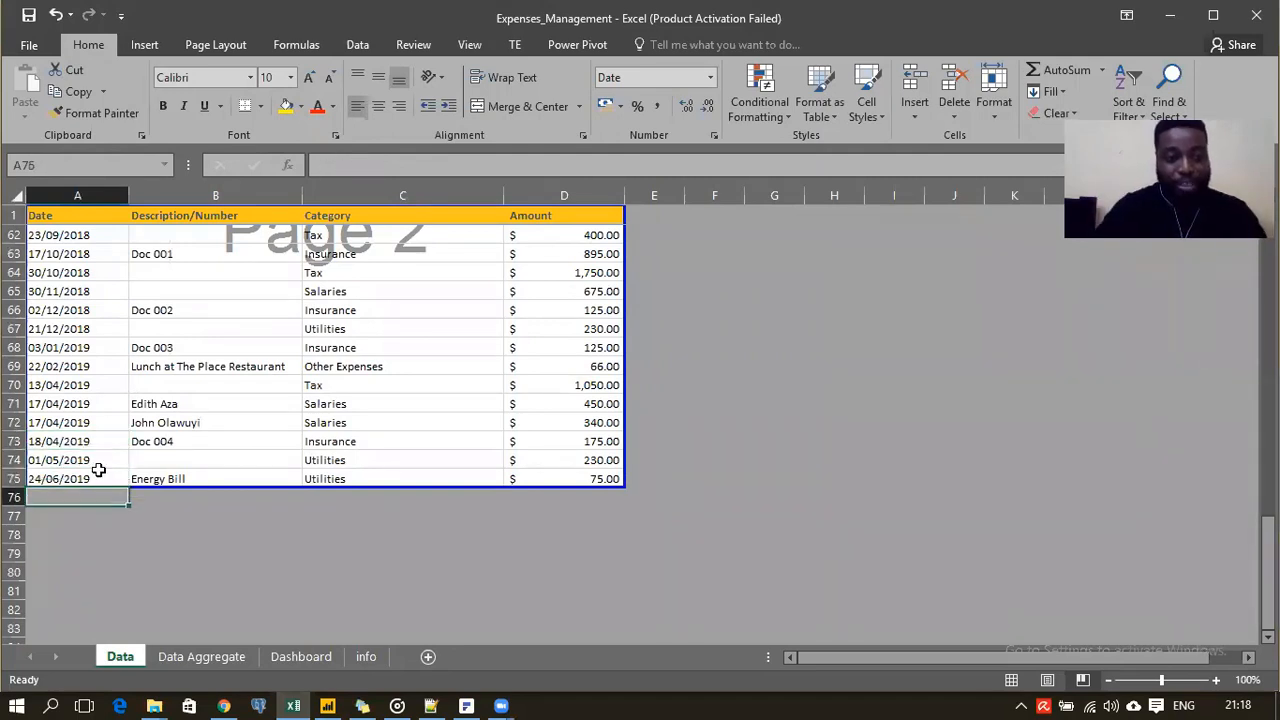
{"action": "type", "text": "01/07"}
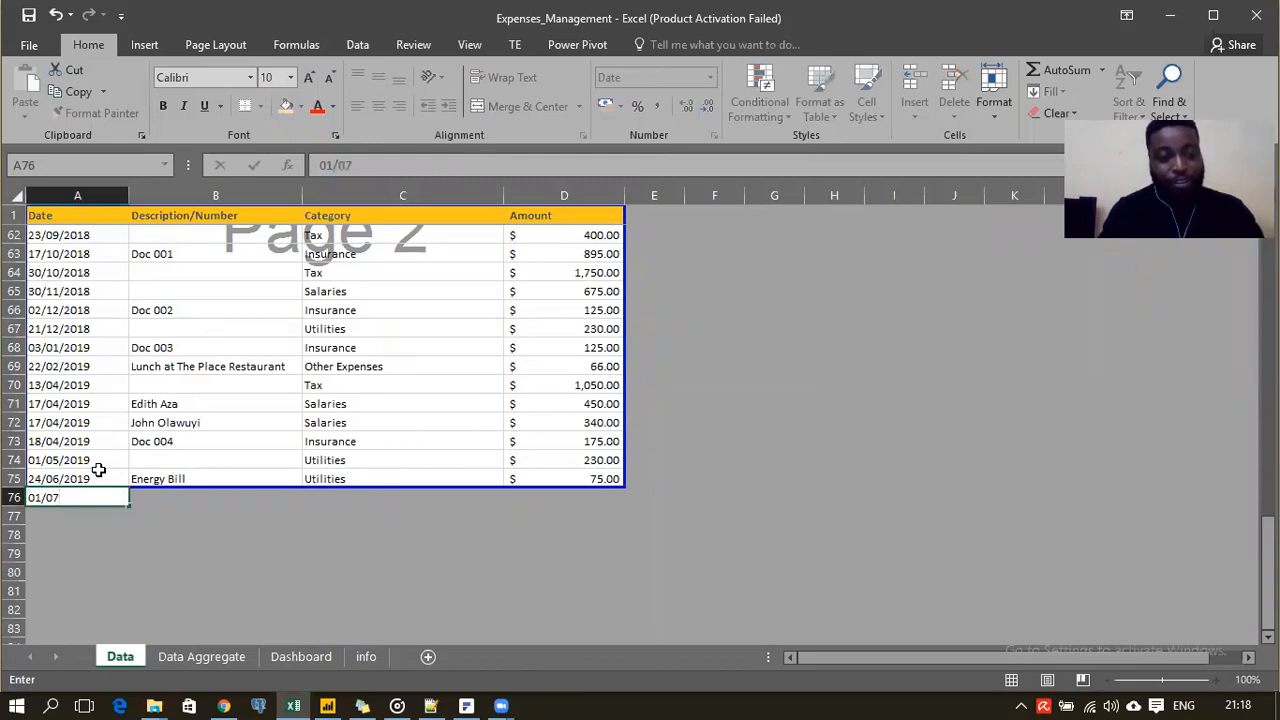
{"action": "type", "text": "/2019"}
{"action": "key", "text": "Tab"}
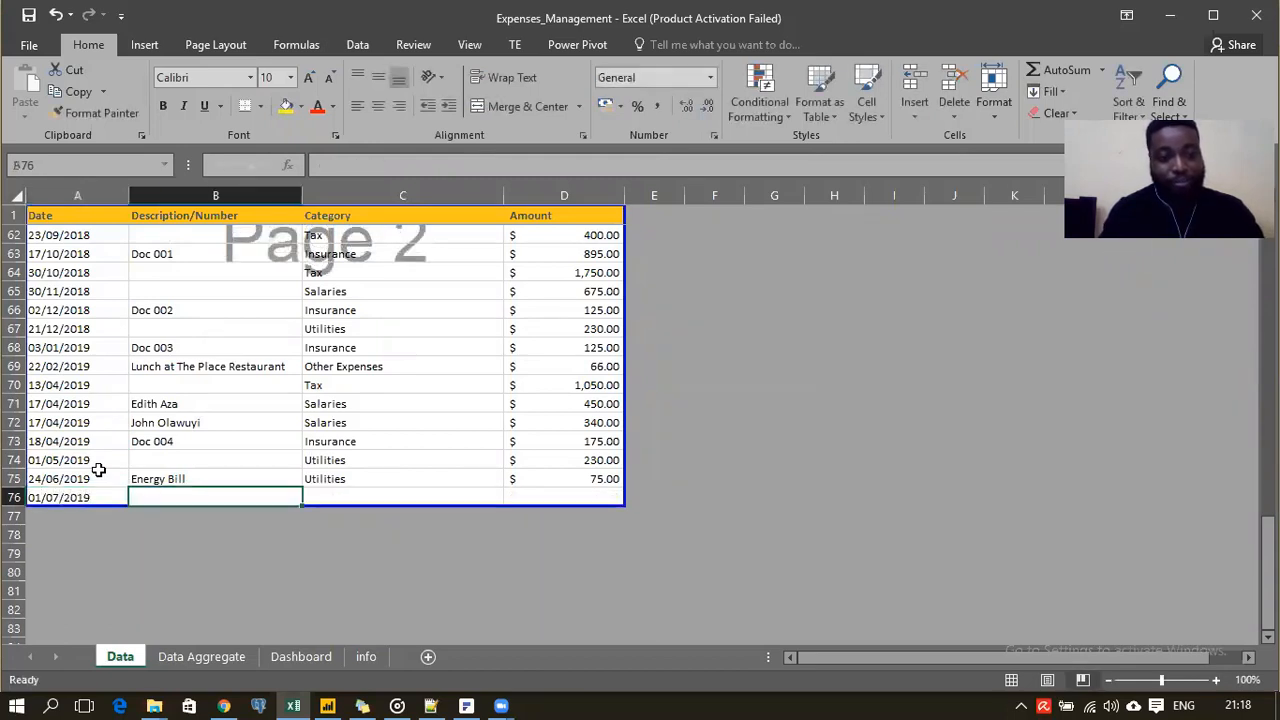
Complete the record in row 76 with the description Doc 005, category Insurance and amount 230
{"action": "type", "text": "Doc"}
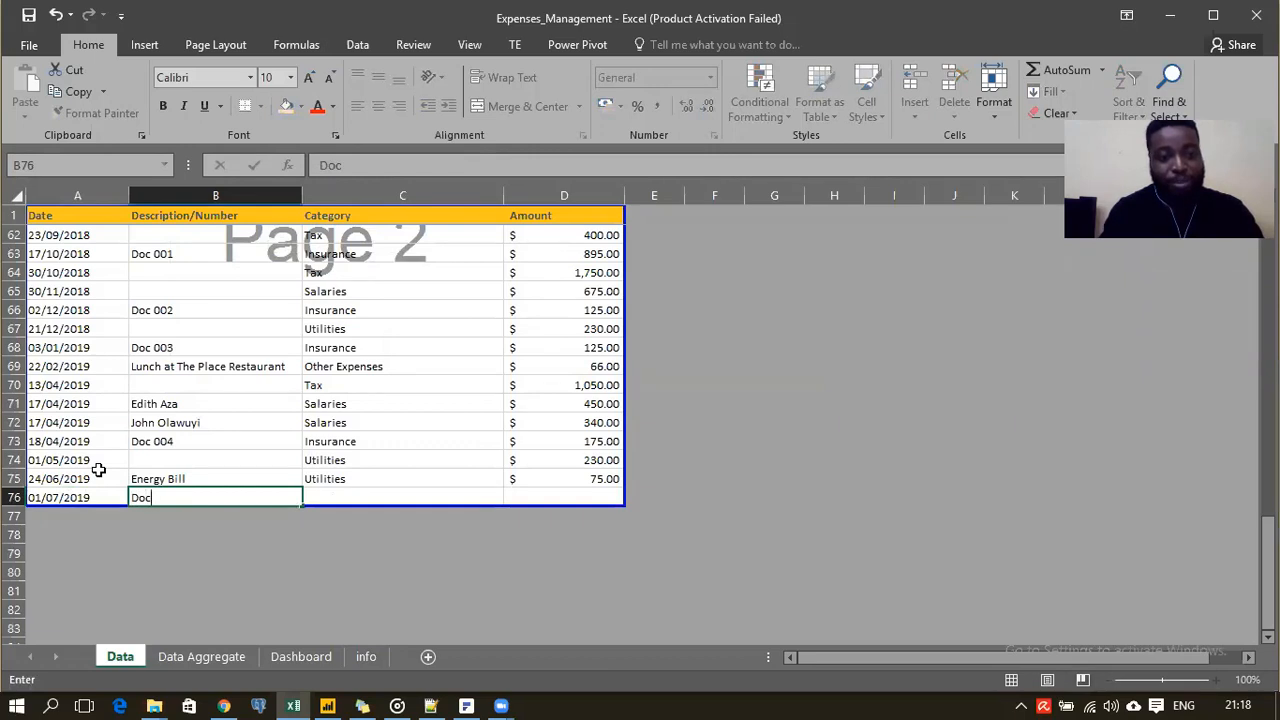
{"action": "type", "text": " 005"}
{"action": "key", "text": "Tab"}
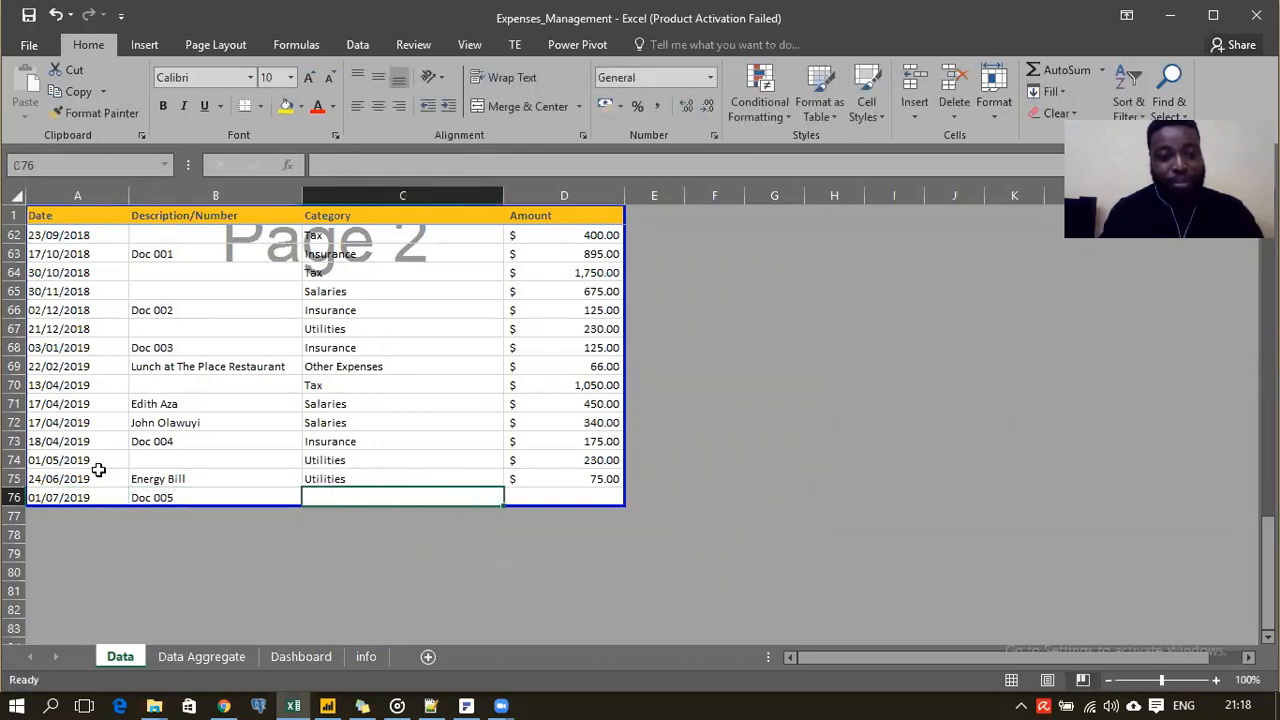
{"action": "type", "text": "Insurance"}
{"action": "key", "text": "Tab"}
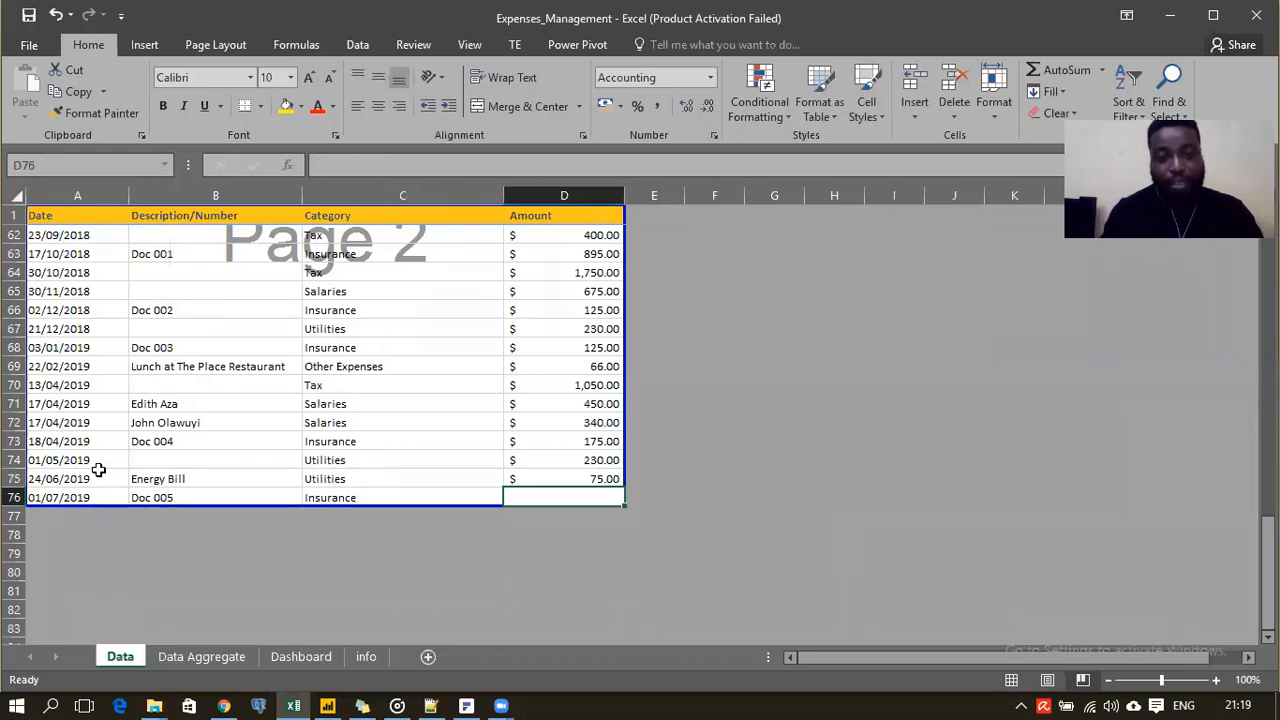
{"action": "type", "text": "23"}
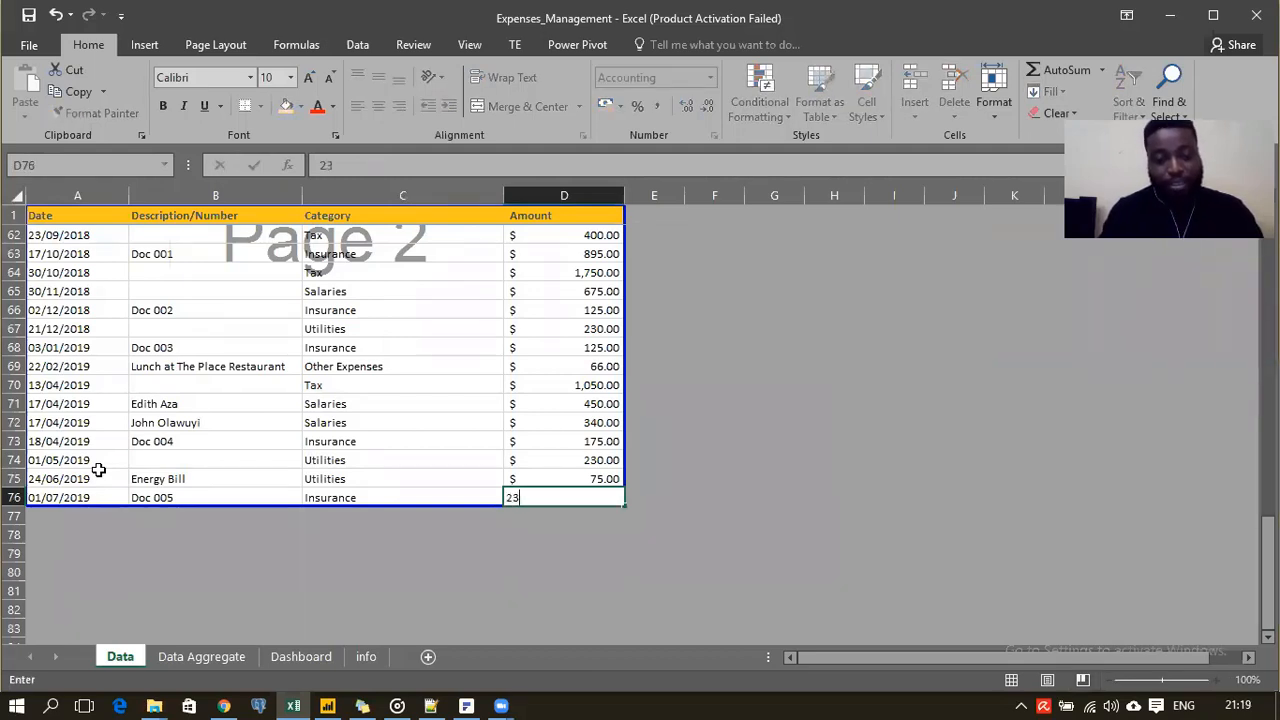
{"action": "type", "text": "0"}
{"action": "key", "text": "ctrl+Return"}
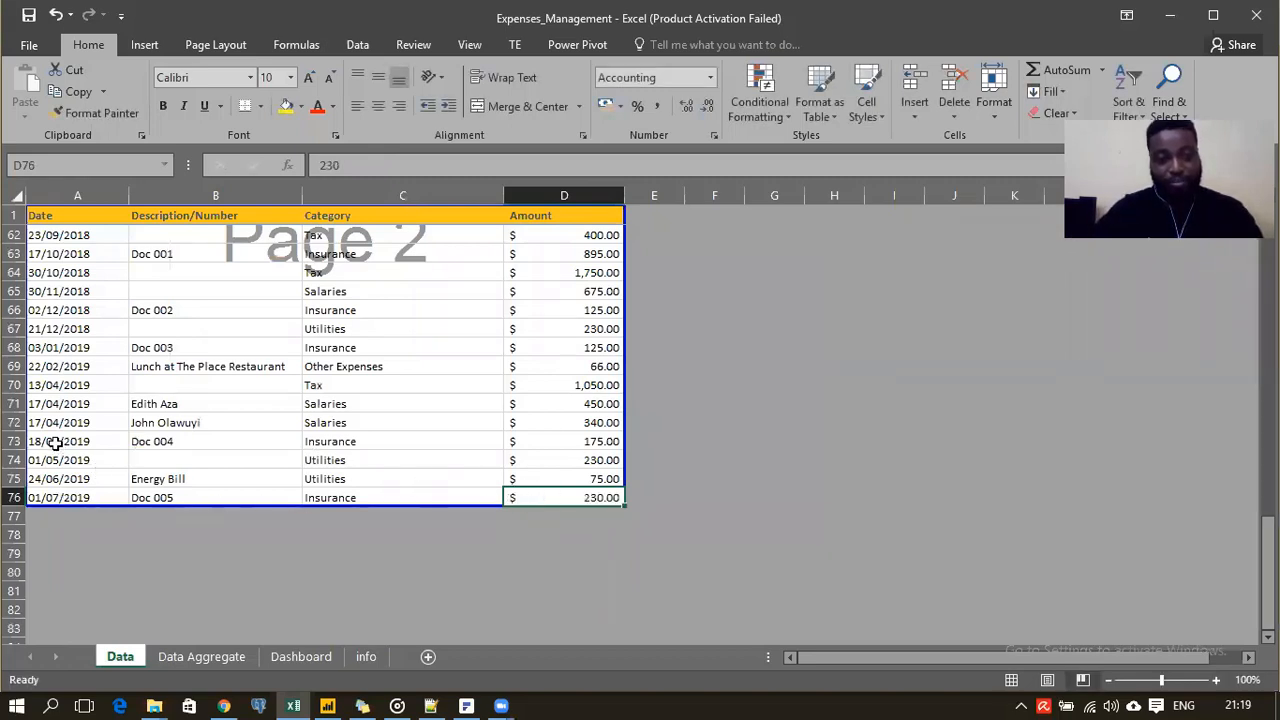
Review the last records of the expense table, from row 73 to row 76
{"action": "left_click_drag", "start_coordinate": [51, 443], "coordinate": [586, 490]}
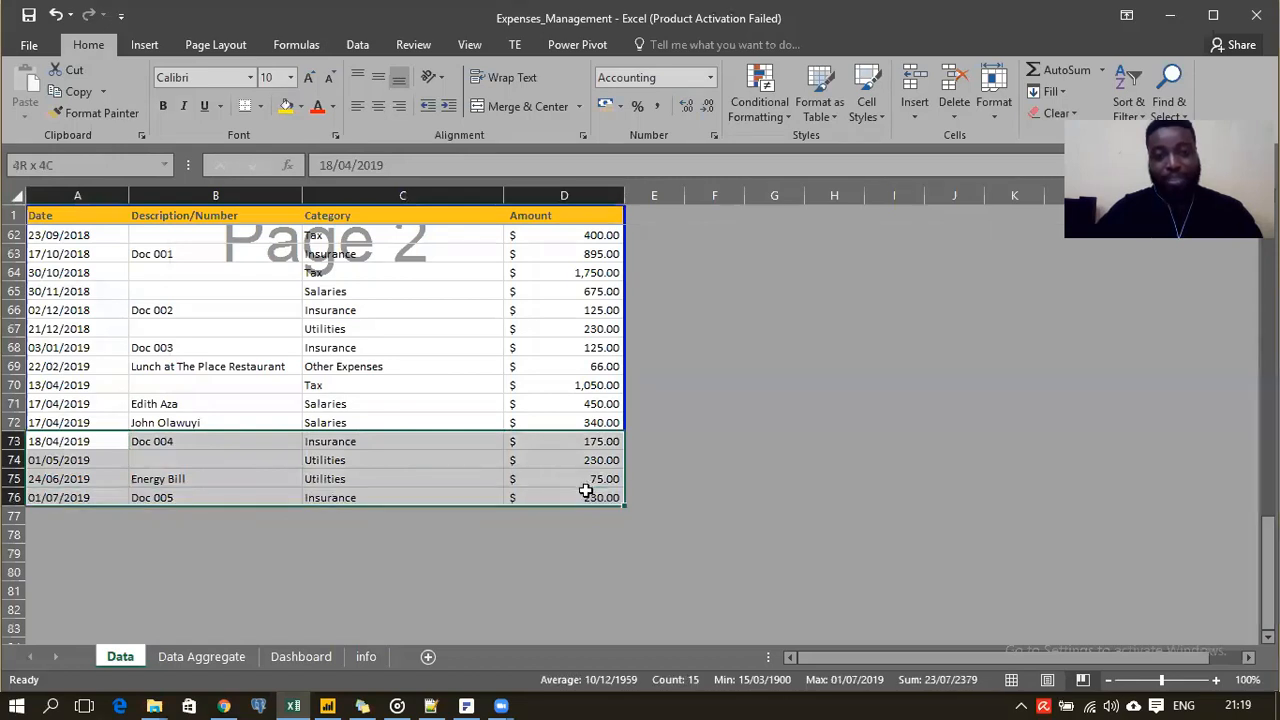
{"action": "left_click", "coordinate": [59, 495]}
{"action": "left_click", "coordinate": [59, 480]}
{"action": "left_click_drag", "start_coordinate": [59, 480], "coordinate": [574, 486]}
{"action": "left_click", "coordinate": [72, 460]}
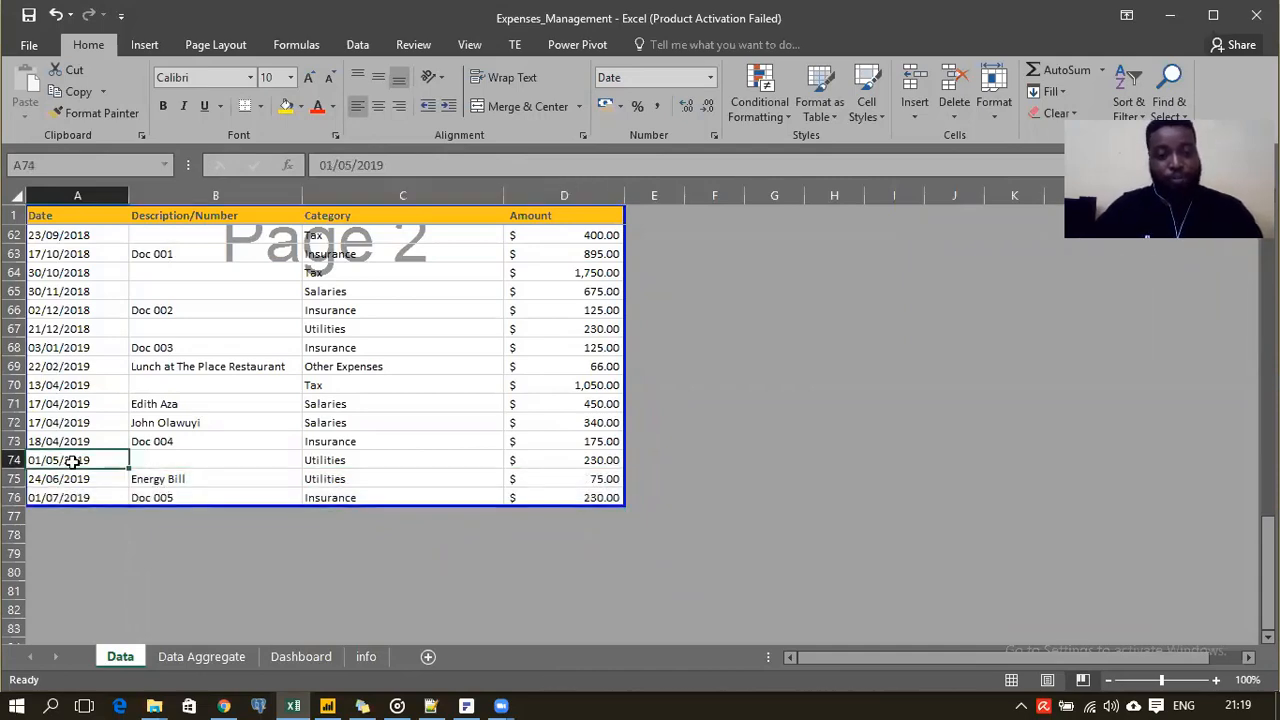
View the Data Aggregate sheet, and review the source records in rows 15 to 25 of the Data sheet
{"action": "left_click", "coordinate": [203, 652]}
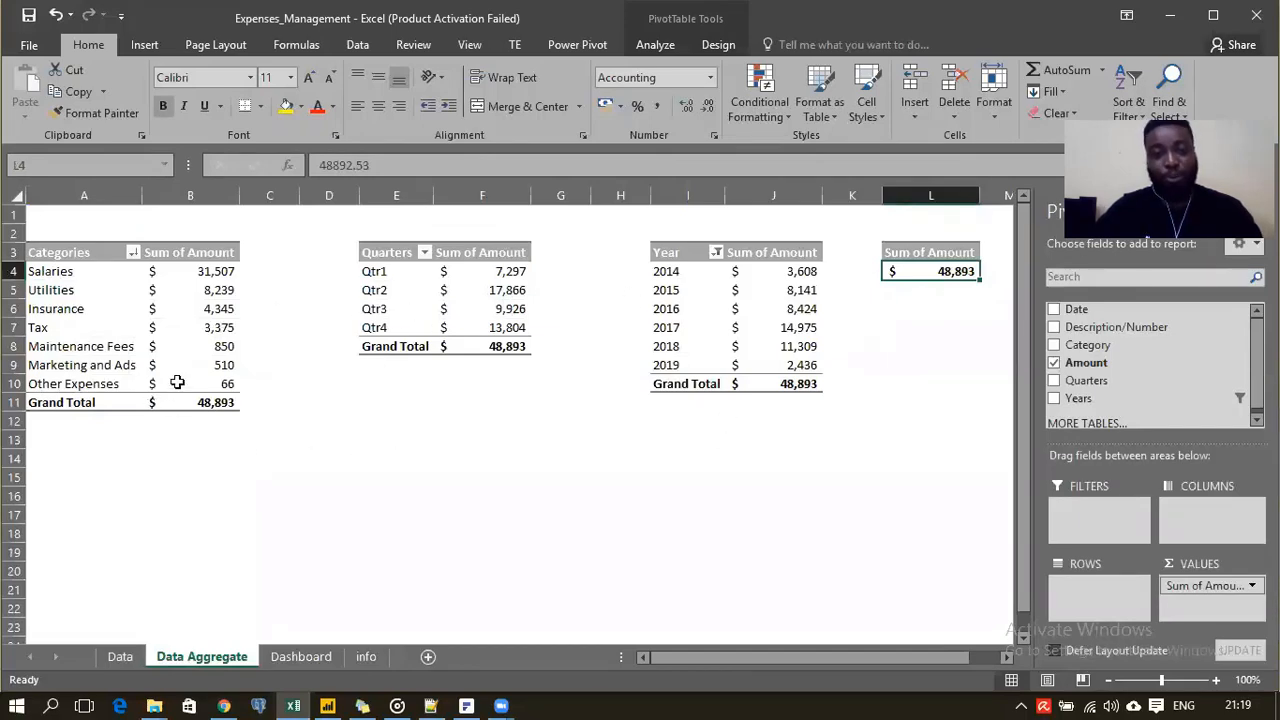
{"action": "left_click", "coordinate": [120, 656]}
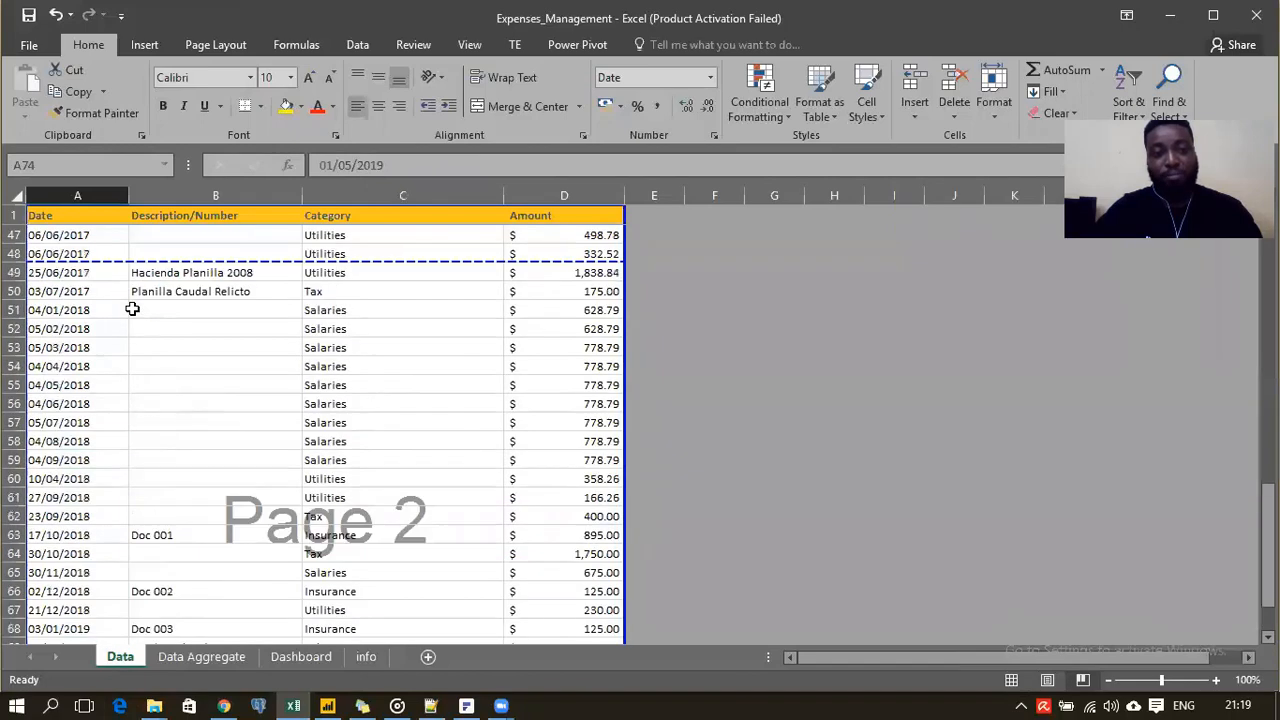
{"action": "scroll", "coordinate": [130, 305], "scroll_direction": "up", "scroll_amount": 10}
{"action": "scroll", "coordinate": [127, 301], "scroll_direction": "up", "scroll_amount": 1}
{"action": "left_click_drag", "start_coordinate": [77, 254], "coordinate": [586, 443]}
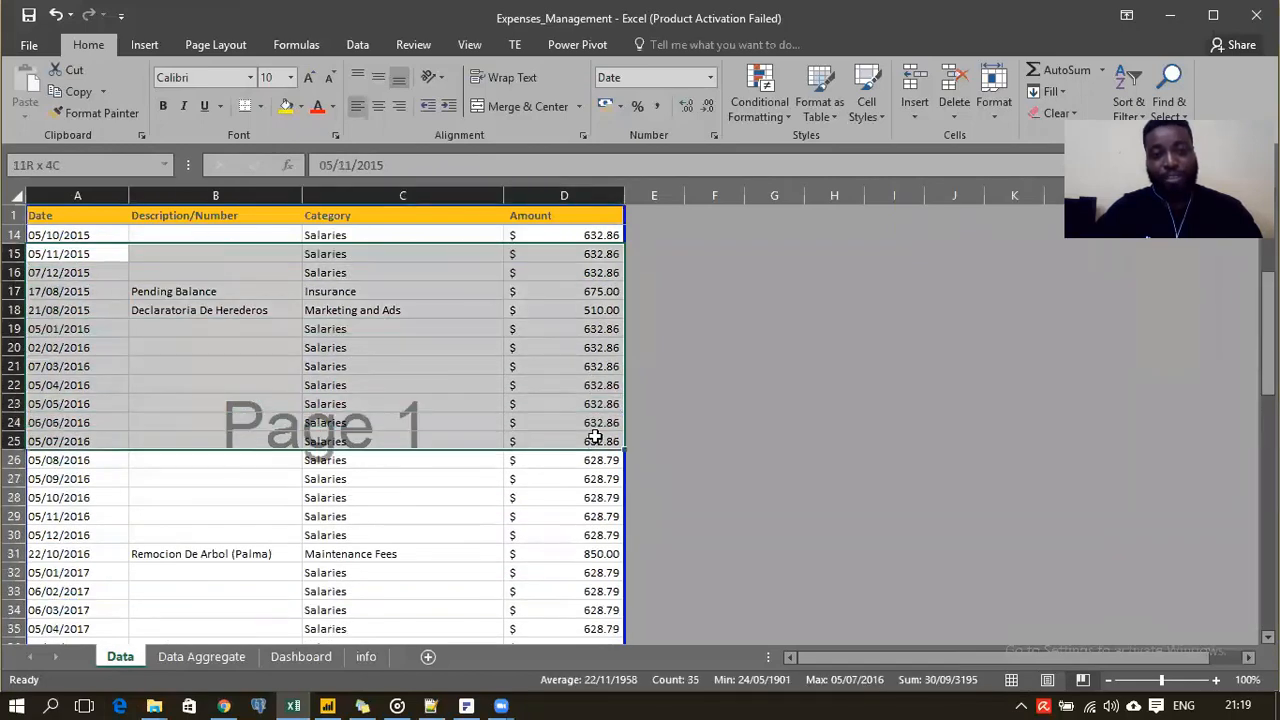
Examine the Data Aggregate sheet's pivot tables summing the amount by category, quarter, year and overall
{"action": "left_click", "coordinate": [190, 657]}
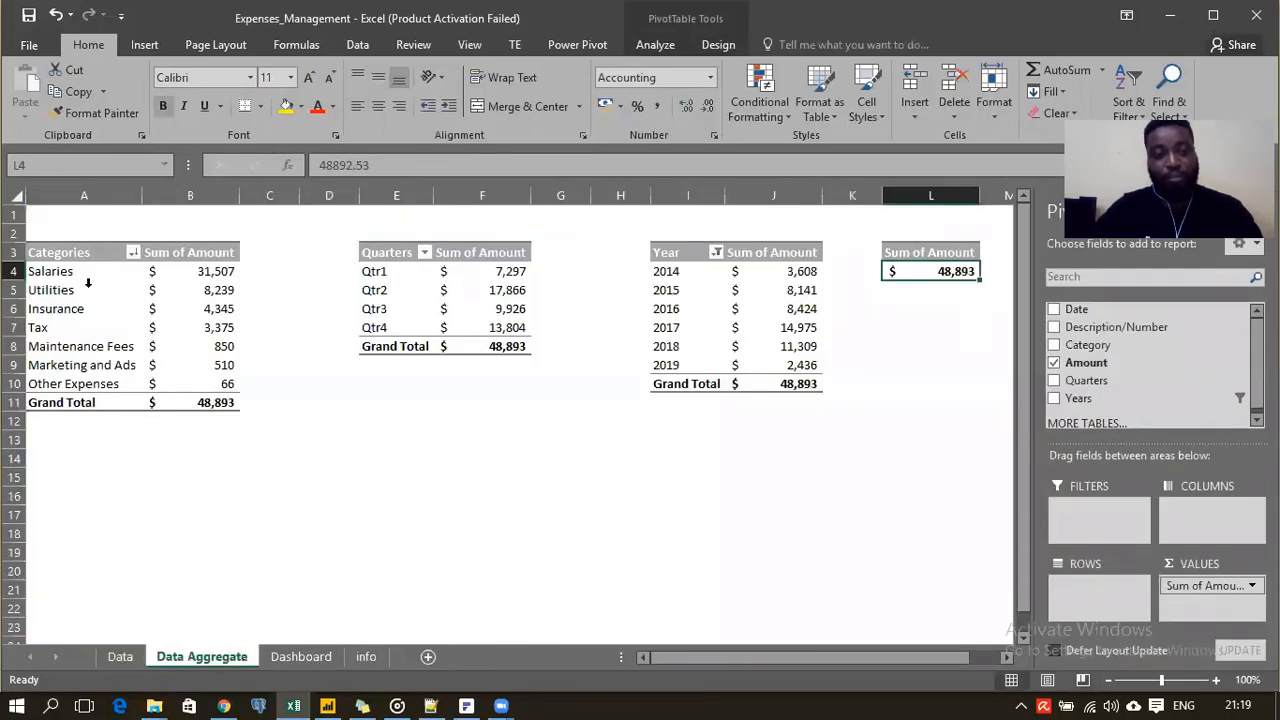
{"action": "left_click", "coordinate": [397, 290]}
{"action": "left_click", "coordinate": [718, 289]}
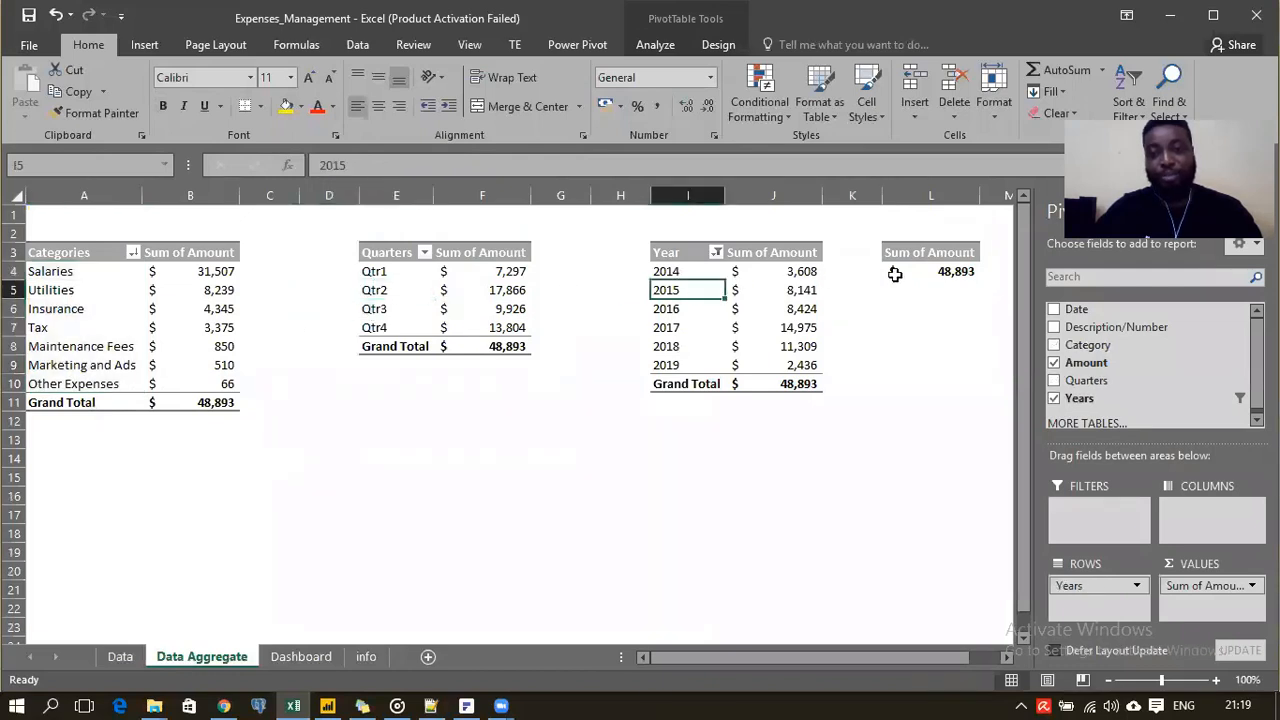
{"action": "left_click", "coordinate": [913, 270]}
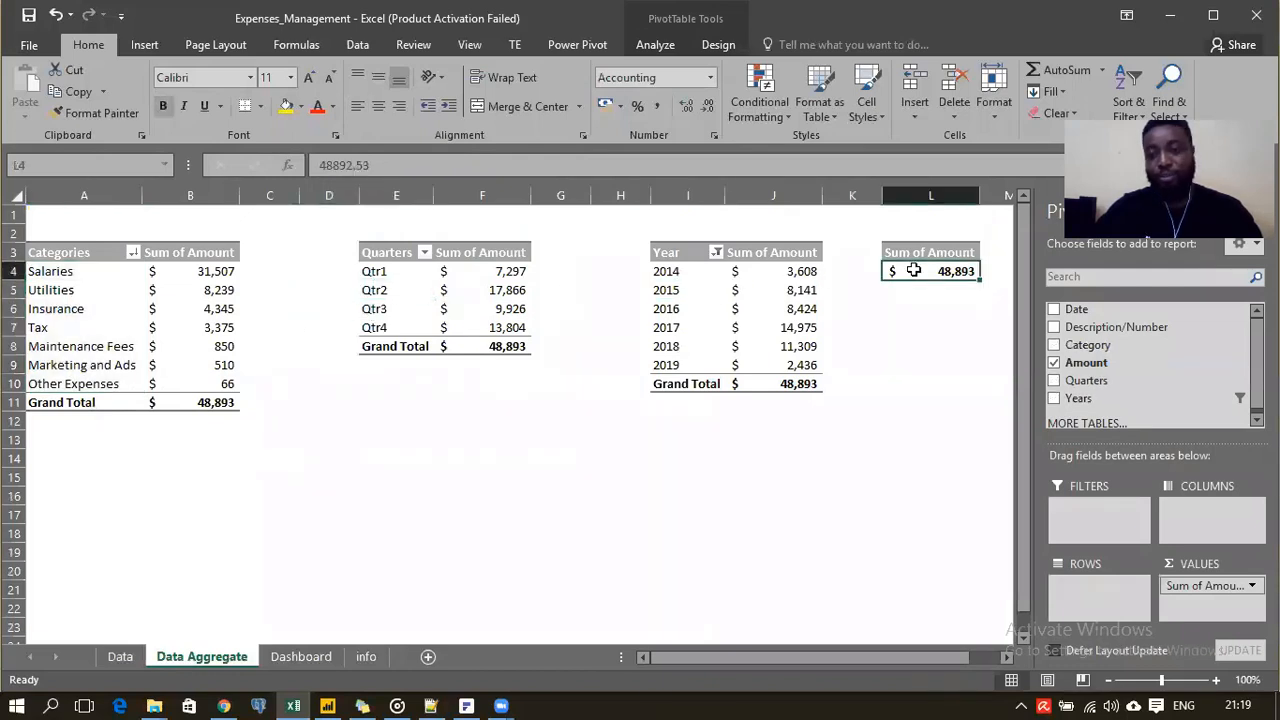
{"action": "left_click", "coordinate": [687, 289]}
{"action": "left_click", "coordinate": [471, 290]}
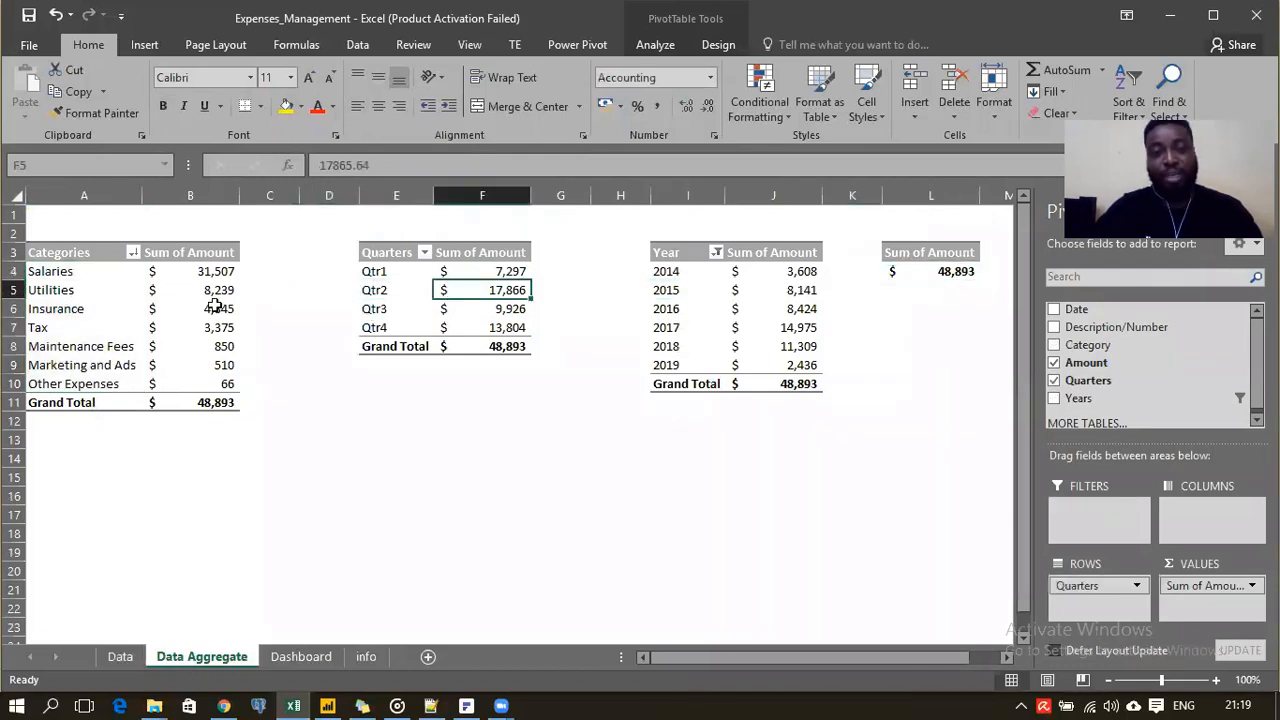
{"action": "left_click", "coordinate": [106, 307]}
{"action": "left_click", "coordinate": [458, 293]}
{"action": "left_click", "coordinate": [740, 290]}
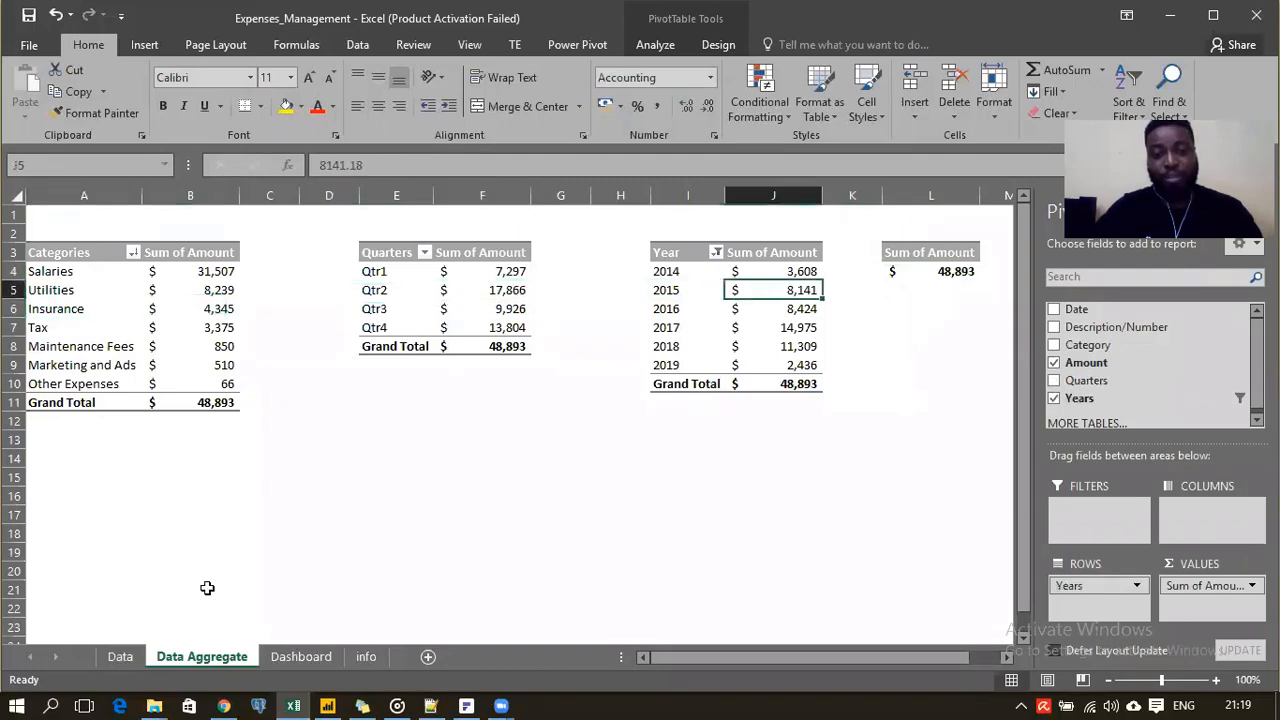
View the Dashboard sheet and look over its expense charts and the Choose Period slicer
{"action": "left_click", "coordinate": [294, 656]}
{"action": "scroll", "coordinate": [433, 407], "scroll_direction": "down", "scroll_amount": 2}
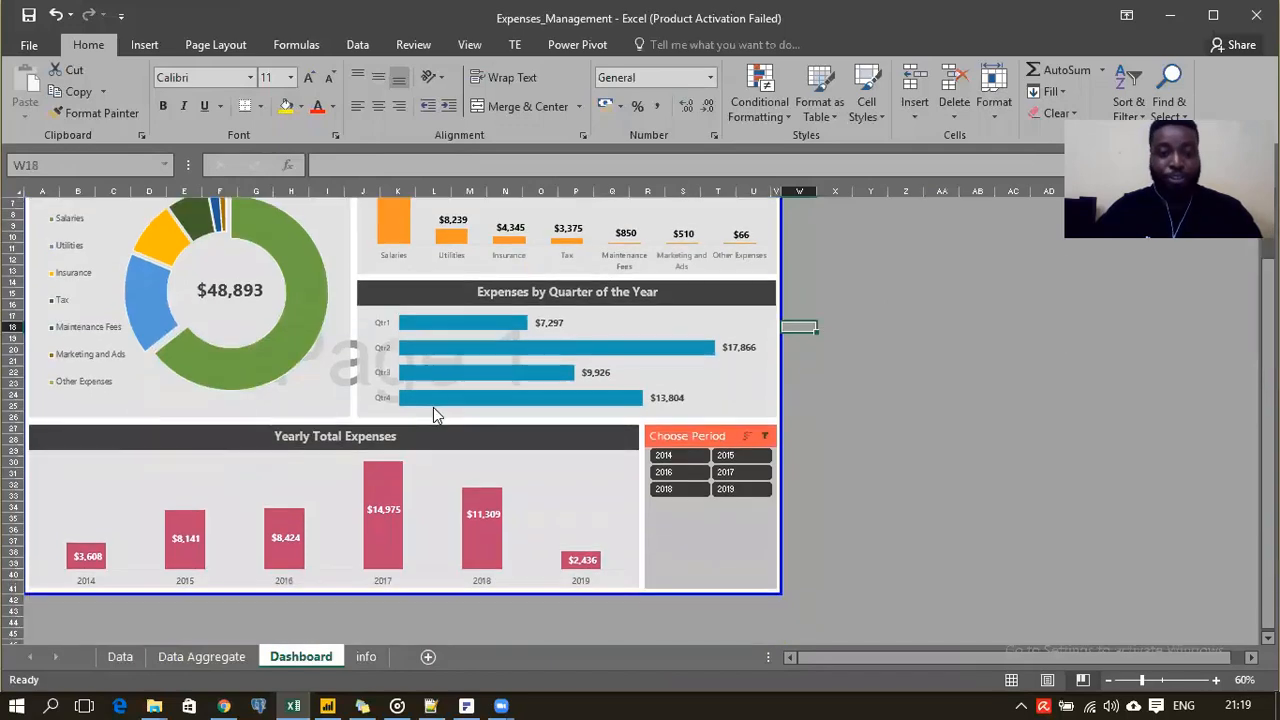
{"action": "scroll", "coordinate": [433, 407], "scroll_direction": "up", "scroll_amount": 2}
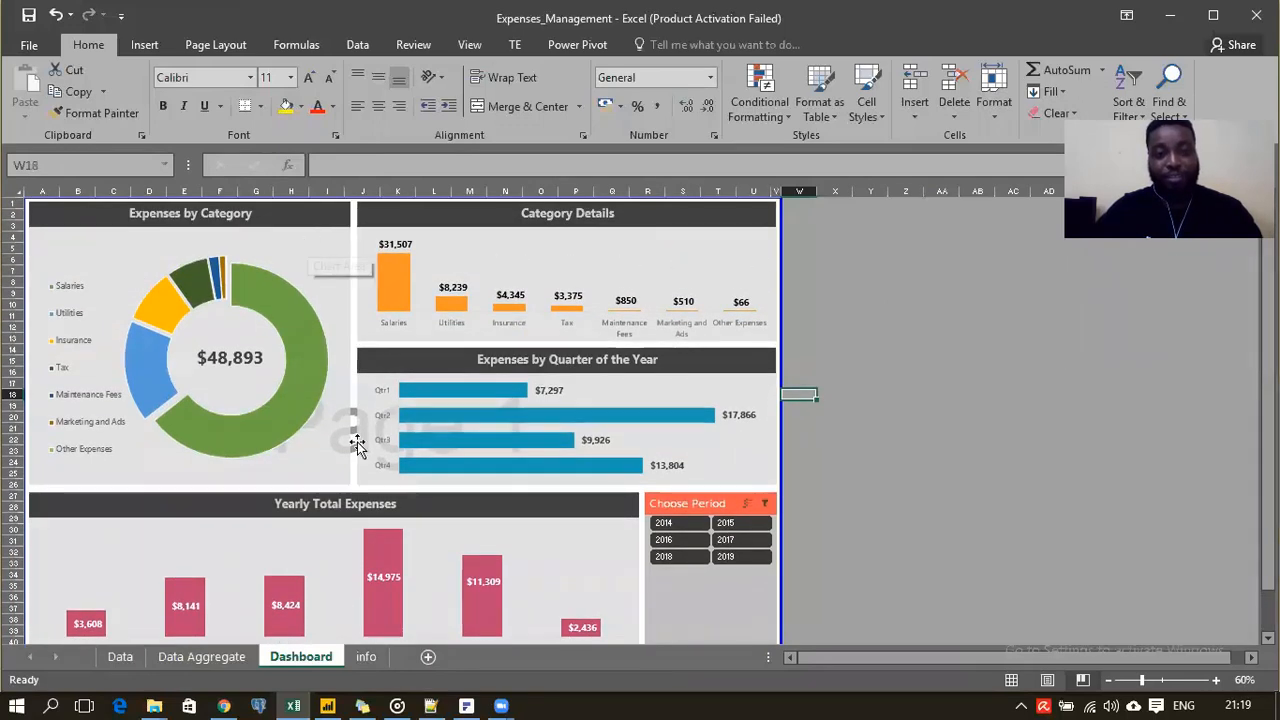
Filter the dashboard by the single years 2014, 2015, 2016 and 2017 in turn
{"action": "left_click", "coordinate": [690, 524]}
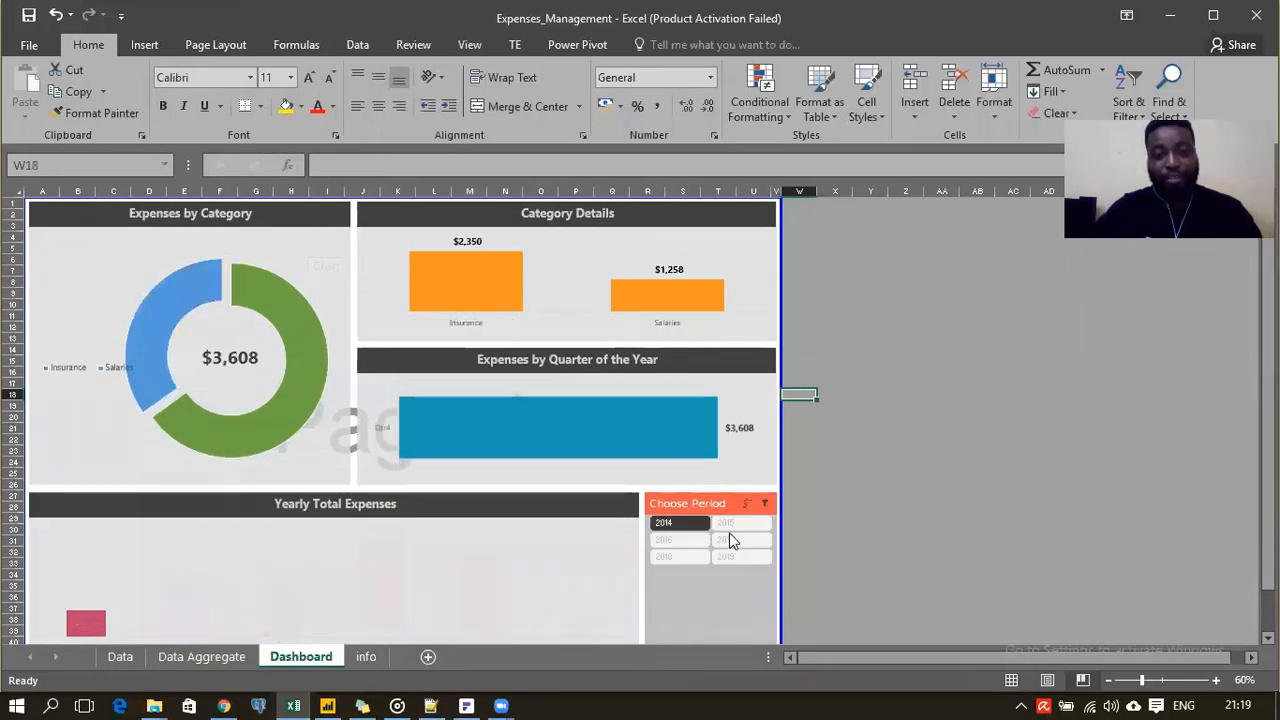
{"action": "left_click", "coordinate": [741, 523]}
{"action": "left_click", "coordinate": [684, 545]}
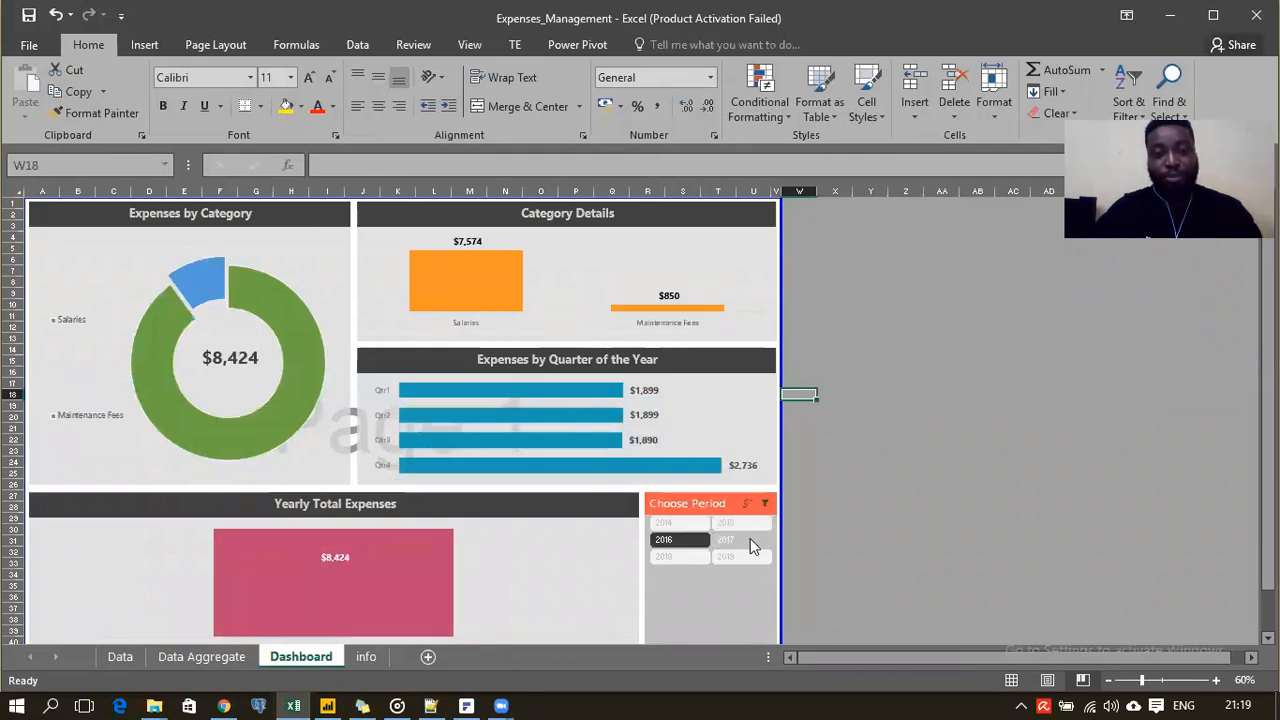
{"action": "left_click", "coordinate": [750, 538]}
Filter the dashboard to the years 2014, 2015, 2016 and 2017 together
{"action": "left_click", "coordinate": [673, 525]}
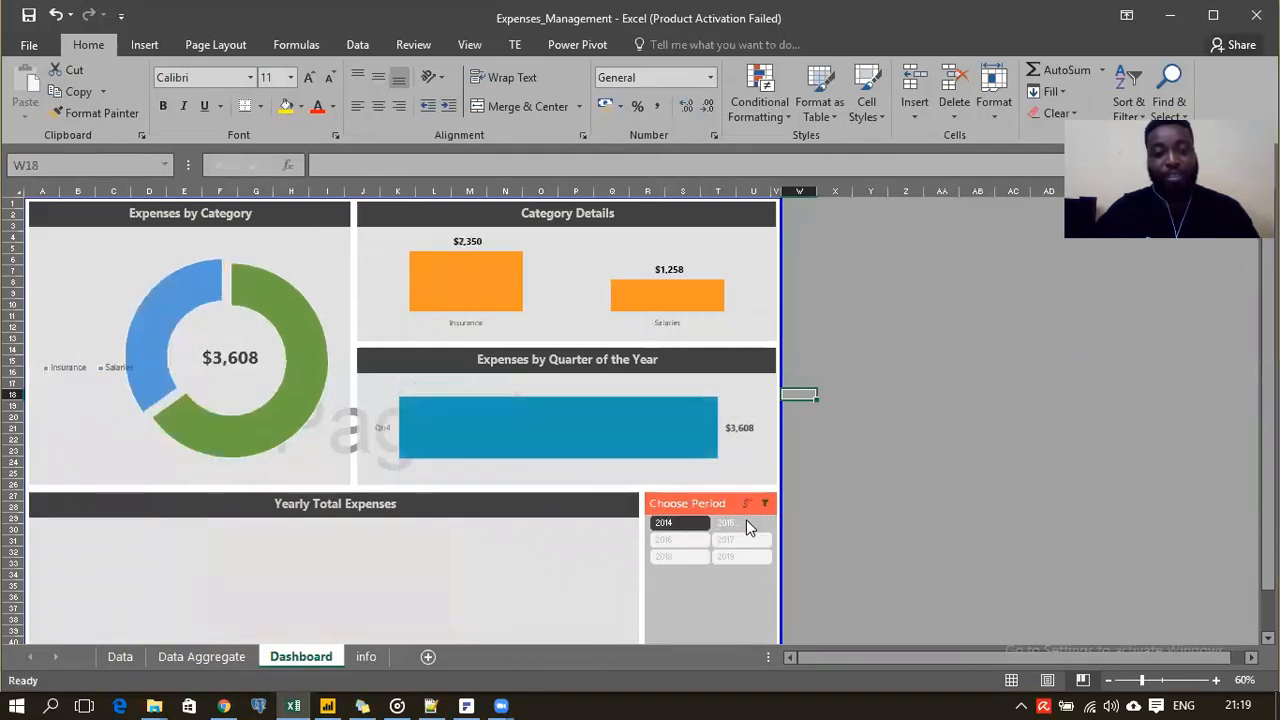
{"action": "left_click", "coordinate": [744, 523], "text": "ctrl"}
{"action": "left_click", "coordinate": [668, 540], "text": "ctrl"}
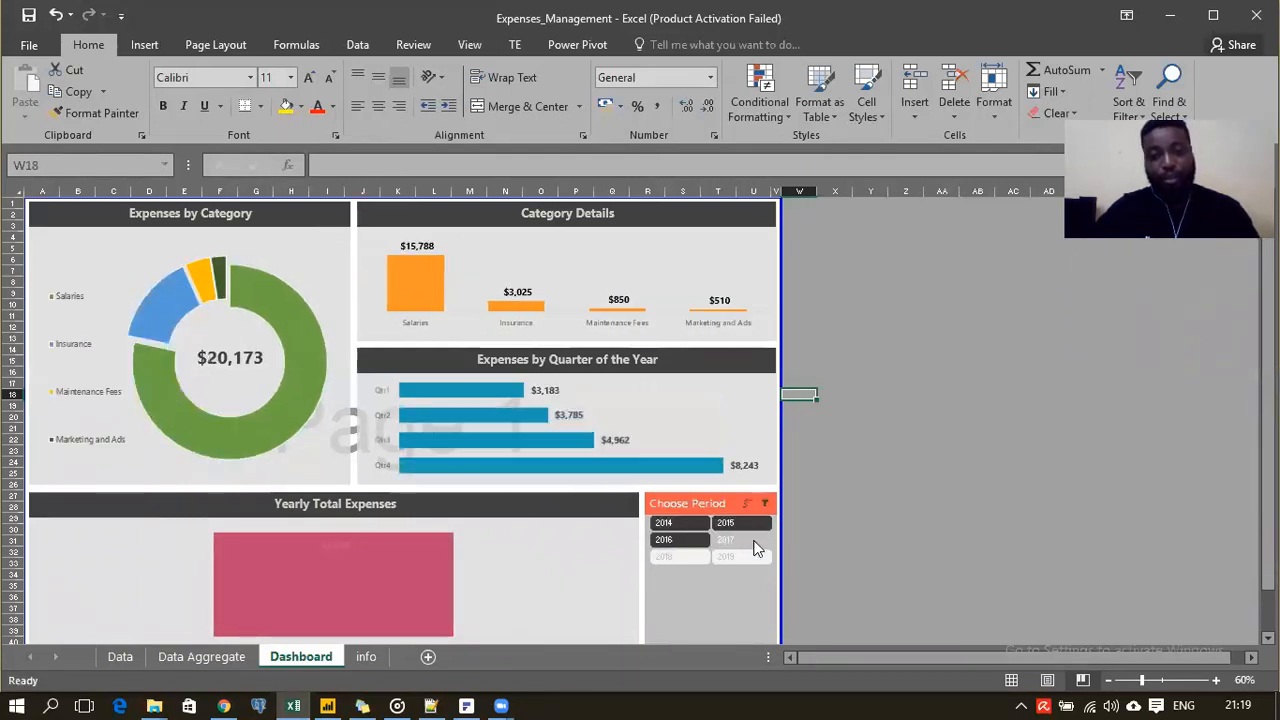
{"action": "left_click", "coordinate": [755, 545], "text": "ctrl"}
View the info sheet, and review the colour swatches and RGB codes in rows 2 to 9
{"action": "left_click", "coordinate": [367, 657]}
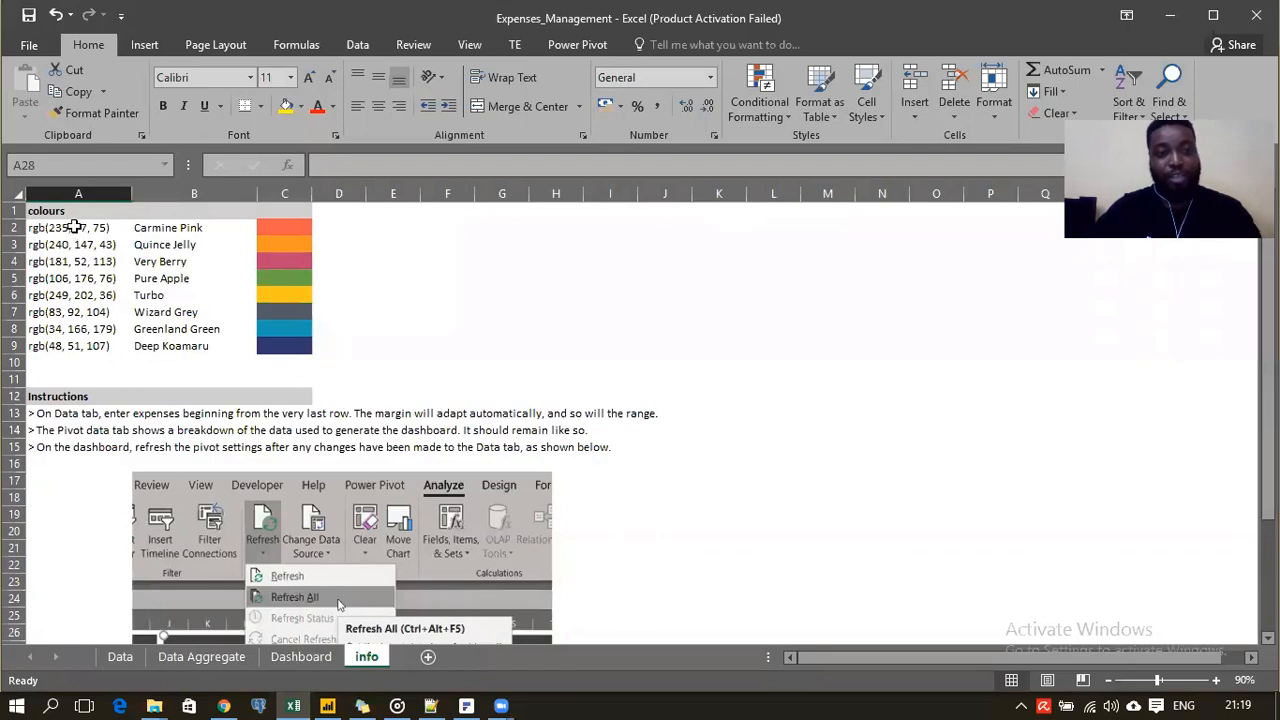
{"action": "left_click_drag", "start_coordinate": [277, 225], "coordinate": [280, 353]}
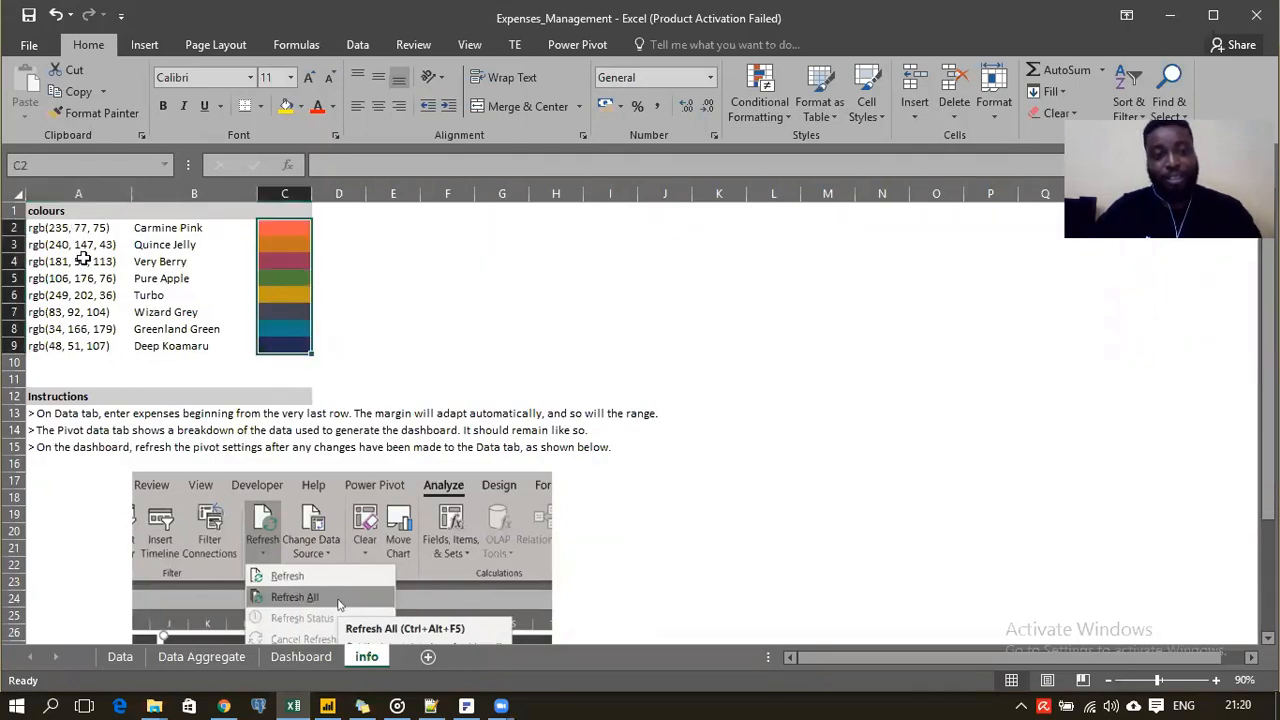
{"action": "left_click_drag", "start_coordinate": [78, 227], "coordinate": [86, 346]}
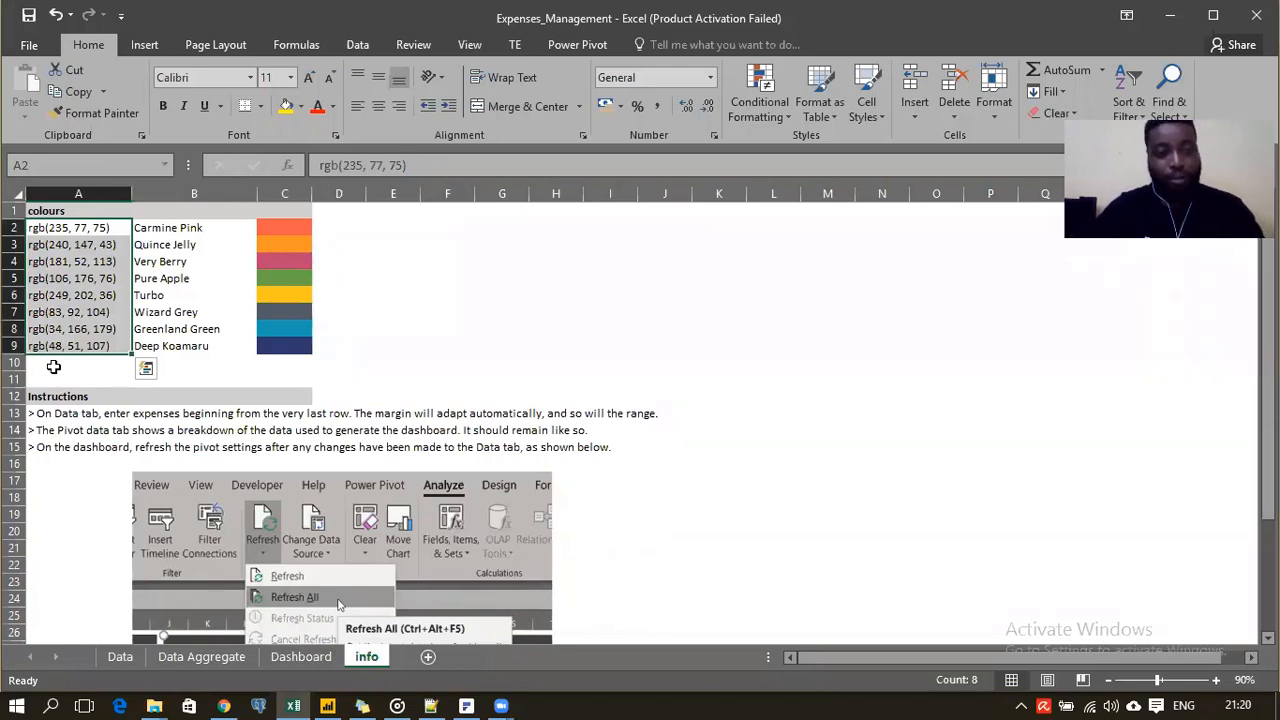
{"action": "key", "text": "shift+Up"}
{"action": "key", "text": "shift+Up"}
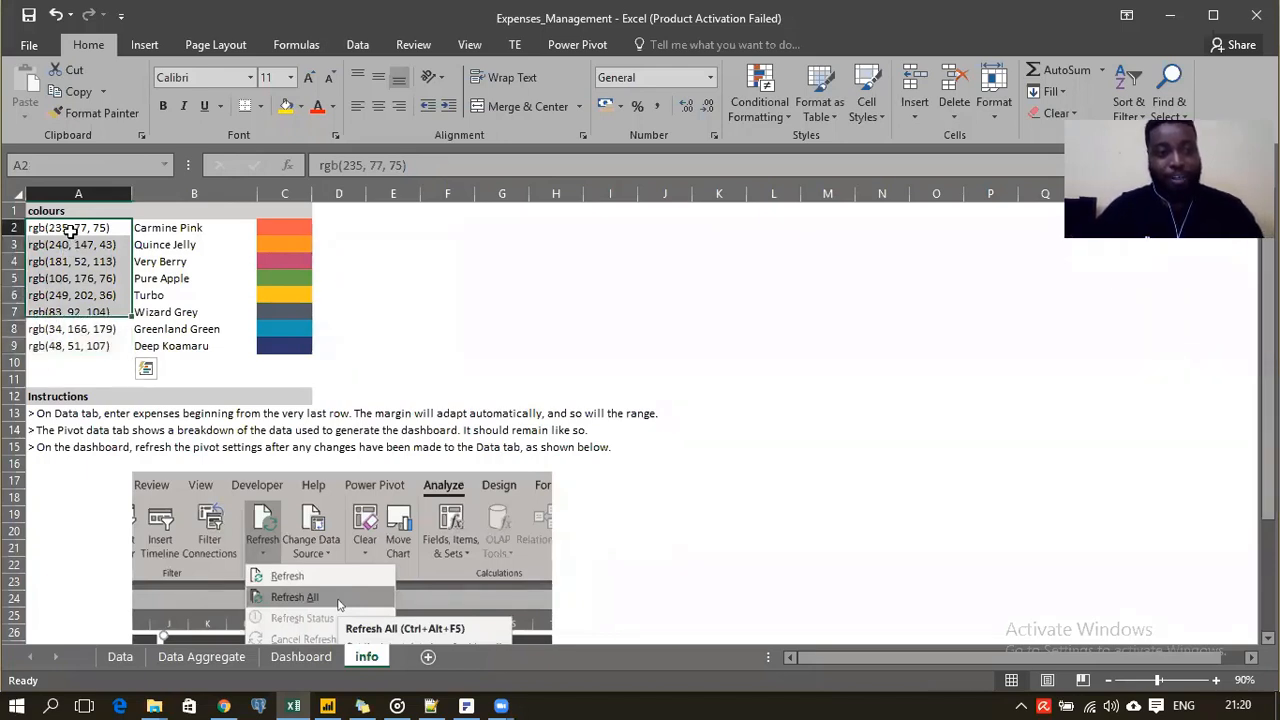
Go through the individual RGB codes and their swatches, and read the instructions on the info sheet
{"action": "left_click", "coordinate": [70, 229]}
{"action": "left_click", "coordinate": [70, 246]}
{"action": "left_click", "coordinate": [66, 278]}
{"action": "left_click", "coordinate": [63, 312]}
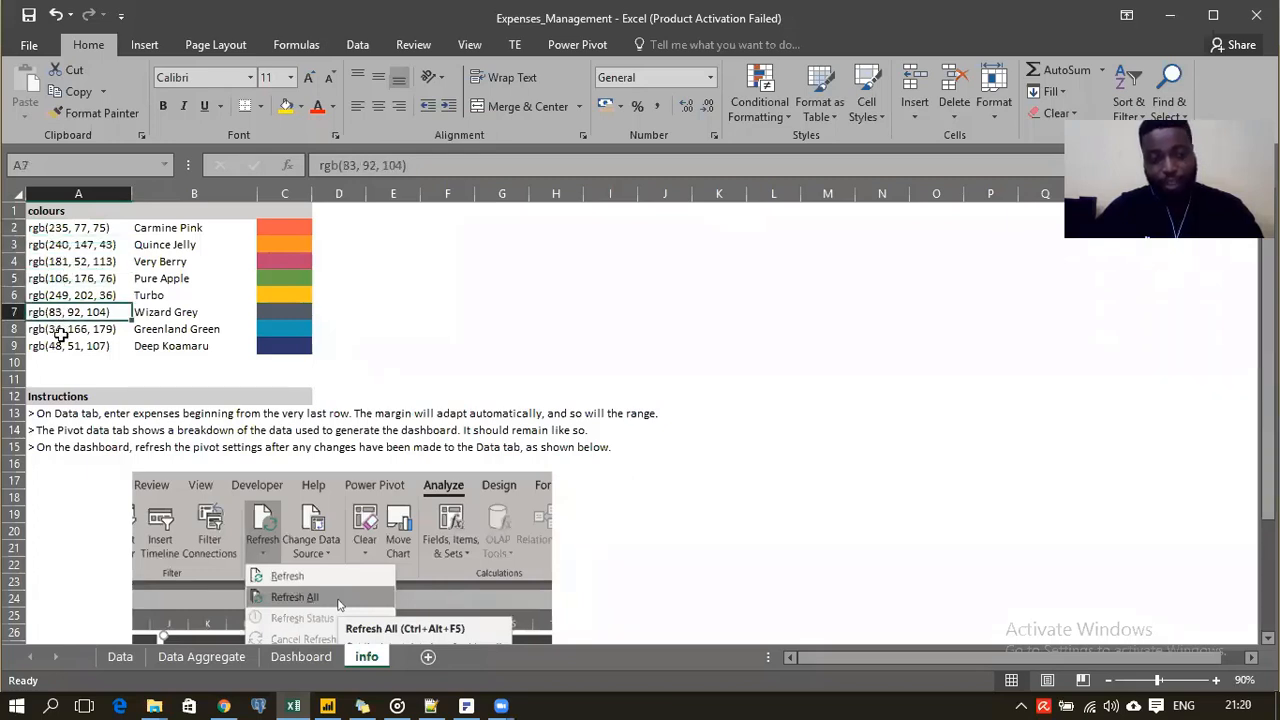
{"action": "left_click", "coordinate": [60, 342]}
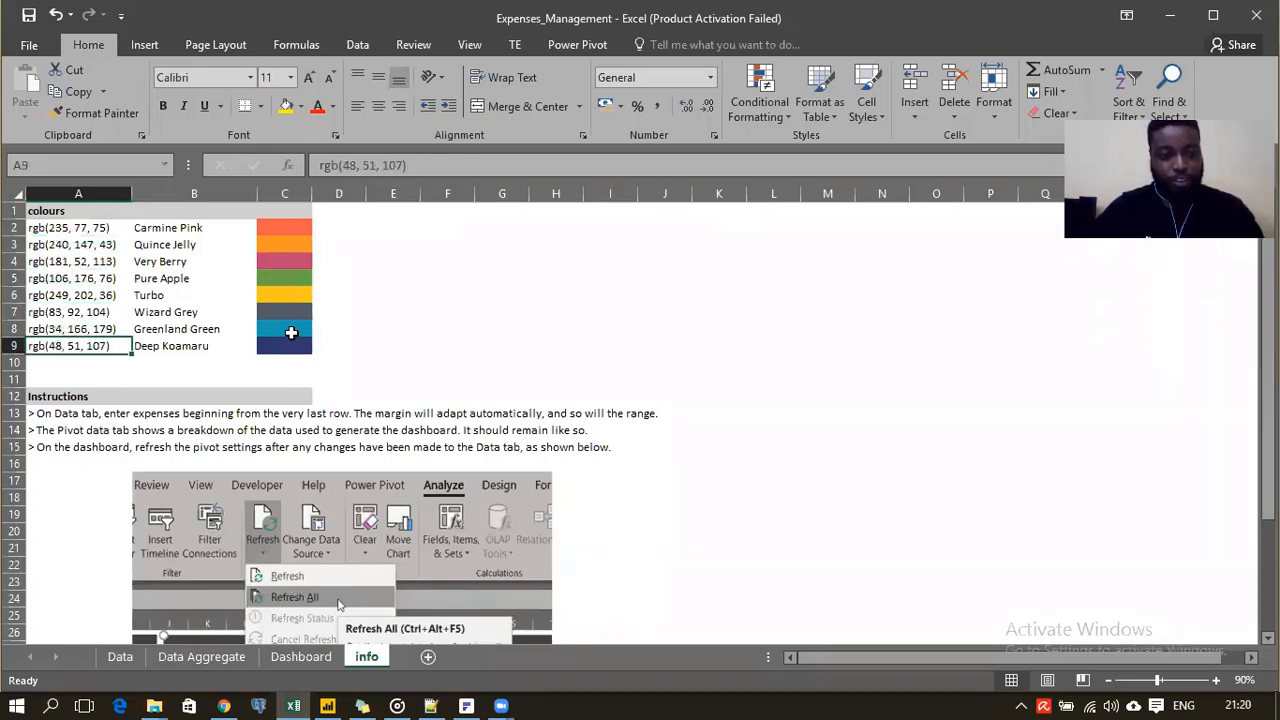
{"action": "left_click_drag", "start_coordinate": [291, 236], "coordinate": [299, 346]}
{"action": "scroll", "coordinate": [153, 395], "scroll_direction": "down", "scroll_amount": 6}
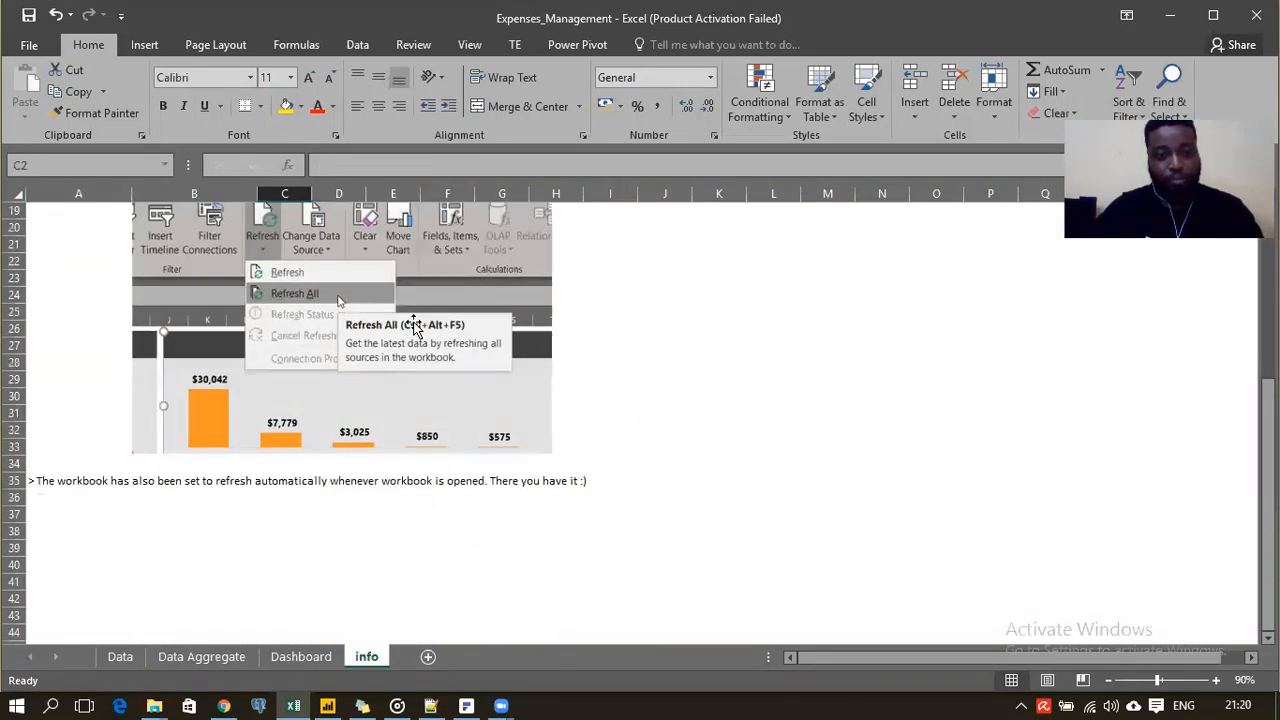
{"action": "scroll", "coordinate": [70, 406], "scroll_direction": "up", "scroll_amount": 6}
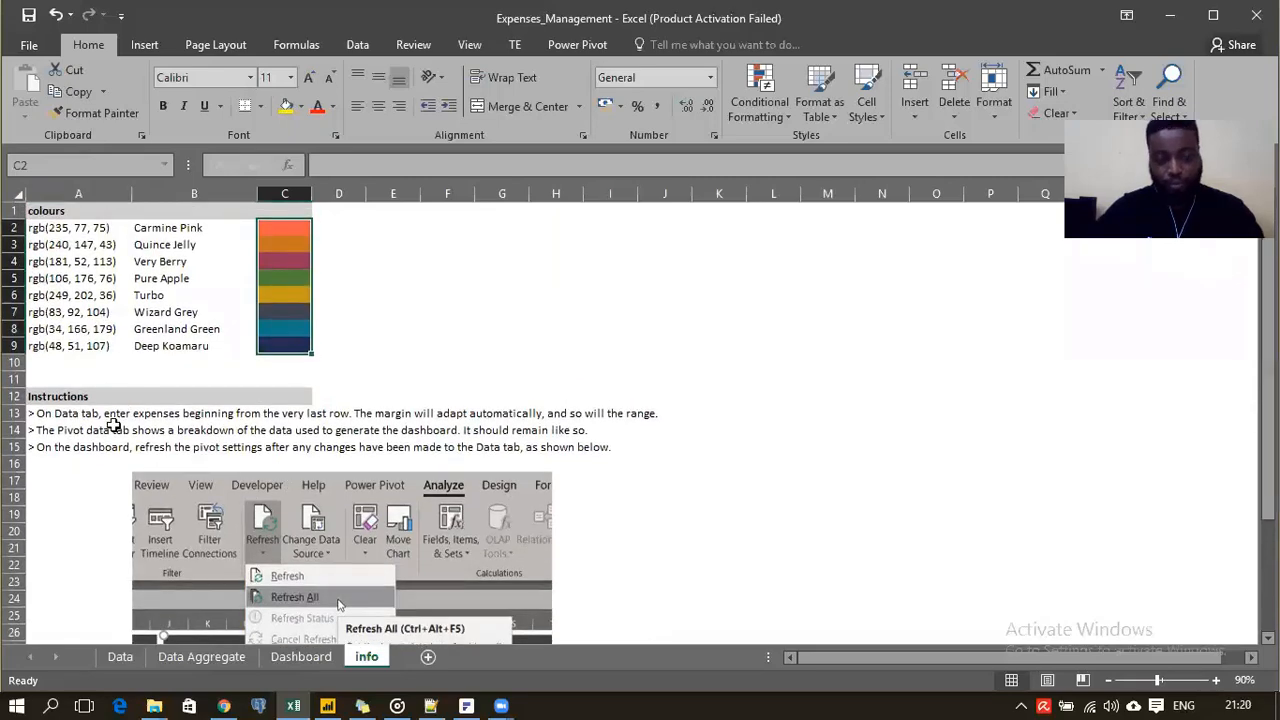
Copy the whole expense table on the Data sheet, including its header row
{"action": "left_click", "coordinate": [120, 657]}
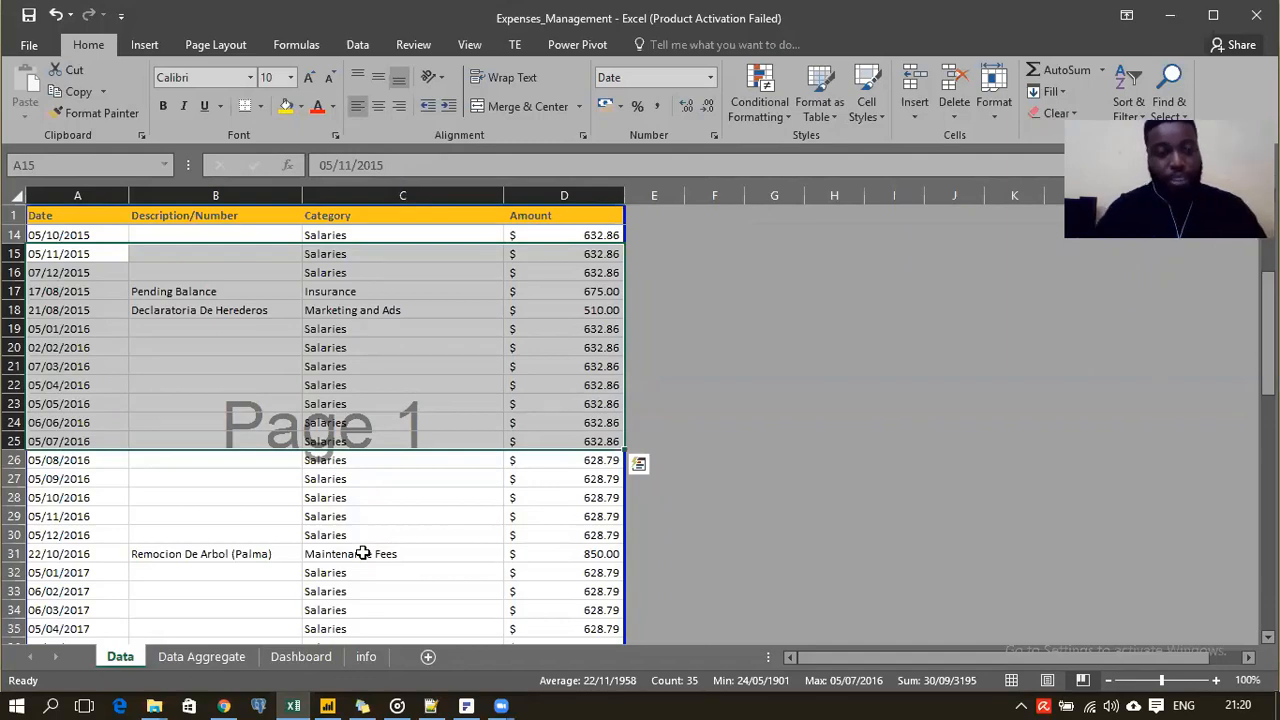
{"action": "key", "text": "Up"}
{"action": "key", "text": "Up"}
{"action": "key", "text": "ctrl+a"}
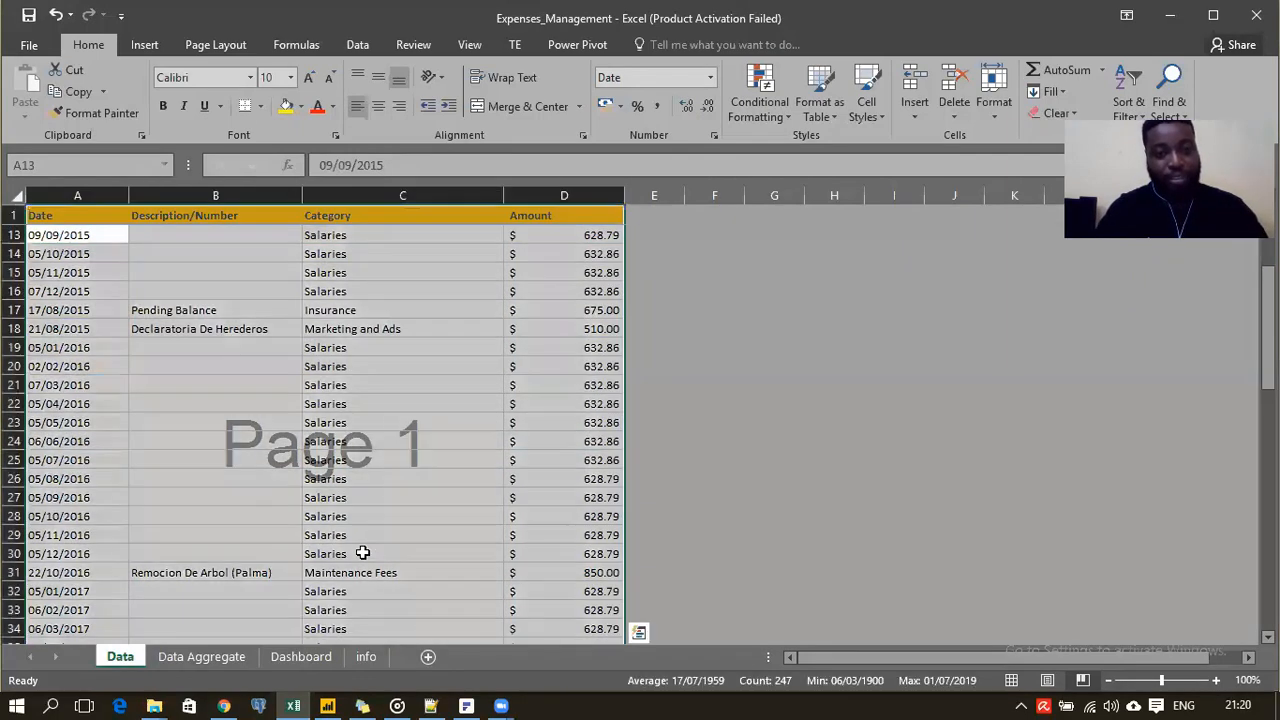
{"action": "scroll", "coordinate": [200, 318], "scroll_direction": "down", "scroll_amount": 20}
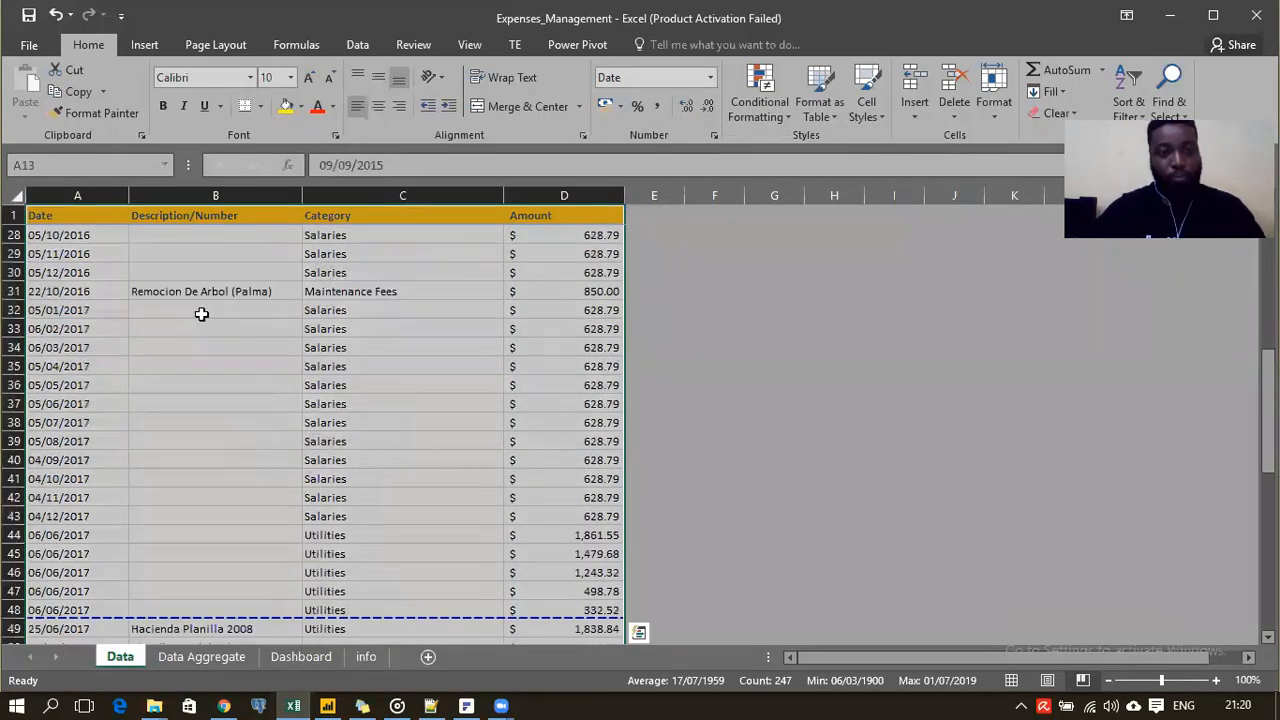
{"action": "scroll", "coordinate": [200, 318], "scroll_direction": "up", "scroll_amount": 20}
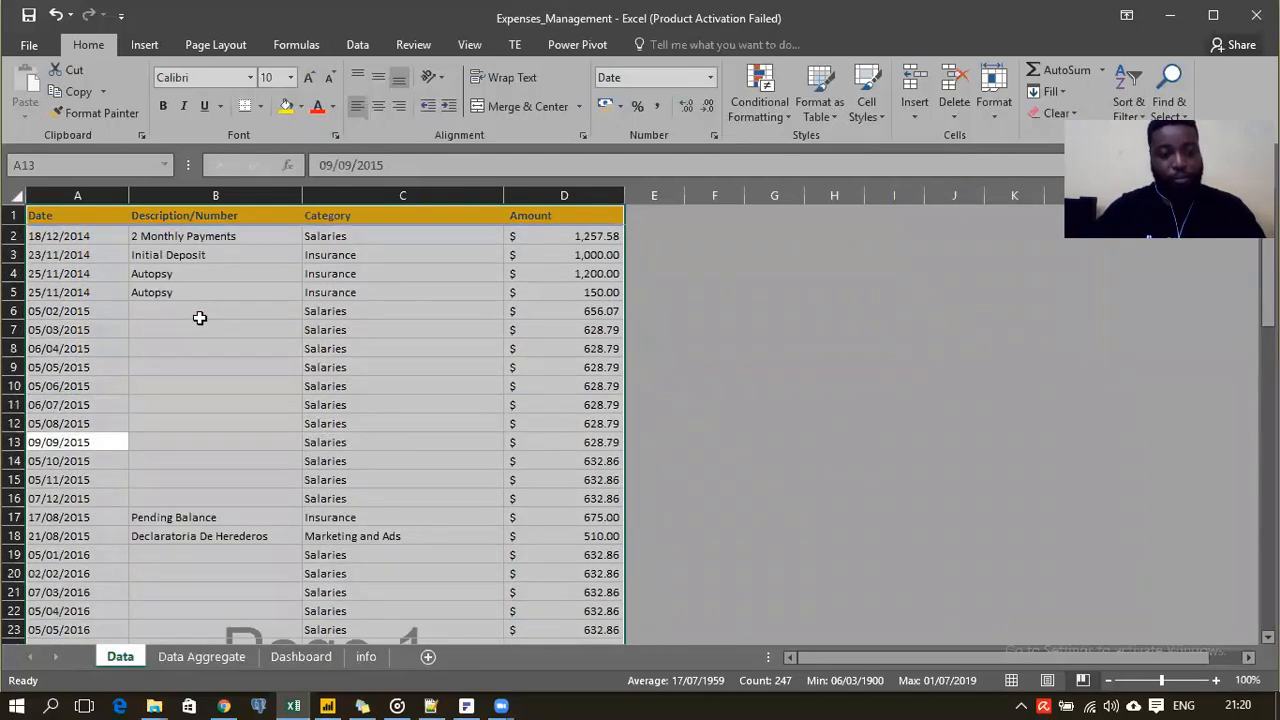
{"action": "key", "text": "ctrl+c"}
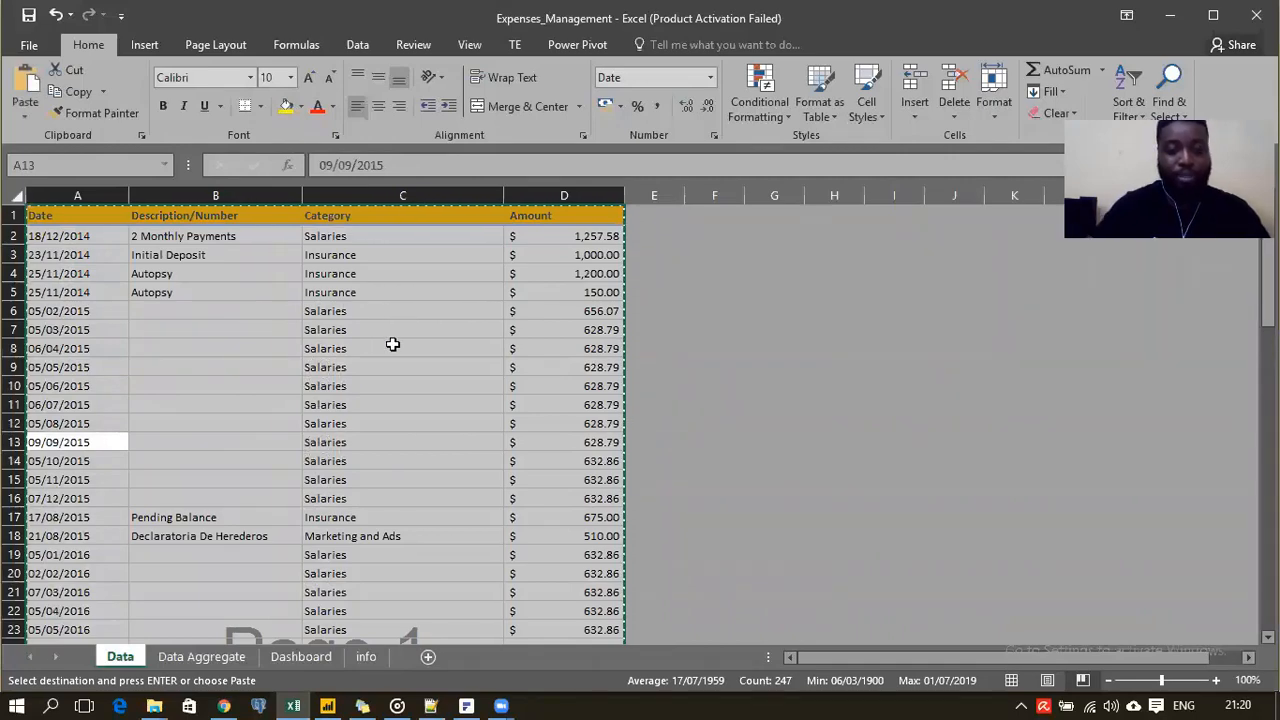
Create a new blank workbook and paste the copied expense table at cell A1
{"action": "key", "text": "ctrl+n"}
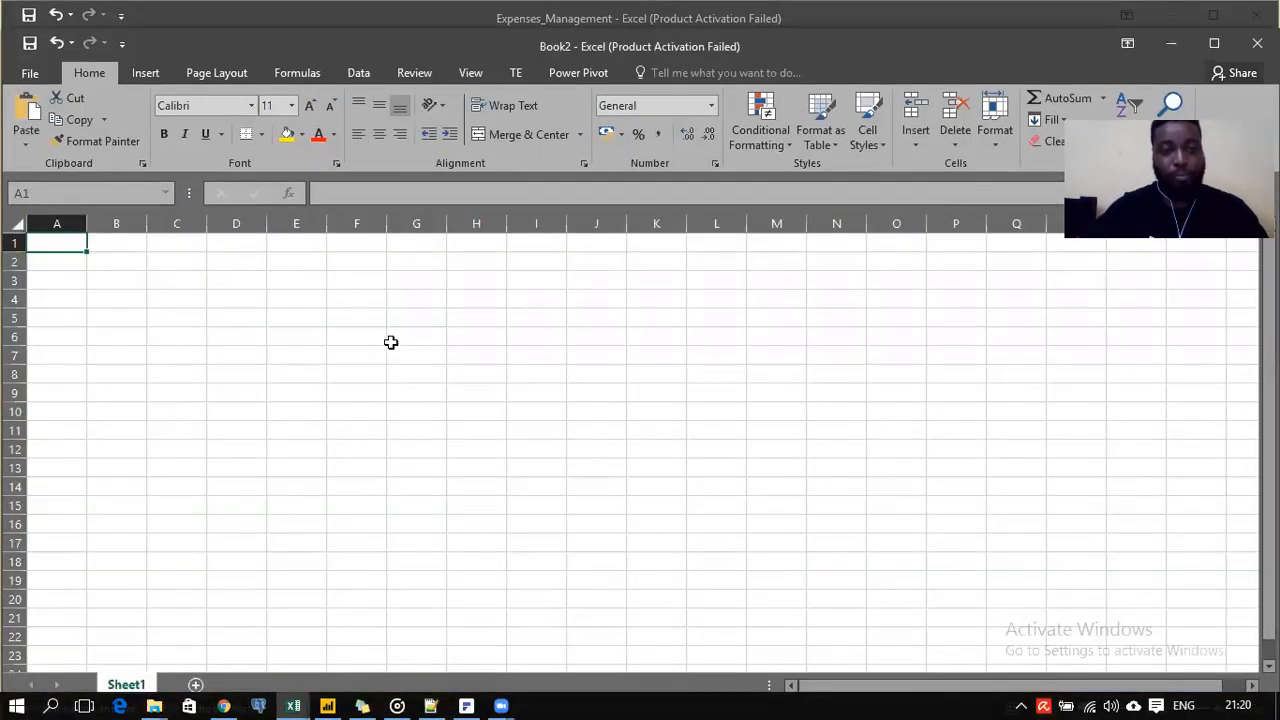
{"action": "scroll", "coordinate": [391, 342], "scroll_direction": "down", "scroll_amount": 2}
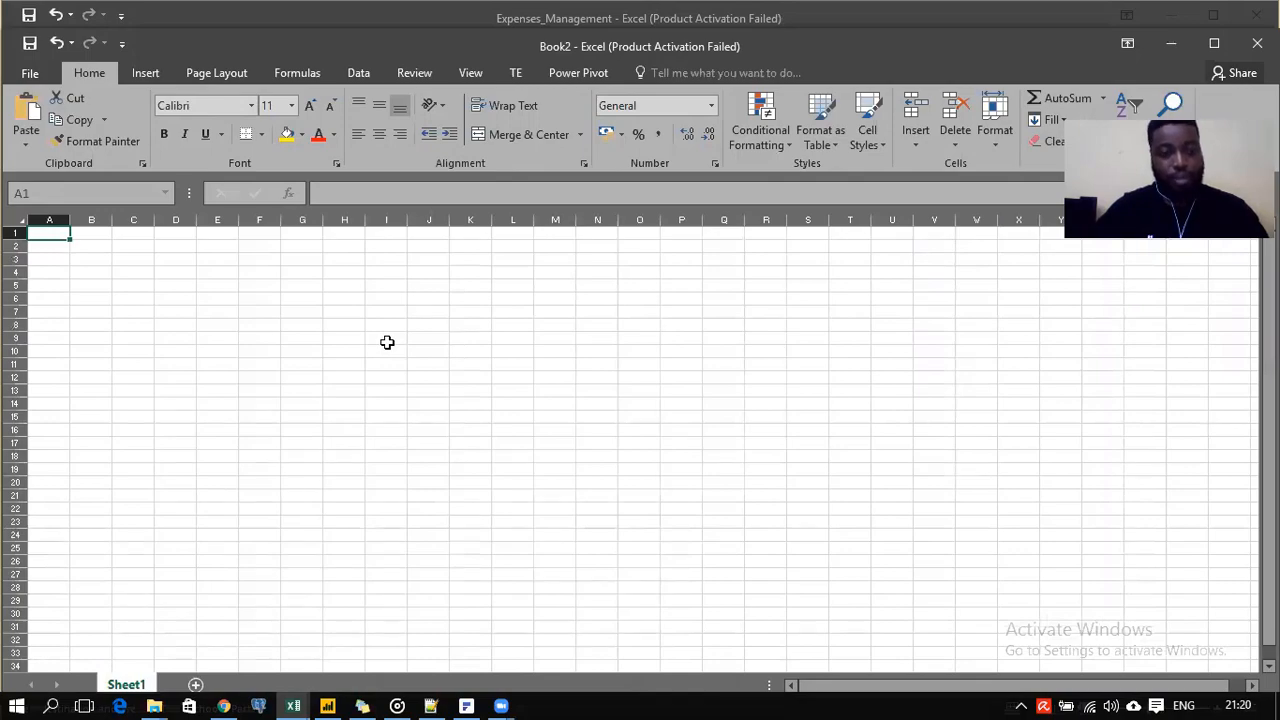
{"action": "key", "text": "ctrl+v"}
{"action": "scroll", "coordinate": [385, 342], "scroll_direction": "up", "scroll_amount": 2}
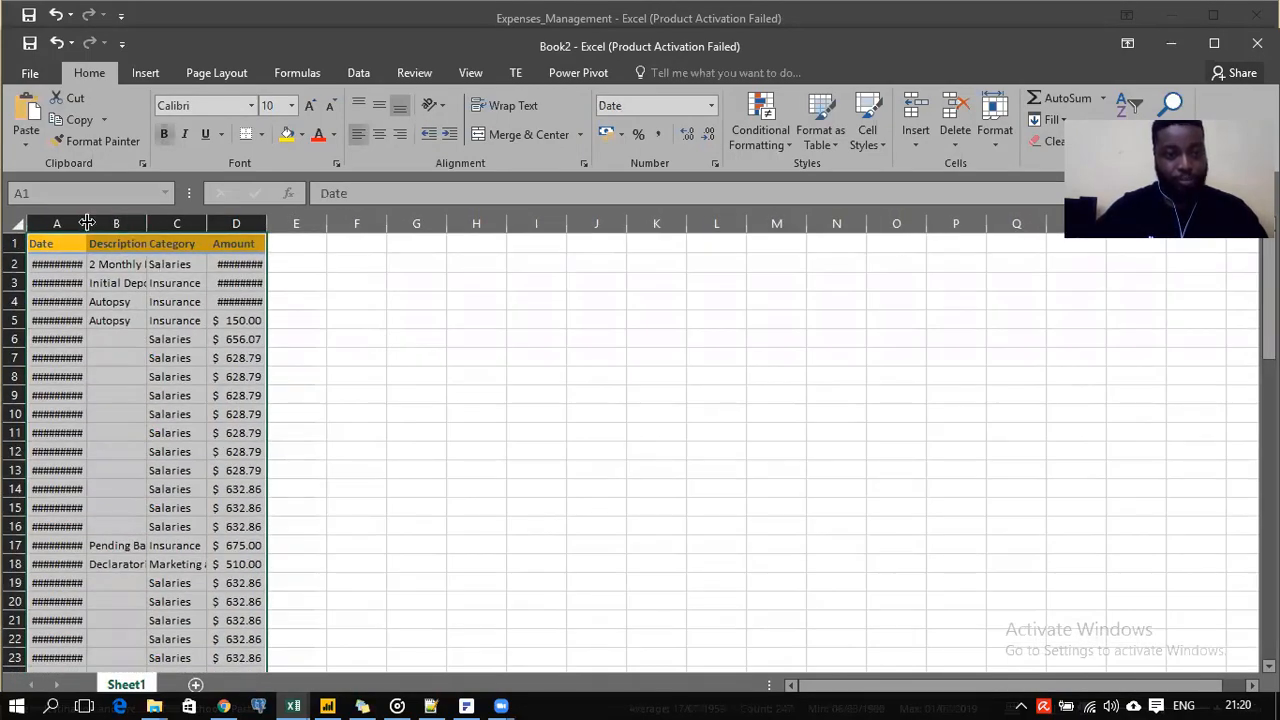
Auto-fit the widths of columns A to D to the pasted expense data
{"action": "double_click", "coordinate": [87, 222]}
{"action": "double_click", "coordinate": [156, 222]}
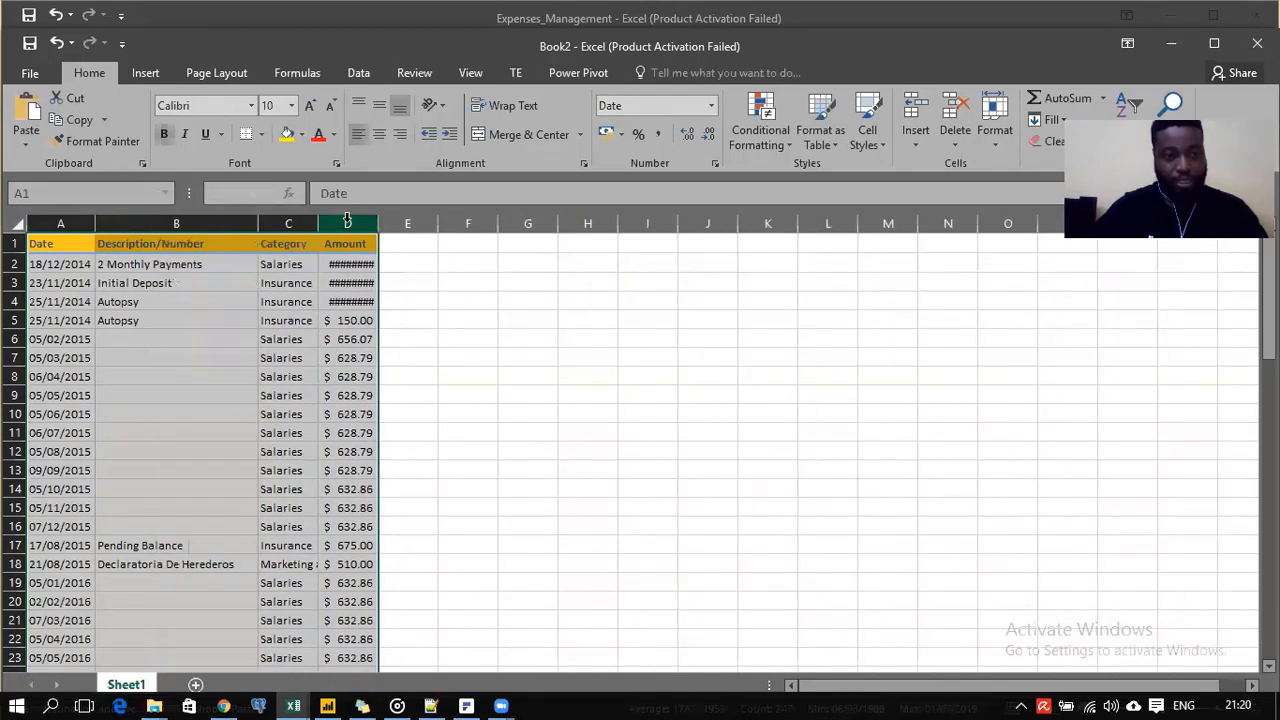
{"action": "double_click", "coordinate": [318, 222]}
{"action": "double_click", "coordinate": [422, 222]}
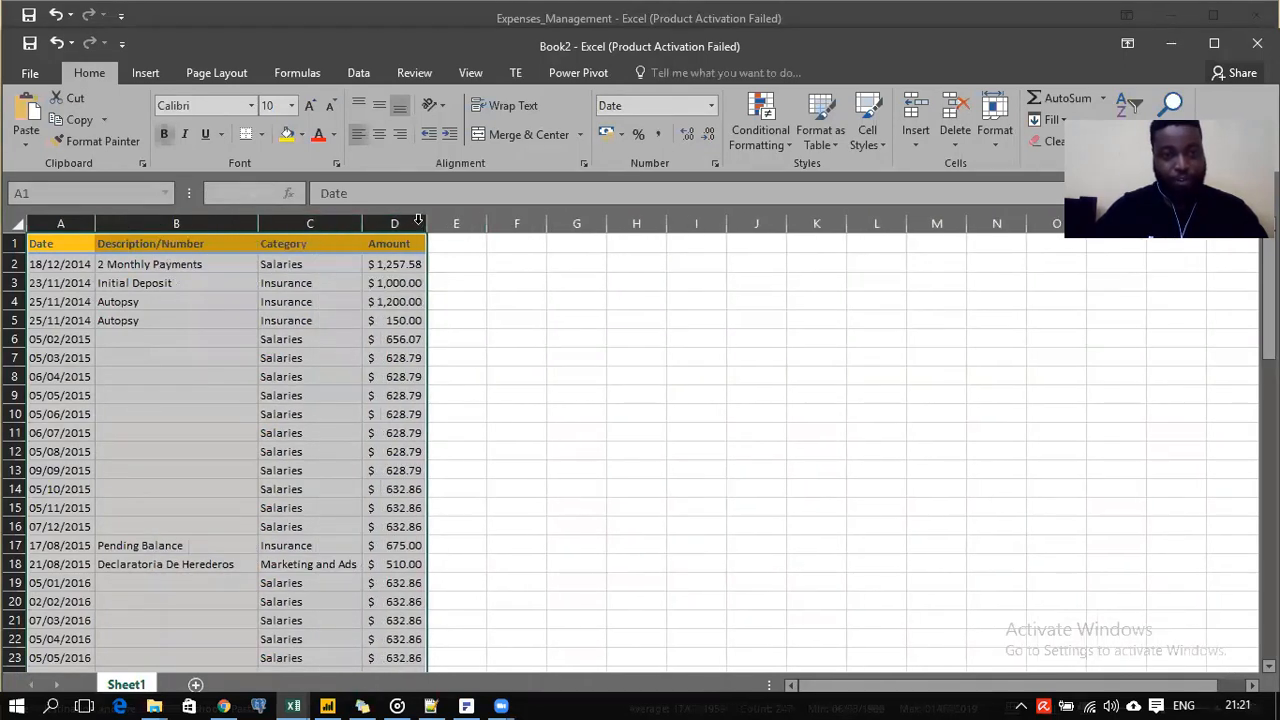
Review the last records of the pasted expense table, from row 71 to row 76
{"action": "left_click", "coordinate": [358, 283]}
{"action": "scroll", "coordinate": [254, 323], "scroll_direction": "down", "scroll_amount": 16}
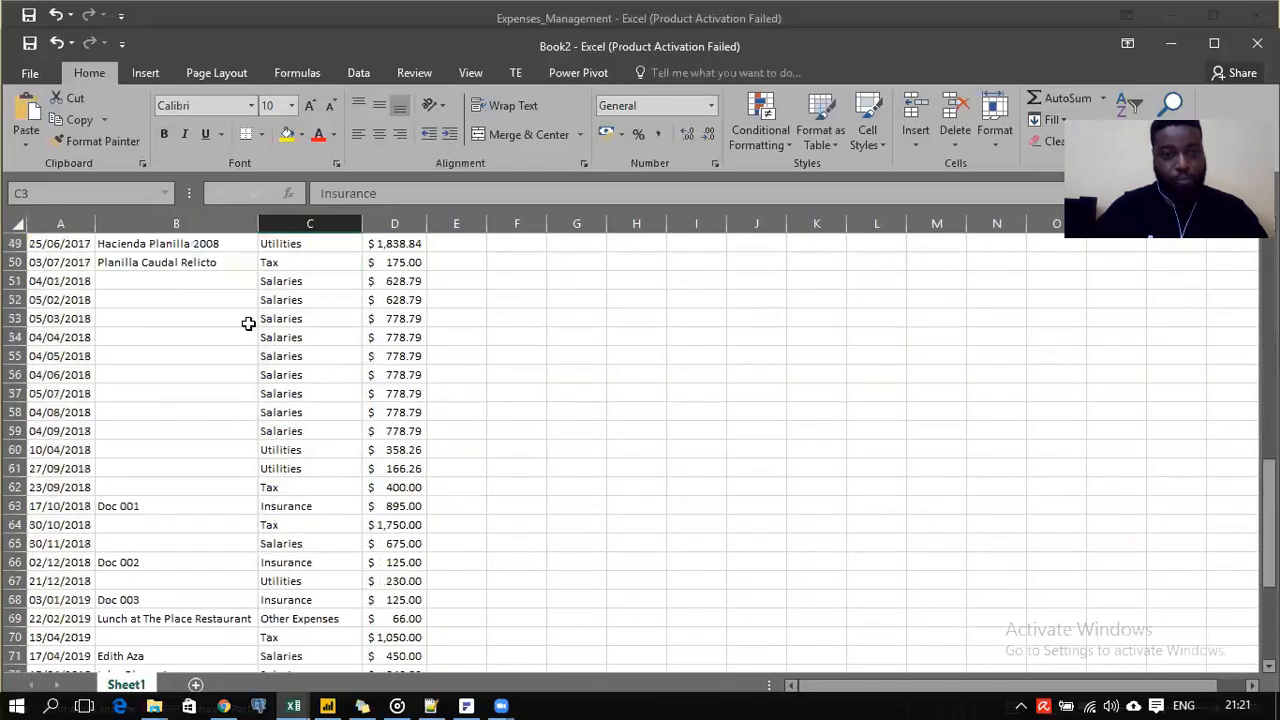
{"action": "scroll", "coordinate": [249, 323], "scroll_direction": "down", "scroll_amount": 9}
{"action": "scroll", "coordinate": [240, 324], "scroll_direction": "up", "scroll_amount": 4}
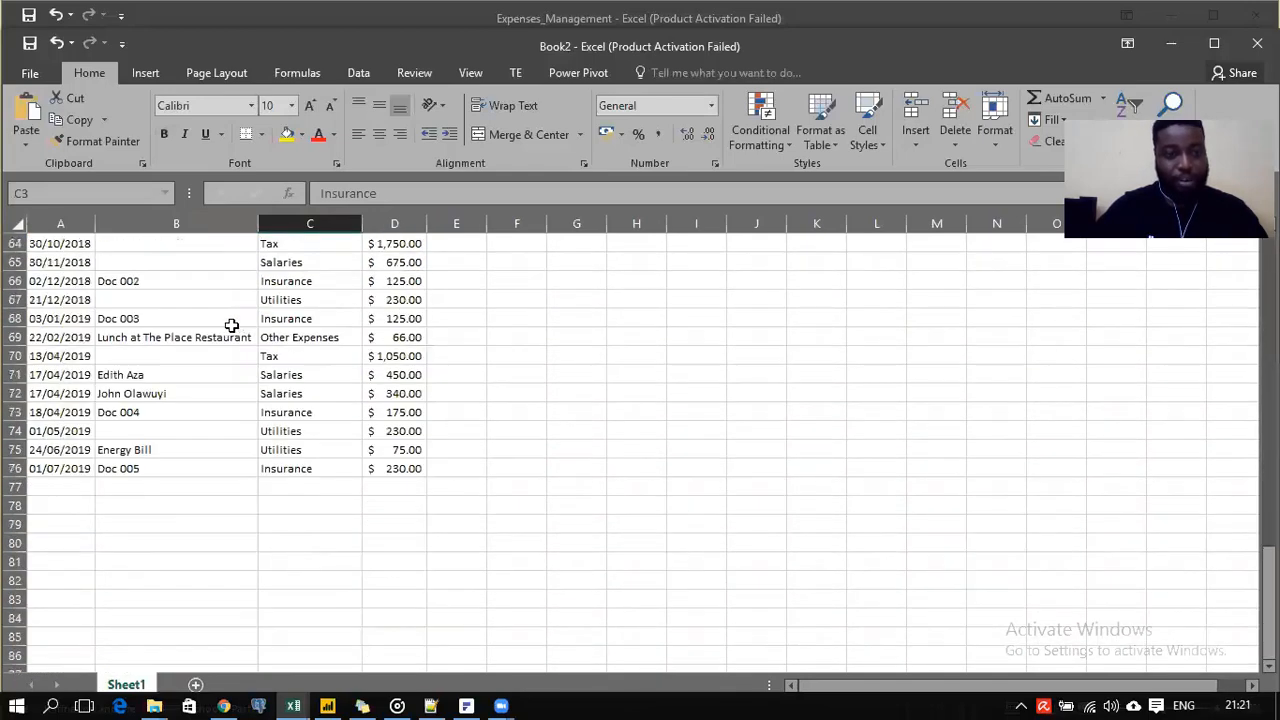
{"action": "left_click", "coordinate": [60, 484]}
{"action": "left_click", "coordinate": [240, 414]}
{"action": "left_click", "coordinate": [340, 416]}
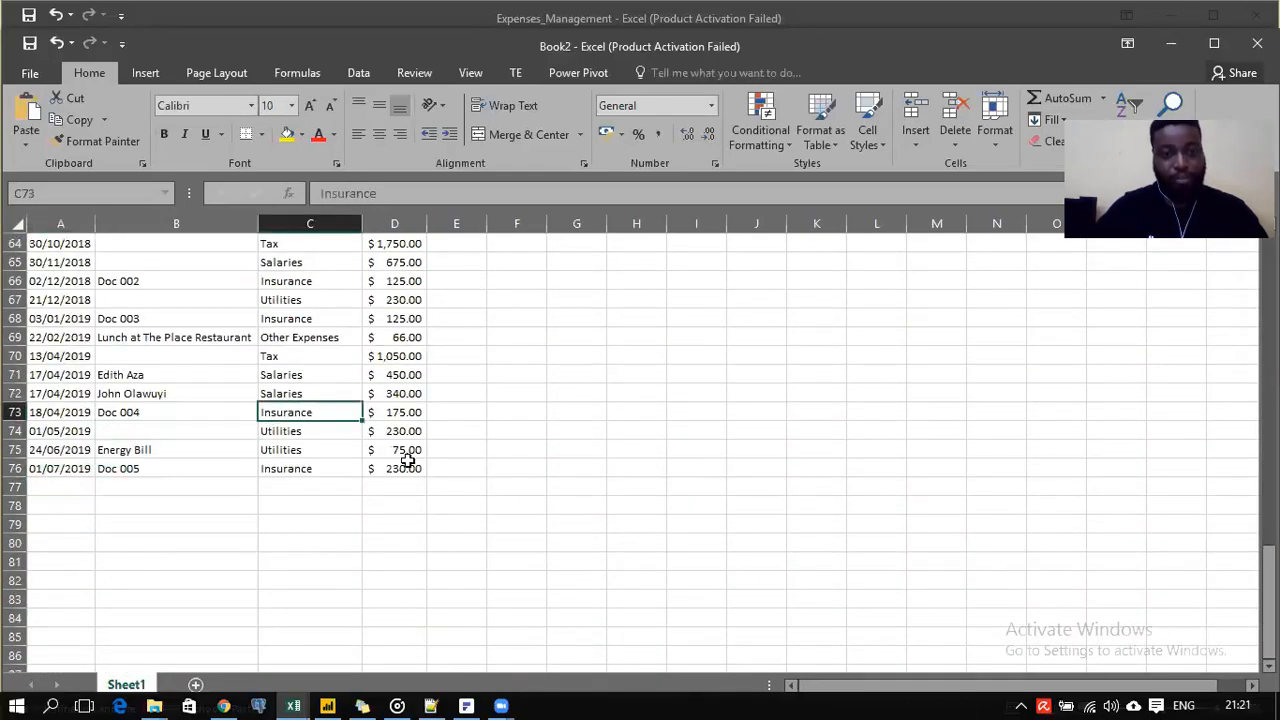
{"action": "left_click", "coordinate": [406, 464]}
{"action": "left_click", "coordinate": [110, 449]}
{"action": "left_click", "coordinate": [229, 393]}
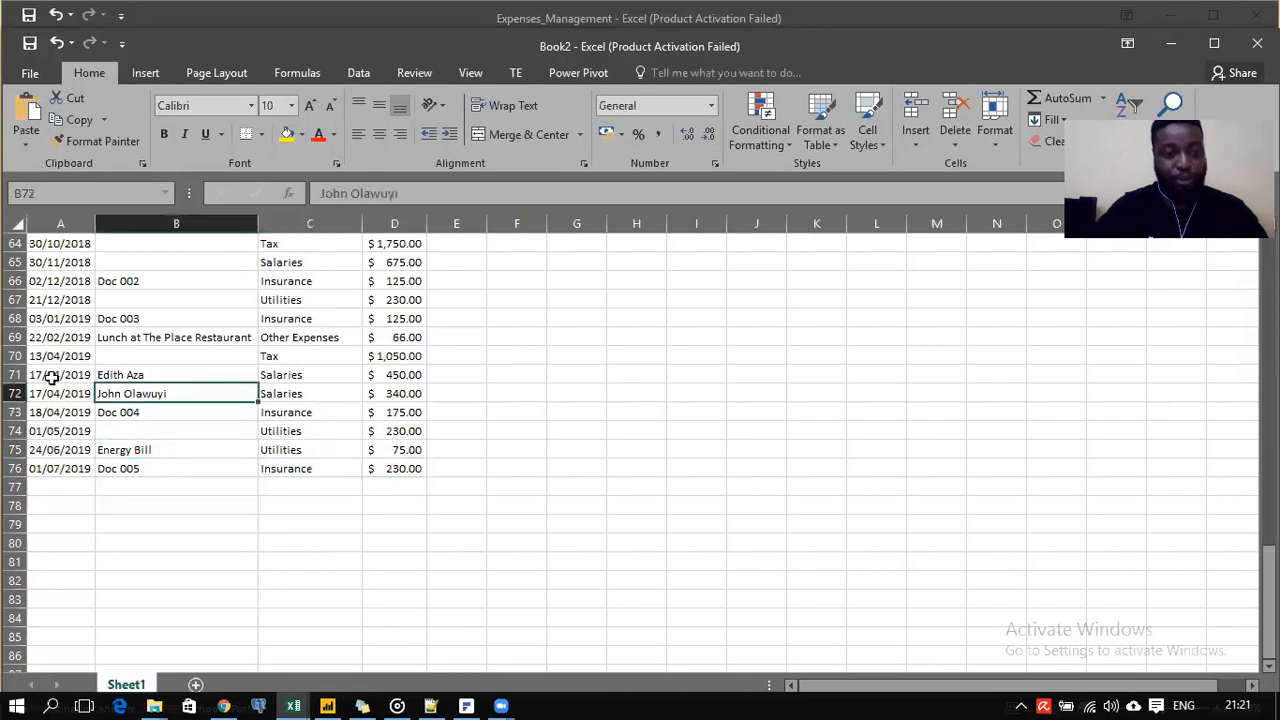
{"action": "left_click", "coordinate": [49, 374]}
{"action": "left_click", "coordinate": [60, 431]}
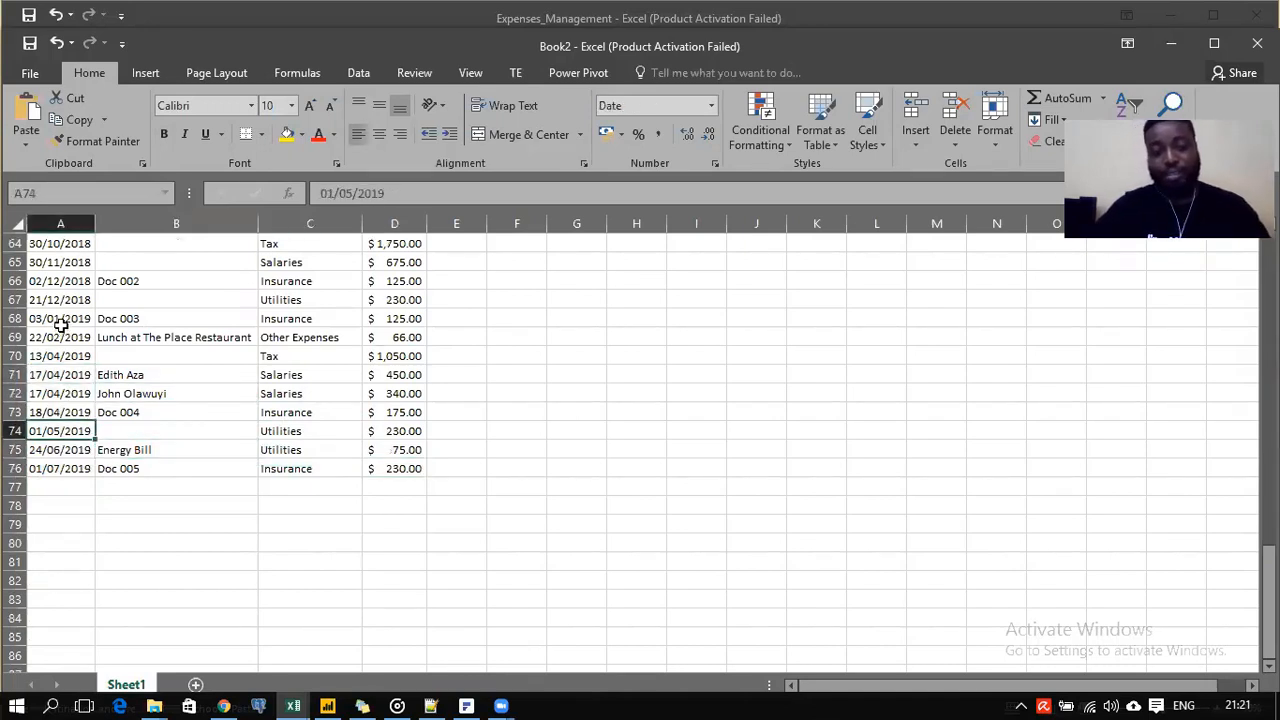
Maximize the new workbook's window, and check the last record and the empty row 77 below it
{"action": "double_click", "coordinate": [331, 38]}
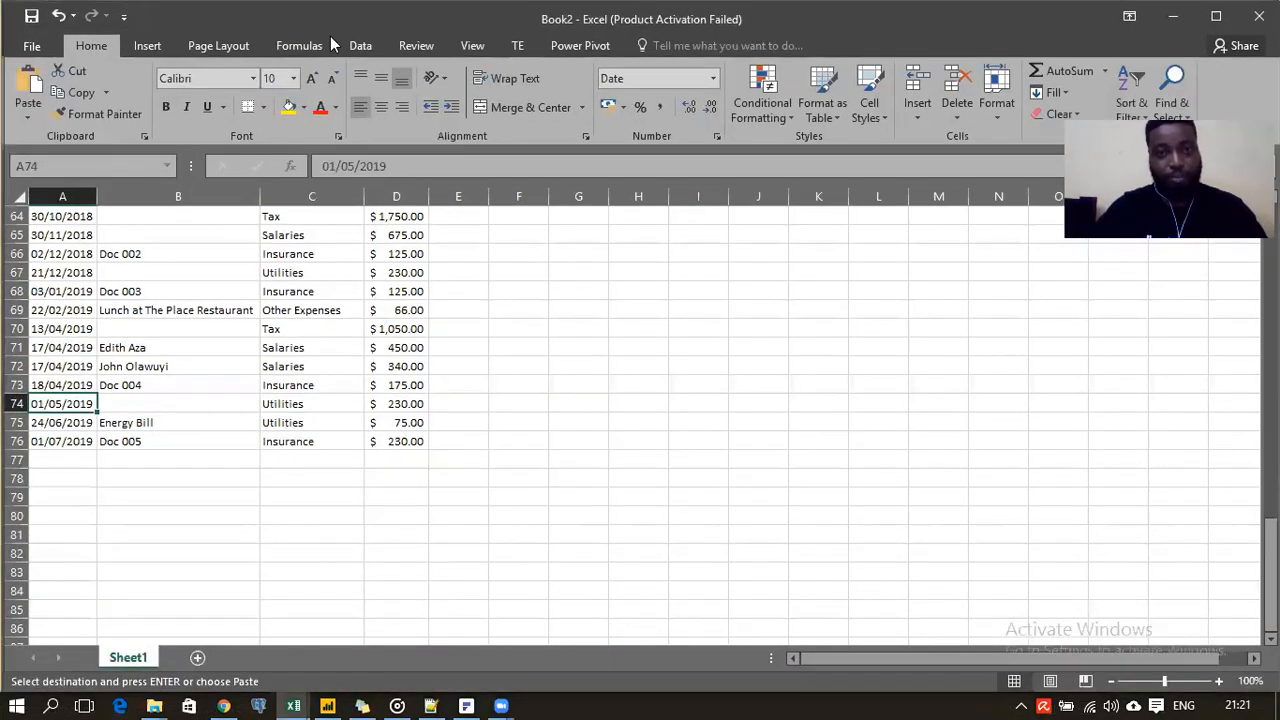
{"action": "left_click", "coordinate": [63, 441]}
{"action": "left_click", "coordinate": [46, 462]}
{"action": "left_click_drag", "start_coordinate": [46, 462], "coordinate": [386, 458]}
{"action": "left_click", "coordinate": [72, 440]}
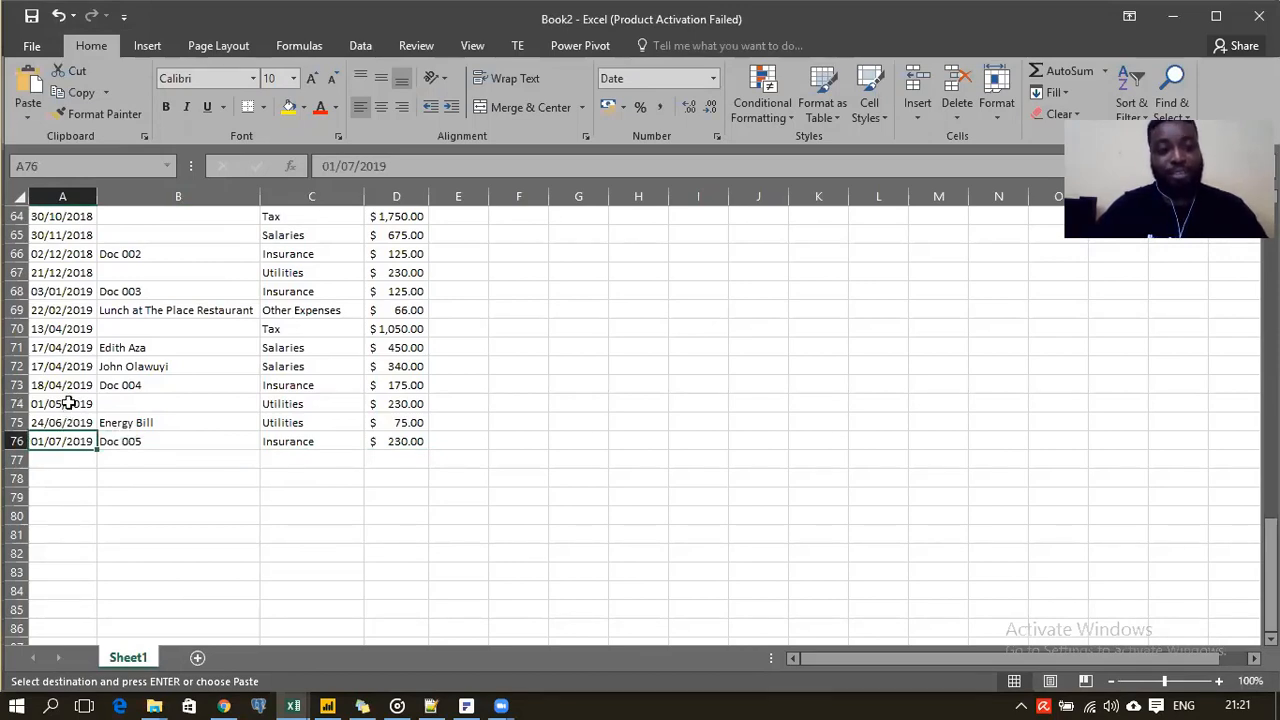
Widen the Date, Category and Amount columns of the pasted table
{"action": "scroll", "coordinate": [66, 400], "scroll_direction": "up", "scroll_amount": 15}
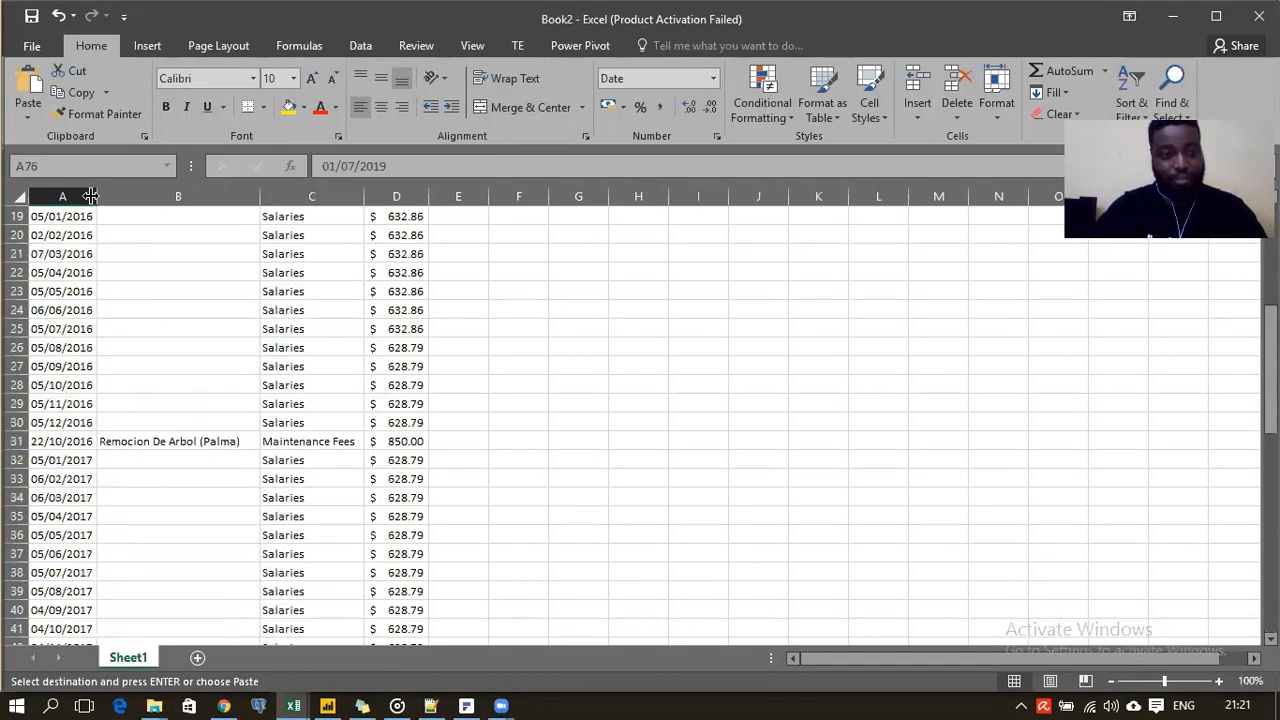
{"action": "left_click_drag", "start_coordinate": [96, 196], "coordinate": [117, 202]}
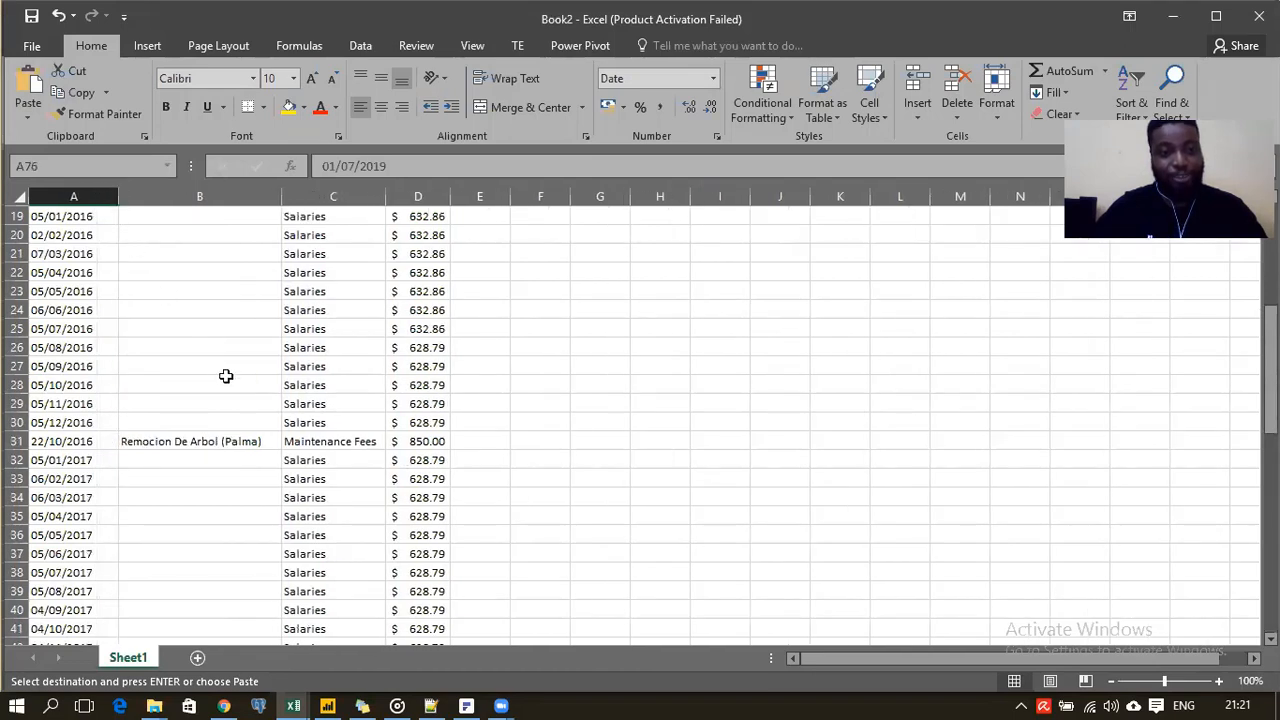
{"action": "scroll", "coordinate": [226, 374], "scroll_direction": "up", "scroll_amount": 6}
{"action": "left_click_drag", "start_coordinate": [381, 192], "coordinate": [491, 192]}
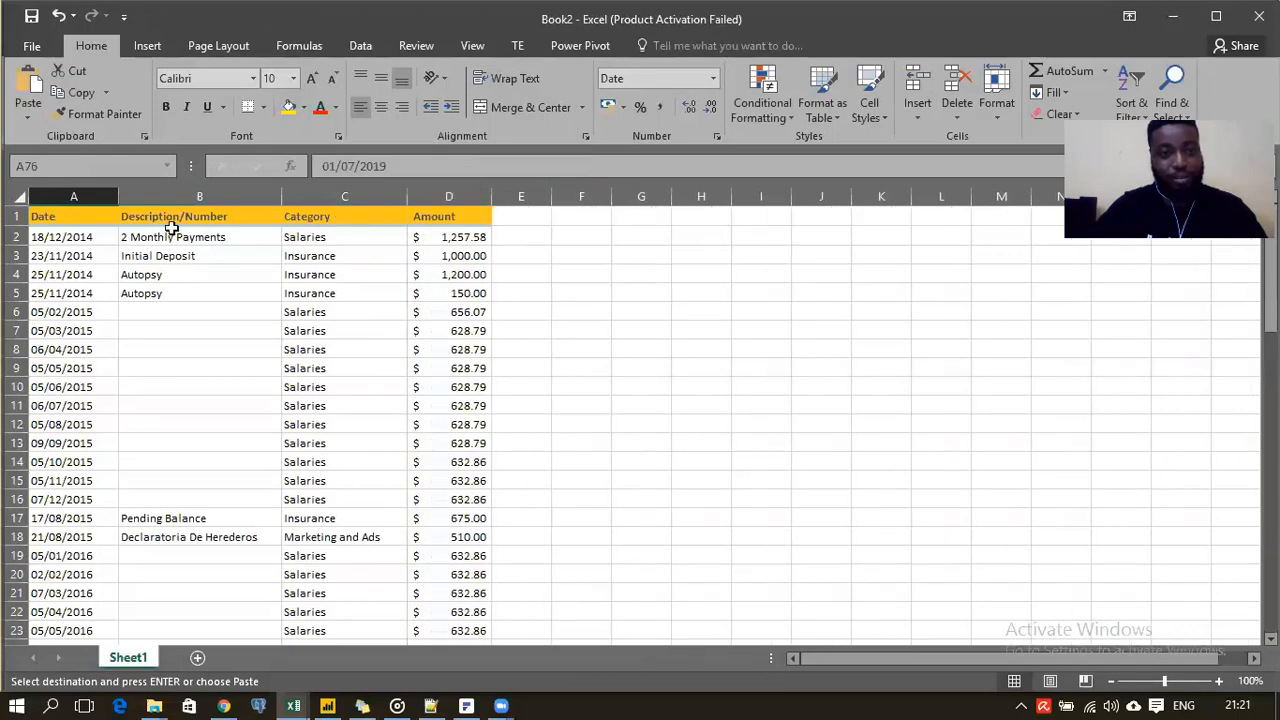
{"action": "left_click", "coordinate": [55, 255]}
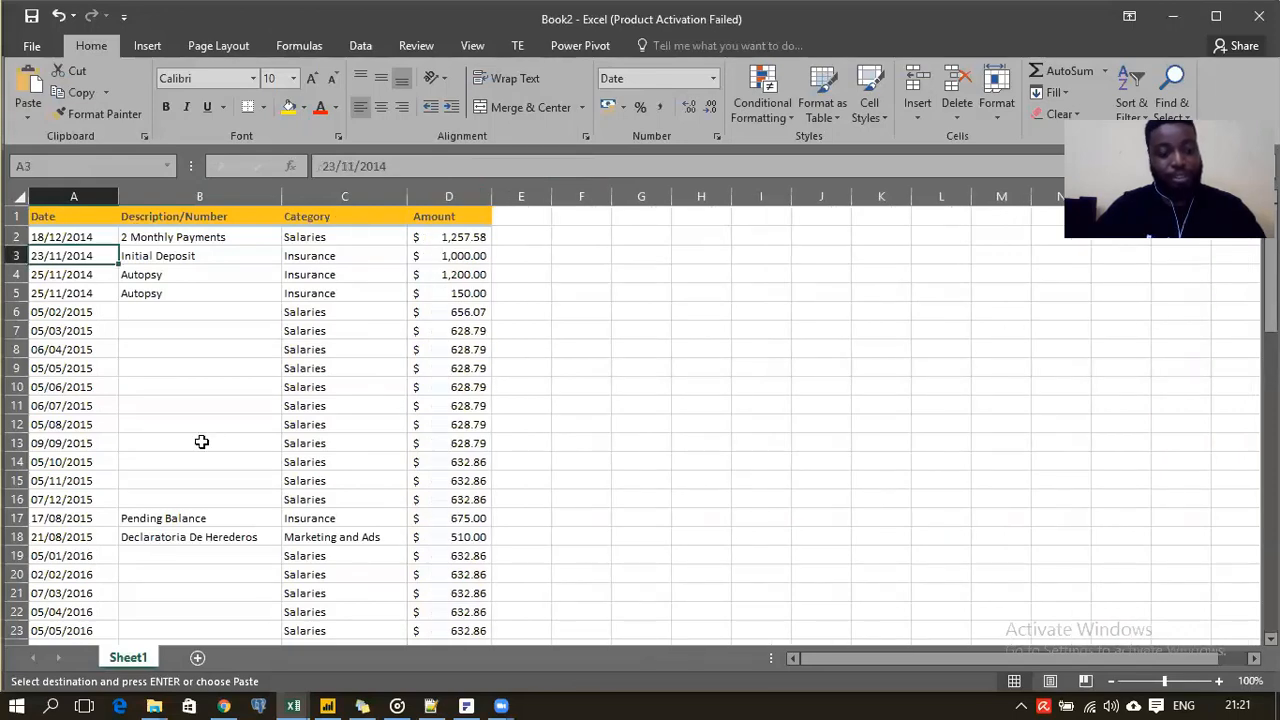
{"action": "key", "text": "ctrl+a"}
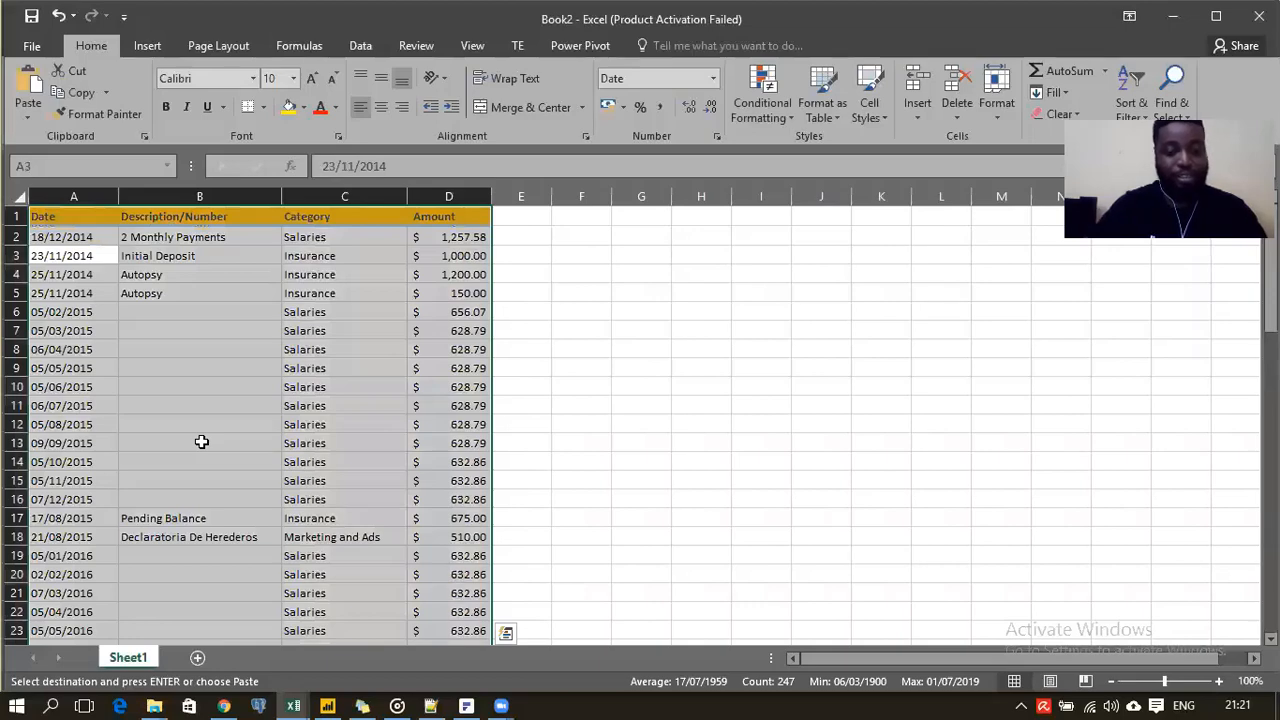
{"action": "key", "text": "ctrl+t"}
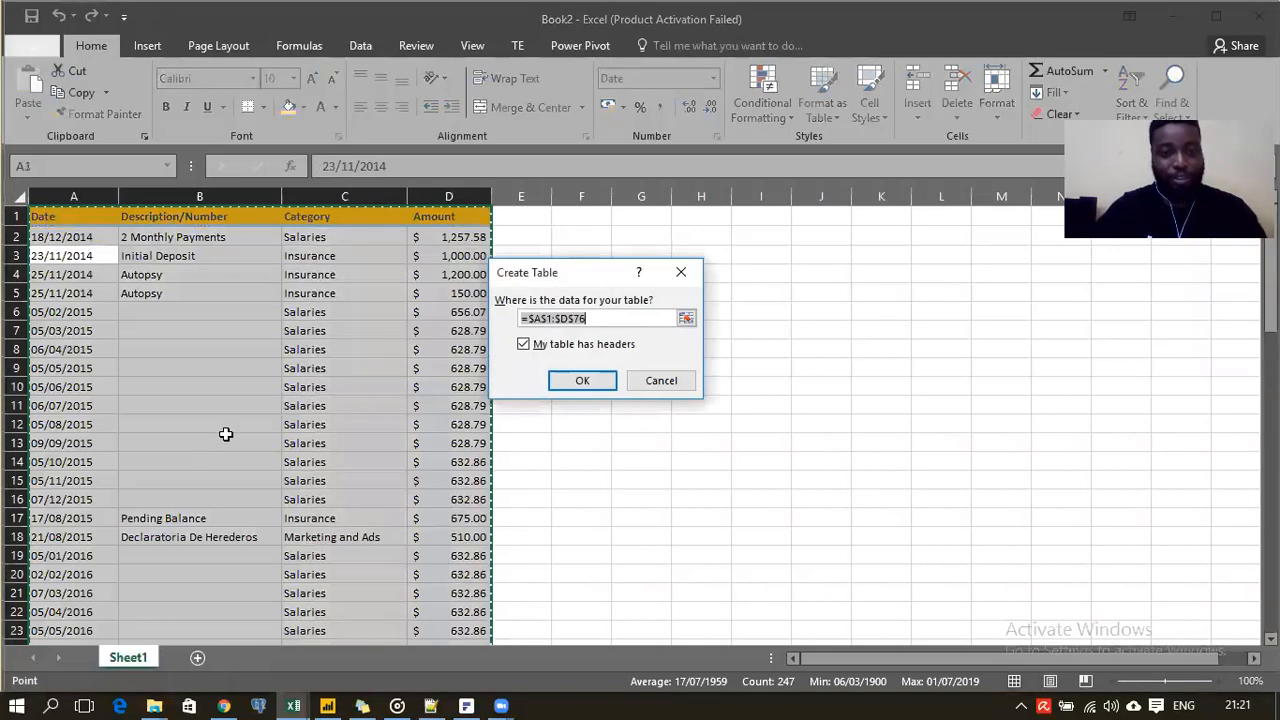
{"action": "left_click_drag", "start_coordinate": [588, 272], "coordinate": [642, 282]}
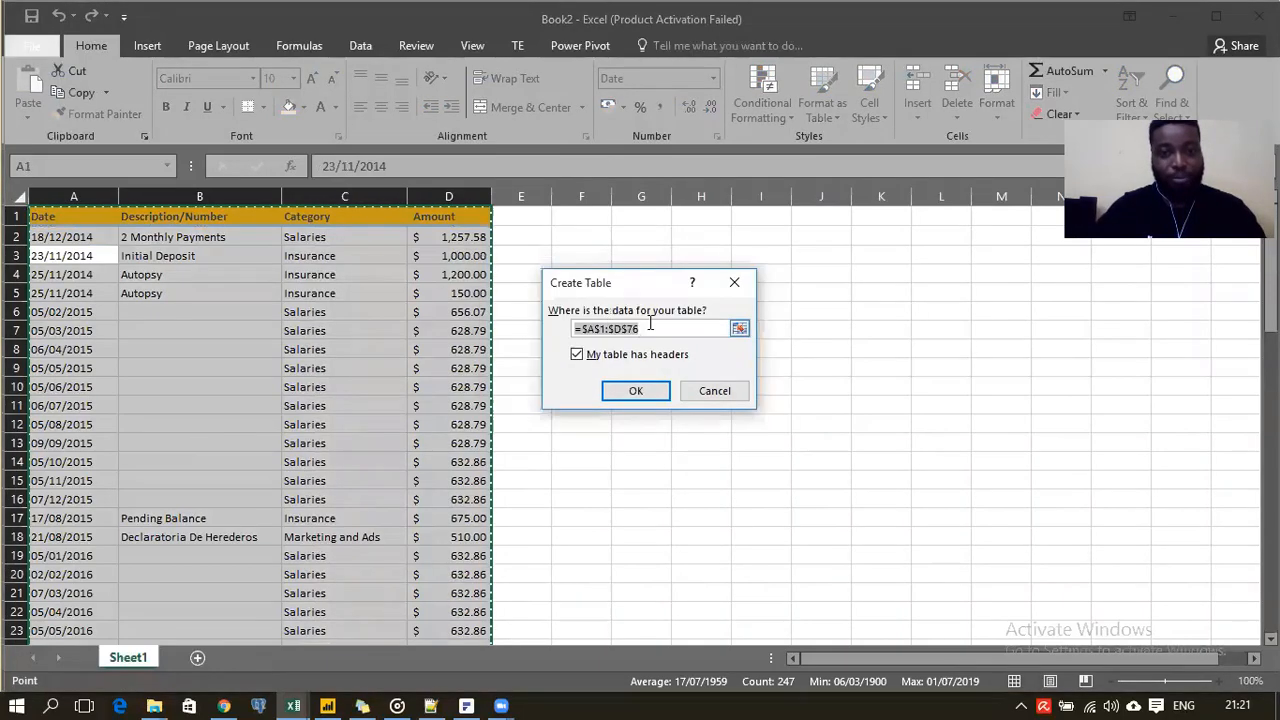
{"action": "left_click", "coordinate": [715, 393]}
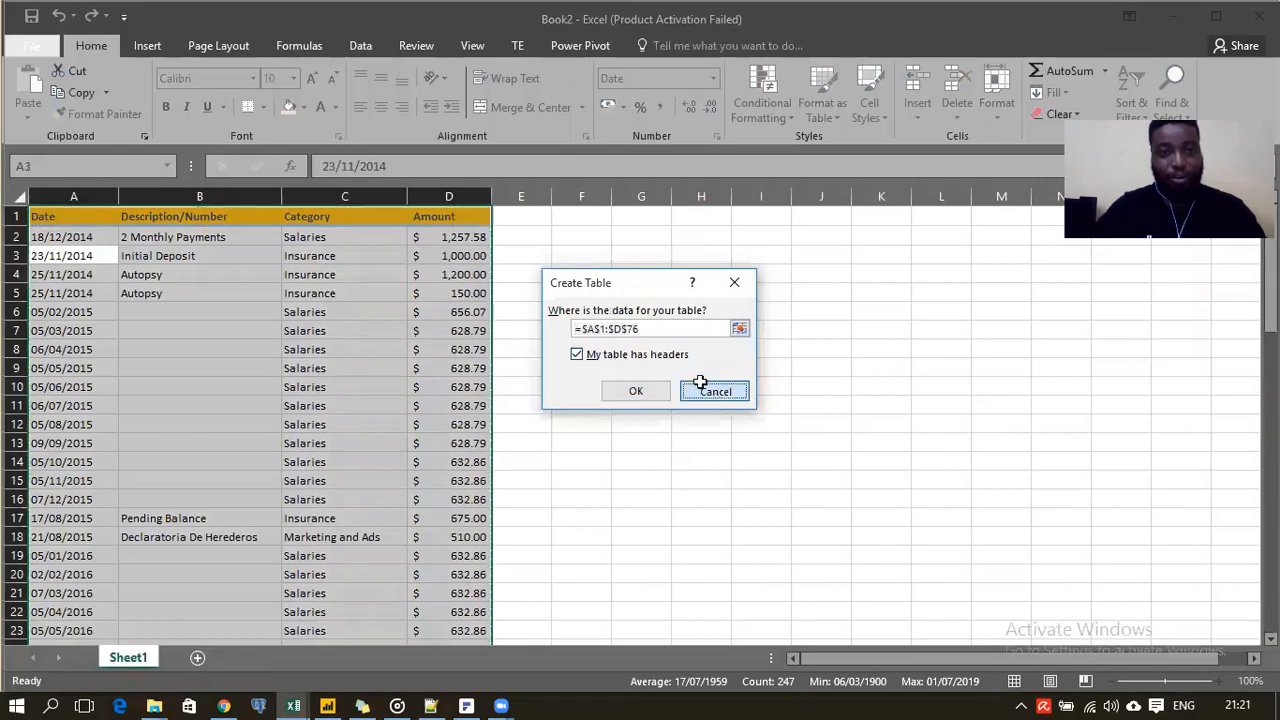
Convert the expense data in A1:D76 into a table with headers and apply the black banded table style
{"action": "left_click", "coordinate": [145, 48]}
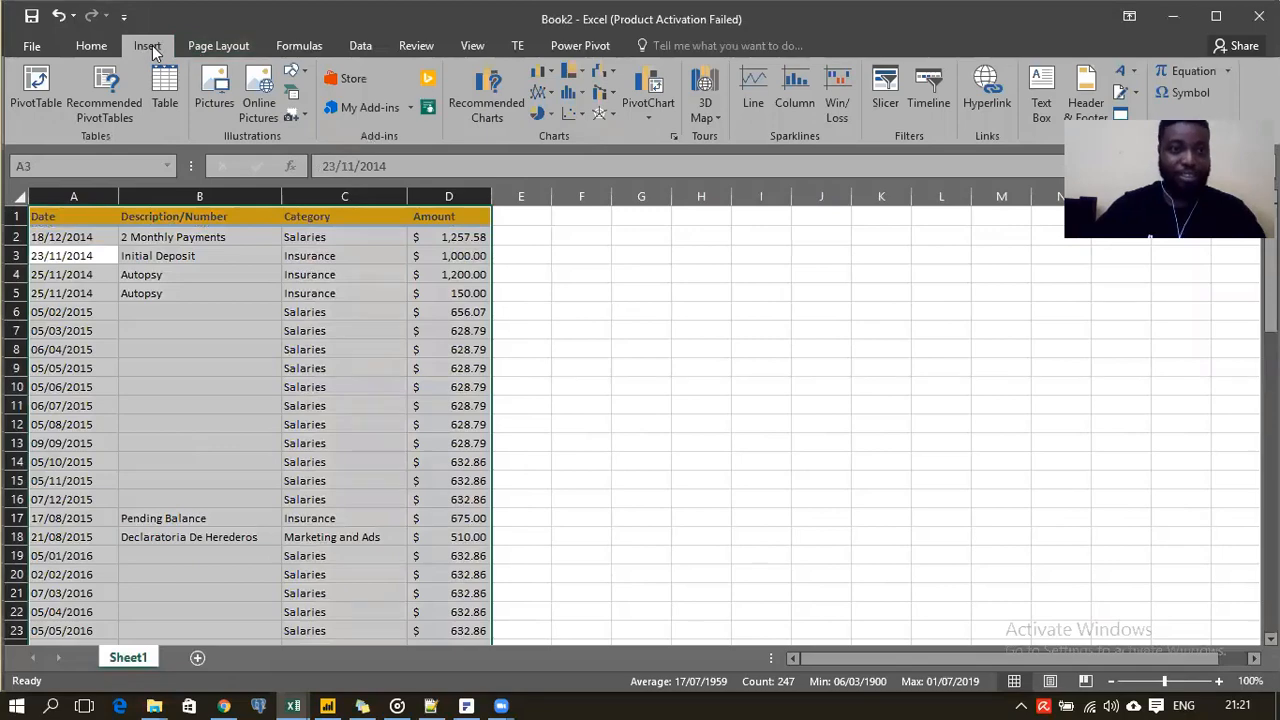
{"action": "left_click", "coordinate": [165, 97]}
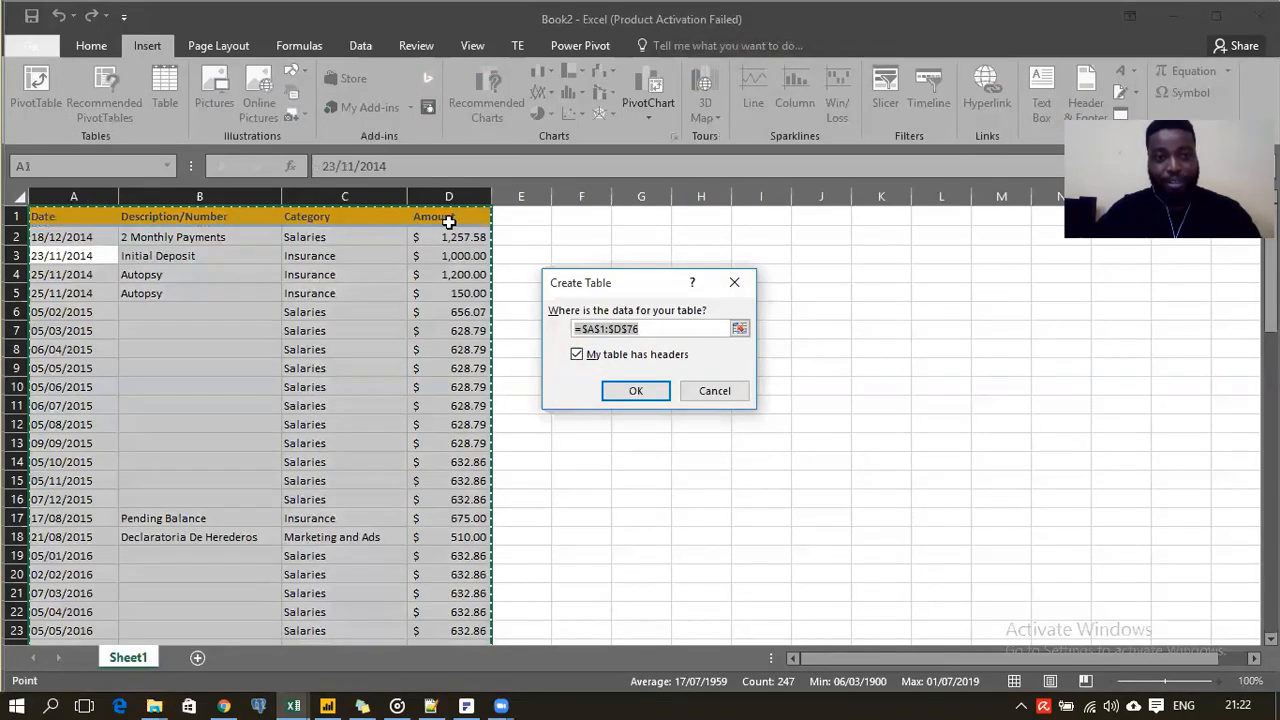
{"action": "left_click", "coordinate": [641, 394]}
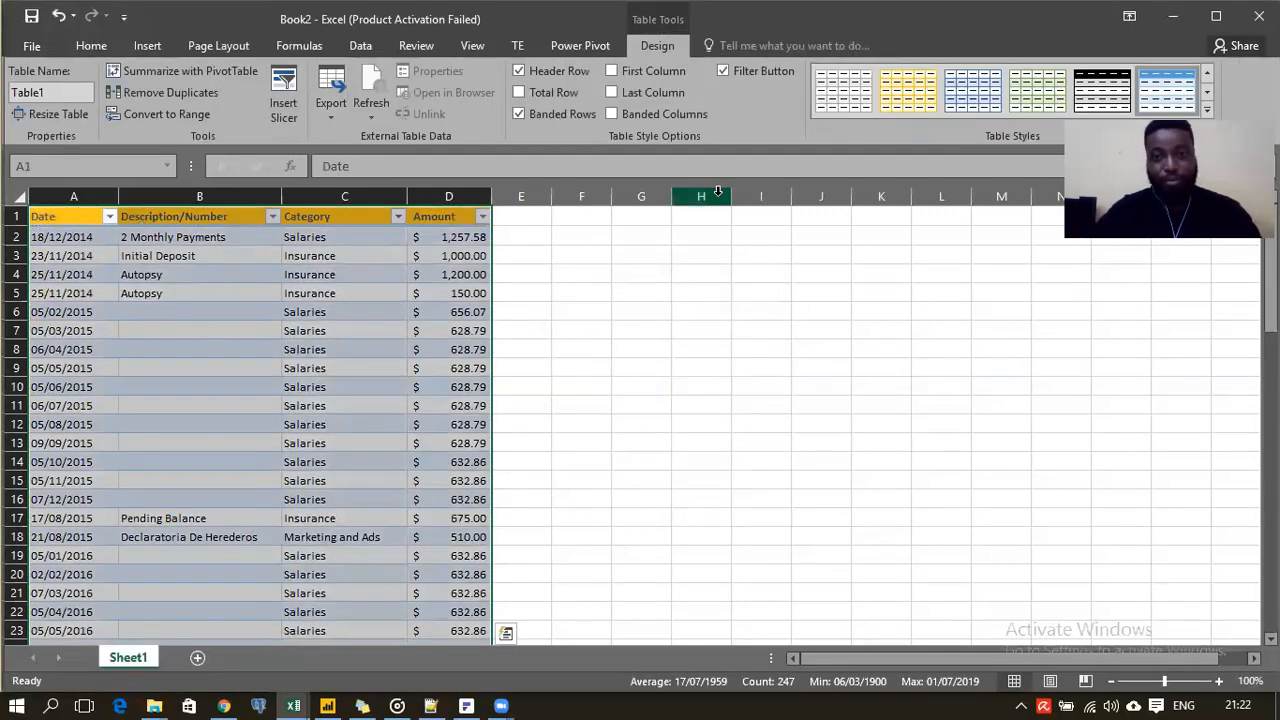
{"action": "left_click", "coordinate": [1118, 93]}
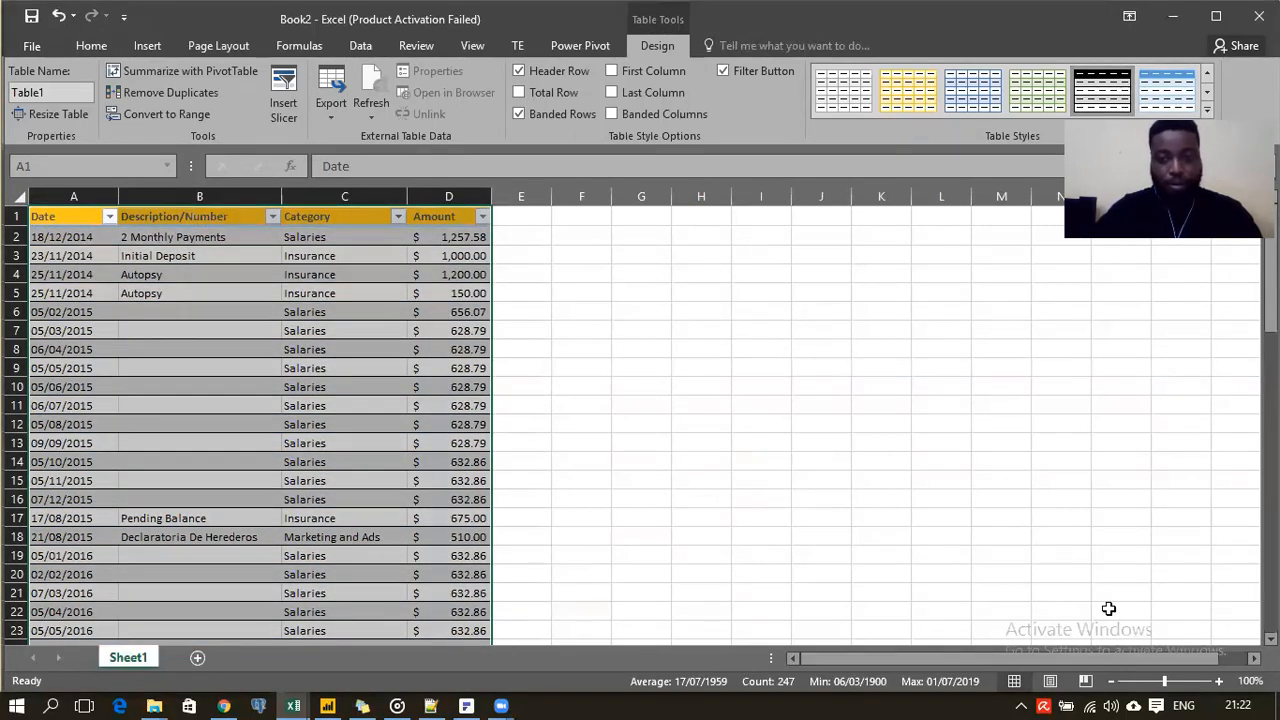
Show the sheet in Page Break Preview at 100% zoom
{"action": "left_click", "coordinate": [1086, 682]}
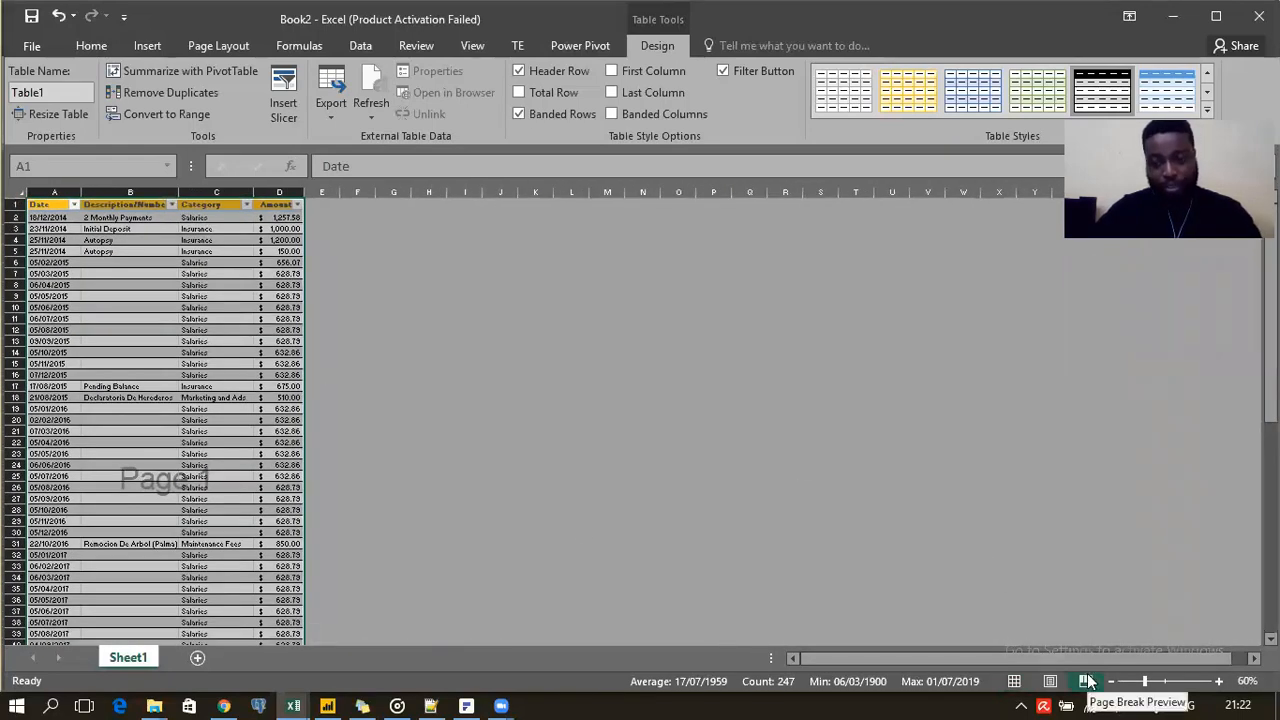
{"action": "scroll", "coordinate": [170, 310], "scroll_direction": "up", "scroll_amount": 7, "text": "ctrl"}
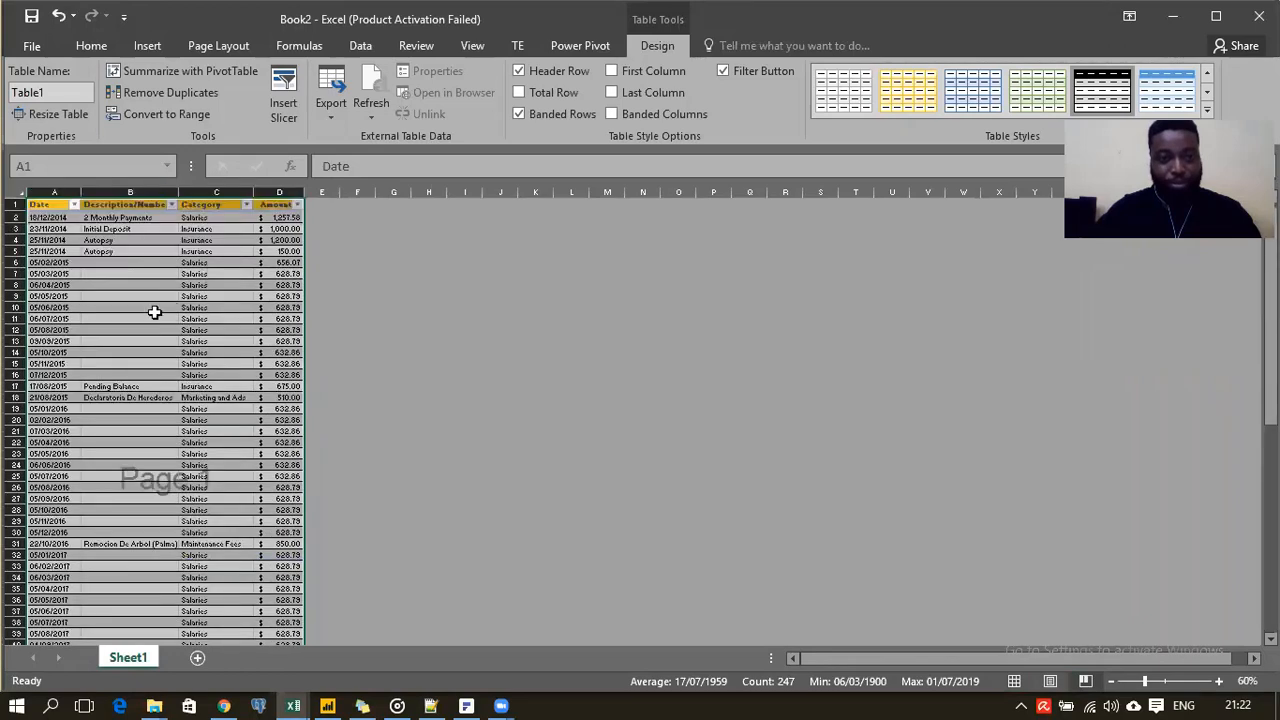
{"action": "scroll", "coordinate": [206, 312], "scroll_direction": "down", "scroll_amount": 3, "text": "ctrl"}
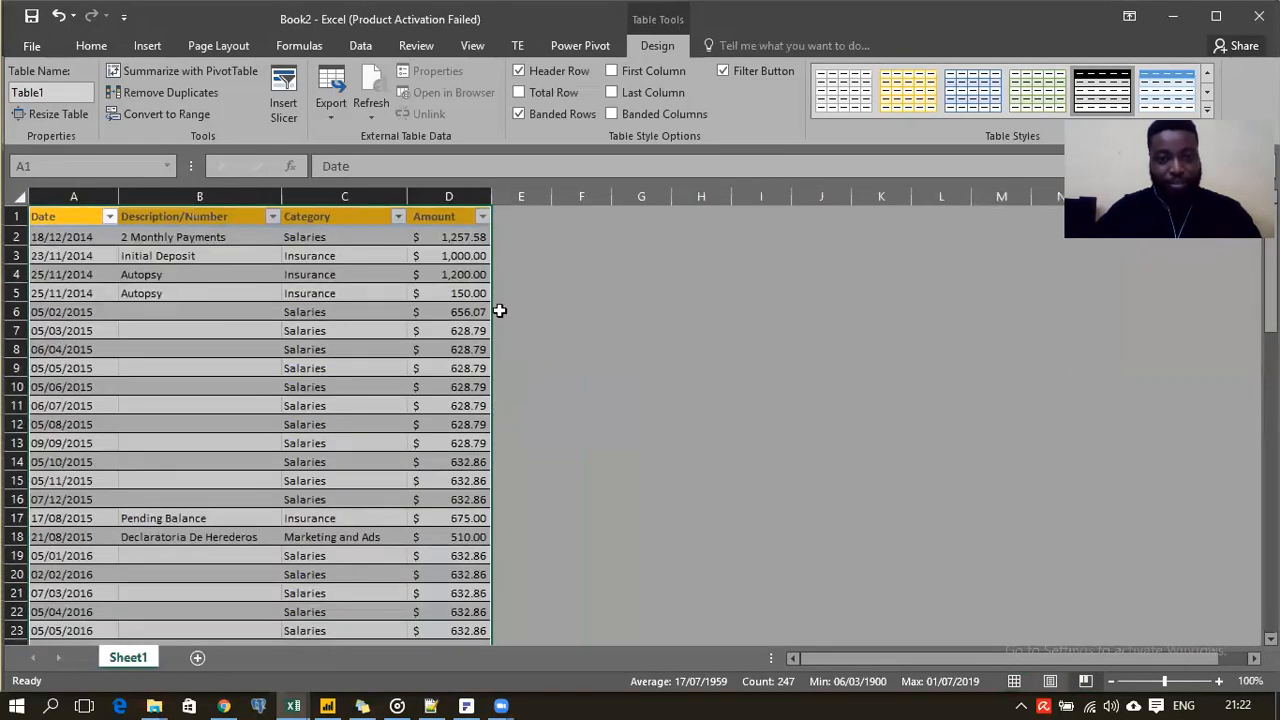
{"action": "left_click", "coordinate": [346, 347]}
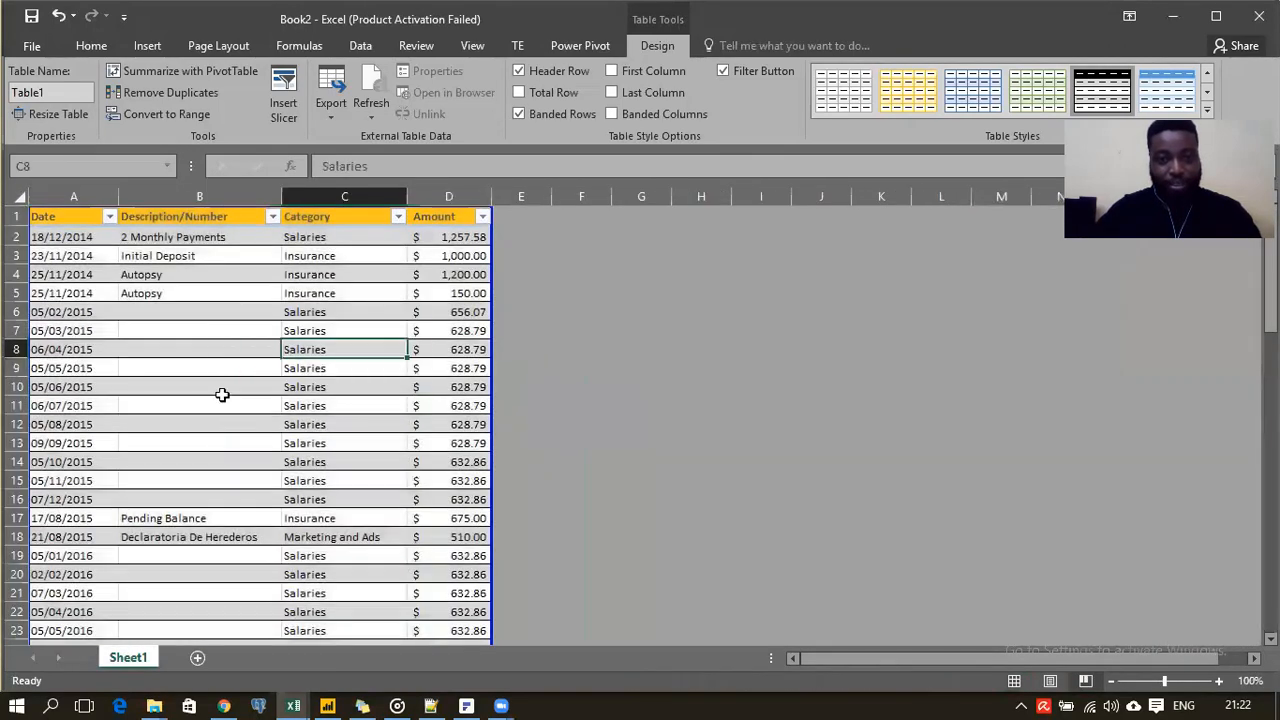
Examine the formatted expense table's records from the header row down to row 76
{"action": "left_click", "coordinate": [75, 247]}
{"action": "left_click", "coordinate": [251, 306]}
{"action": "scroll", "coordinate": [300, 332], "scroll_direction": "down", "scroll_amount": 11}
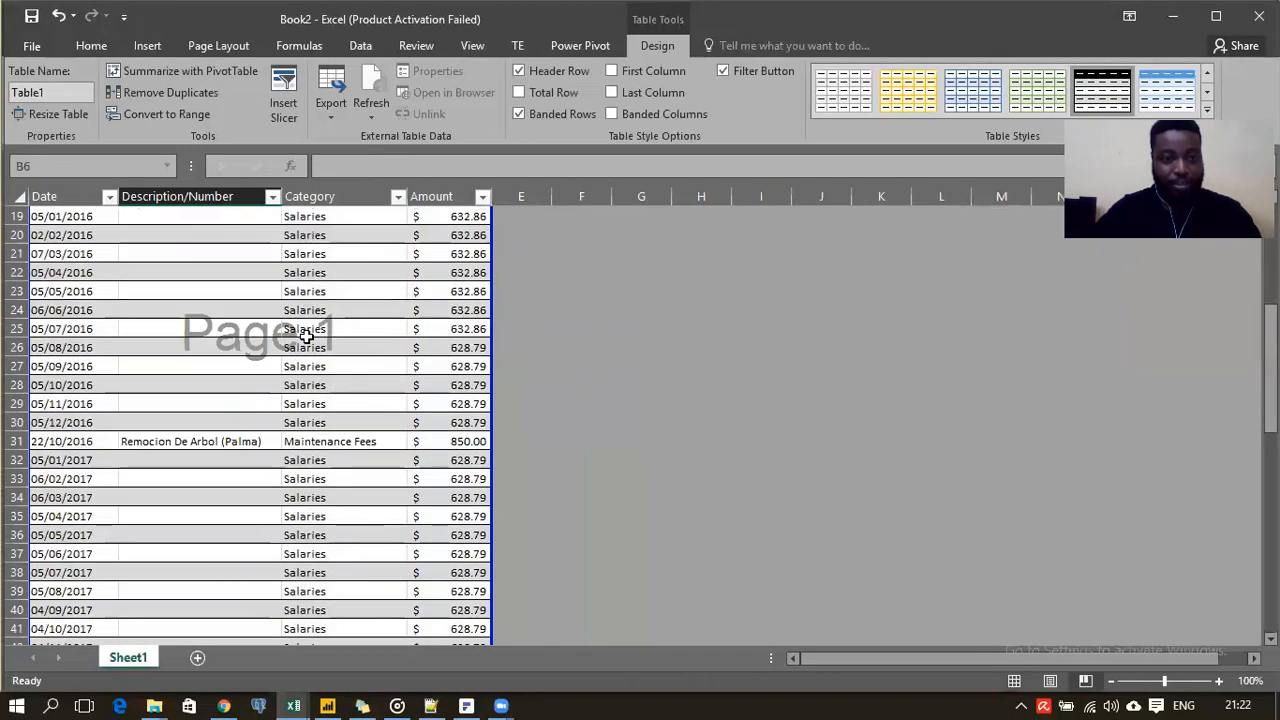
{"action": "scroll", "coordinate": [306, 337], "scroll_direction": "down", "scroll_amount": 13}
{"action": "scroll", "coordinate": [306, 337], "scroll_direction": "up", "scroll_amount": 17}
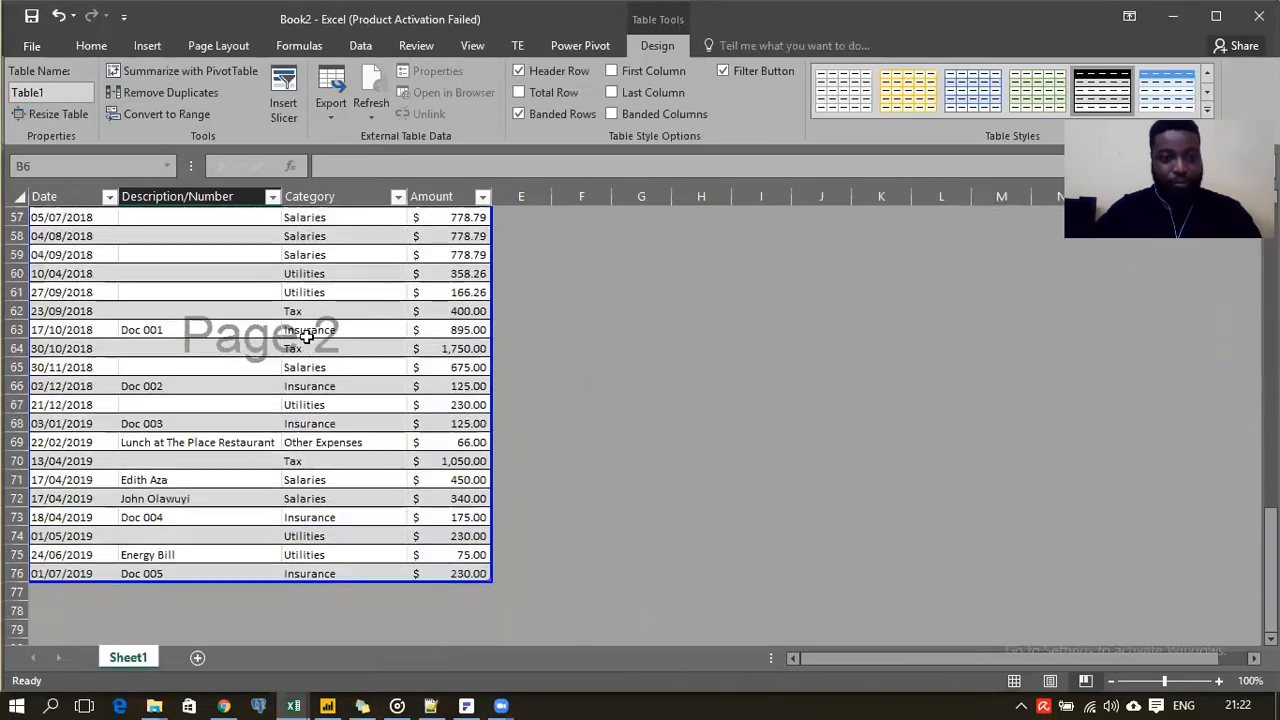
{"action": "scroll", "coordinate": [306, 337], "scroll_direction": "up", "scroll_amount": 8}
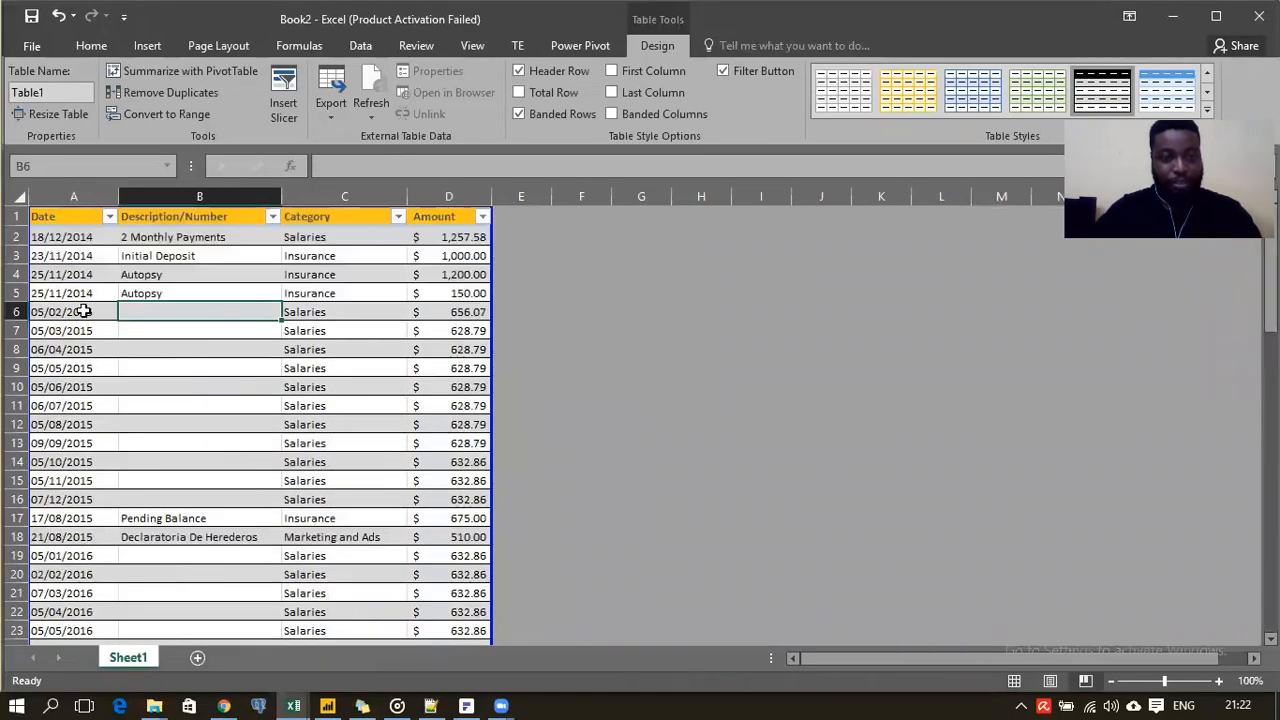
{"action": "scroll", "coordinate": [80, 312], "scroll_direction": "down", "scroll_amount": 20}
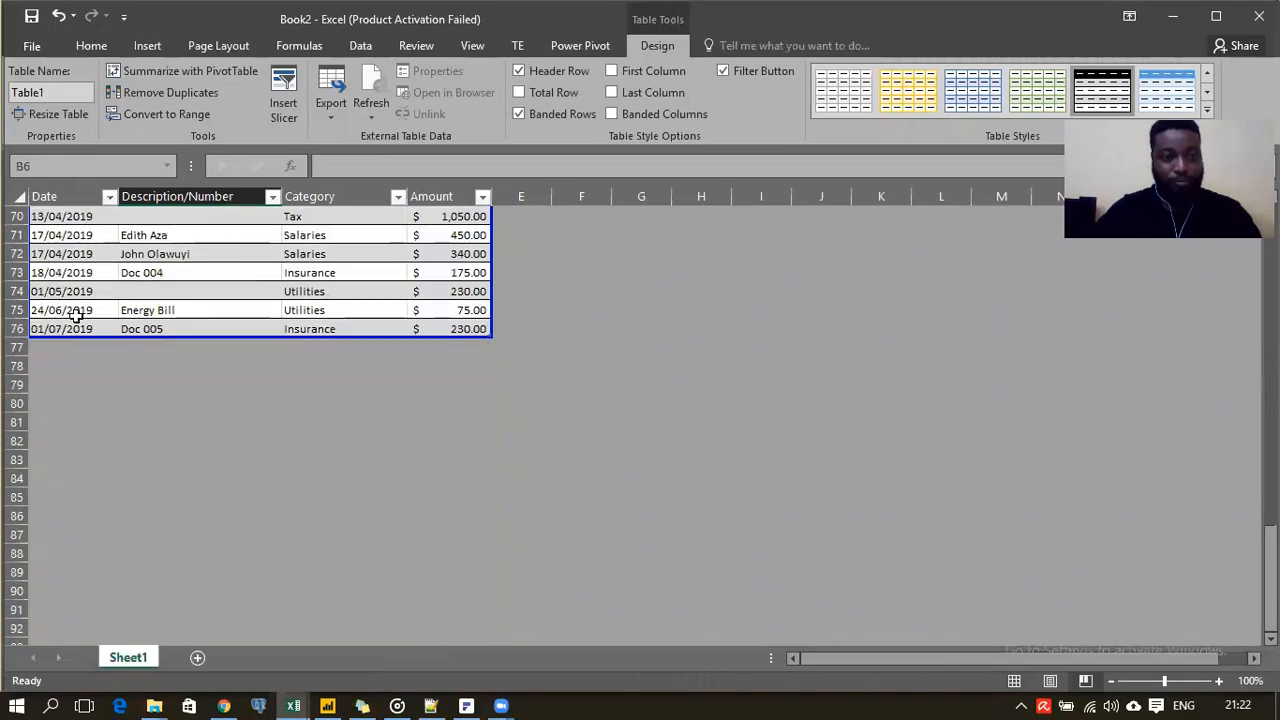
{"action": "scroll", "coordinate": [76, 315], "scroll_direction": "up", "scroll_amount": 6}
{"action": "scroll", "coordinate": [76, 315], "scroll_direction": "down", "scroll_amount": 2}
{"action": "scroll", "coordinate": [76, 315], "scroll_direction": "up", "scroll_amount": 5}
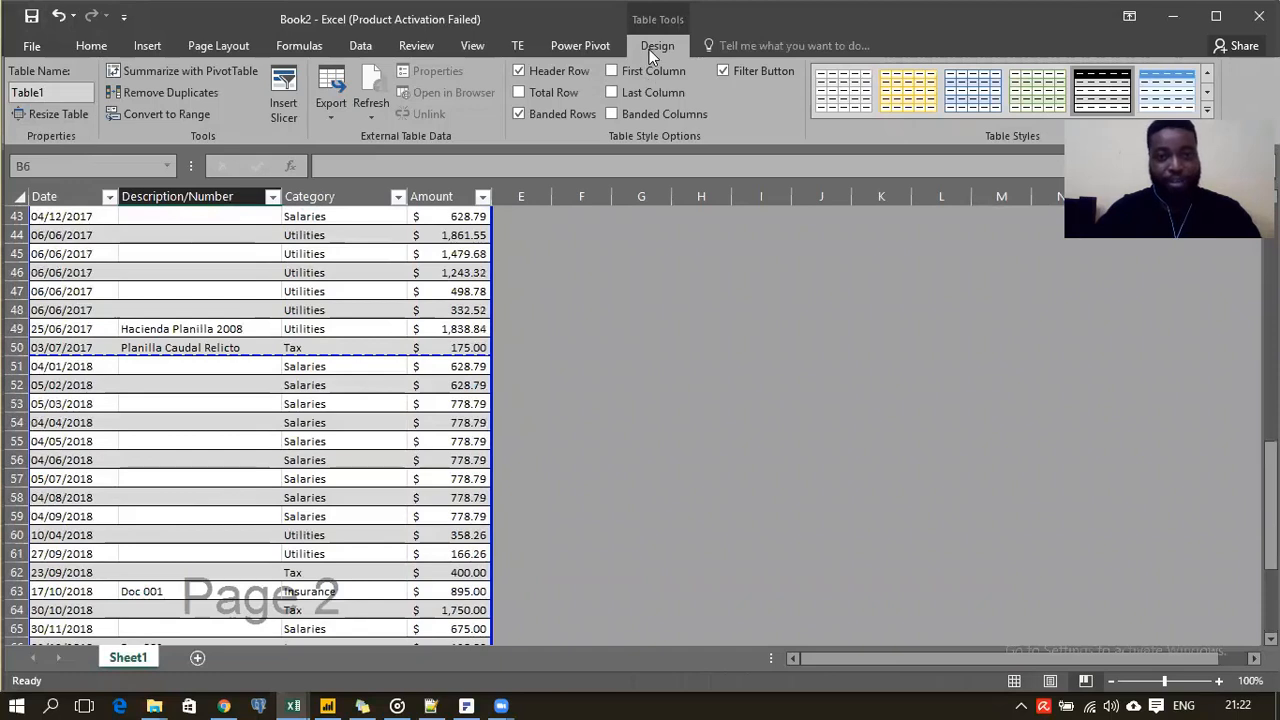
Name the expense table ExpensesTable
{"action": "left_click", "coordinate": [48, 95]}
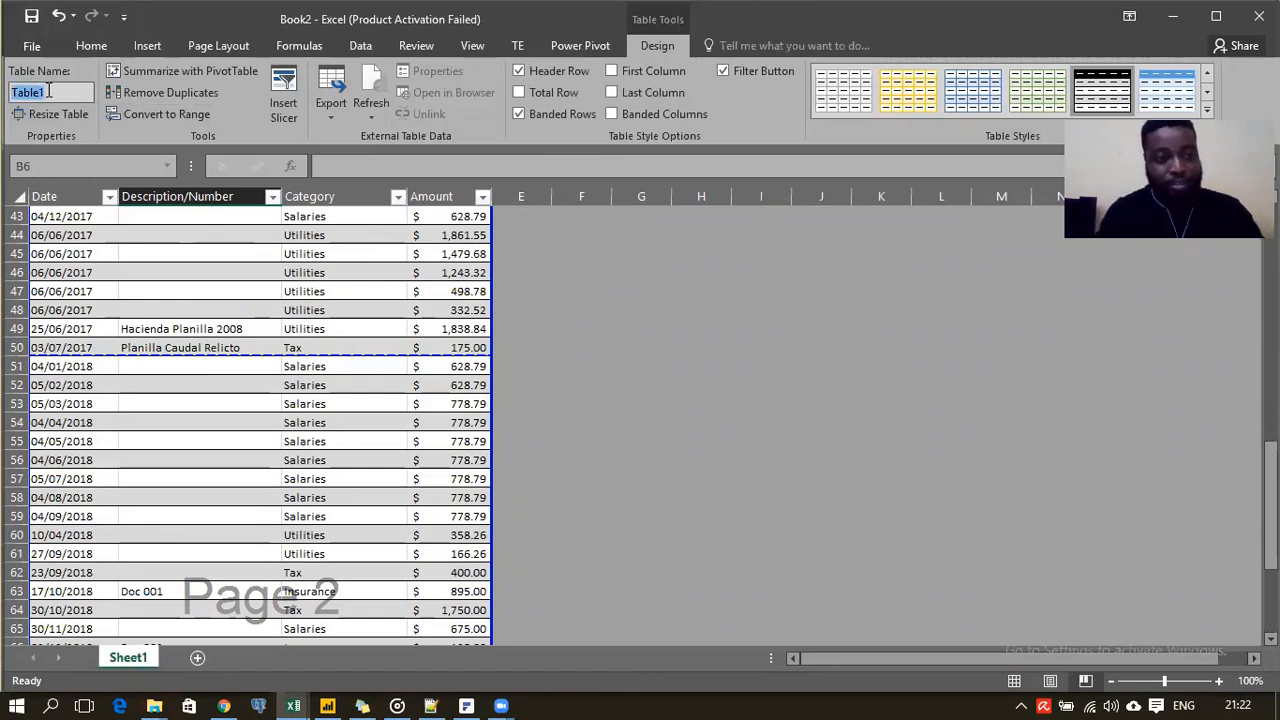
{"action": "type", "text": "Expenses"}
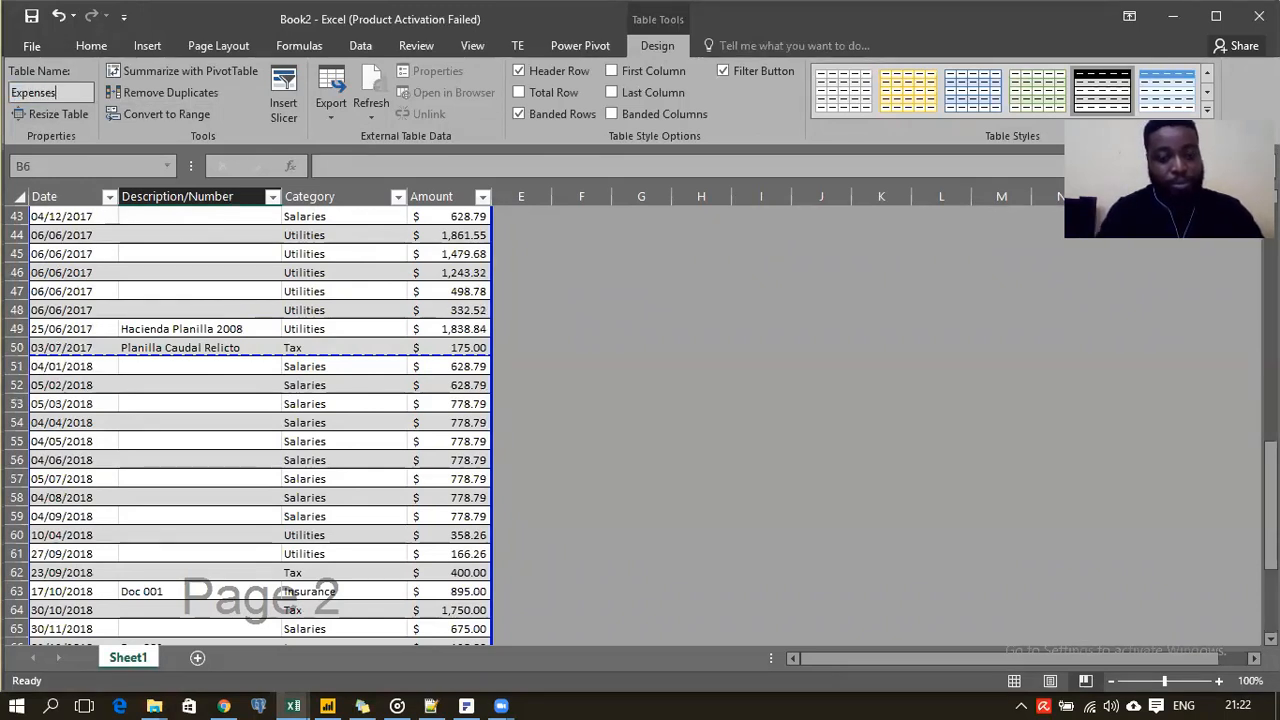
{"action": "type", "text": "_T"}
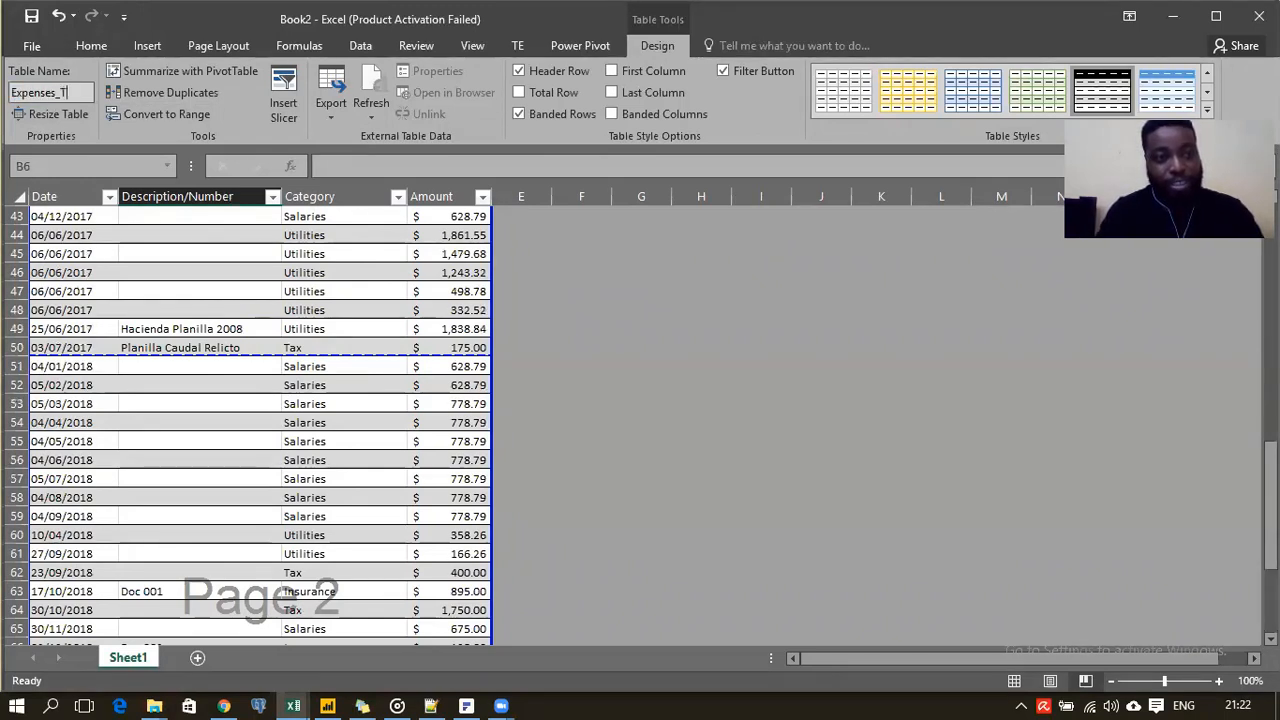
{"action": "type", "text": "able"}
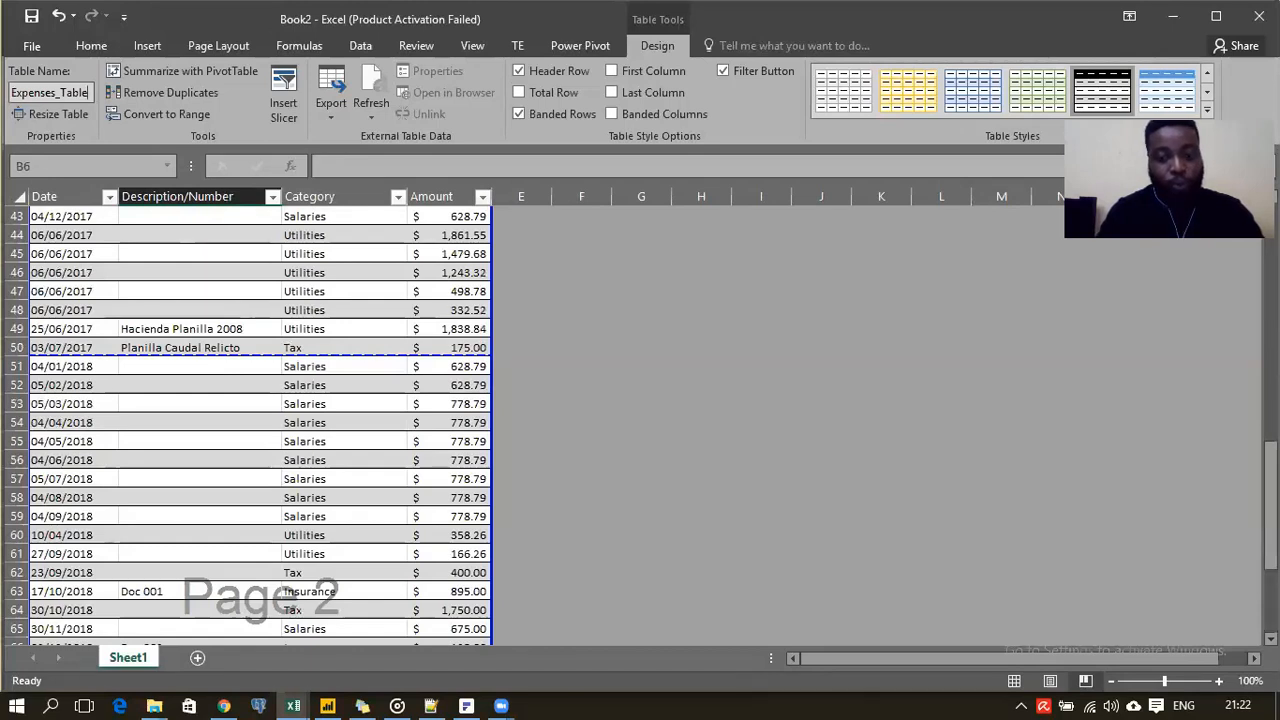
{"action": "key", "text": "BackSpace"}
{"action": "key", "text": "BackSpace"}
{"action": "key", "text": "BackSpace"}
{"action": "key", "text": "BackSpace"}
{"action": "key", "text": "BackSpace"}
{"action": "key", "text": "BackSpace"}
{"action": "type", "text": "Tab"}
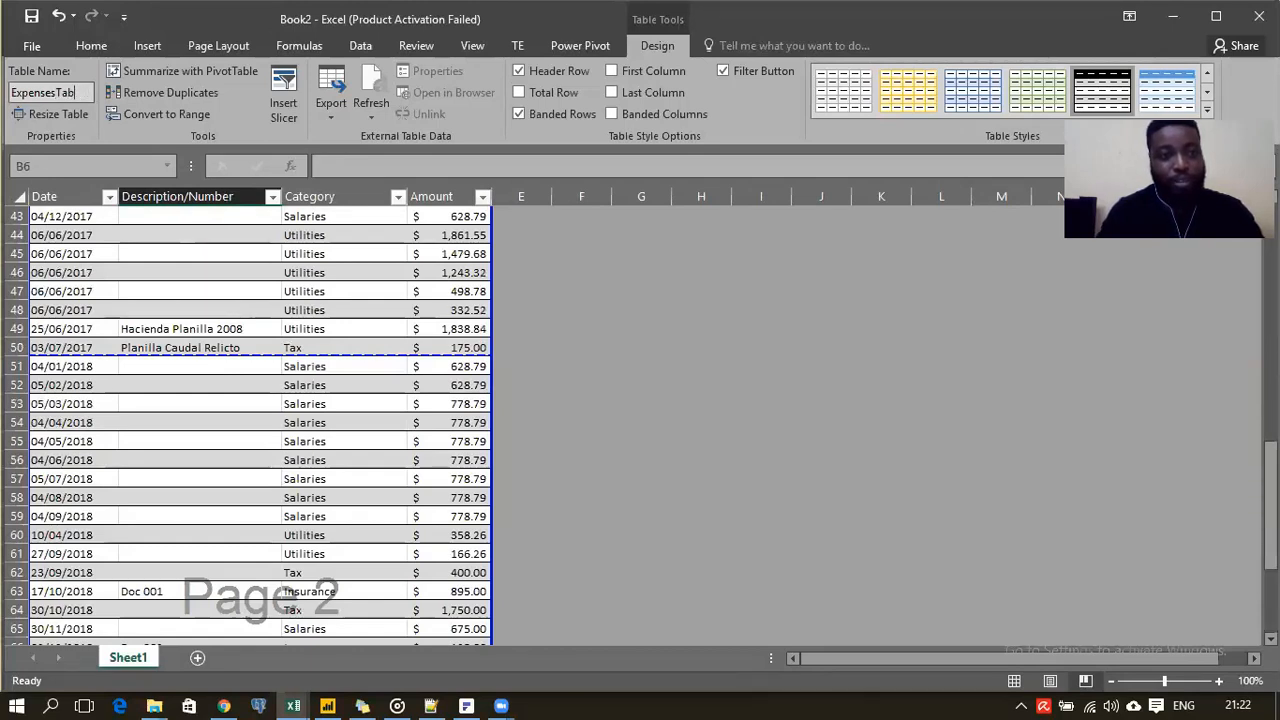
{"action": "type", "text": "le"}
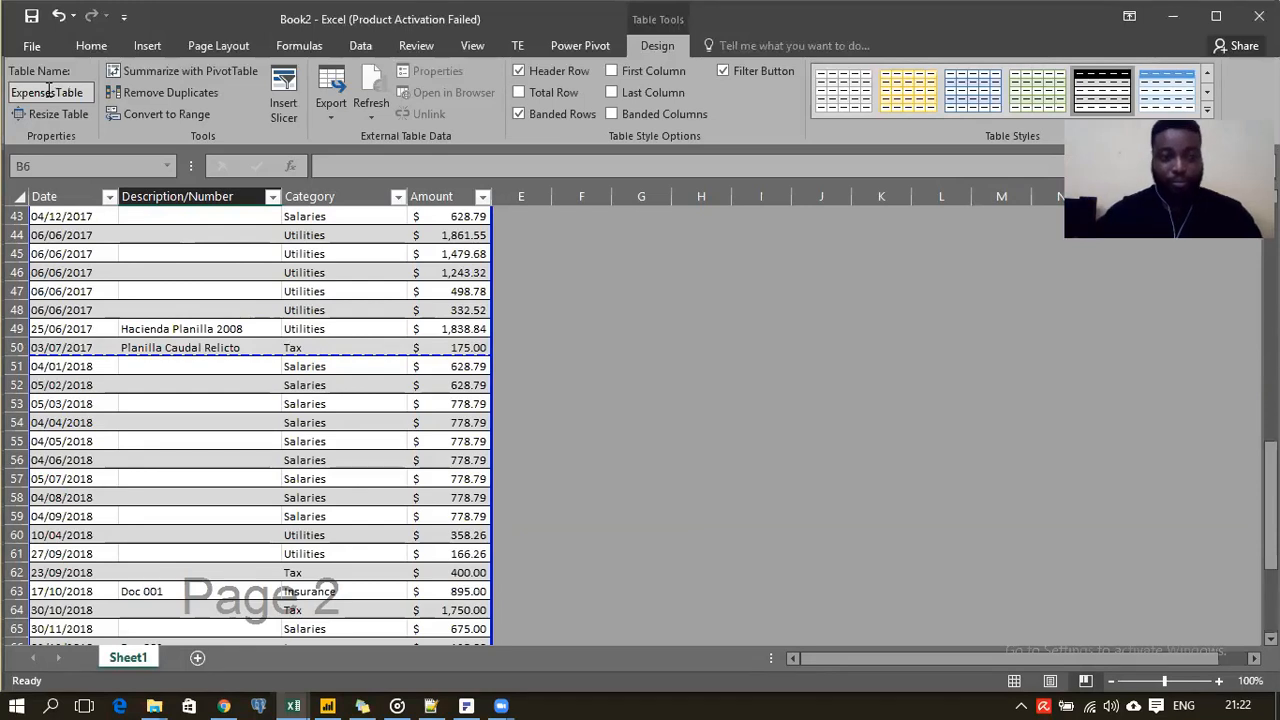
{"action": "key", "text": "Return"}
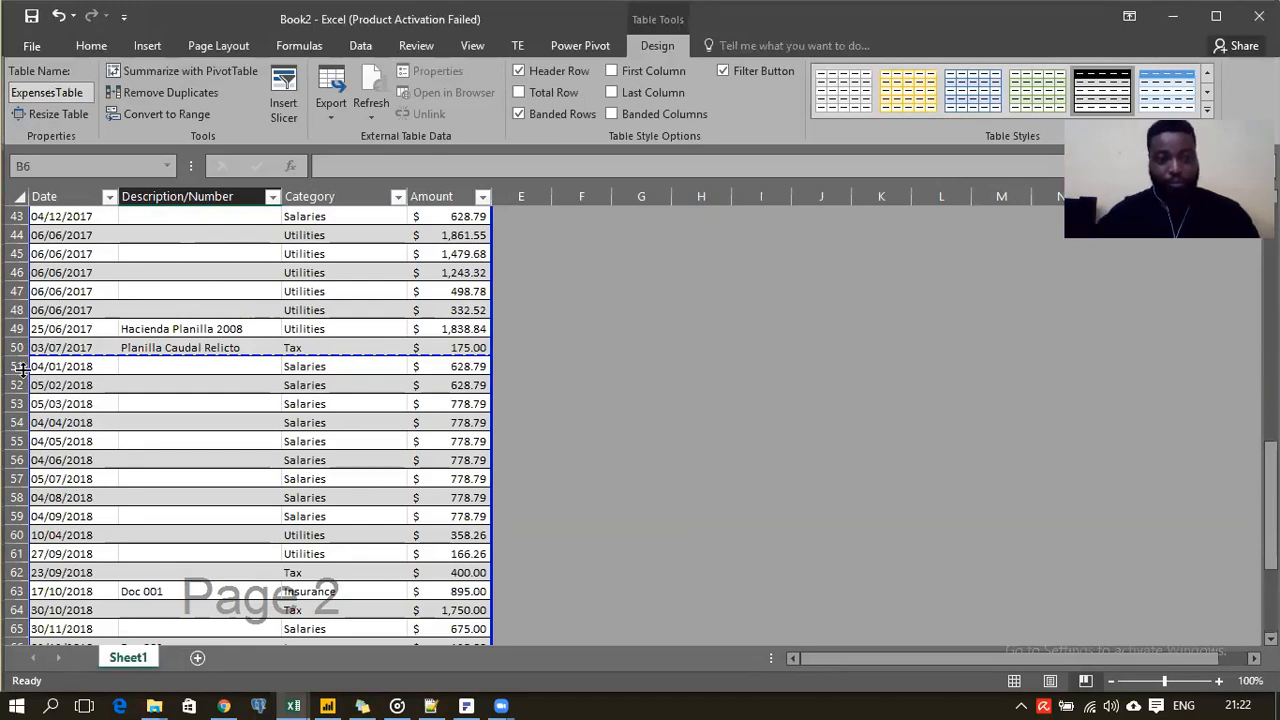
Rename the worksheet as Data
{"action": "double_click", "coordinate": [126, 658]}
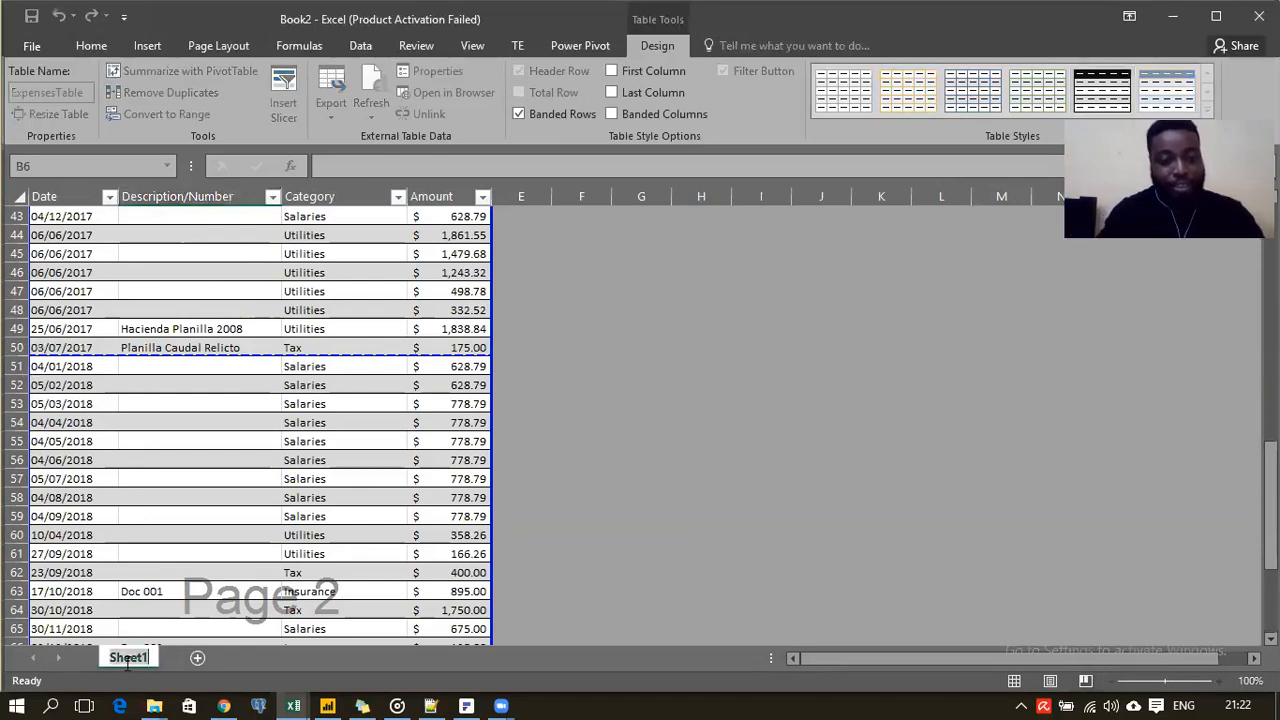
{"action": "type", "text": "Data"}
{"action": "key", "text": "Return"}
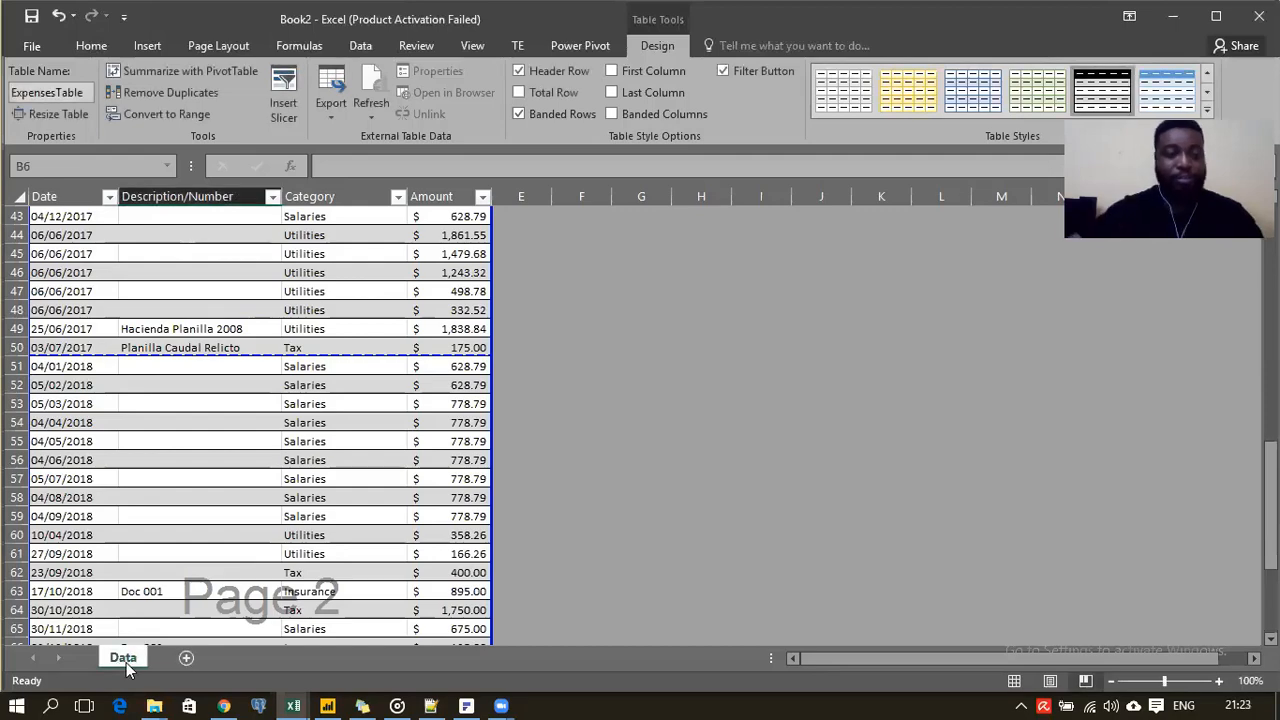
Check the table's later records and the empty row 77 directly below its last record
{"action": "scroll", "coordinate": [68, 370], "scroll_direction": "down", "scroll_amount": 5}
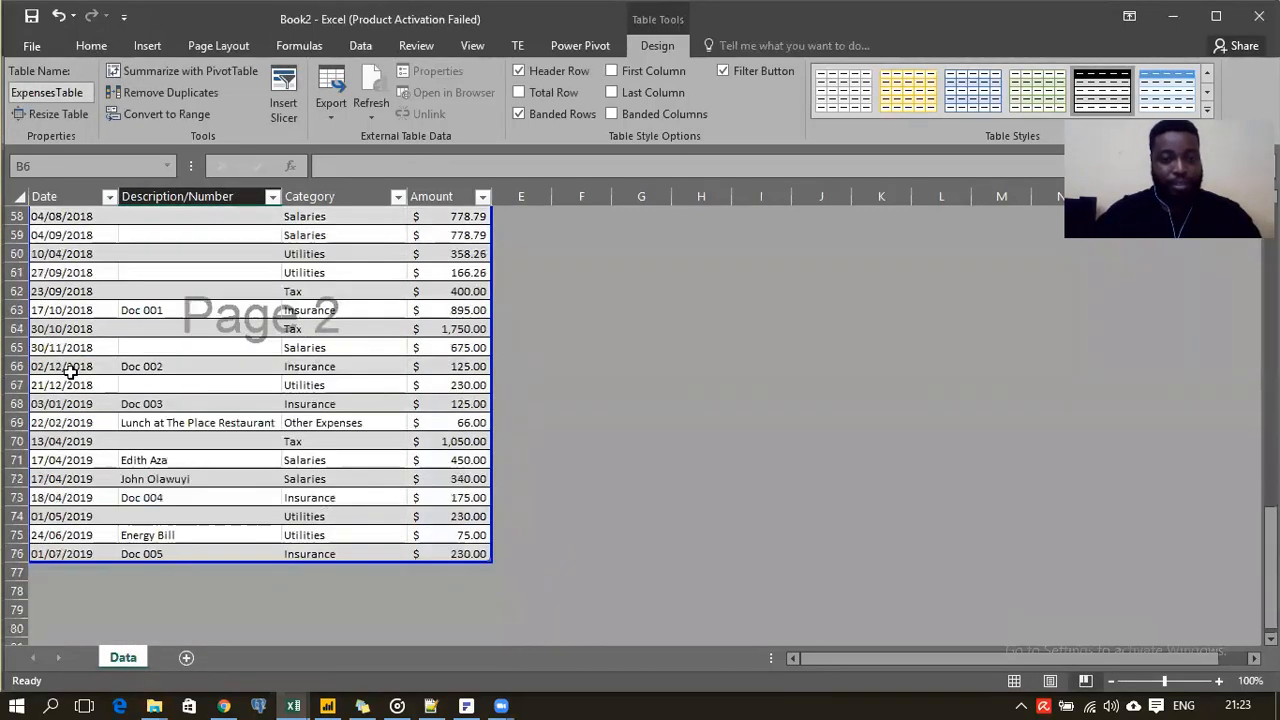
{"action": "scroll", "coordinate": [68, 370], "scroll_direction": "down", "scroll_amount": 2}
{"action": "scroll", "coordinate": [63, 366], "scroll_direction": "up", "scroll_amount": 11}
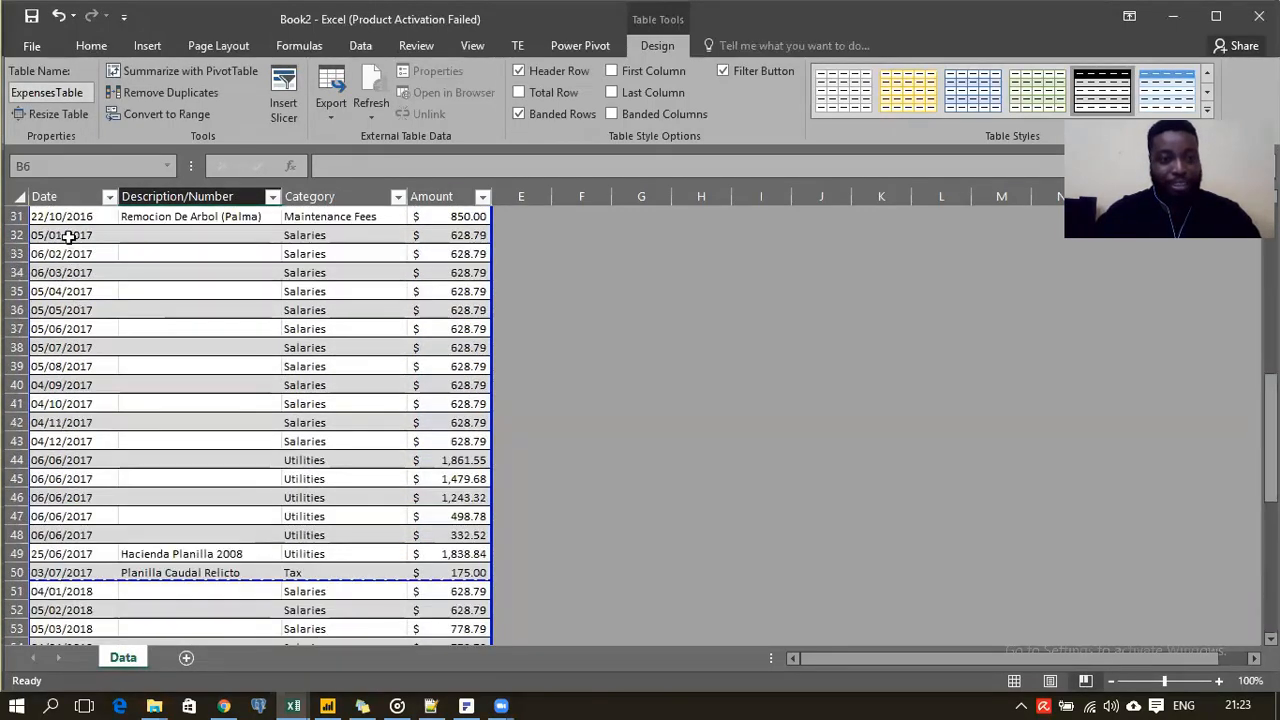
{"action": "scroll", "coordinate": [140, 450], "scroll_direction": "down", "scroll_amount": 12}
{"action": "left_click", "coordinate": [72, 406]}
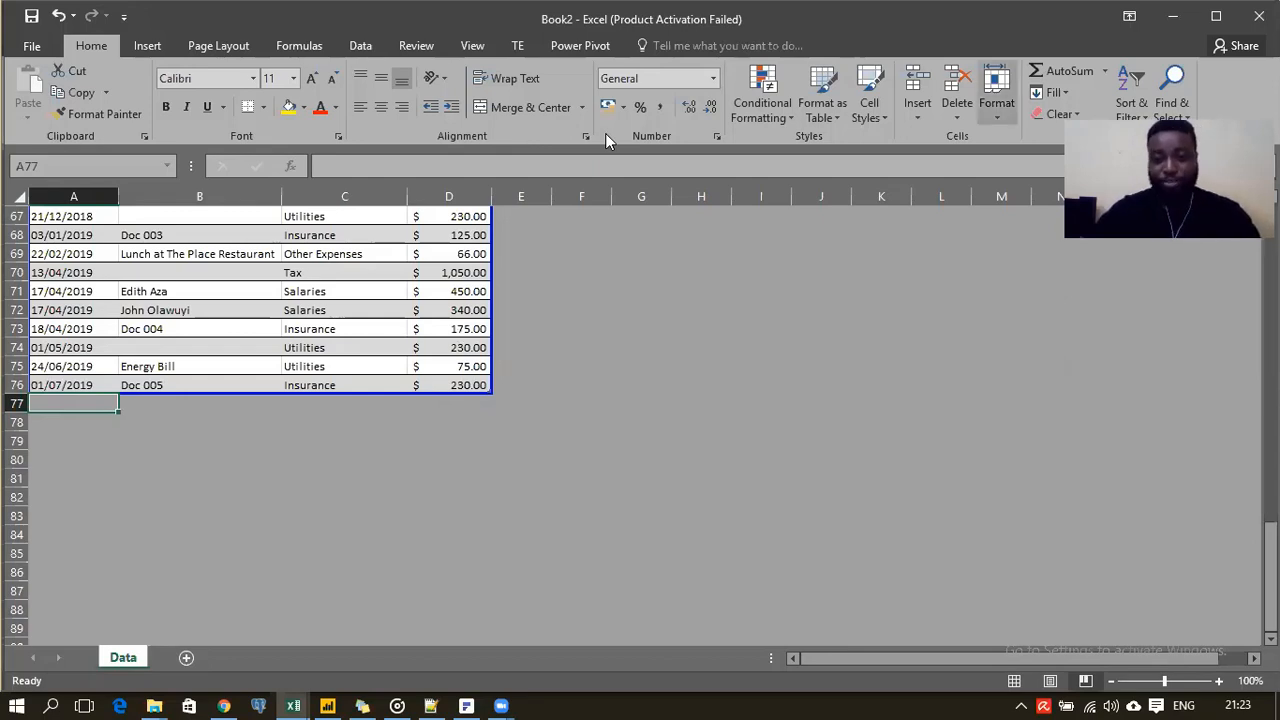
{"action": "mouse_move", "coordinate": [501, 706]}
{"action": "left_click", "coordinate": [552, 646]}
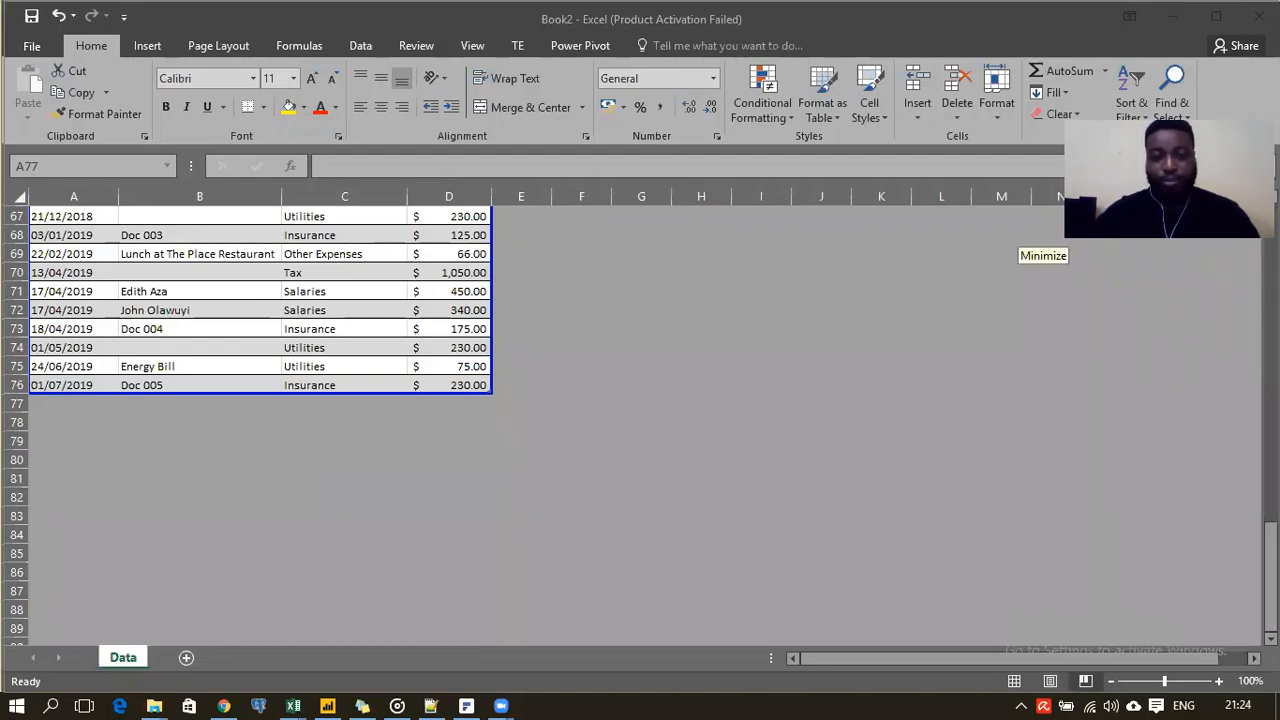
Enter the date 02/08/2019 in cell A77 as a new record directly below the table's last row
{"action": "left_click", "coordinate": [65, 387]}
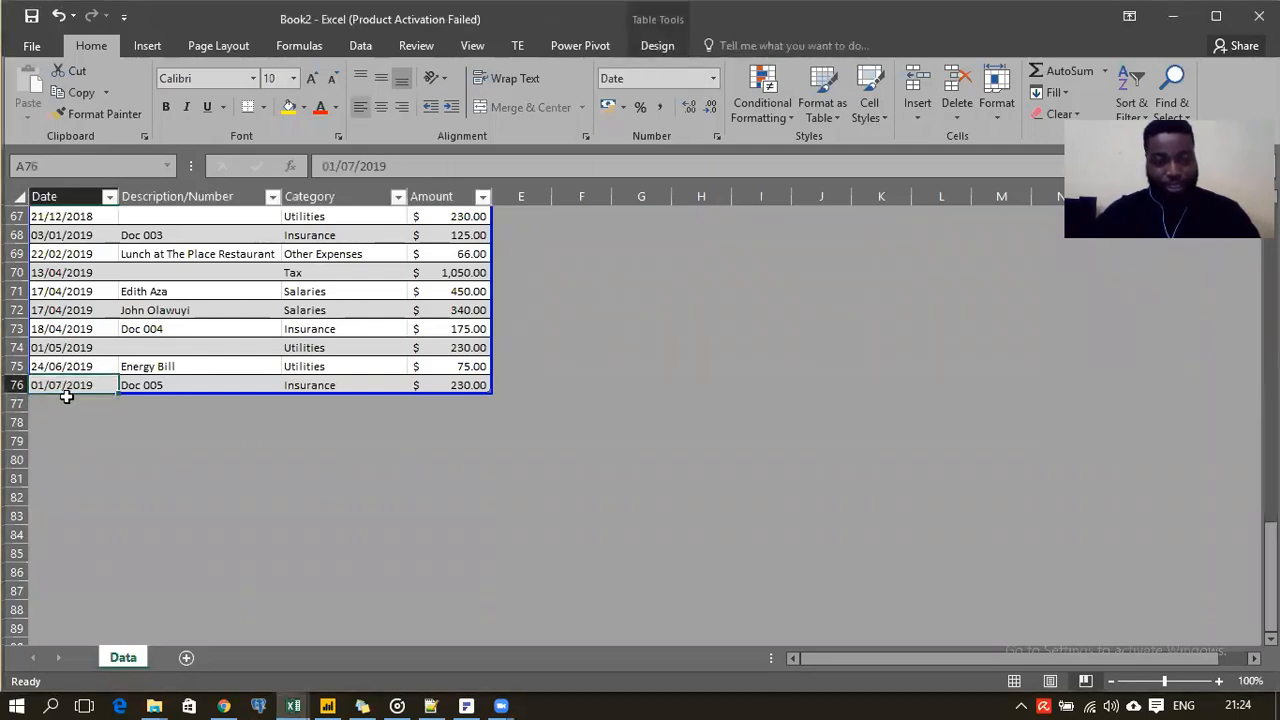
{"action": "left_click", "coordinate": [65, 399]}
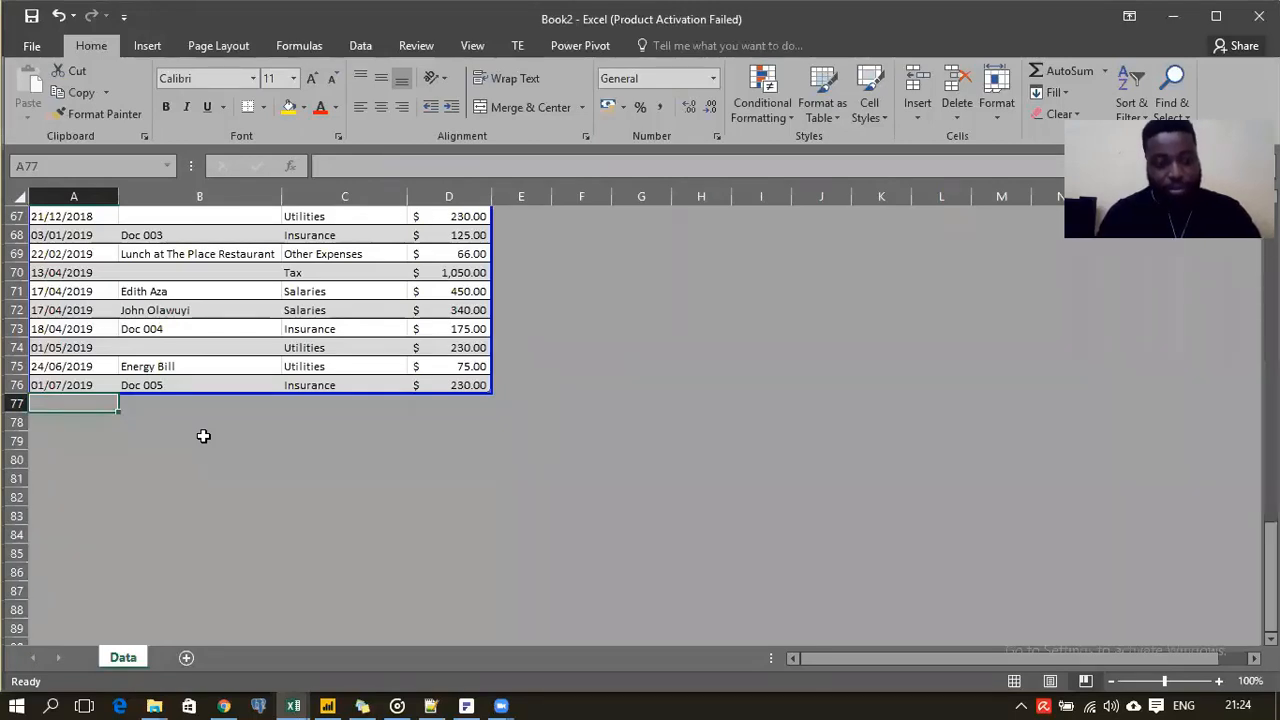
{"action": "type", "text": "02/"}
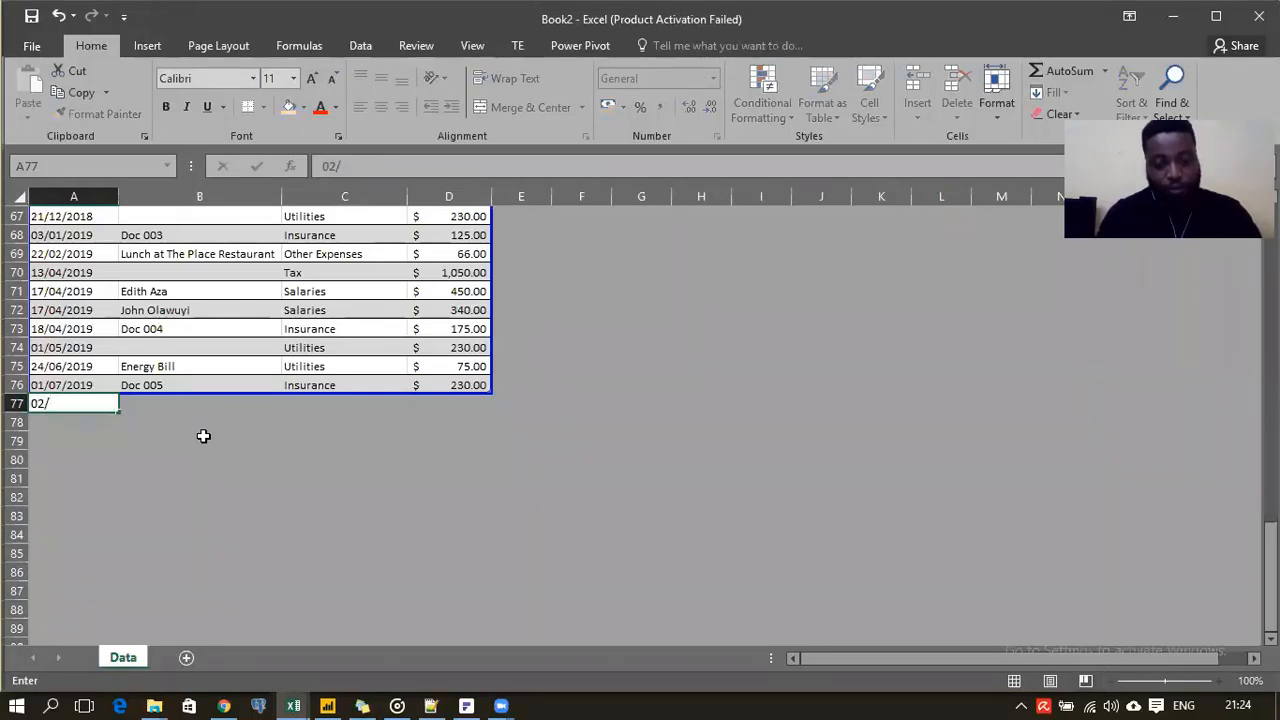
{"action": "type", "text": "08/2019"}
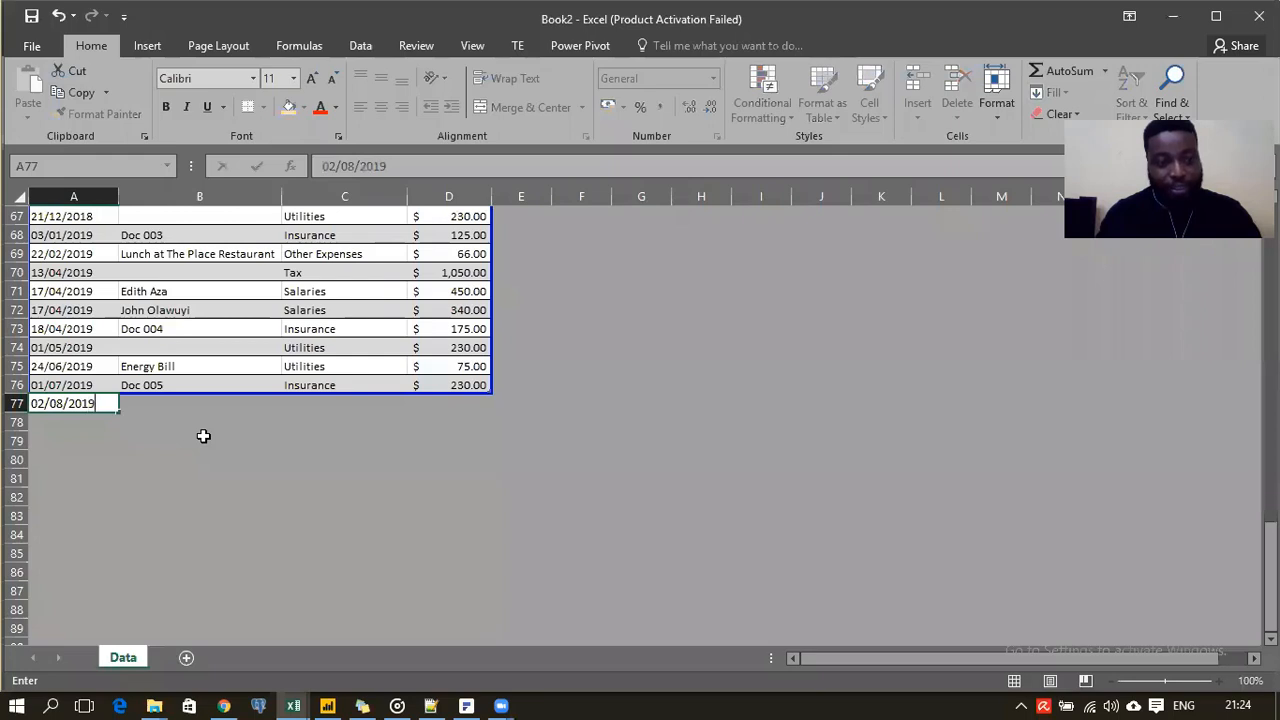
{"action": "key", "text": "Tab"}
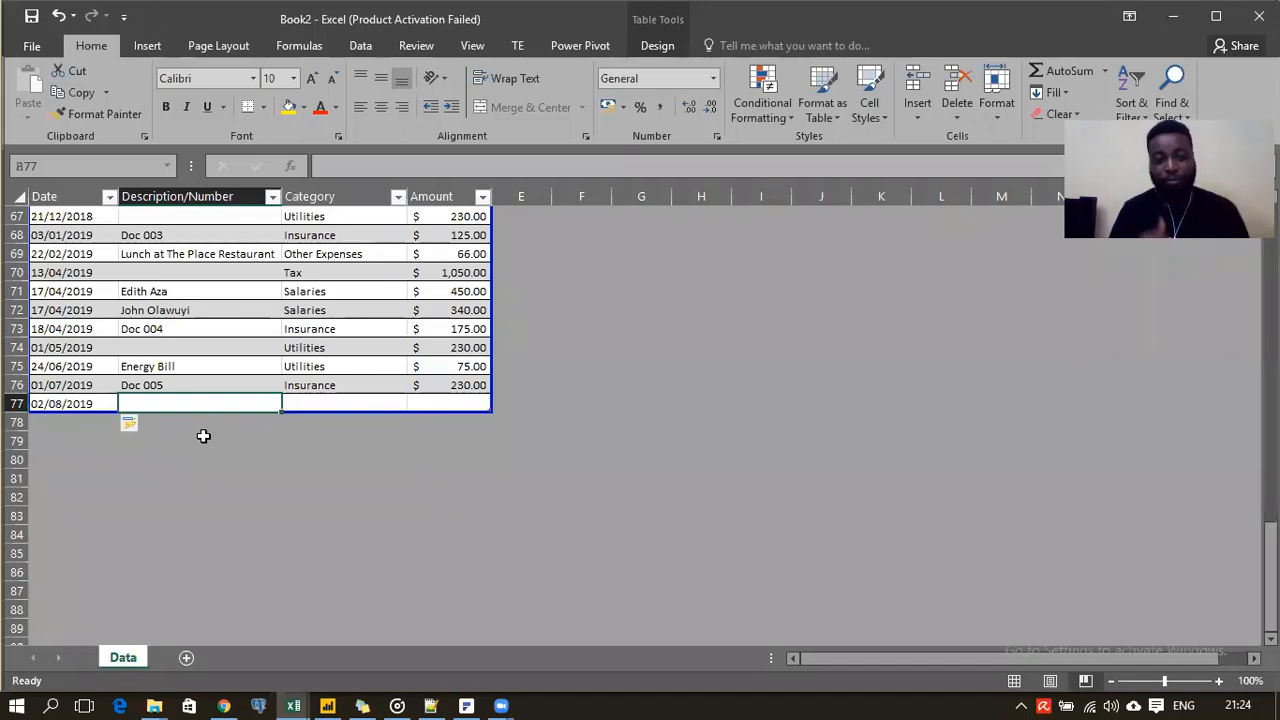
Complete the new record in row 77 with the category Tax and an amount of 475
{"action": "scroll", "coordinate": [200, 436], "scroll_direction": "up", "scroll_amount": 10}
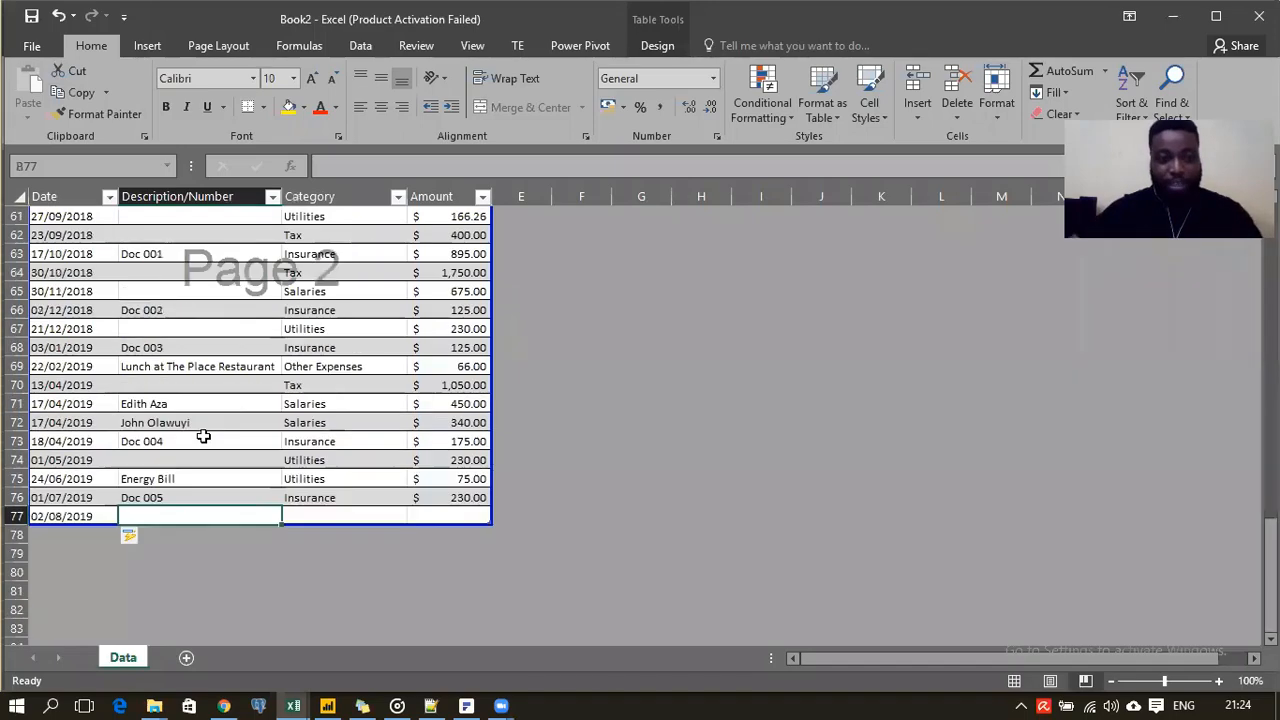
{"action": "scroll", "coordinate": [192, 436], "scroll_direction": "down", "scroll_amount": 4}
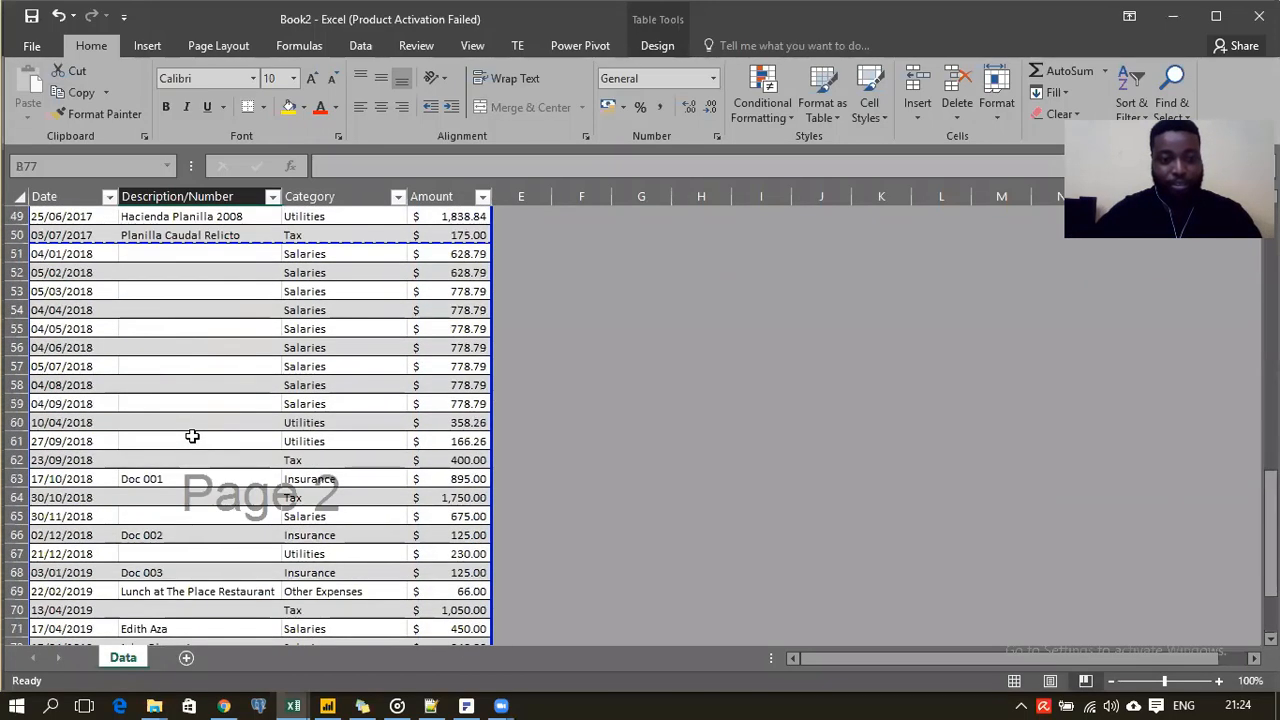
{"action": "scroll", "coordinate": [192, 436], "scroll_direction": "down", "scroll_amount": 4}
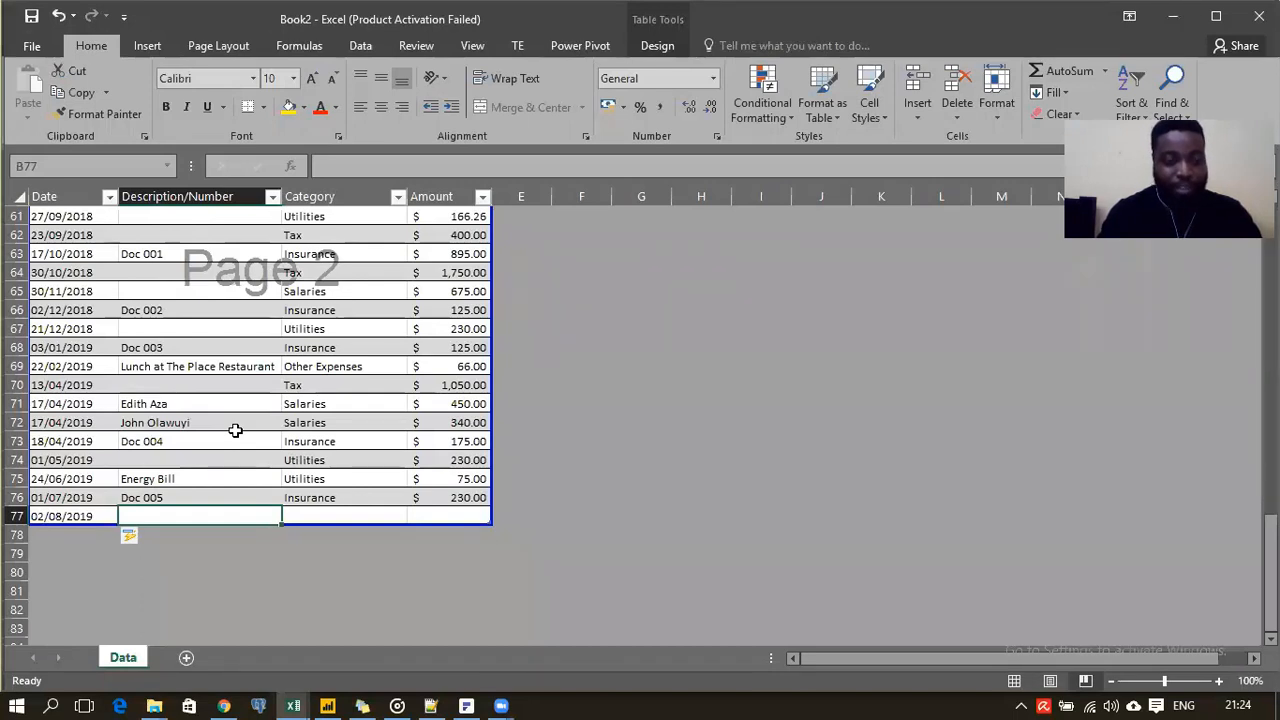
{"action": "key", "text": "Tab"}
{"action": "type", "text": "Tax"}
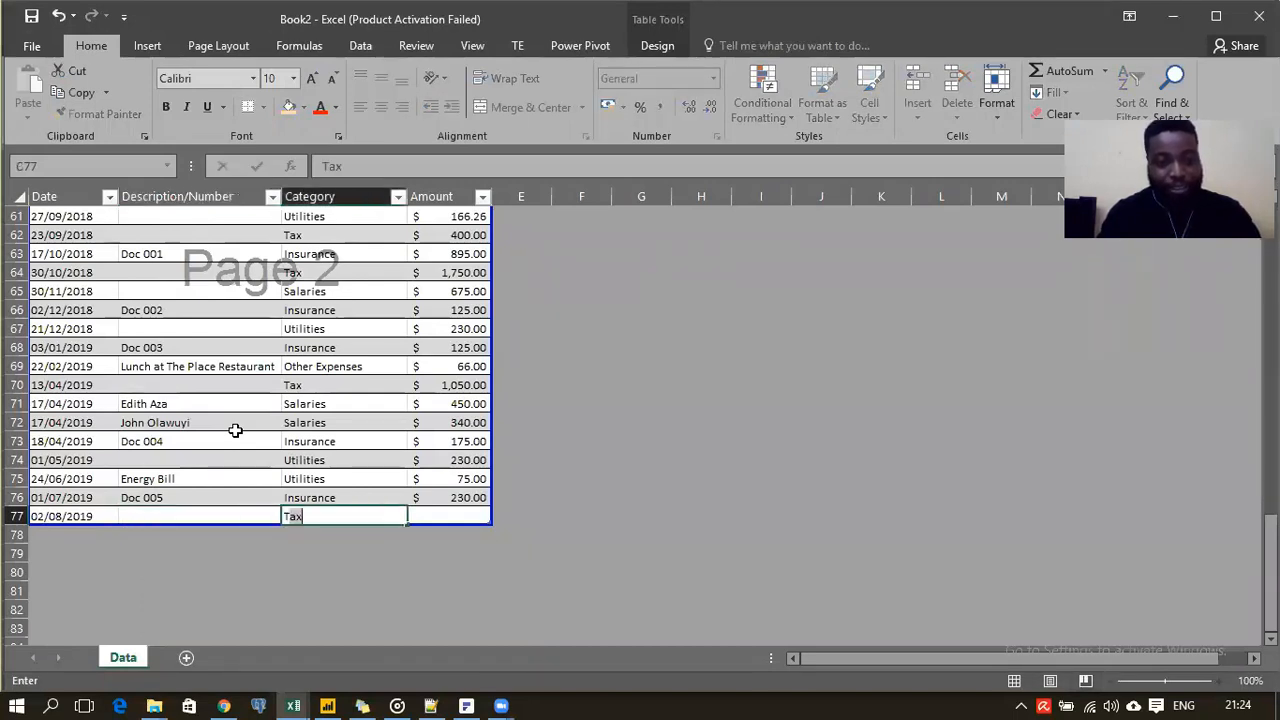
{"action": "key", "text": "Tab"}
{"action": "type", "text": "475"}
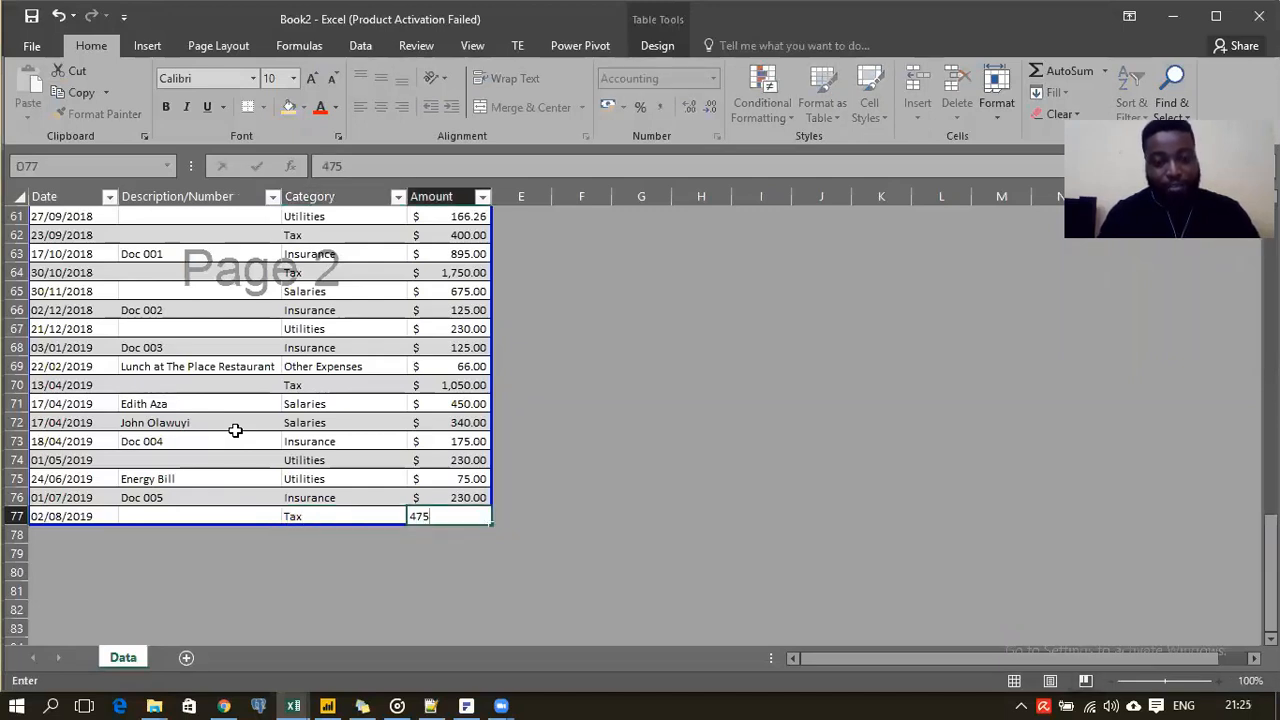
{"action": "key", "text": "ctrl+Return"}
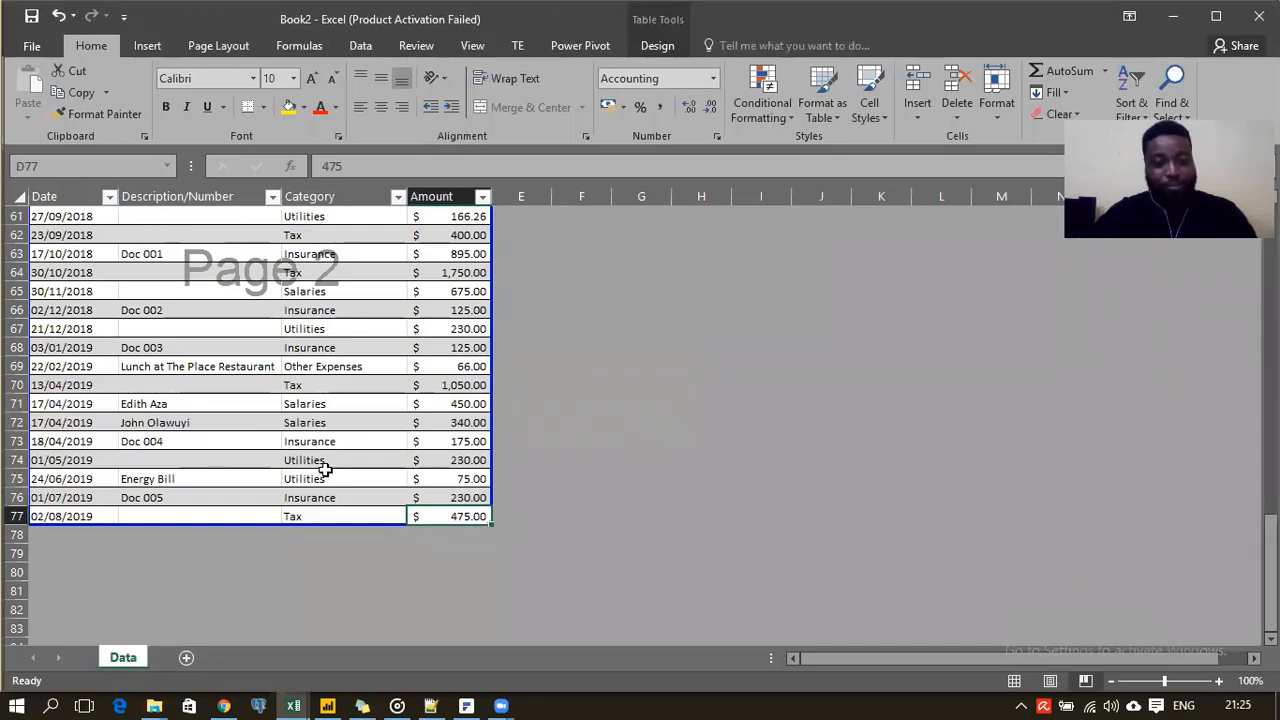
Check the options in the Category column's filter list and the category entries of the table's last records
{"action": "left_click_drag", "start_coordinate": [330, 291], "coordinate": [345, 405]}
{"action": "left_click", "coordinate": [398, 197]}
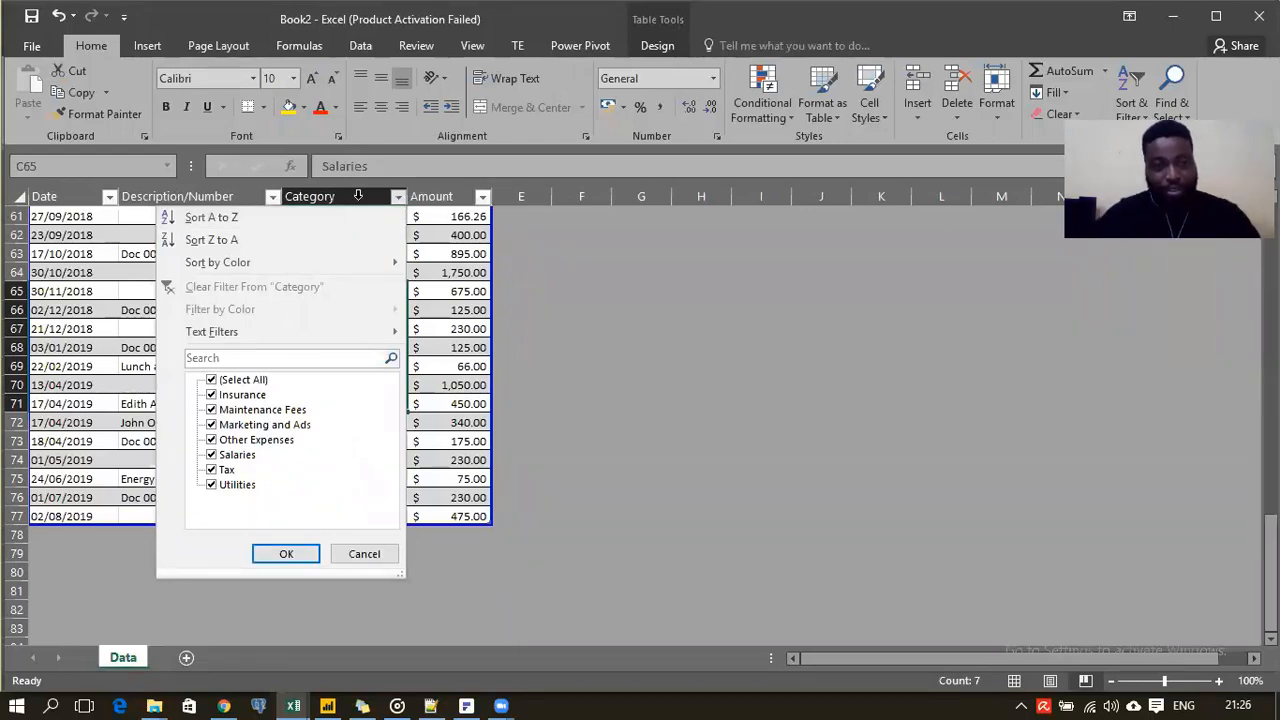
{"action": "left_click", "coordinate": [286, 553]}
{"action": "left_click", "coordinate": [332, 364]}
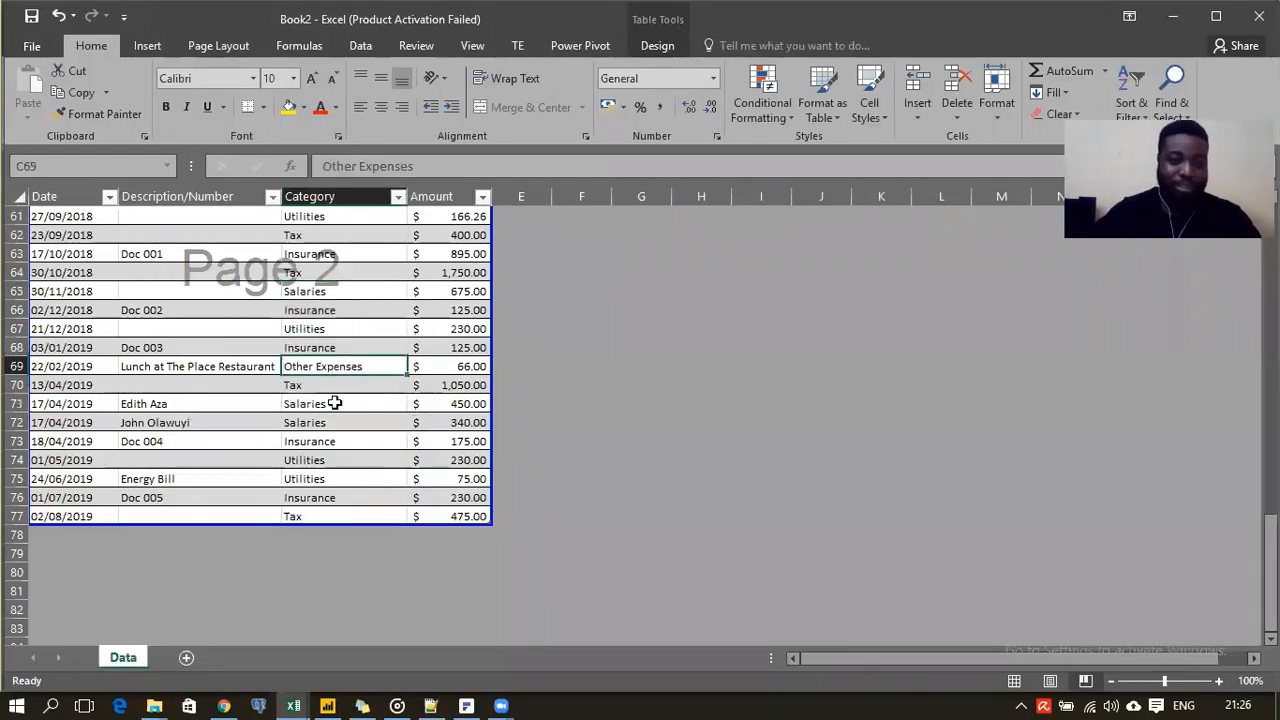
{"action": "left_click", "coordinate": [334, 423]}
{"action": "left_click", "coordinate": [335, 459]}
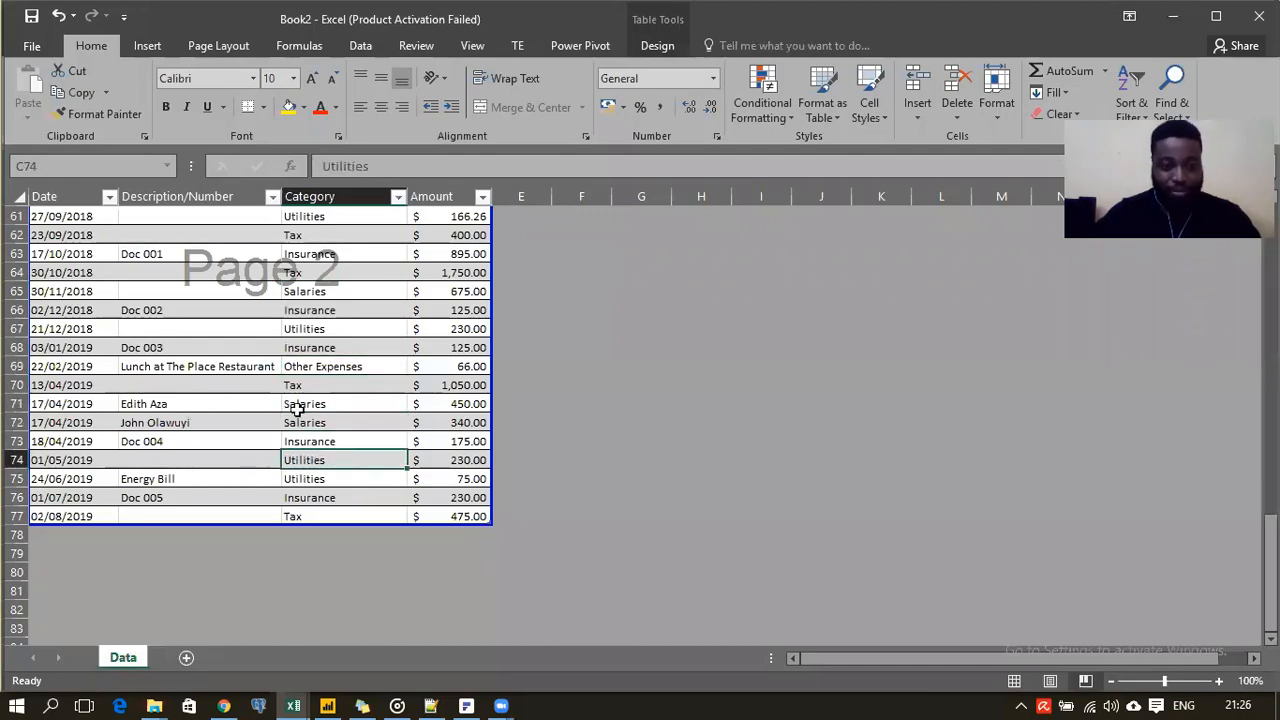
{"action": "scroll", "coordinate": [304, 428], "scroll_direction": "up", "scroll_amount": 14}
{"action": "scroll", "coordinate": [304, 428], "scroll_direction": "up", "scroll_amount": 6}
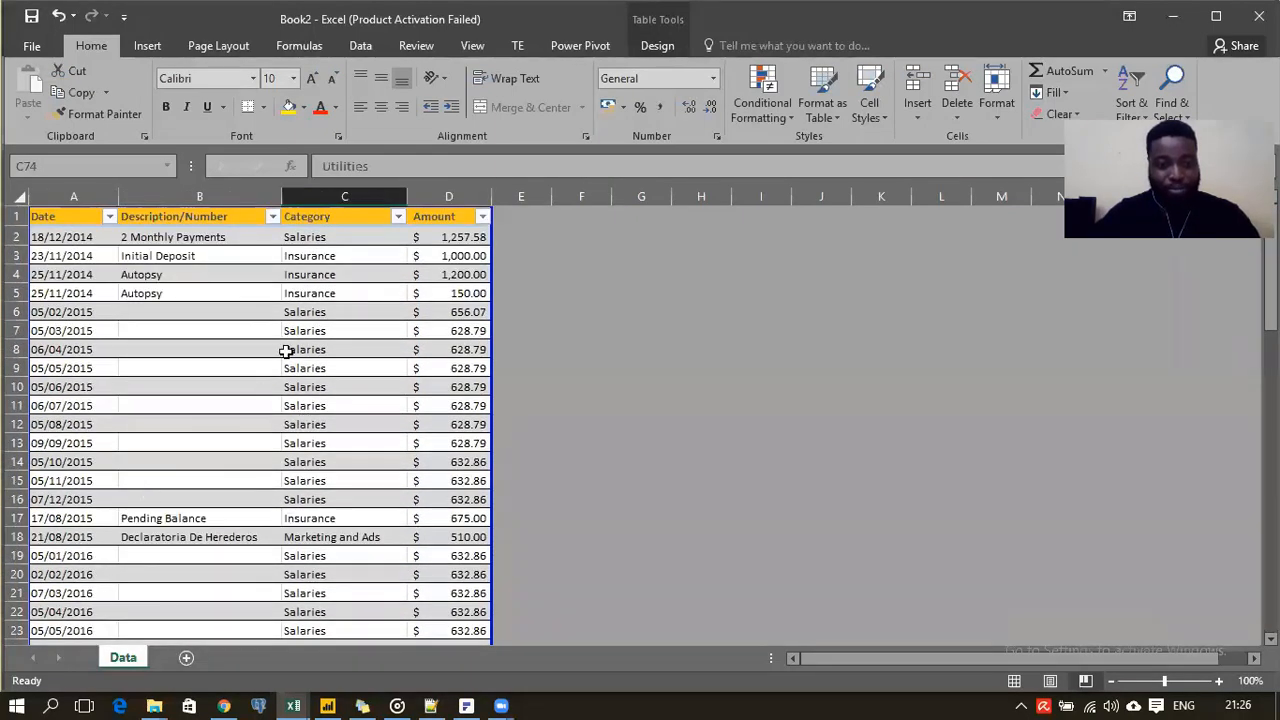
Examine the repeated category entries in the table's first records, from C2 to C10
{"action": "left_click", "coordinate": [337, 234]}
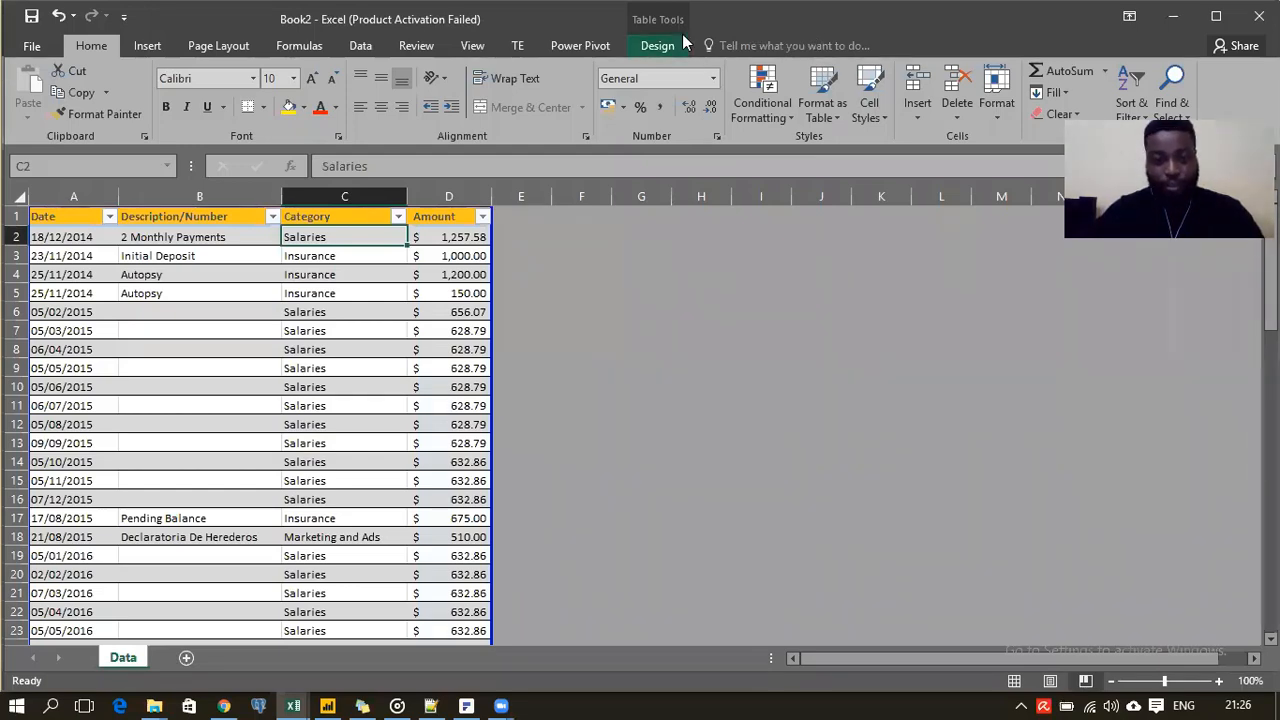
{"action": "mouse_move", "coordinate": [501, 706]}
{"action": "left_click", "coordinate": [590, 616]}
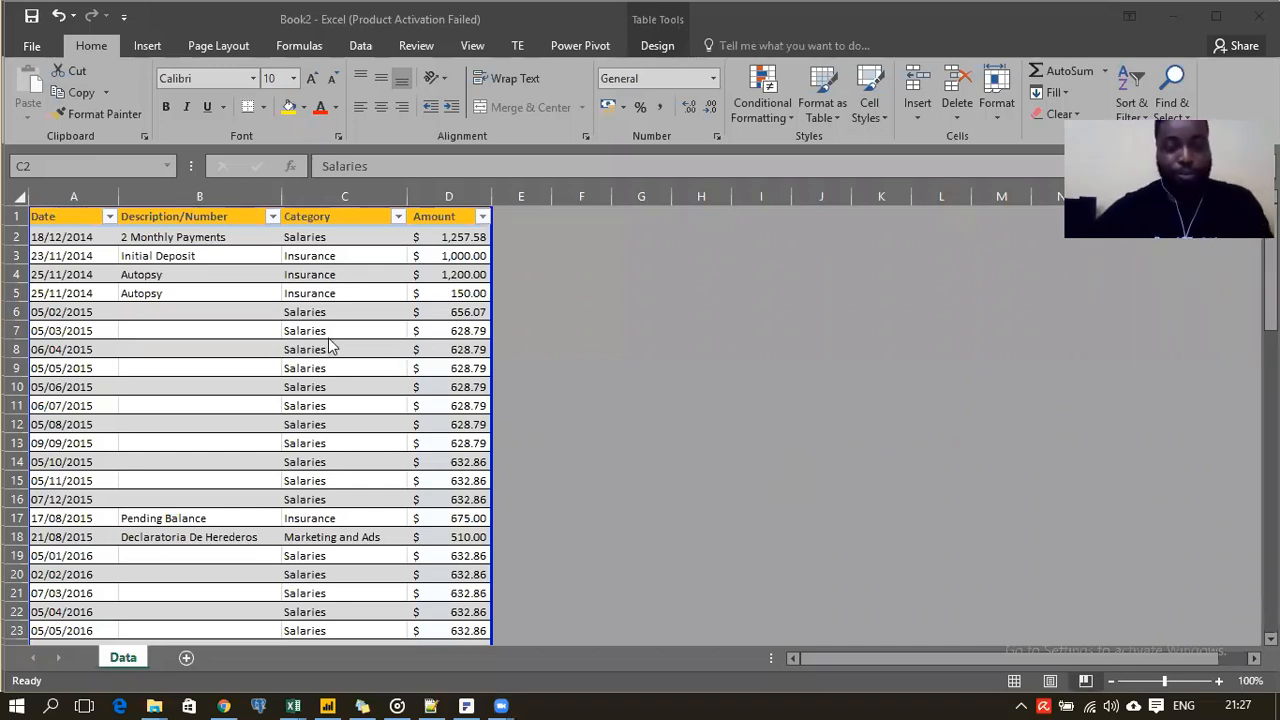
{"action": "left_click", "coordinate": [324, 240]}
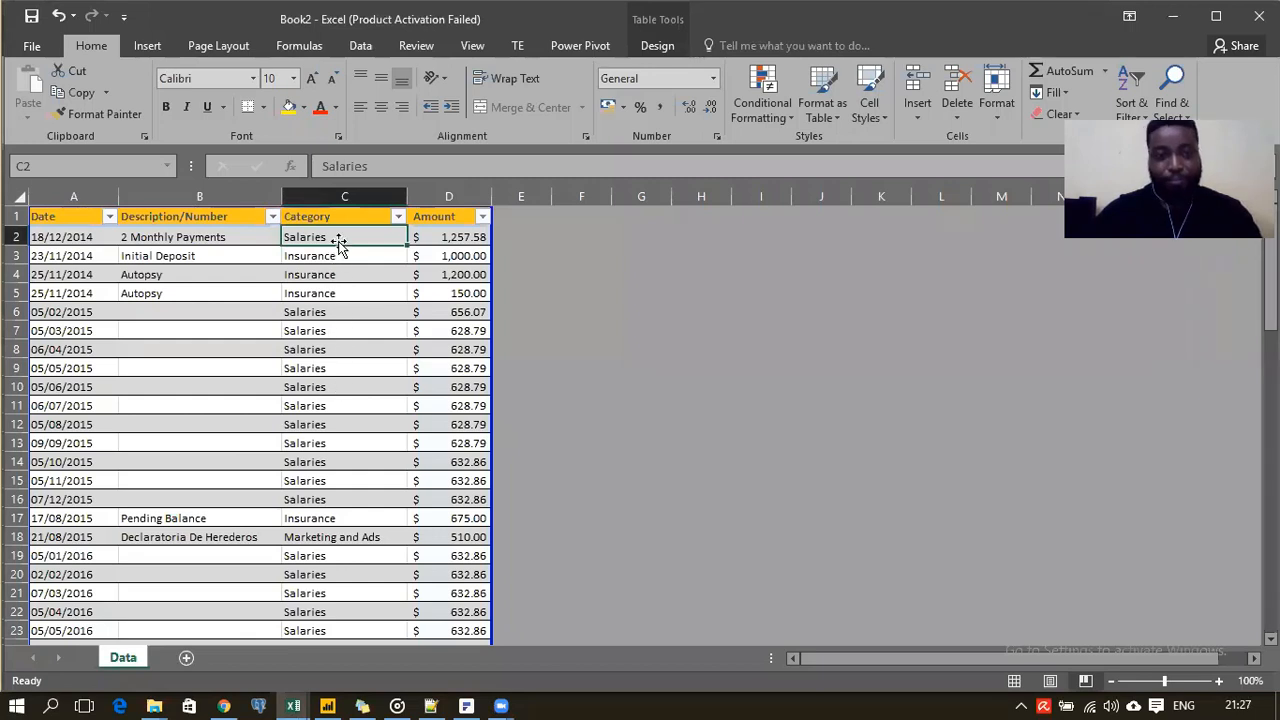
{"action": "left_click_drag", "start_coordinate": [337, 223], "coordinate": [334, 383]}
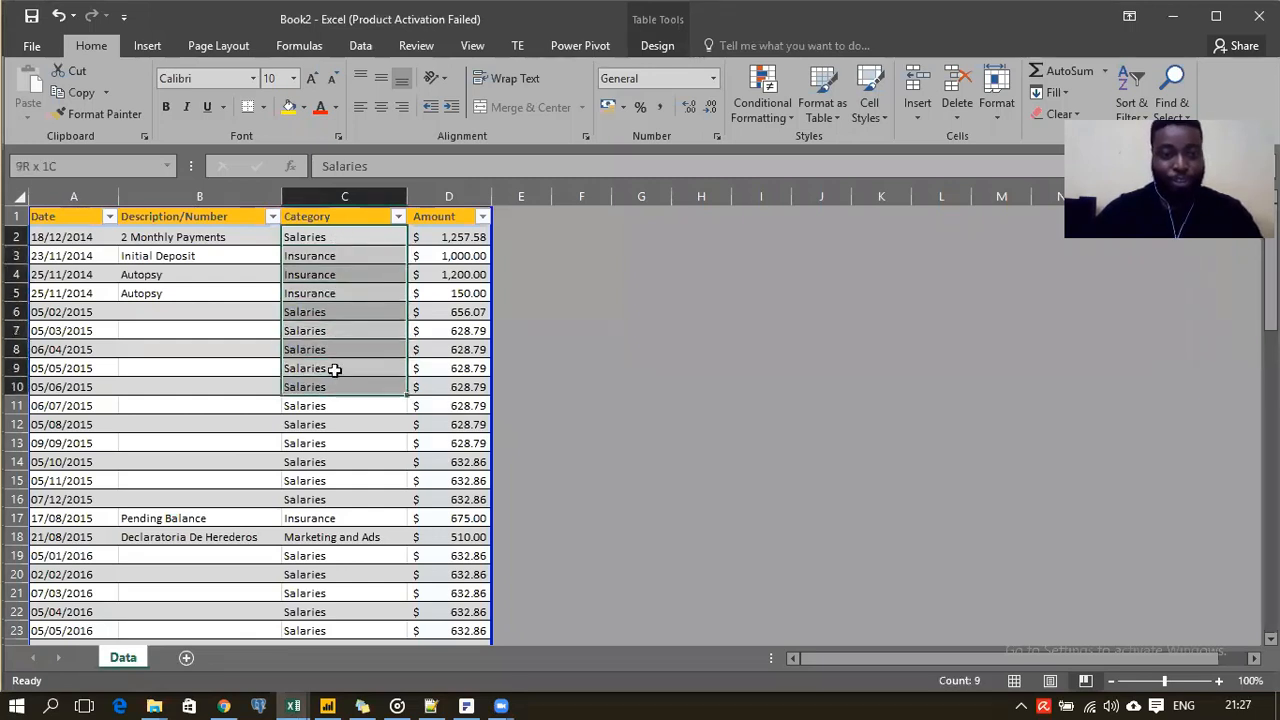
{"action": "left_click", "coordinate": [329, 294]}
{"action": "left_click", "coordinate": [328, 347]}
{"action": "left_click", "coordinate": [330, 390]}
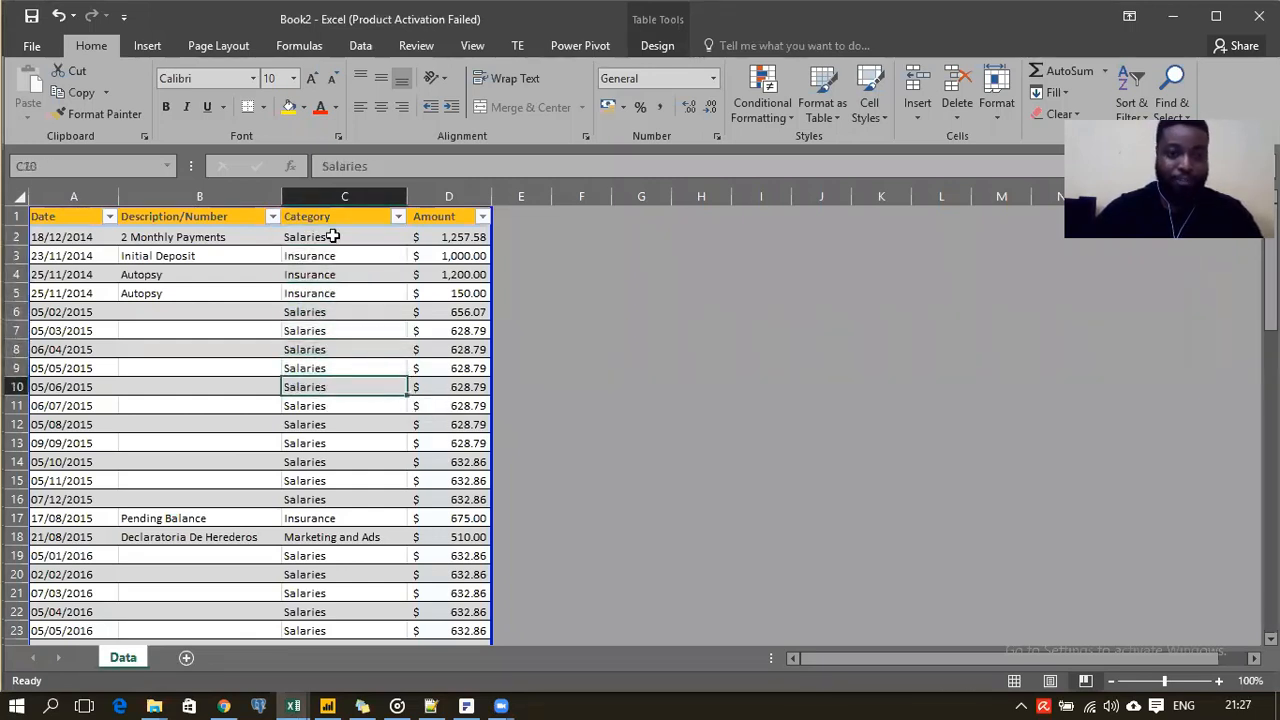
{"action": "left_click_drag", "start_coordinate": [333, 238], "coordinate": [334, 334]}
{"action": "left_click", "coordinate": [318, 385]}
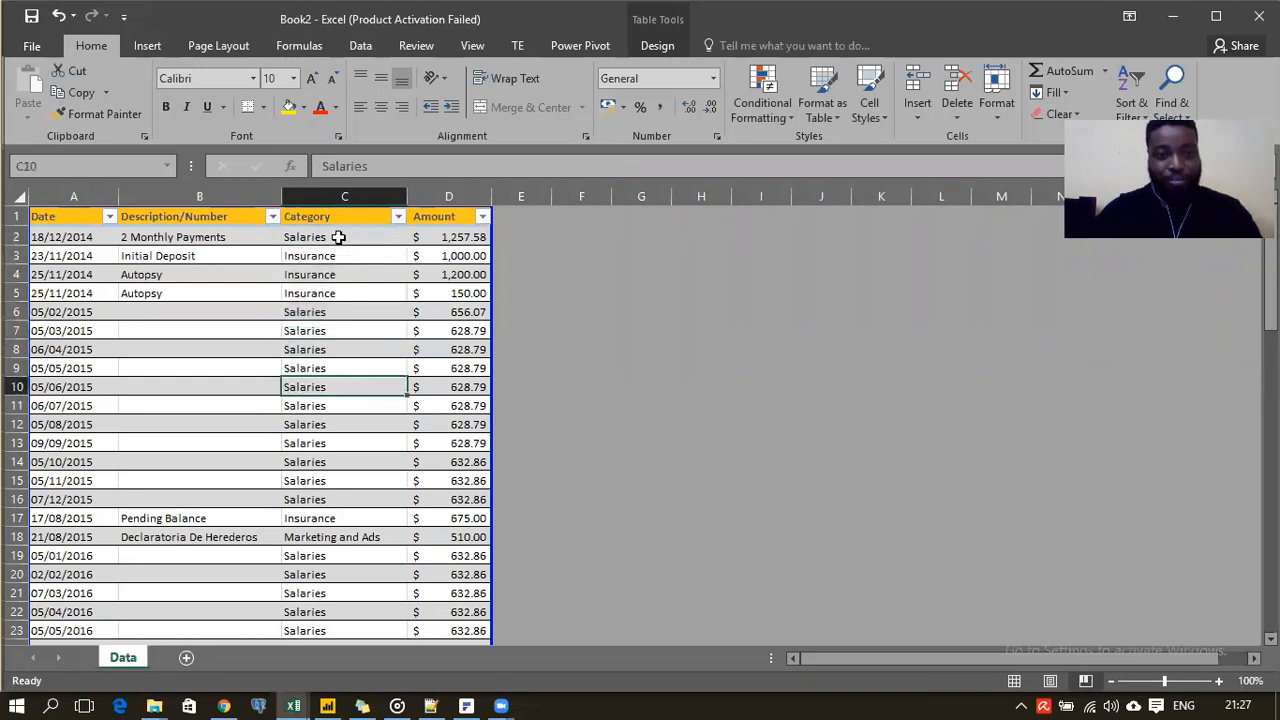
Copy all the Category entries from C2 to C77 and add a new worksheet
{"action": "left_click", "coordinate": [338, 237]}
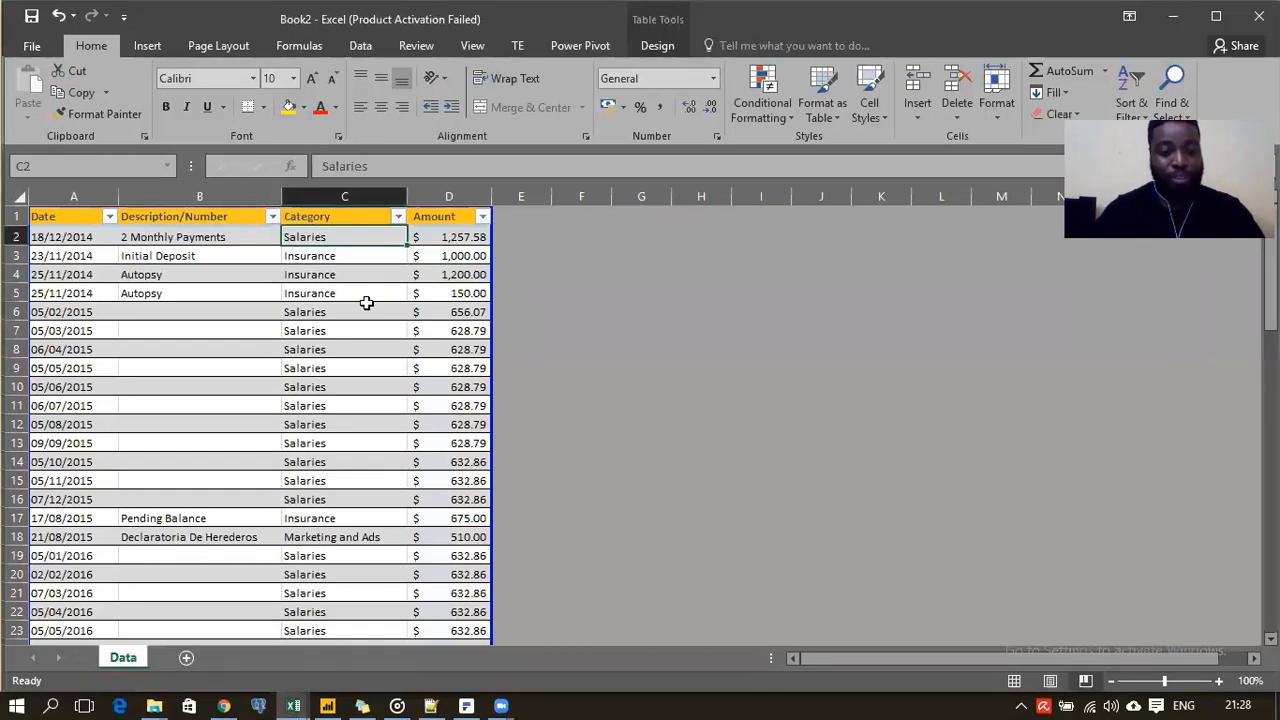
{"action": "key", "text": "Down"}
{"action": "key", "text": "Up"}
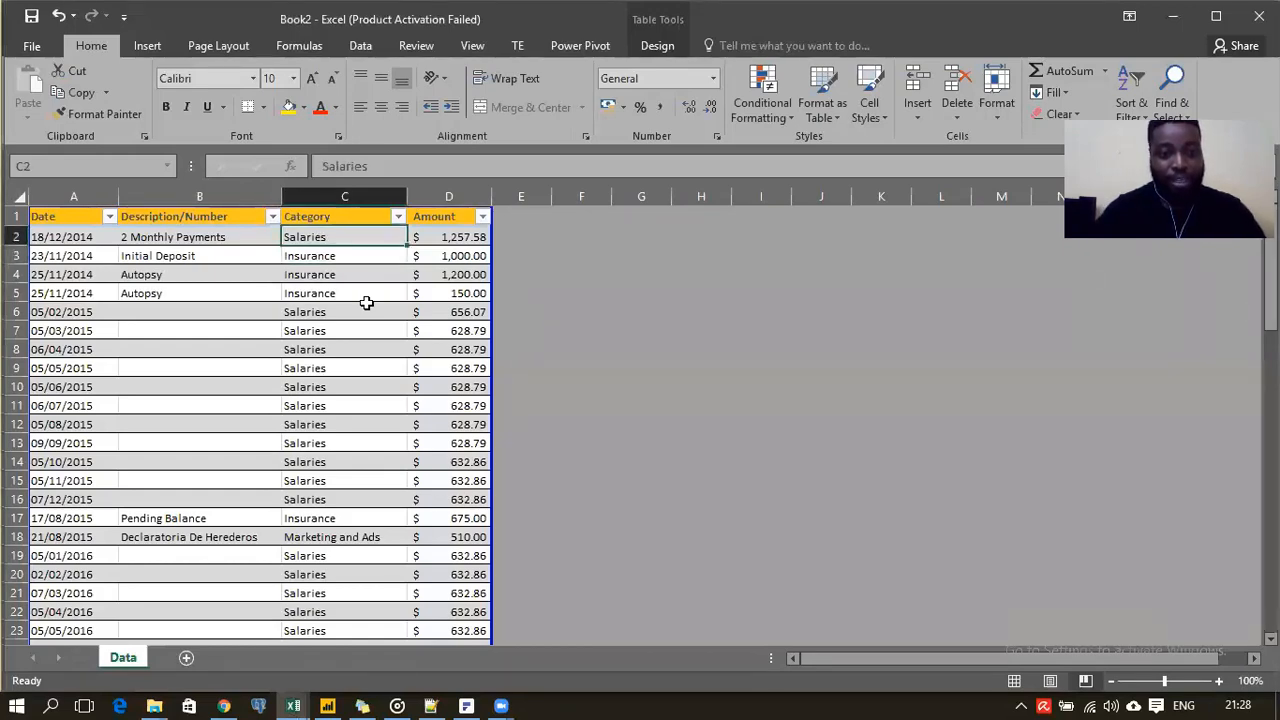
{"action": "key", "text": "ctrl+shift+Down"}
{"action": "key", "text": "ctrl+c"}
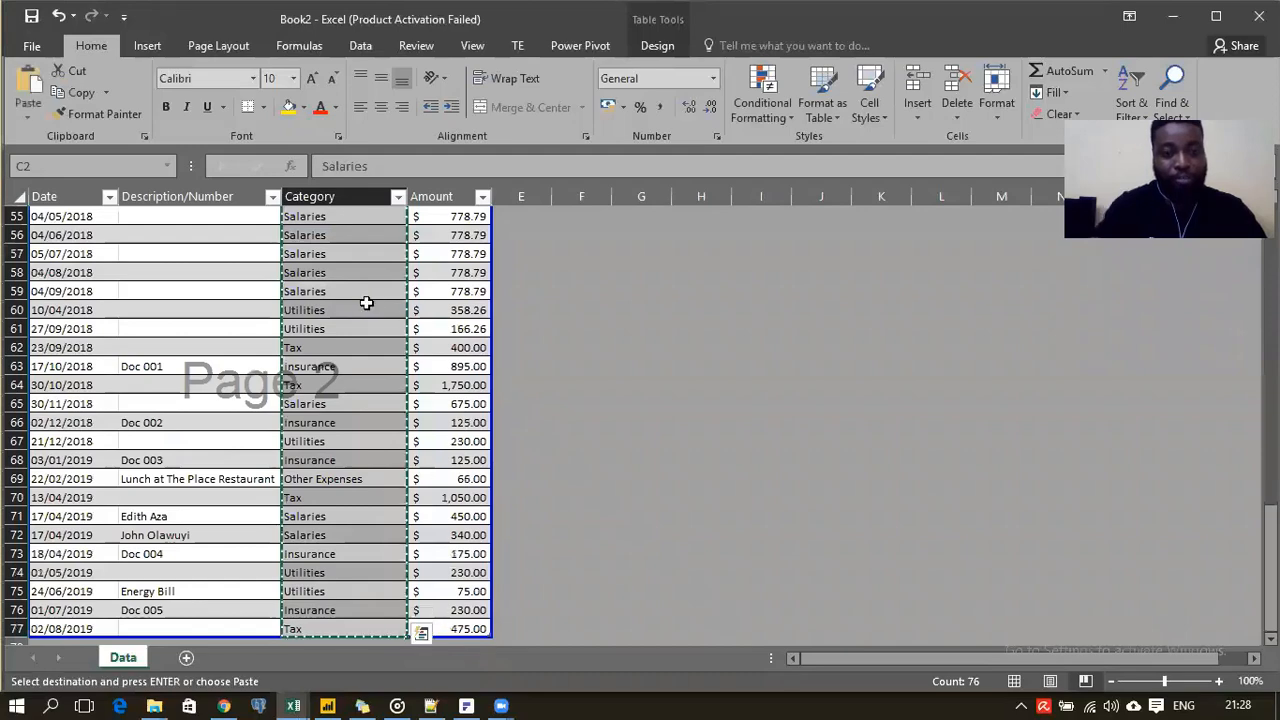
{"action": "left_click", "coordinate": [186, 658]}
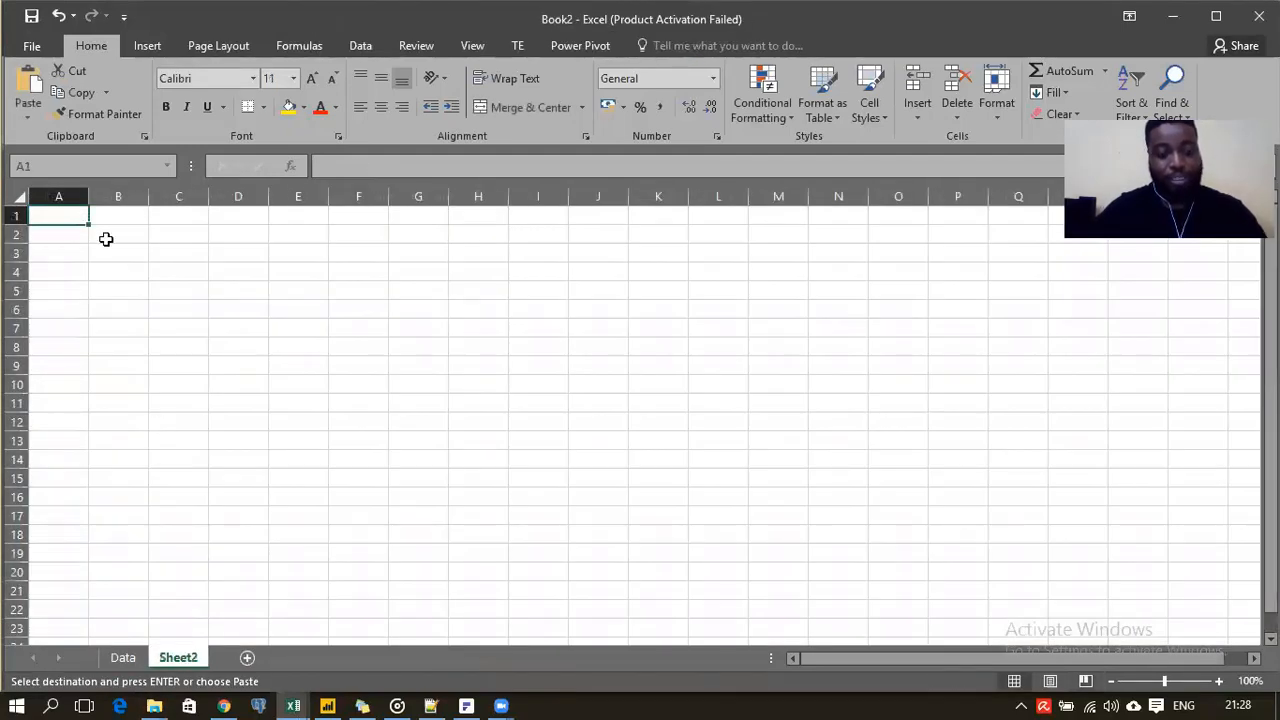
Paste the copied categories as values only into column A of Sheet2 and widen the column to fit the longest entry
{"action": "key", "text": "ctrl+v"}
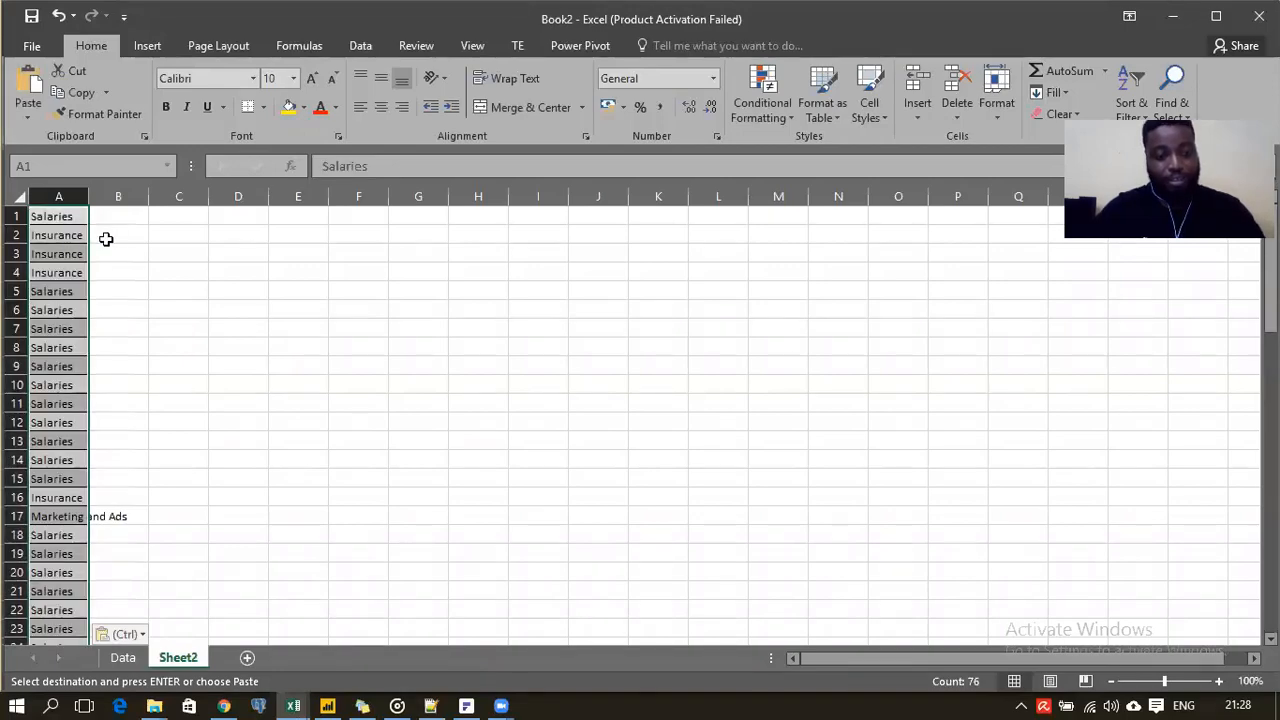
{"action": "key", "text": "ctrl+z"}
{"action": "key", "text": "ctrl+alt+v"}
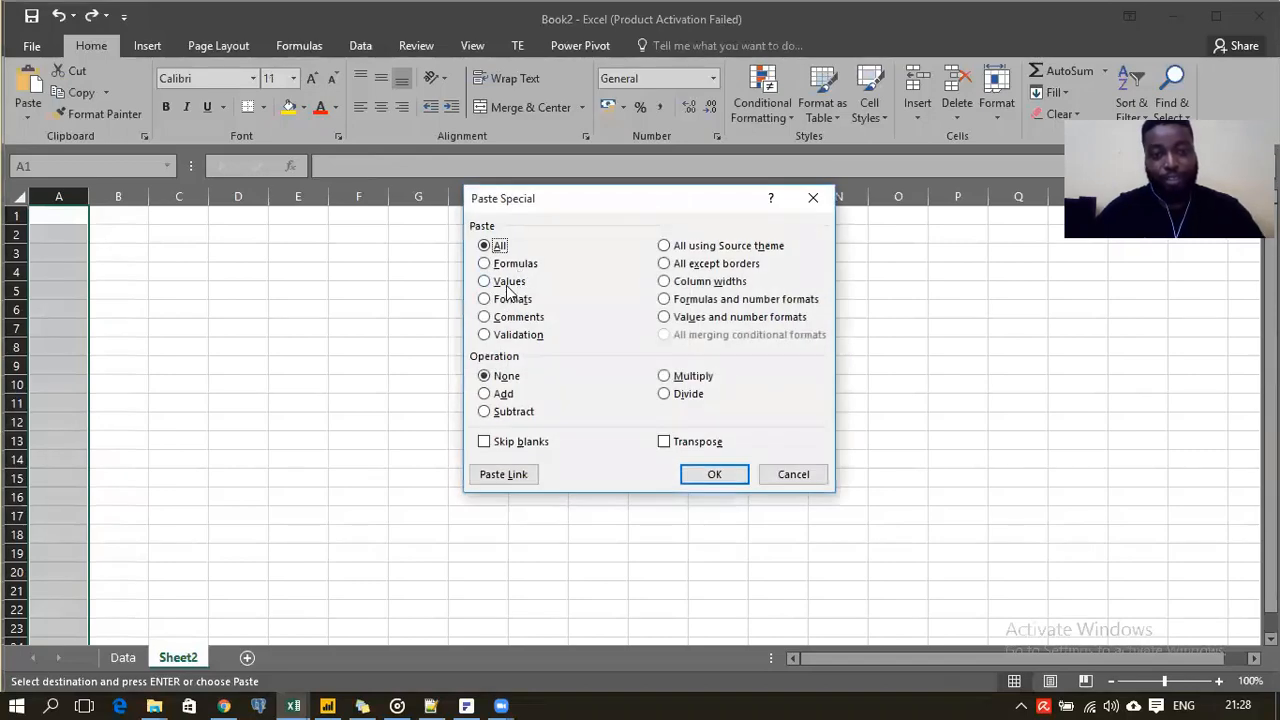
{"action": "left_click", "coordinate": [508, 282]}
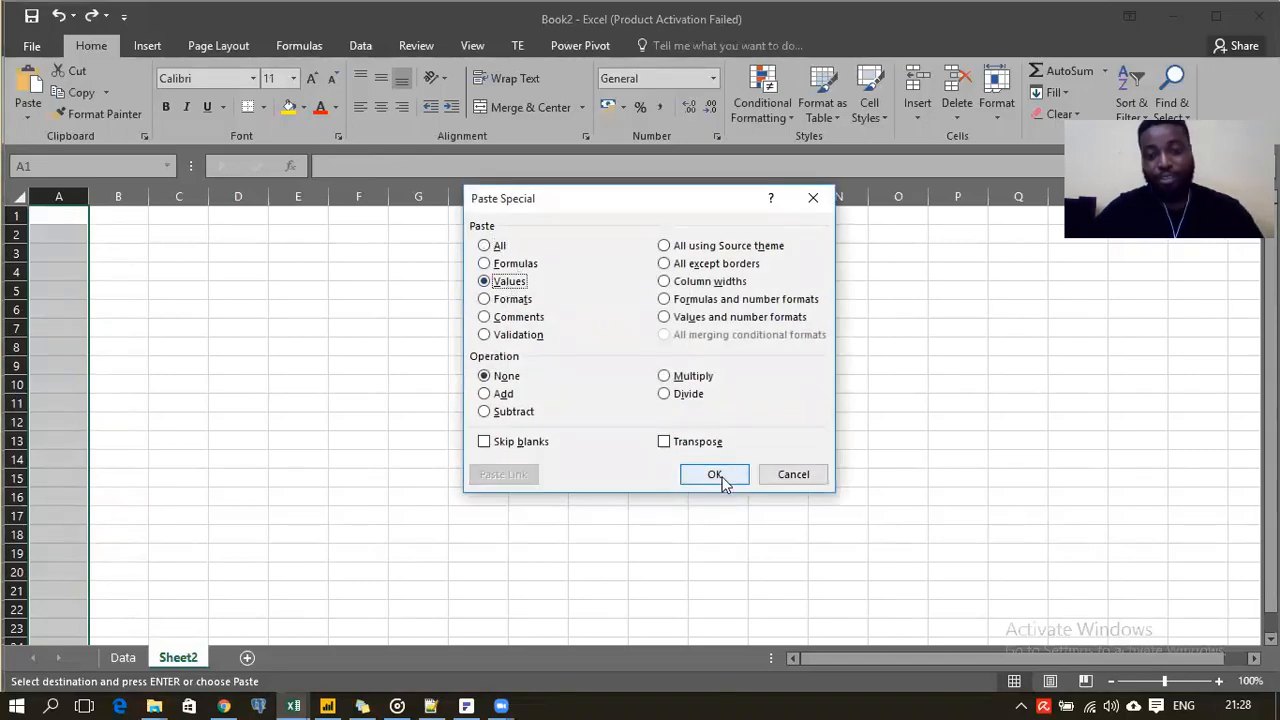
{"action": "left_click", "coordinate": [714, 475]}
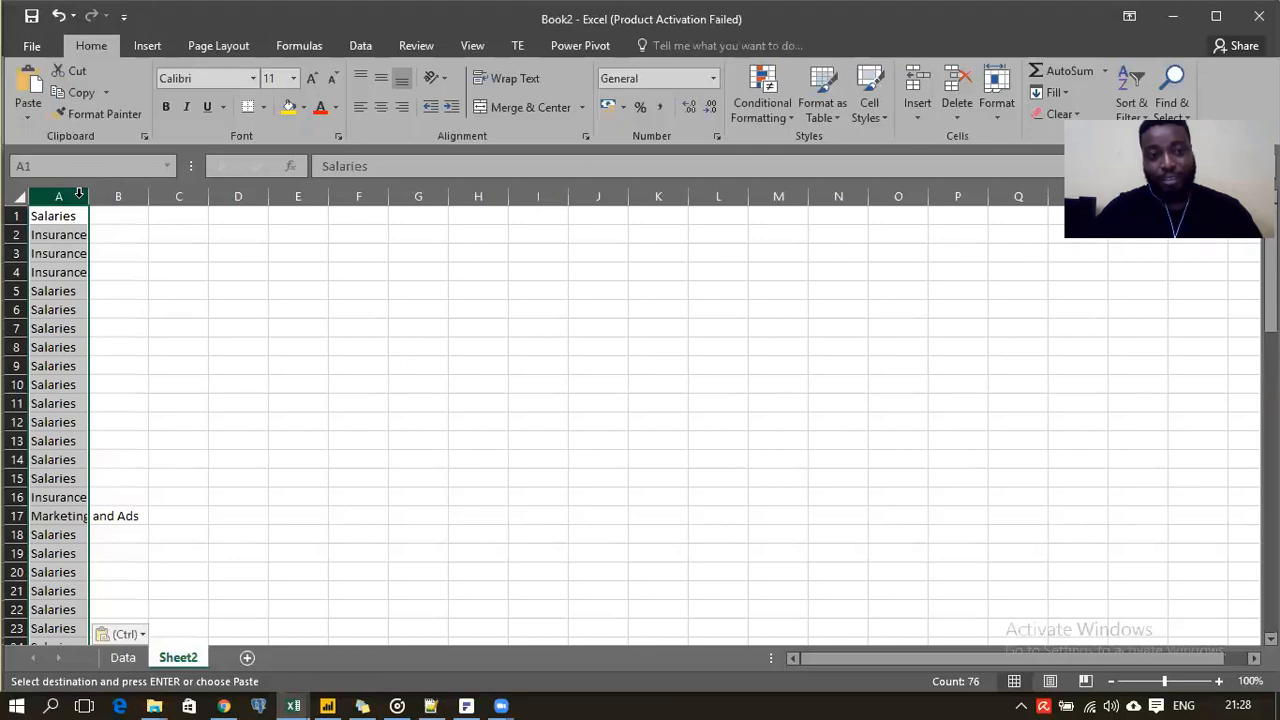
{"action": "left_click_drag", "start_coordinate": [93, 196], "coordinate": [190, 190]}
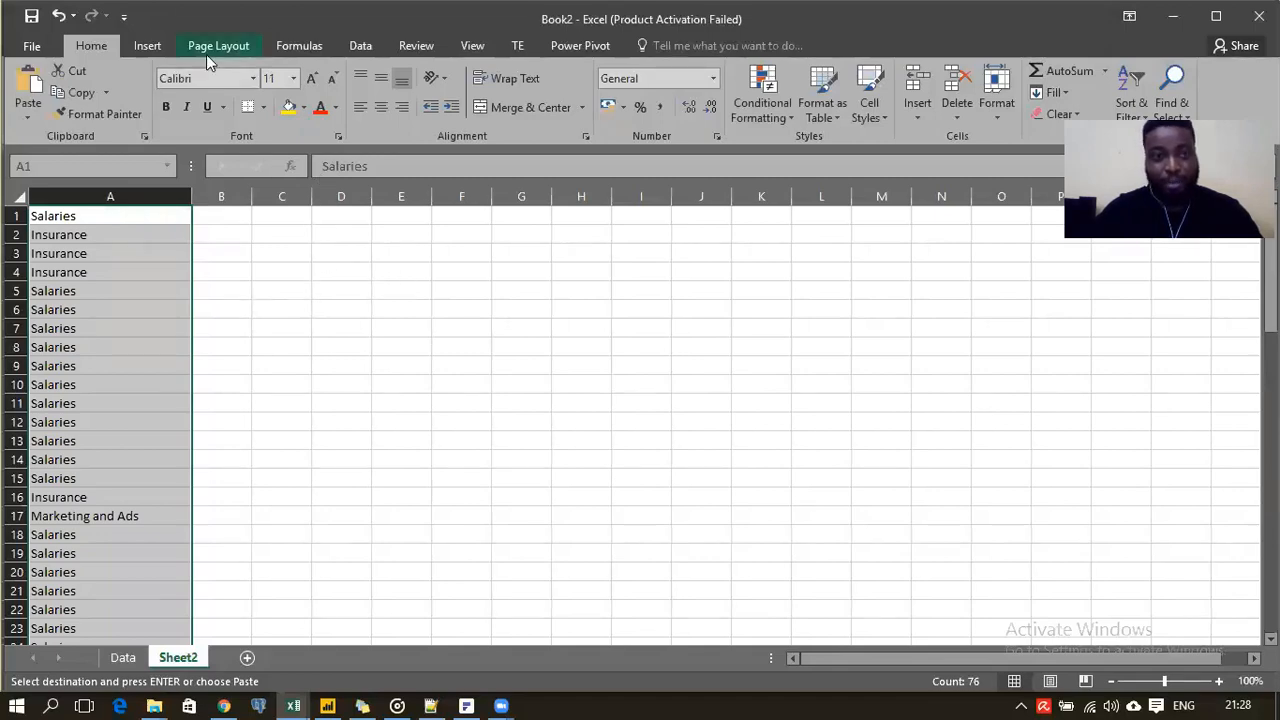
Remove the duplicate categories from column A of Sheet2, treating the data as having no headers
{"action": "left_click", "coordinate": [358, 48]}
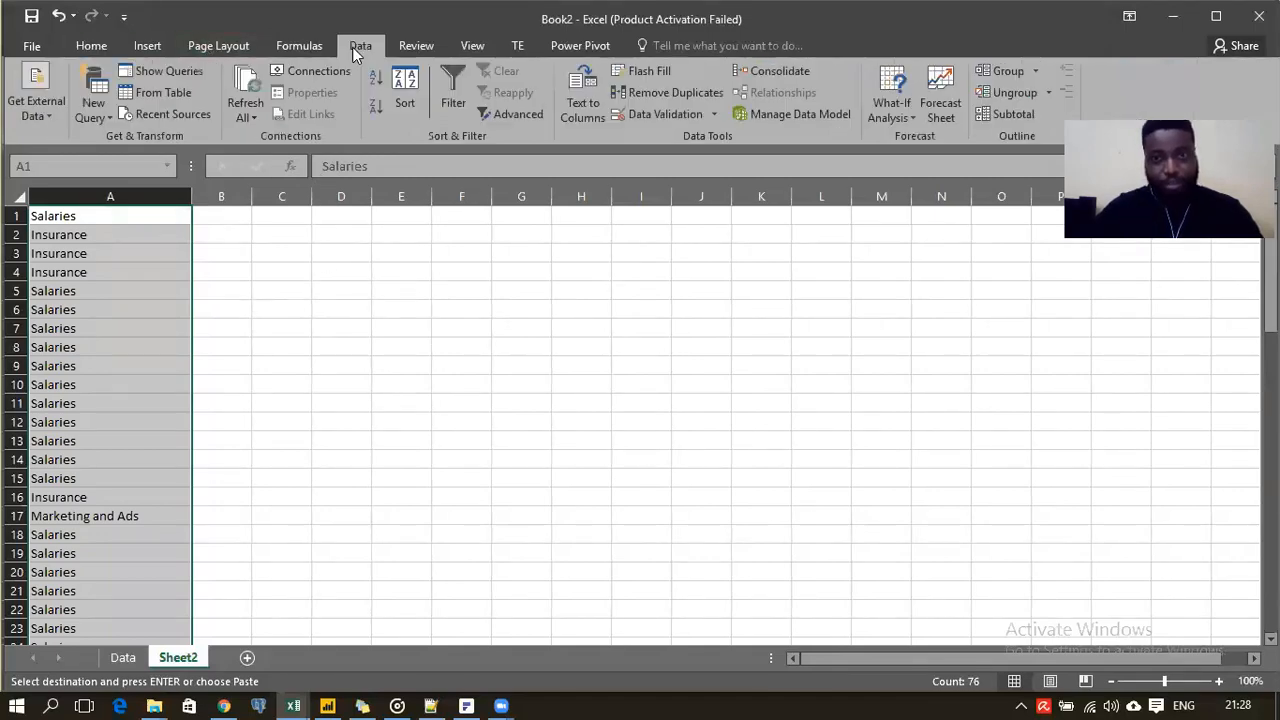
{"action": "left_click", "coordinate": [669, 96]}
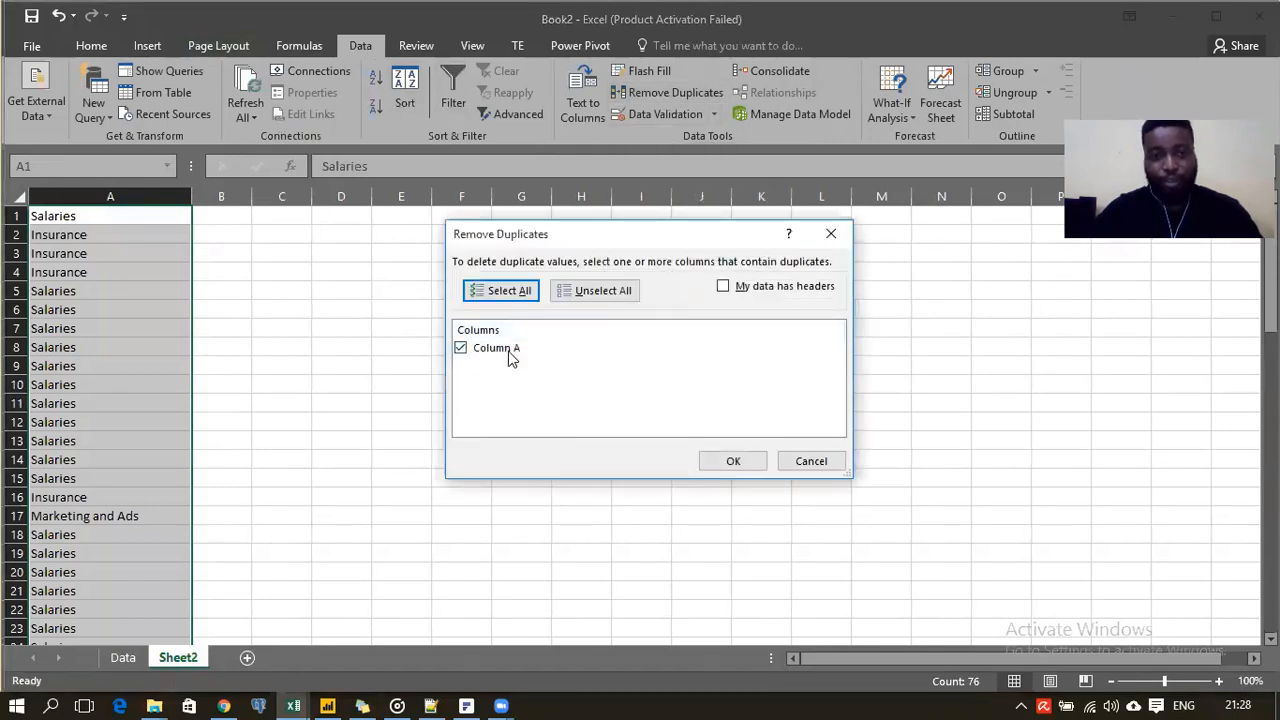
{"action": "left_click", "coordinate": [734, 463]}
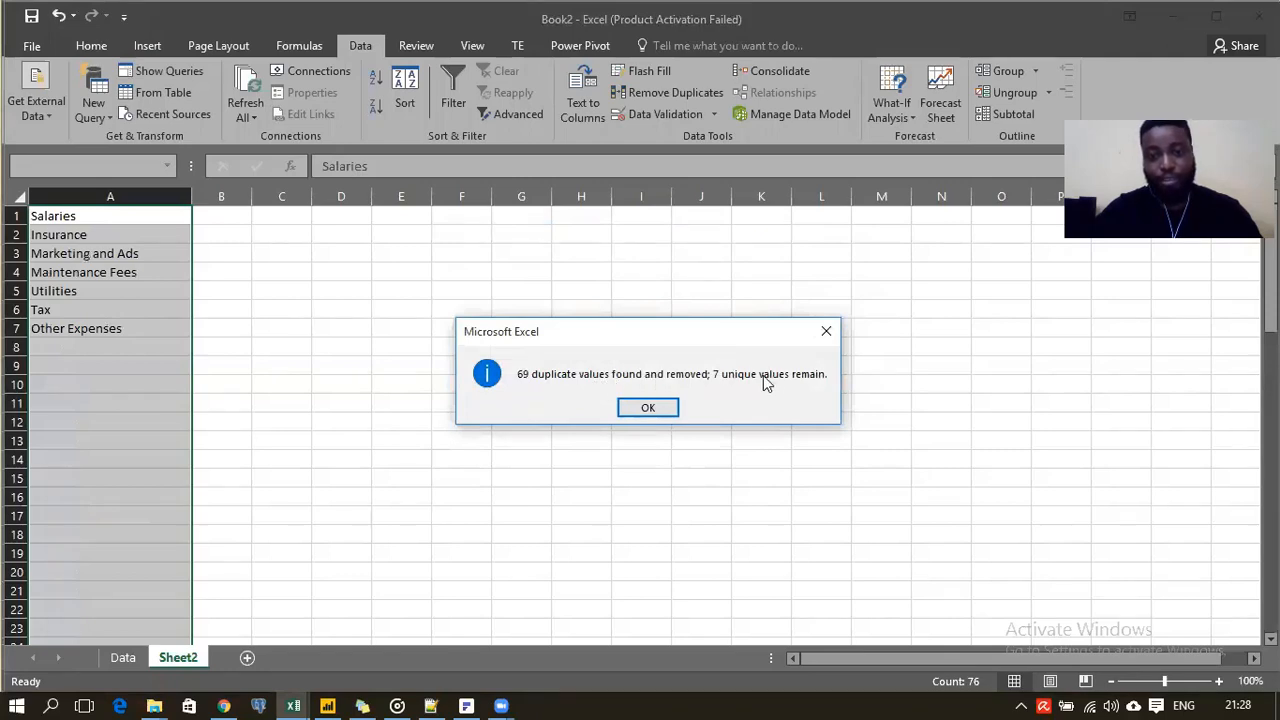
{"action": "left_click", "coordinate": [660, 408]}
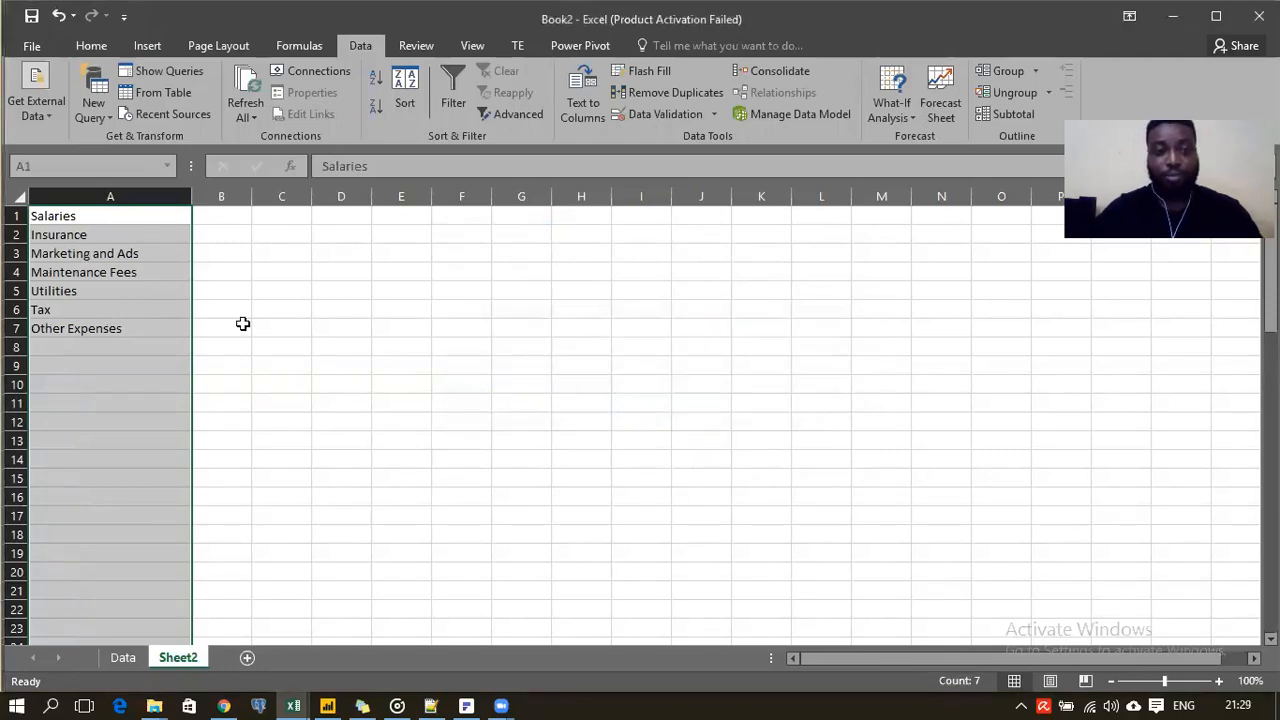
Move the list of unique categories from A1:A7 to F2:F8 on Sheet2
{"action": "left_click_drag", "start_coordinate": [115, 218], "coordinate": [114, 328]}
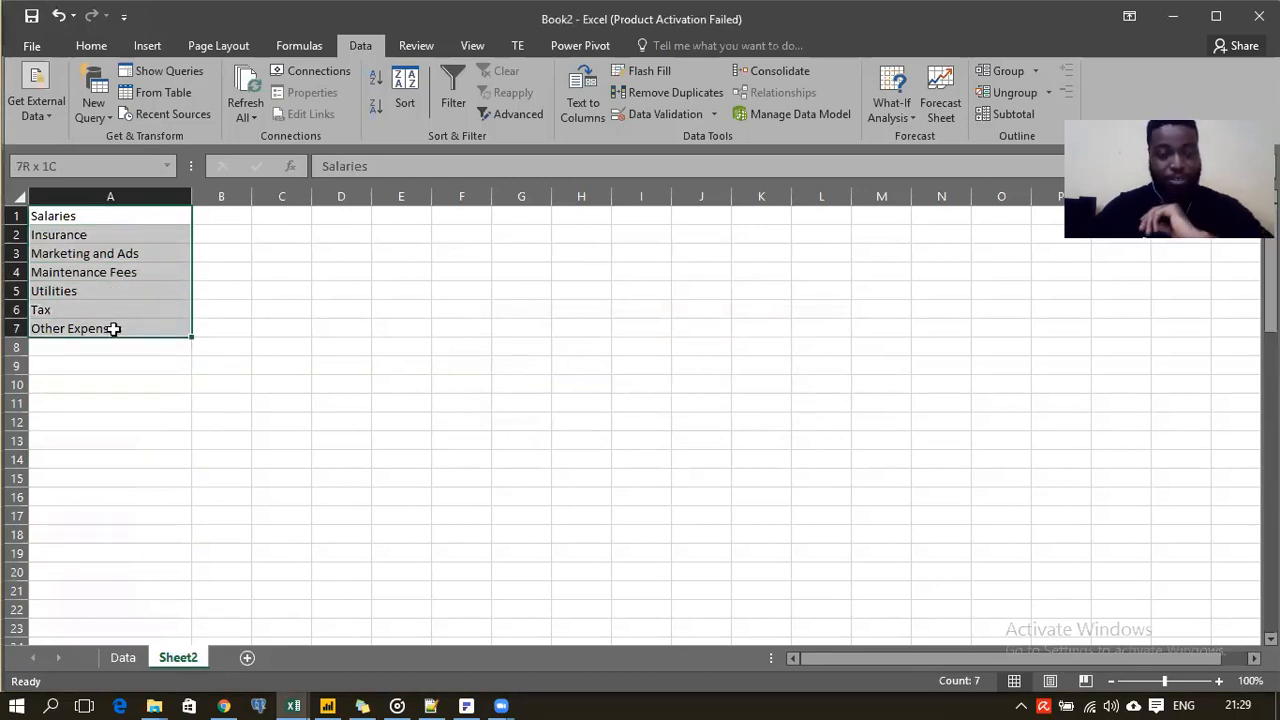
{"action": "left_click_drag", "start_coordinate": [190, 222], "coordinate": [465, 220]}
Copy the header row A1:D1 from the Data sheet and paste it at A1 on Sheet2
{"action": "left_click", "coordinate": [130, 657]}
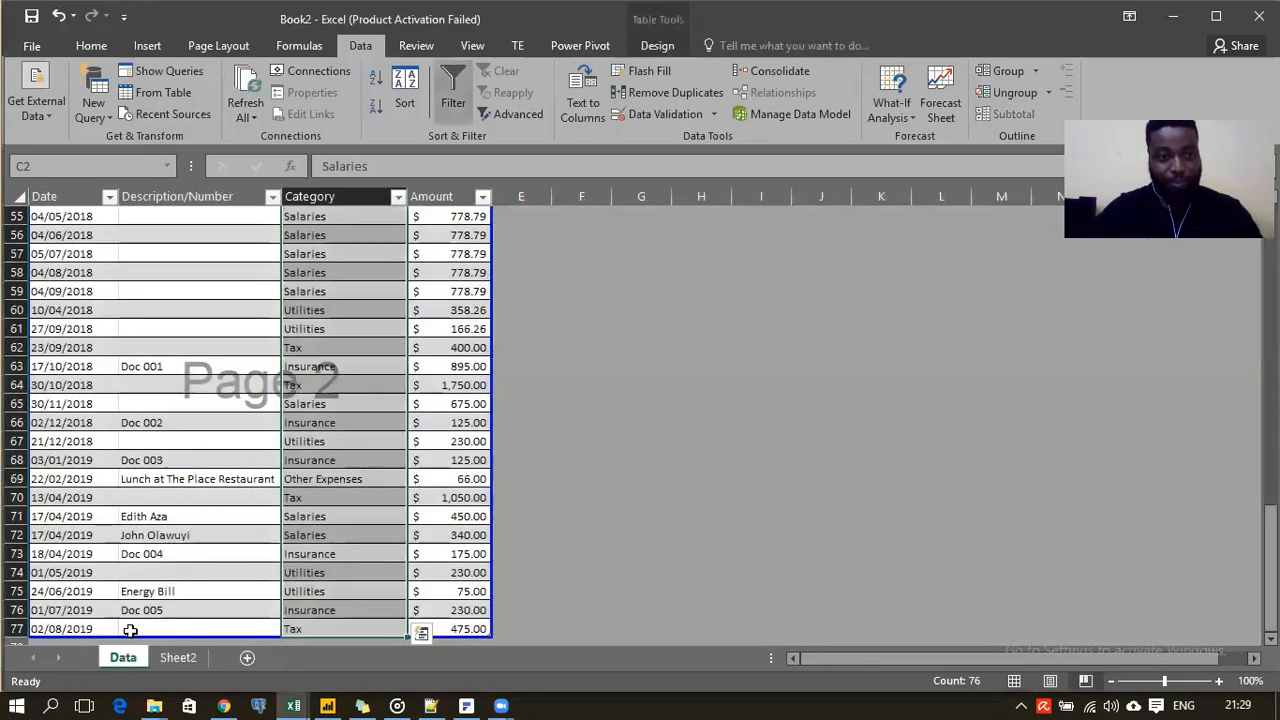
{"action": "scroll", "coordinate": [151, 322], "scroll_direction": "up", "scroll_amount": 18}
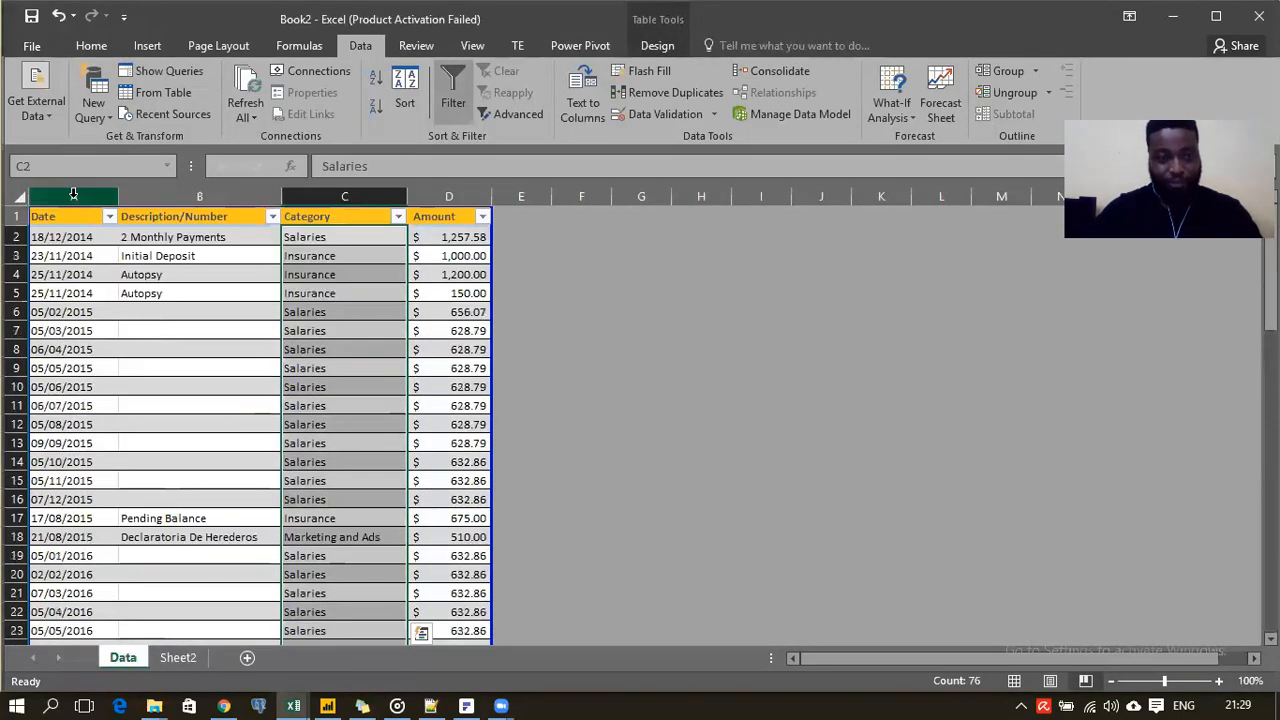
{"action": "left_click", "coordinate": [51, 216]}
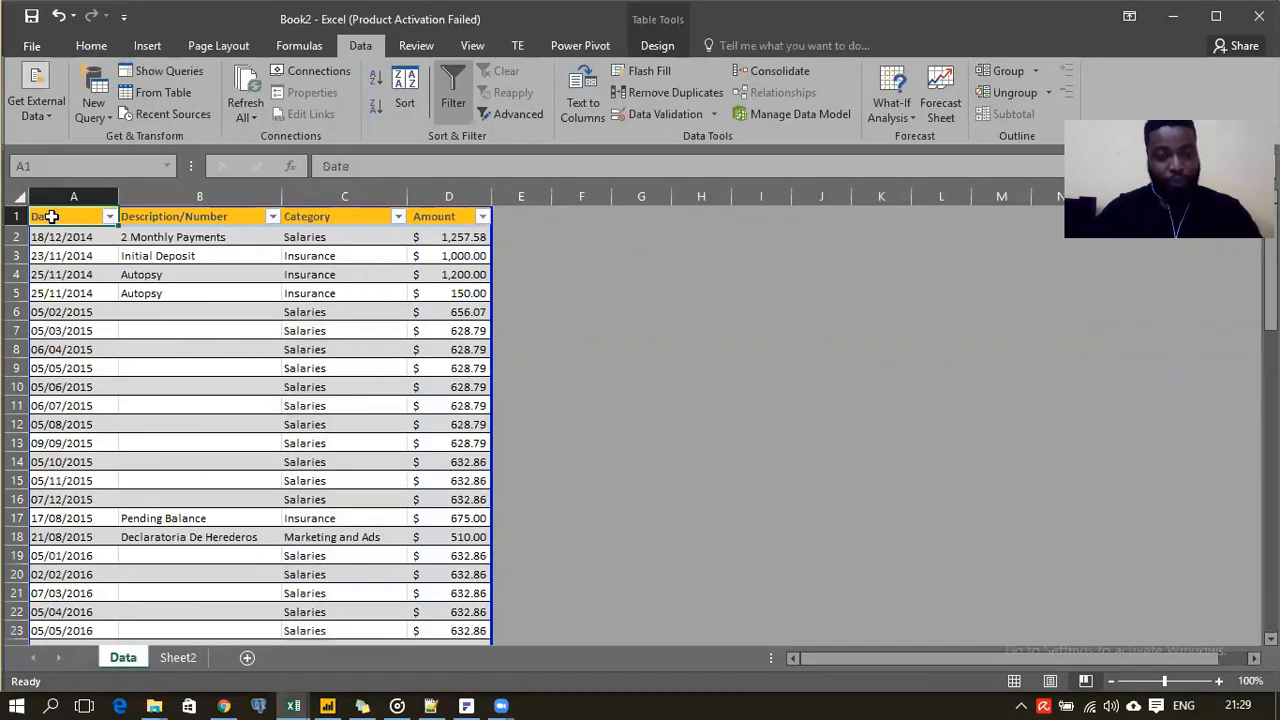
{"action": "left_click_drag", "start_coordinate": [51, 216], "coordinate": [449, 216]}
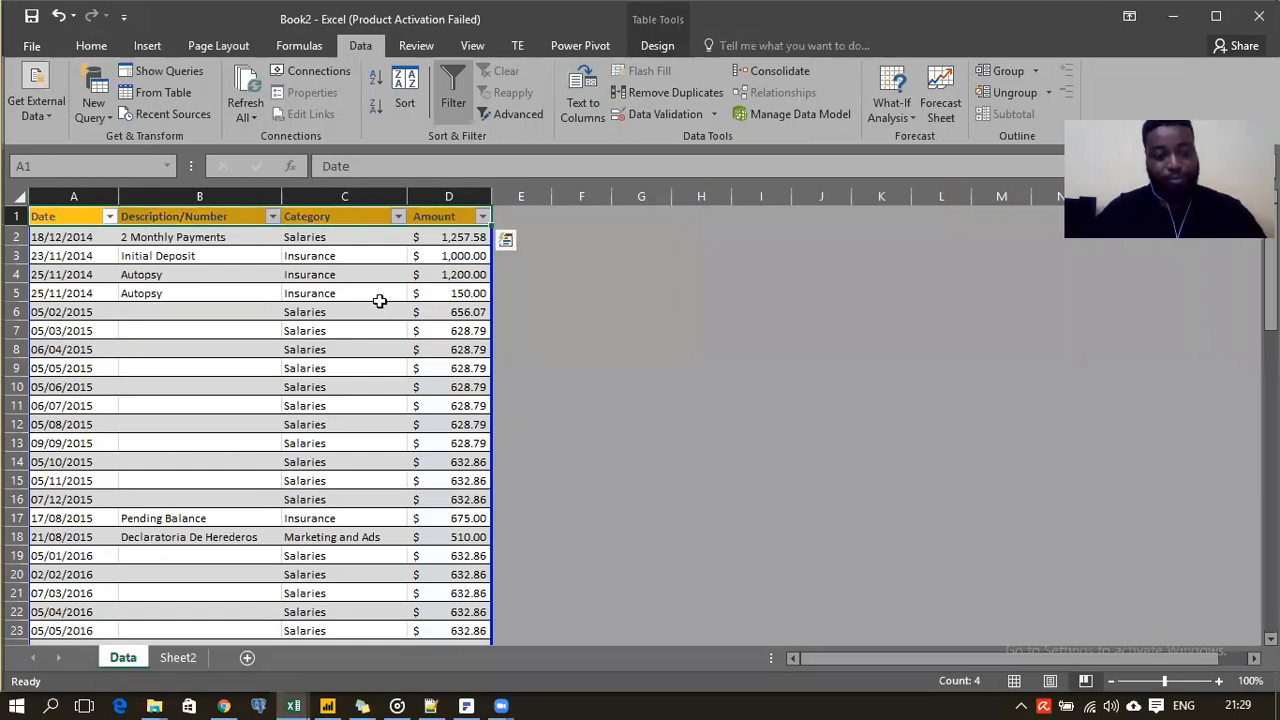
{"action": "key", "text": "ctrl+c"}
{"action": "left_click", "coordinate": [178, 657]}
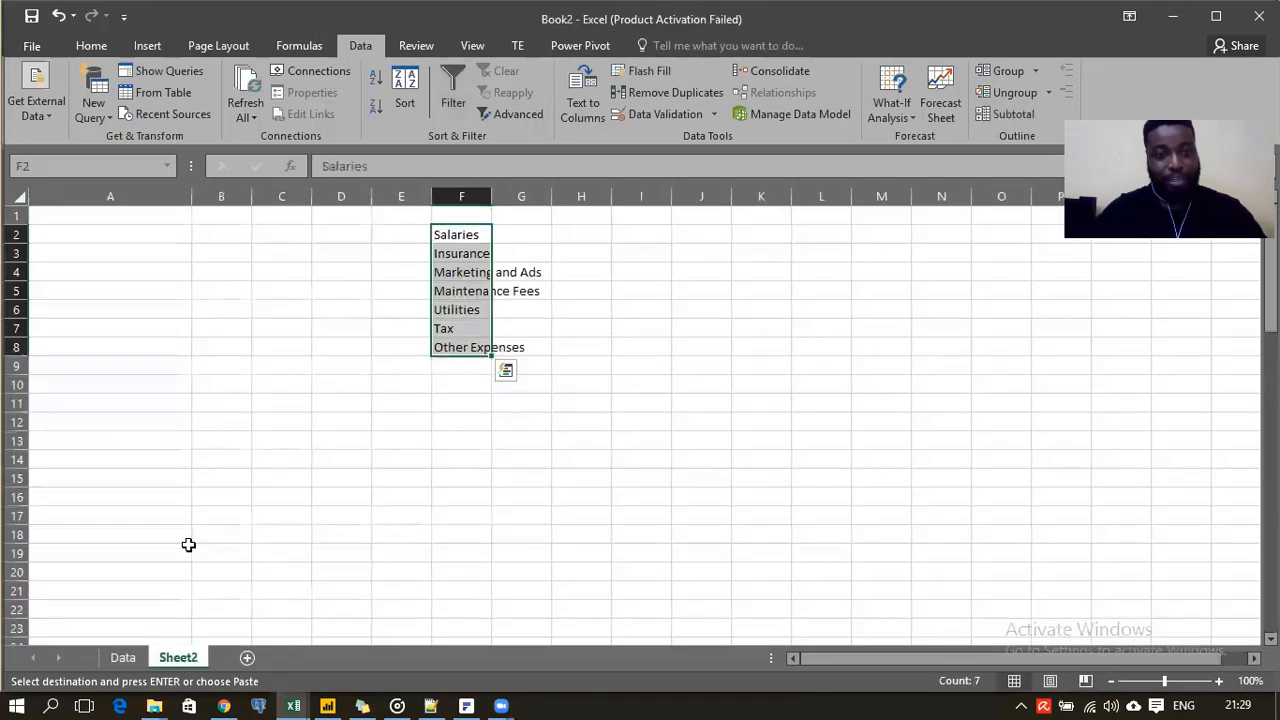
{"action": "left_click", "coordinate": [74, 213]}
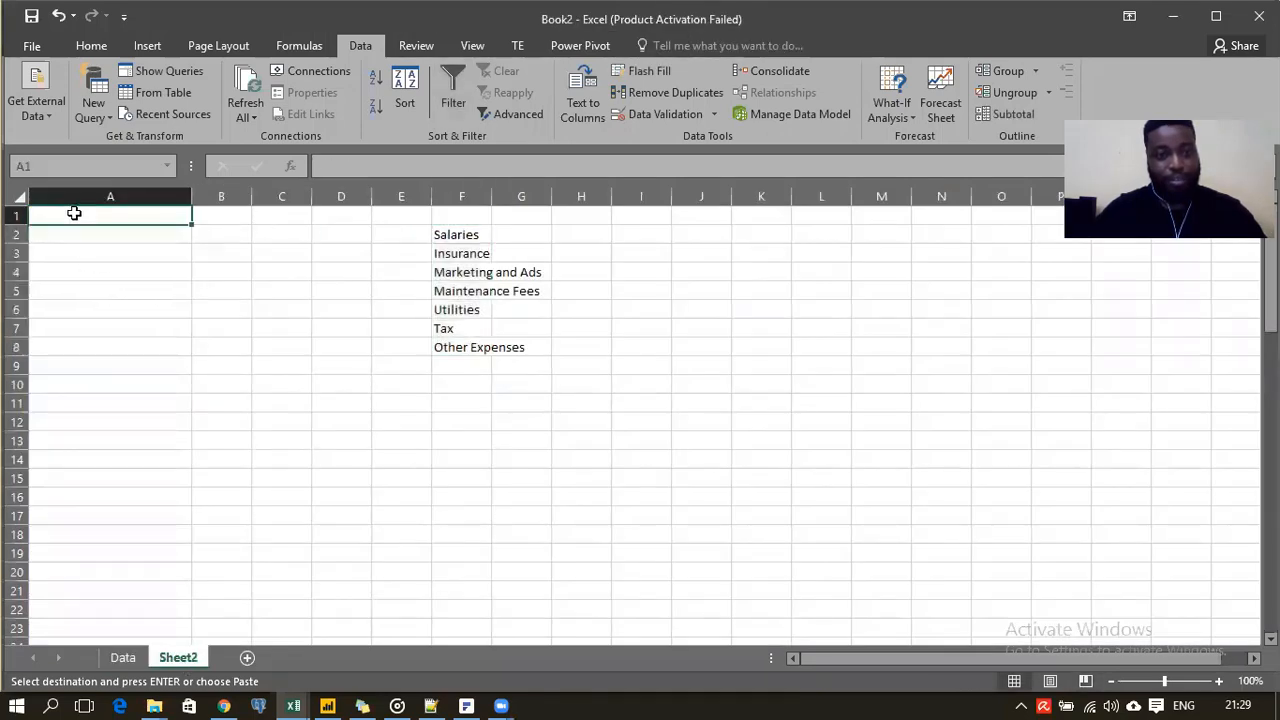
{"action": "key", "text": "ctrl+v"}
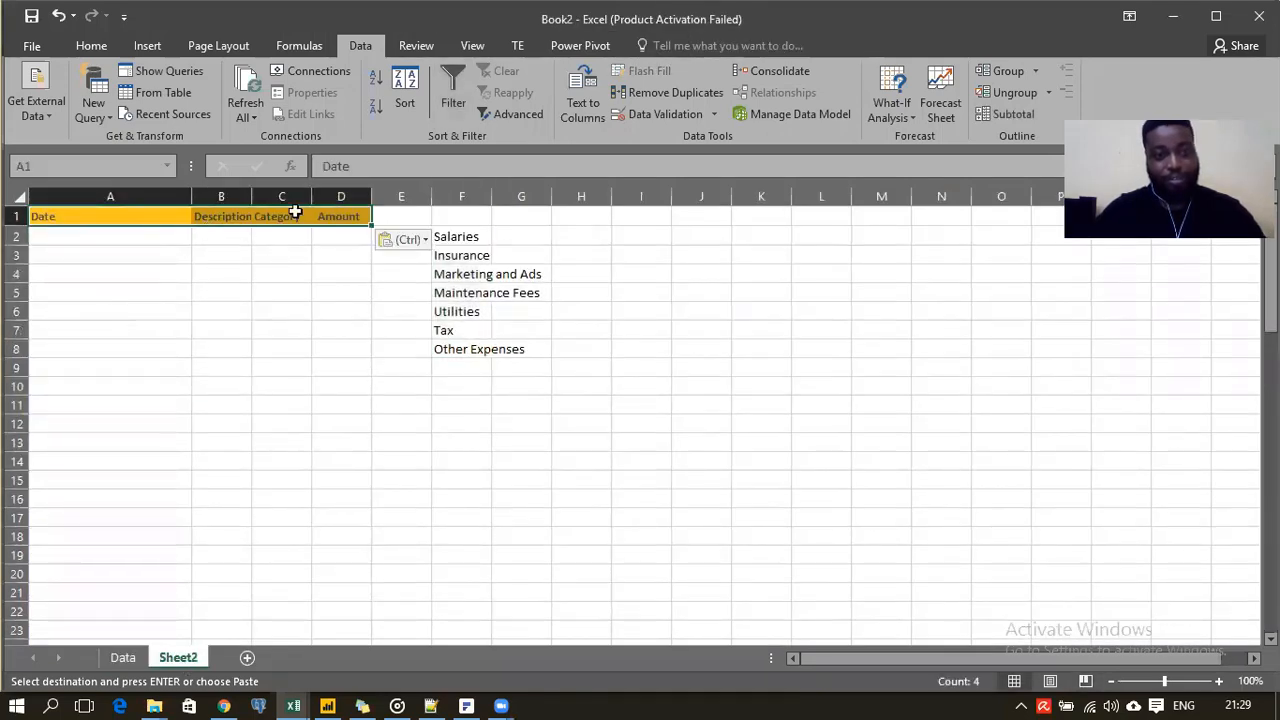
Widen columns B to D on Sheet2 to show their full headers and narrow the Date column
{"action": "left_click_drag", "start_coordinate": [250, 190], "coordinate": [328, 190]}
{"action": "left_click_drag", "start_coordinate": [464, 190], "coordinate": [414, 190]}
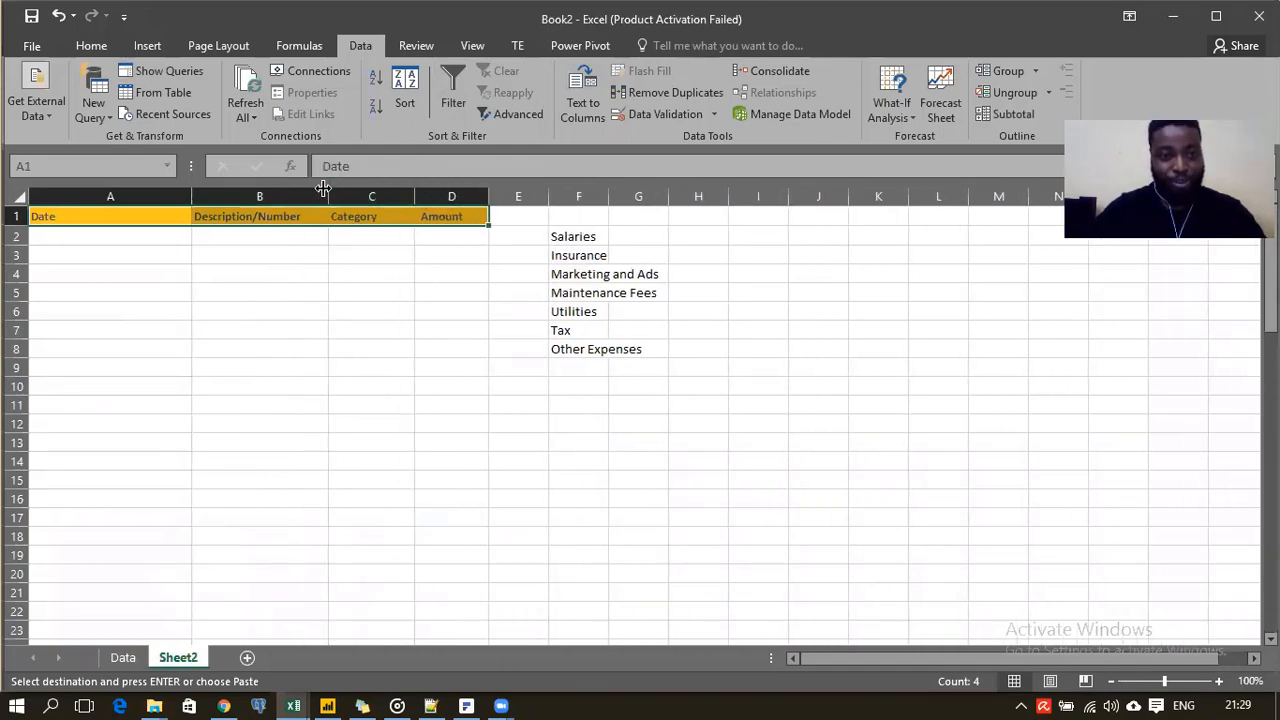
{"action": "left_click_drag", "start_coordinate": [328, 190], "coordinate": [343, 190]}
{"action": "left_click", "coordinate": [123, 217]}
{"action": "left_click_drag", "start_coordinate": [190, 193], "coordinate": [155, 197]}
Enter the date 01-Mar-2020 in A2 and the description Doc 001 in B2
{"action": "left_click", "coordinate": [117, 238]}
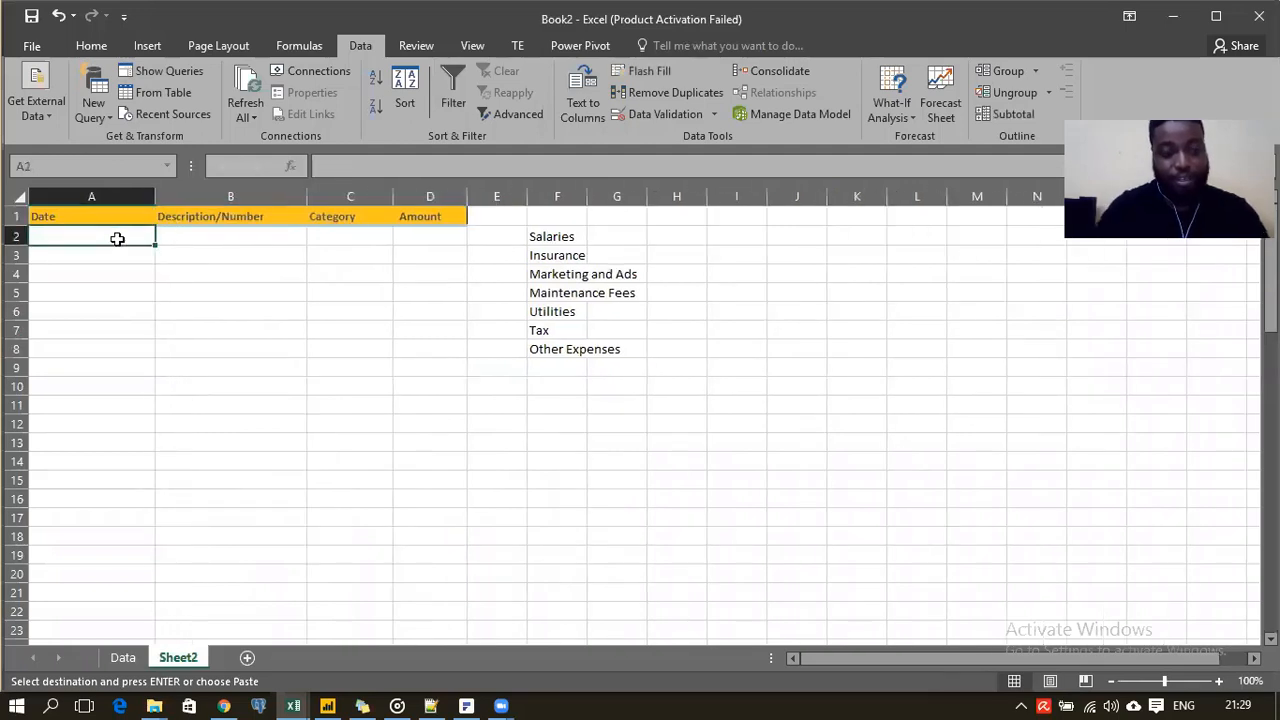
{"action": "type", "text": "01/"}
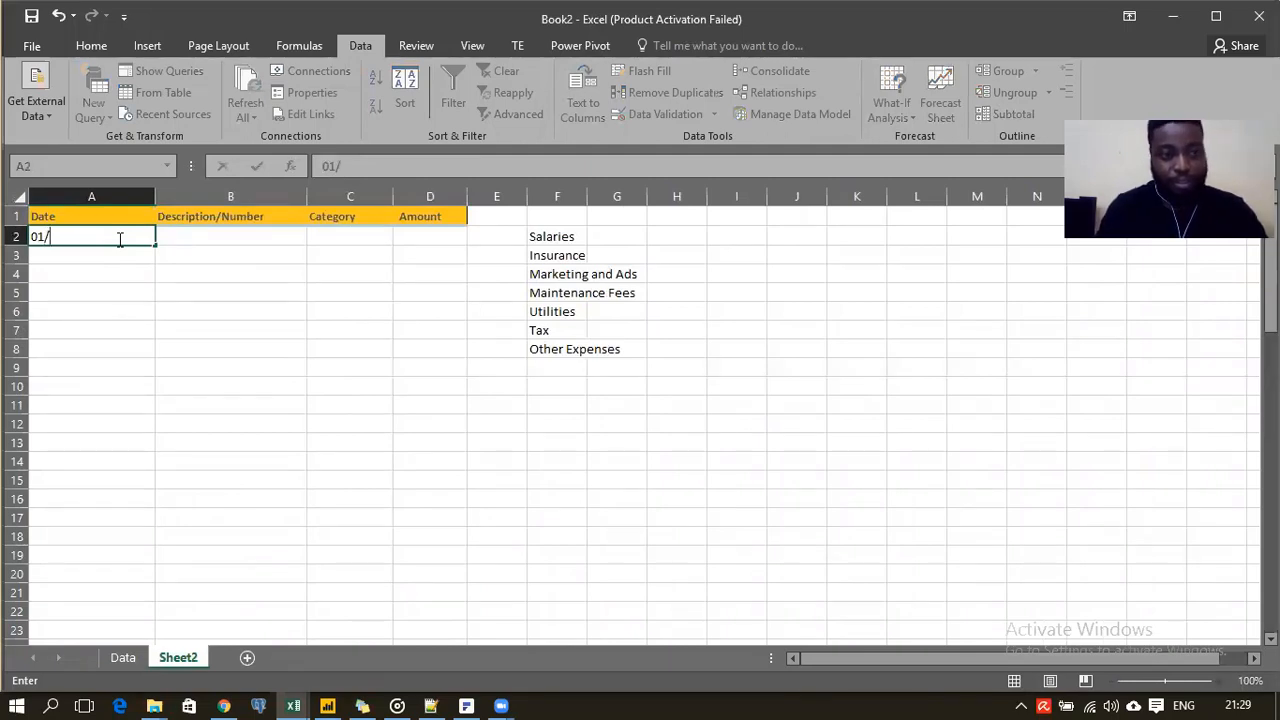
{"action": "key", "text": "BackSpace"}
{"action": "type", "text": "-Ma"}
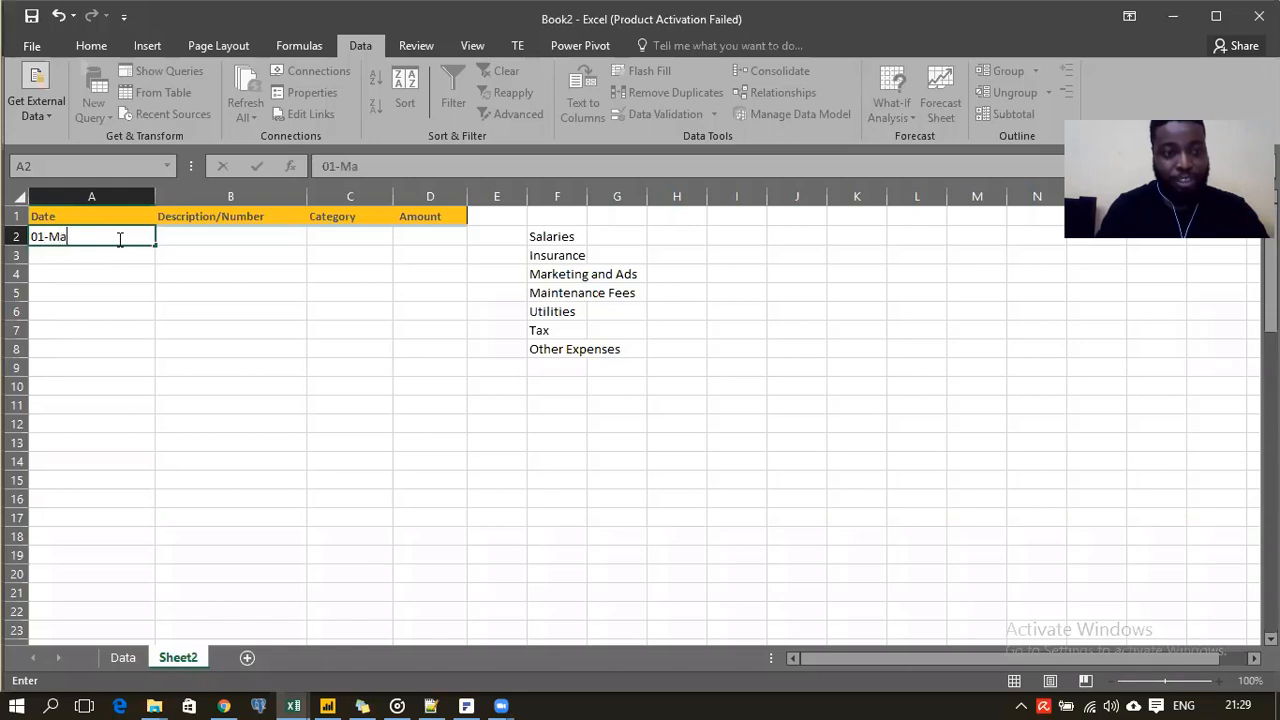
{"action": "type", "text": "r-202"}
{"action": "key", "text": "Tab"}
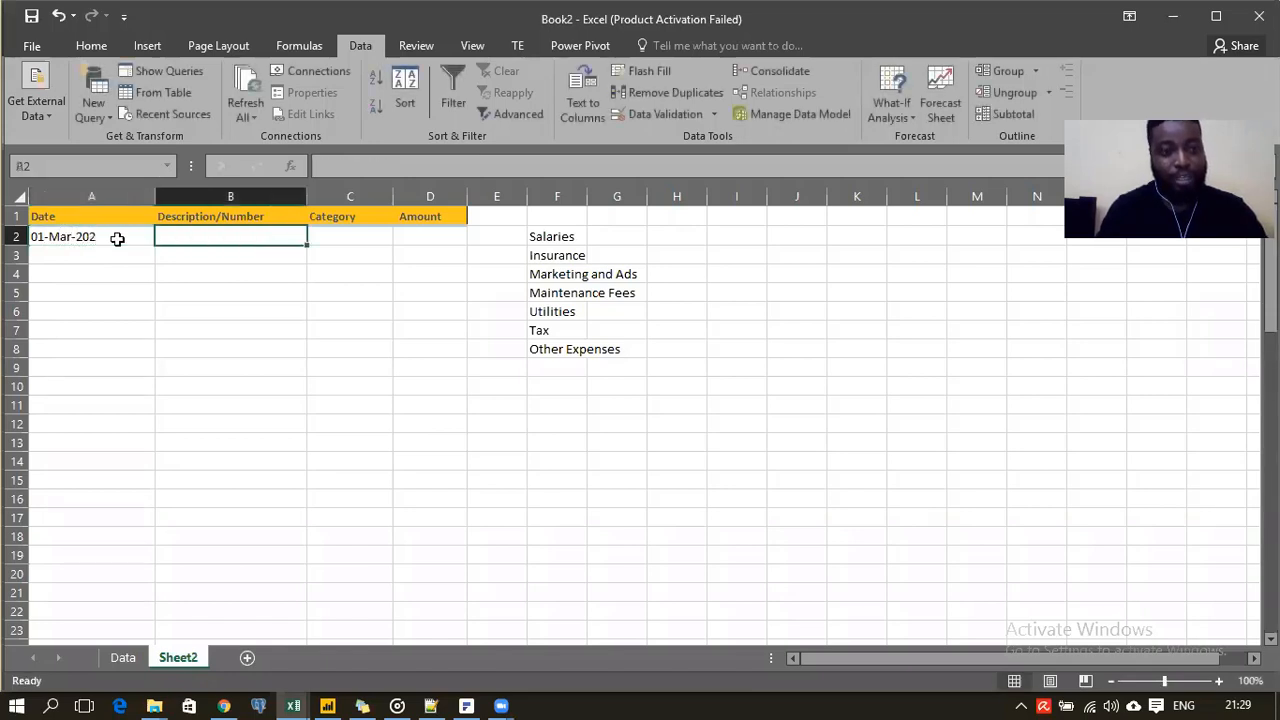
{"action": "double_click", "coordinate": [117, 238]}
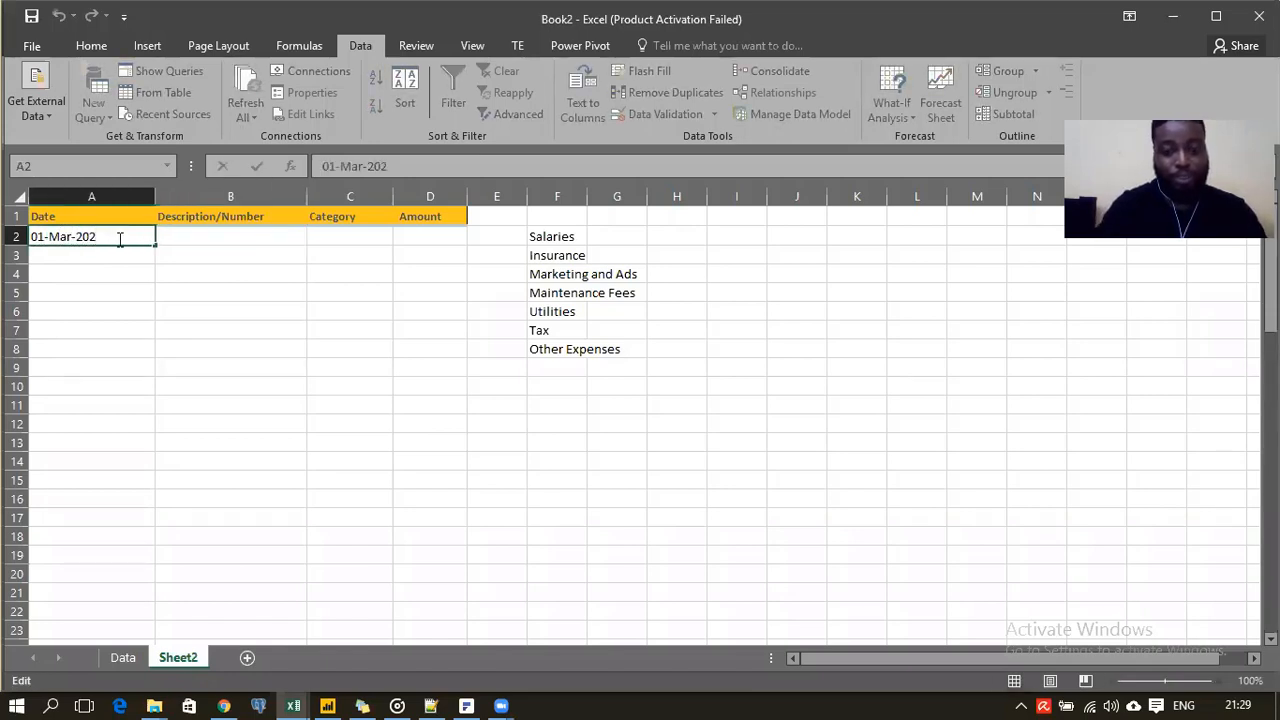
{"action": "type", "text": "0"}
{"action": "key", "text": "Tab"}
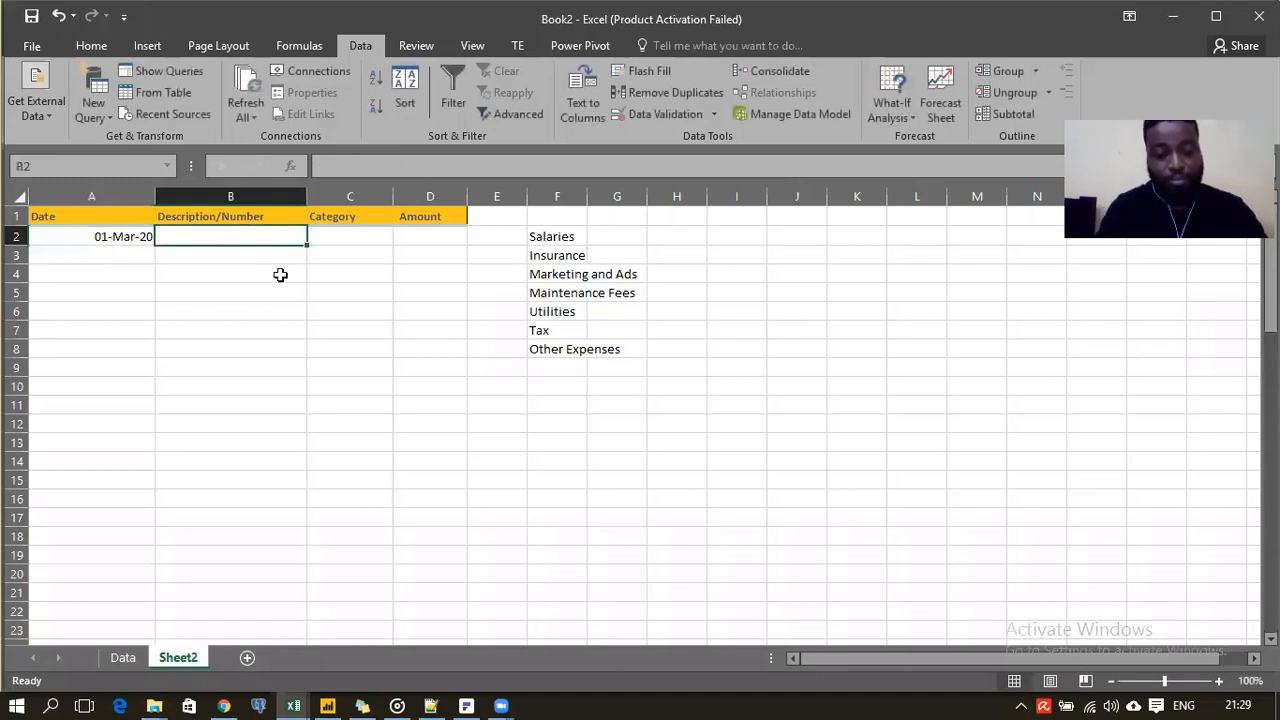
{"action": "type", "text": "Doc 001"}
{"action": "key", "text": "Tab"}
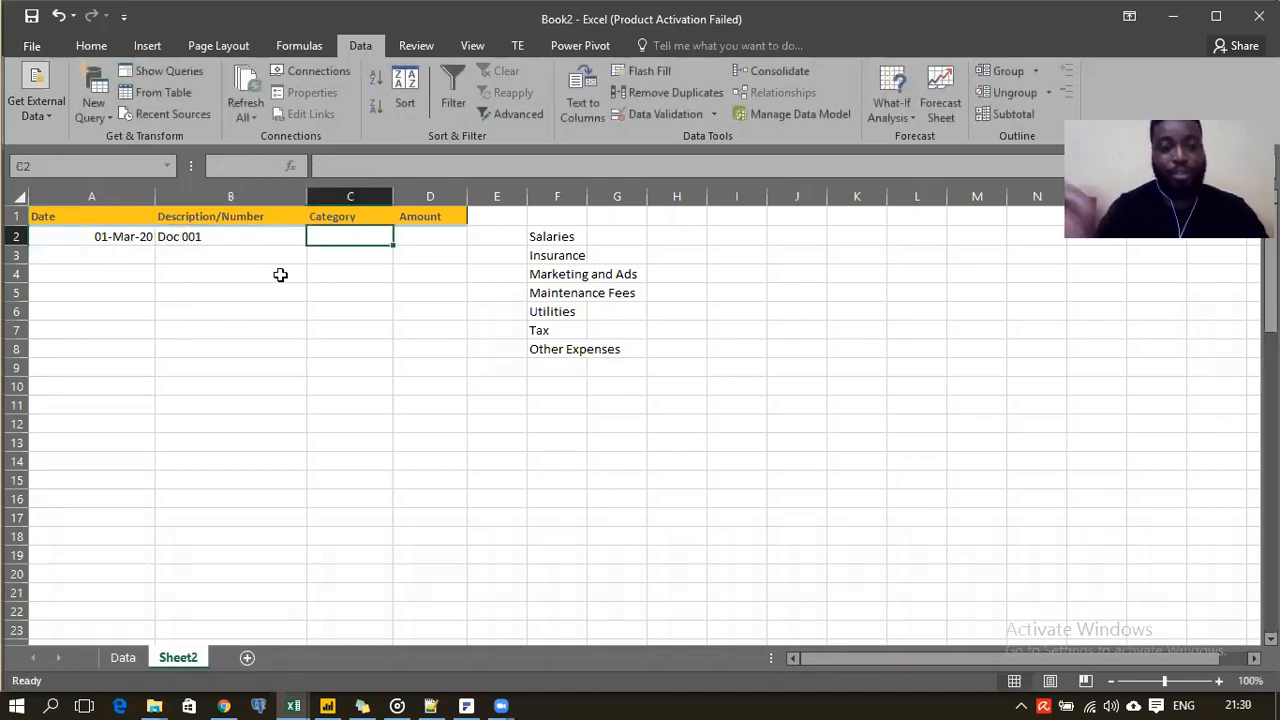
Add List data validation to the Category cell C2, using the categories in =$F$2:$F$8 as the source
{"action": "double_click", "coordinate": [340, 237]}
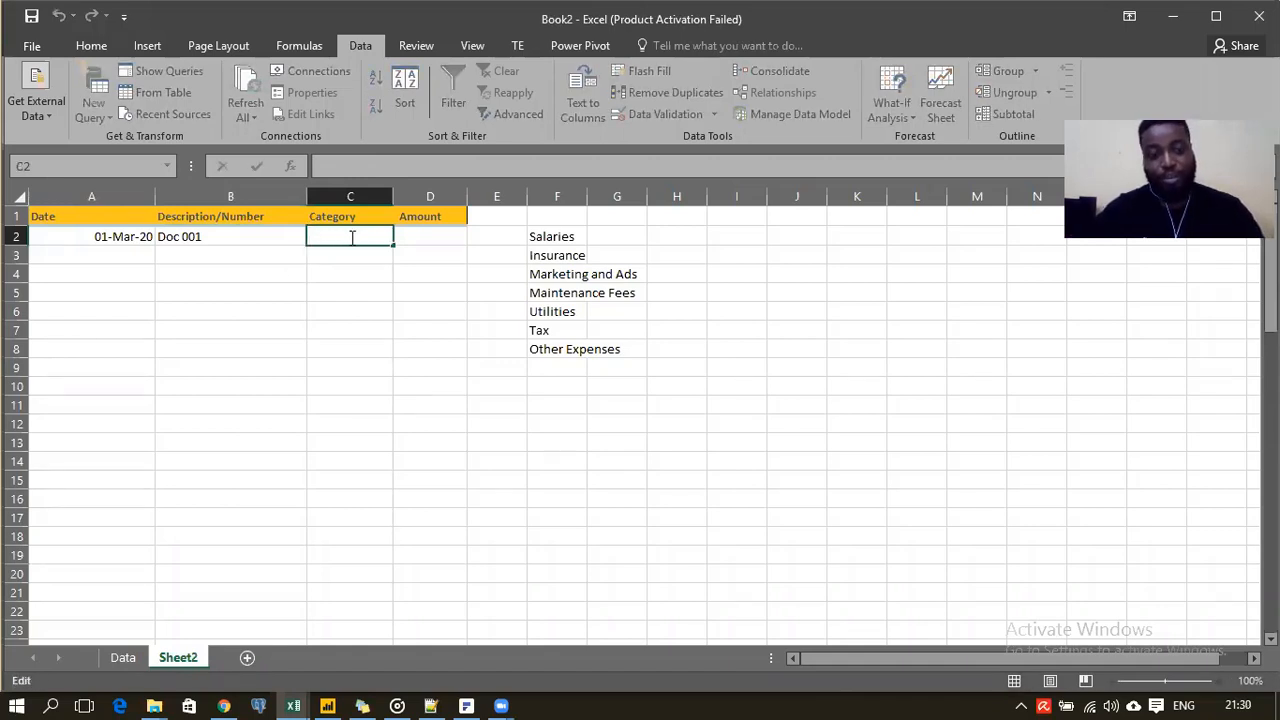
{"action": "key", "text": "Escape"}
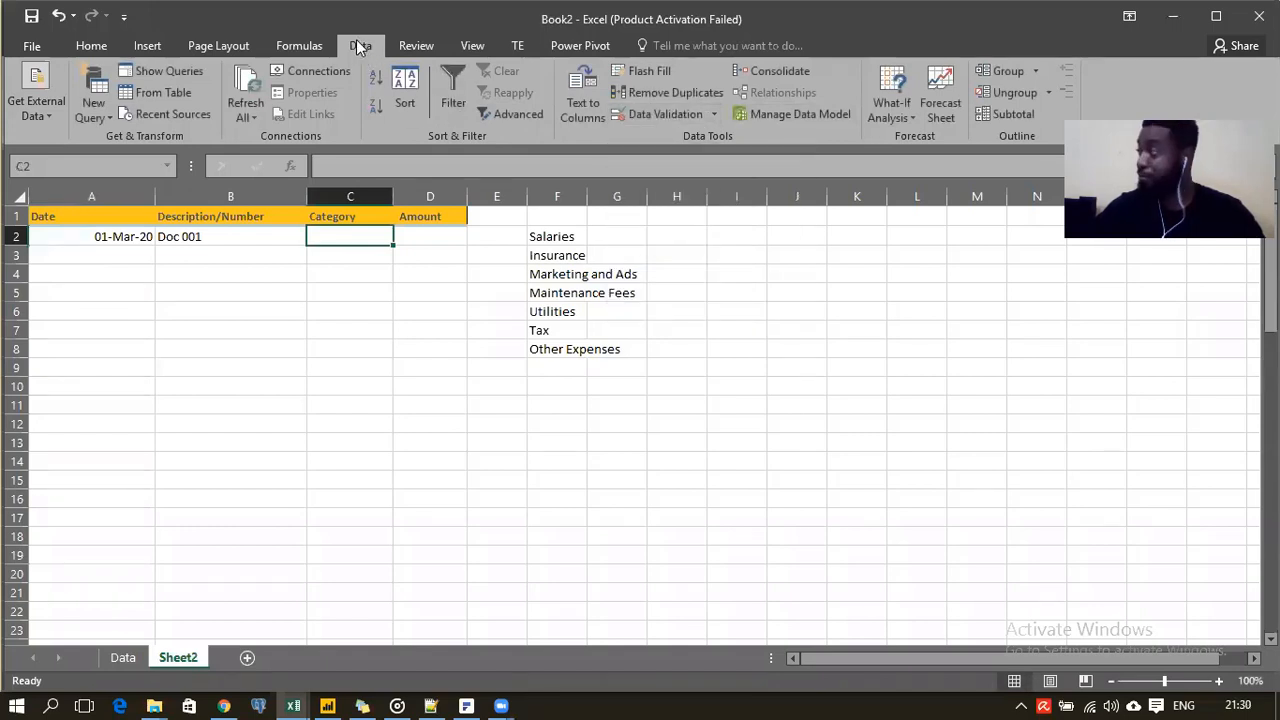
{"action": "left_click", "coordinate": [660, 112]}
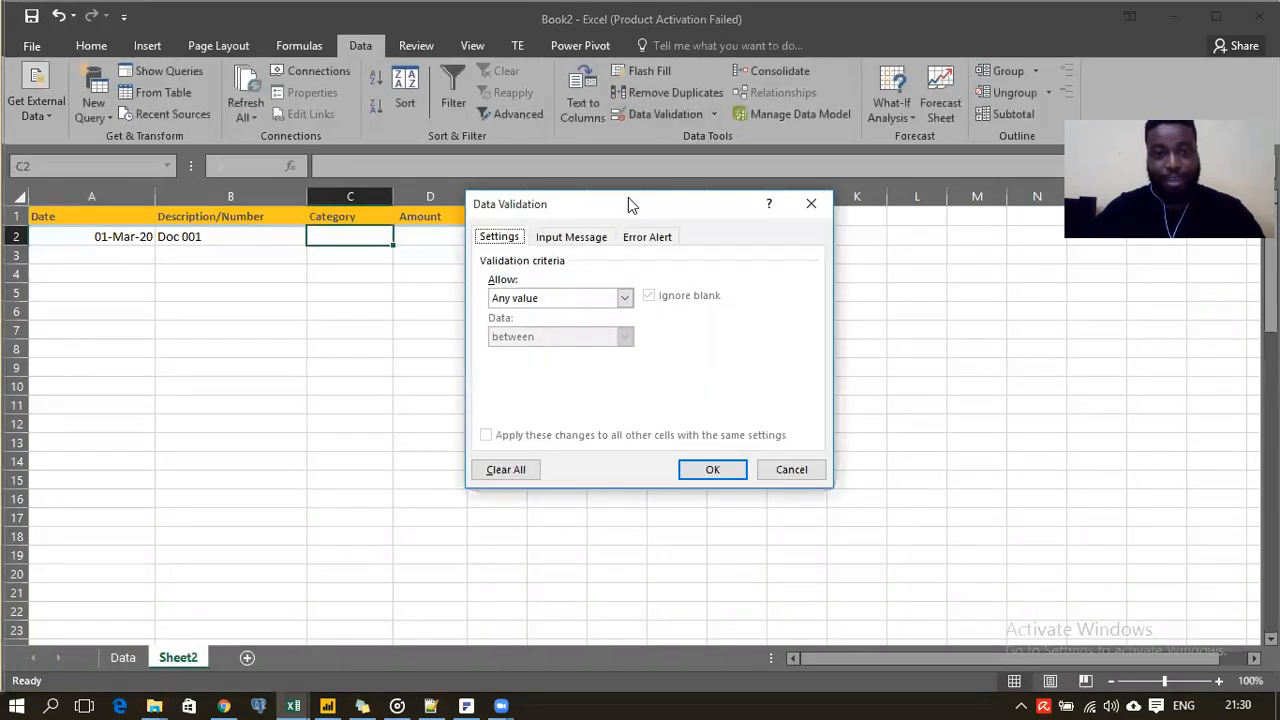
{"action": "left_click_drag", "start_coordinate": [628, 197], "coordinate": [282, 254]}
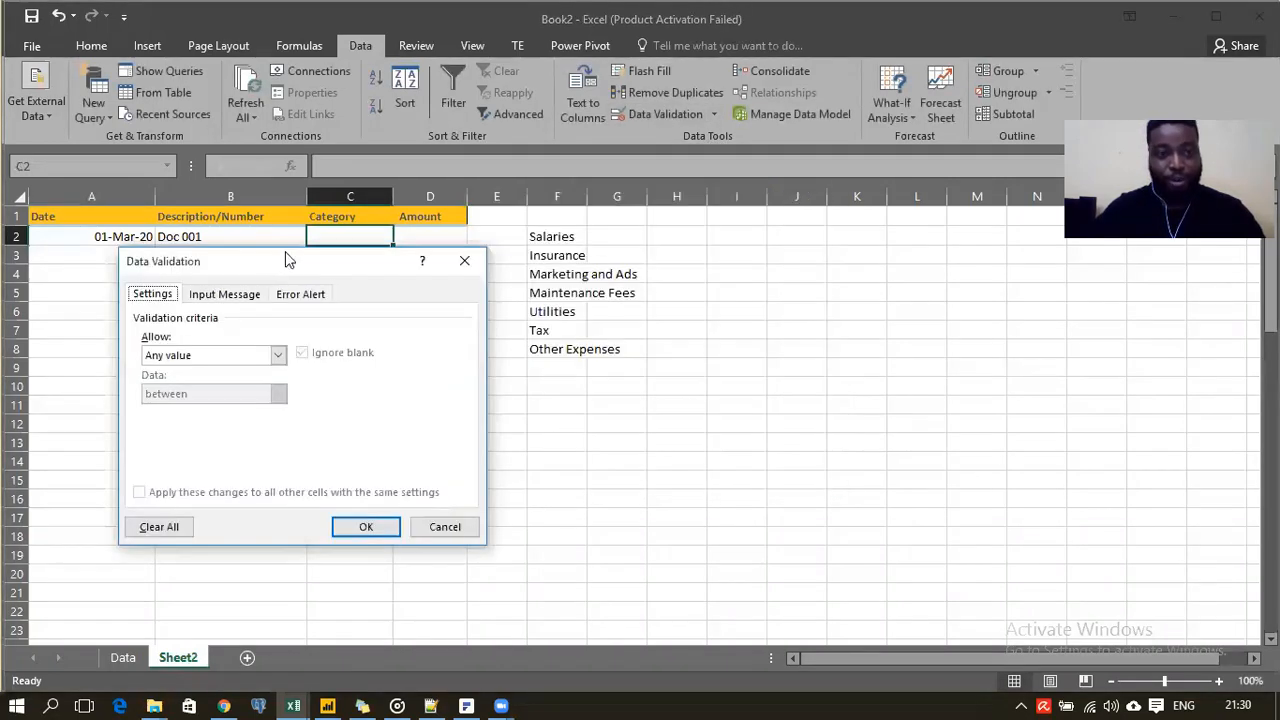
{"action": "left_click", "coordinate": [279, 356]}
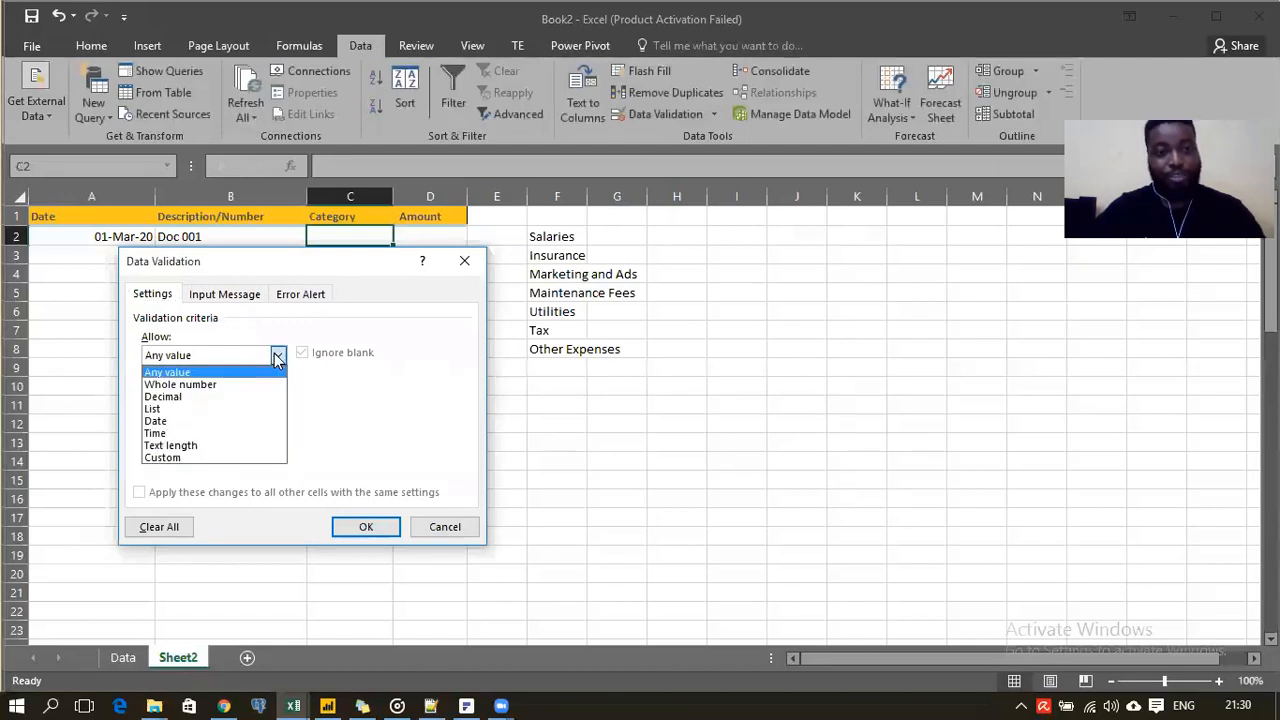
{"action": "left_click", "coordinate": [238, 410]}
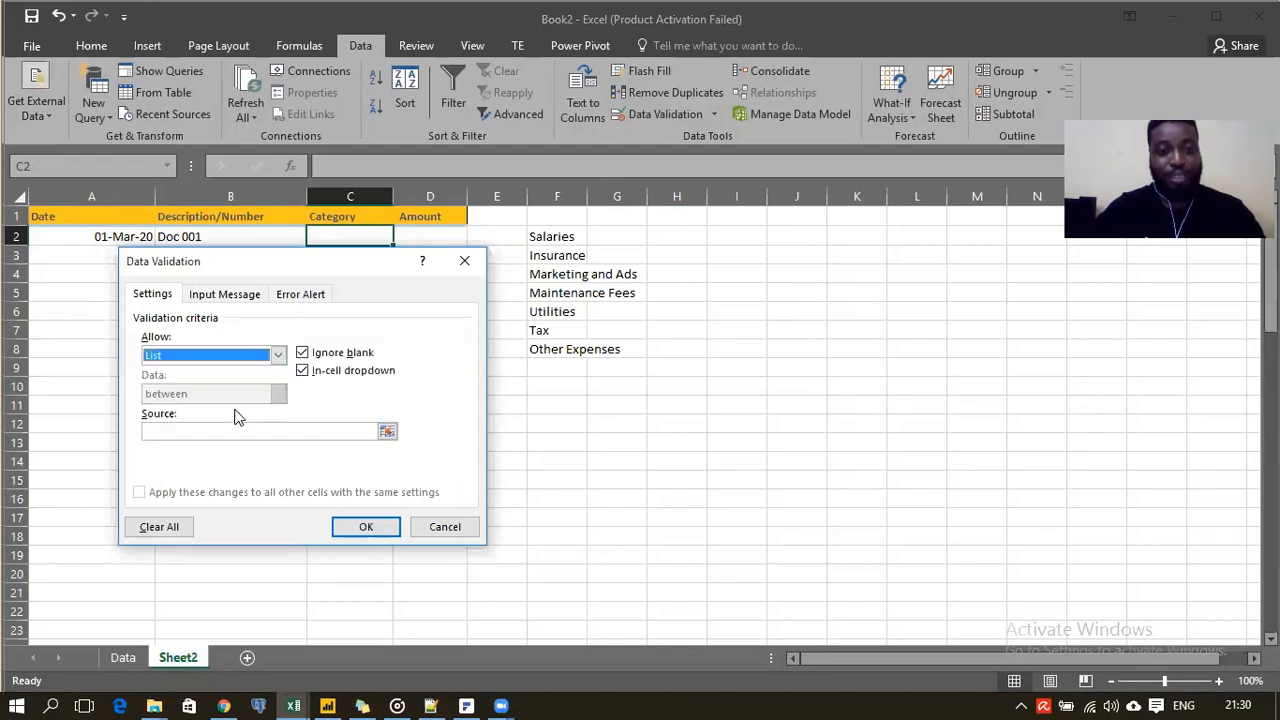
{"action": "left_click", "coordinate": [211, 431]}
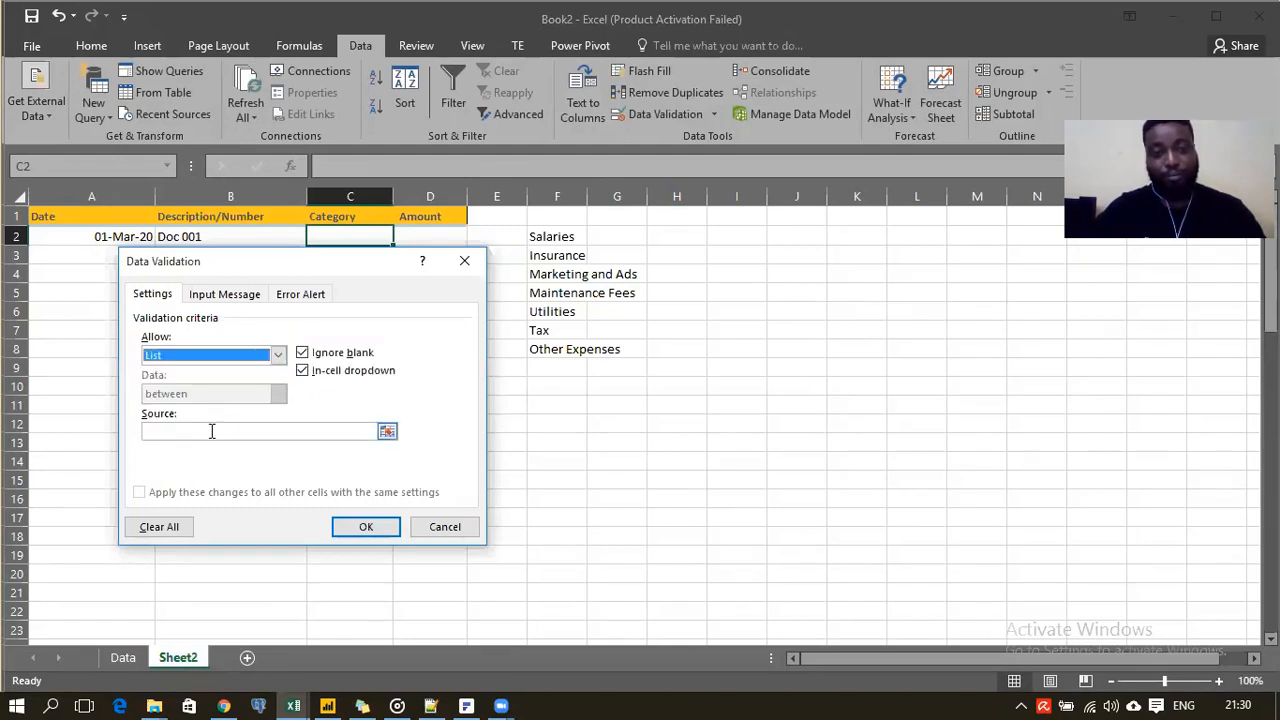
{"action": "left_click", "coordinate": [211, 431]}
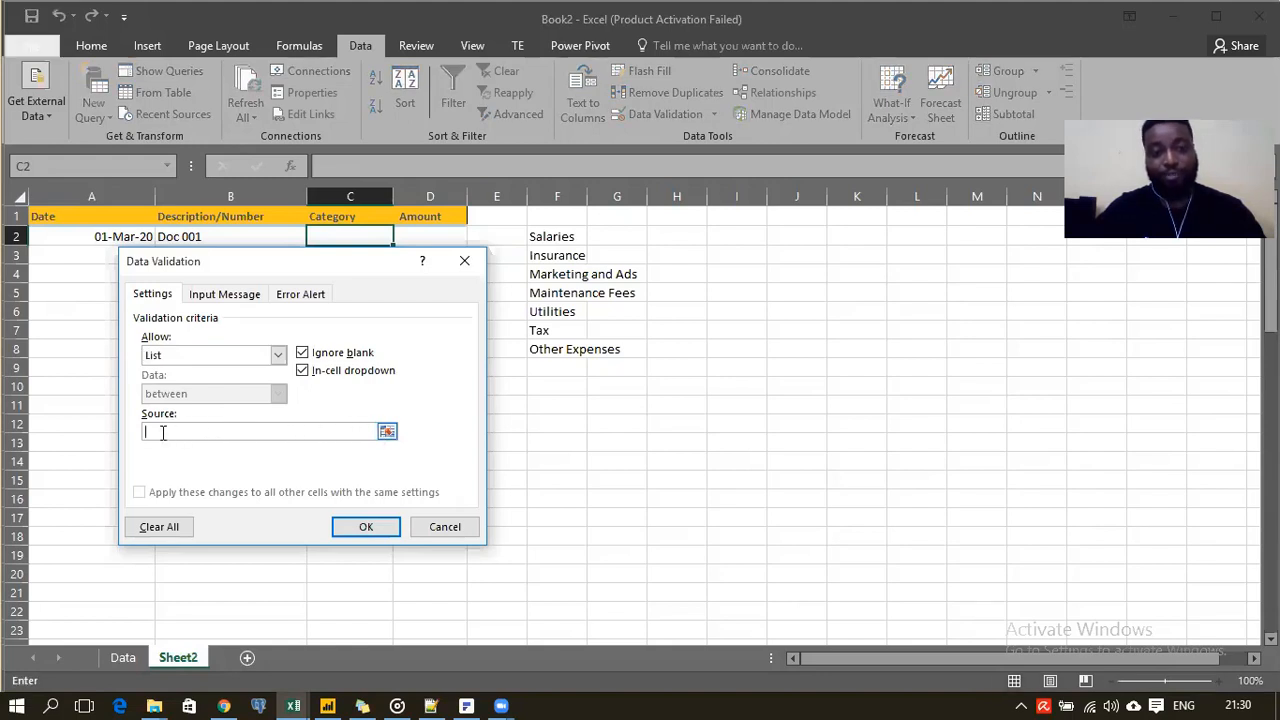
{"action": "left_click", "coordinate": [387, 431]}
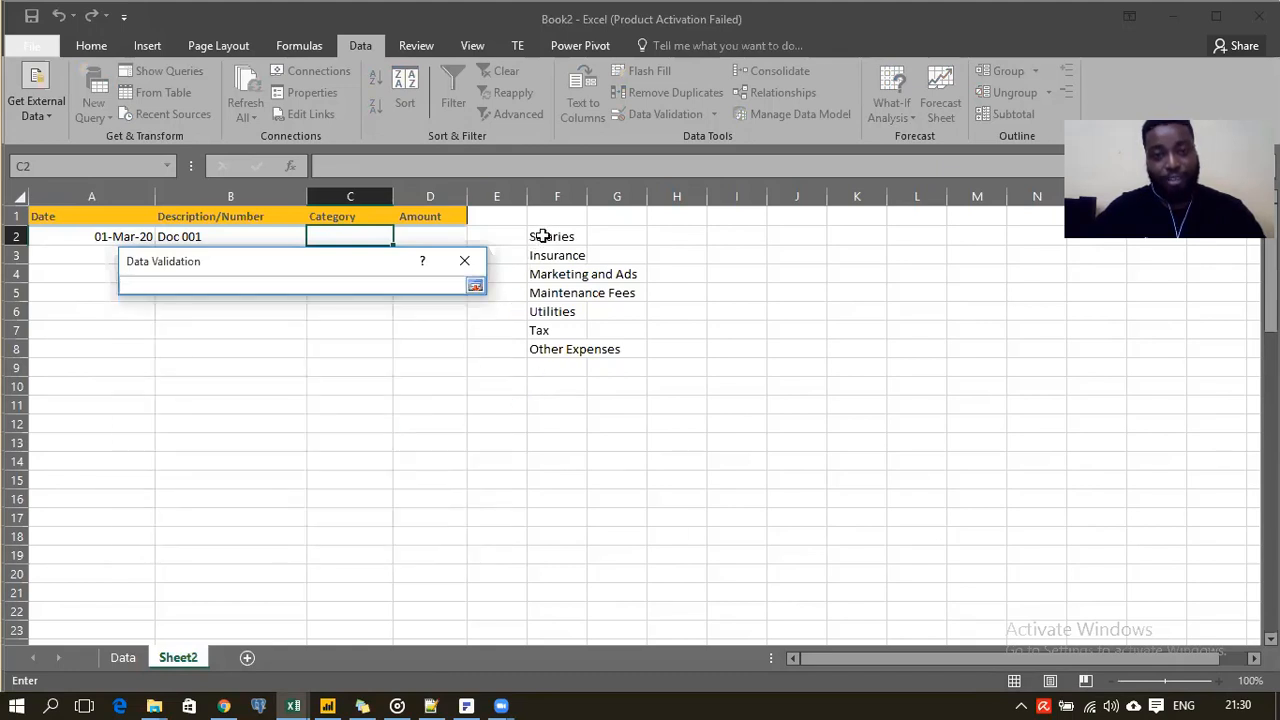
{"action": "left_click_drag", "start_coordinate": [541, 236], "coordinate": [560, 345]}
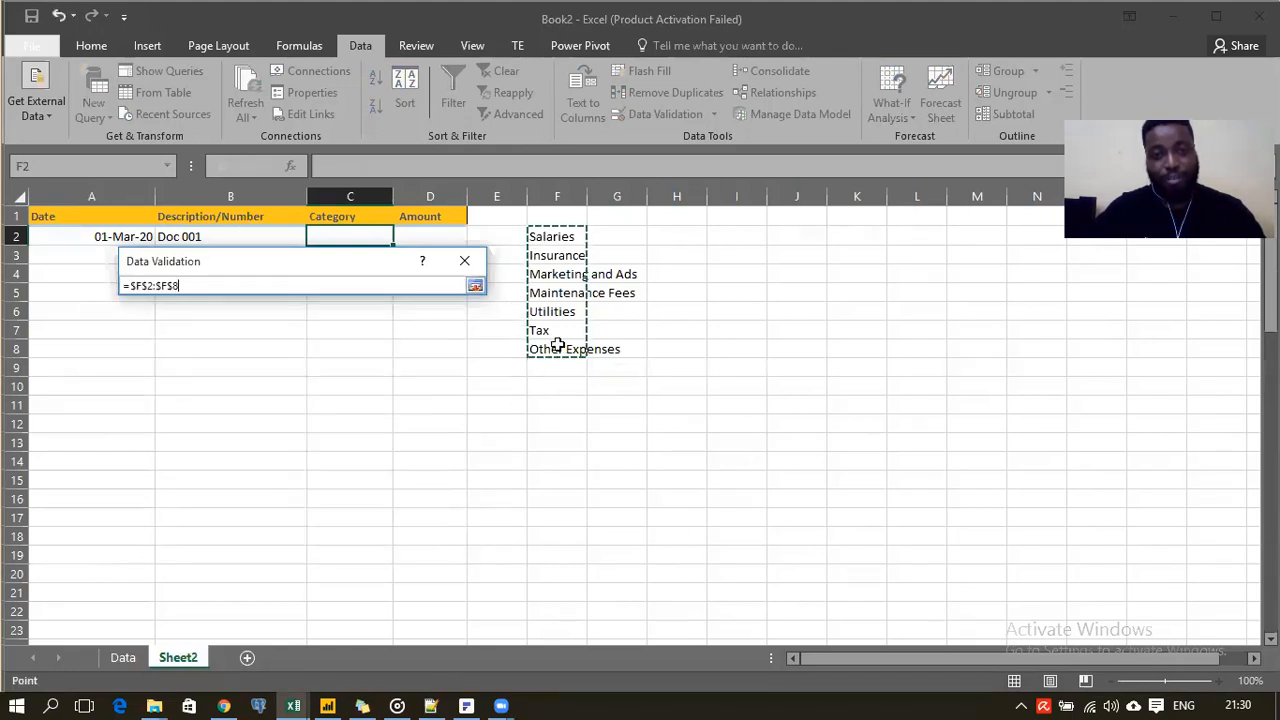
{"action": "key", "text": "Return"}
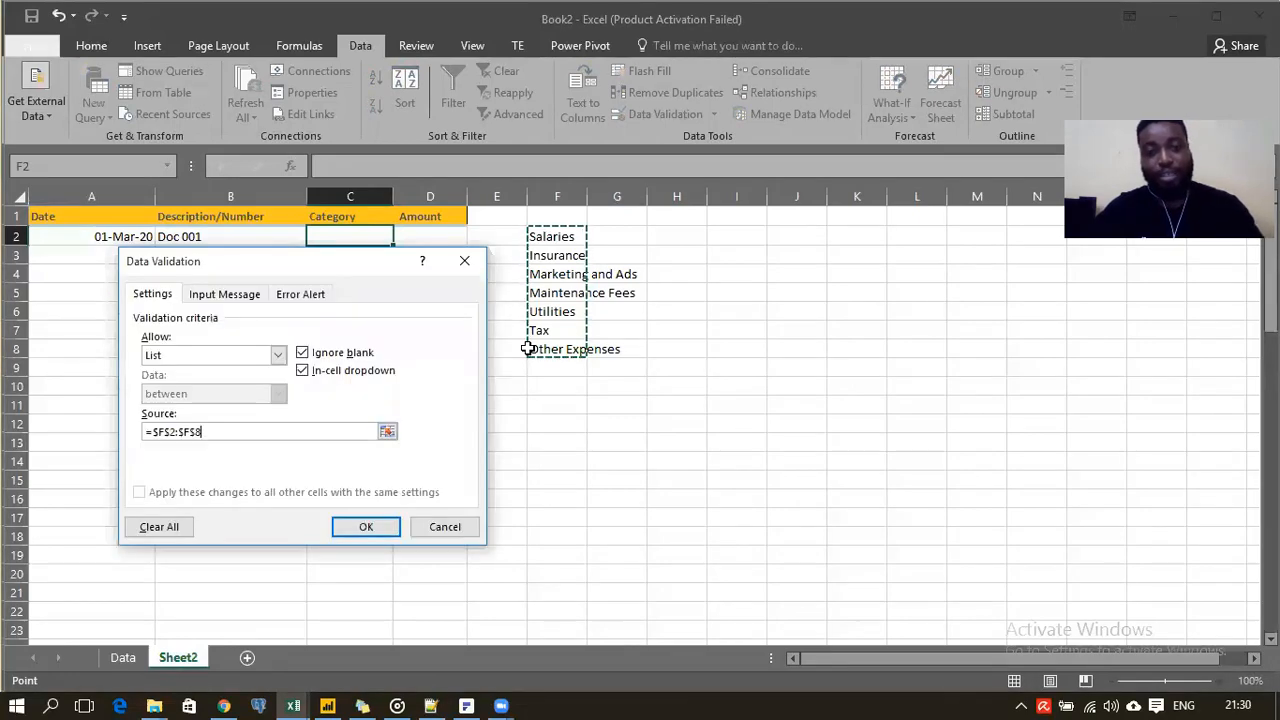
{"action": "left_click", "coordinate": [363, 527]}
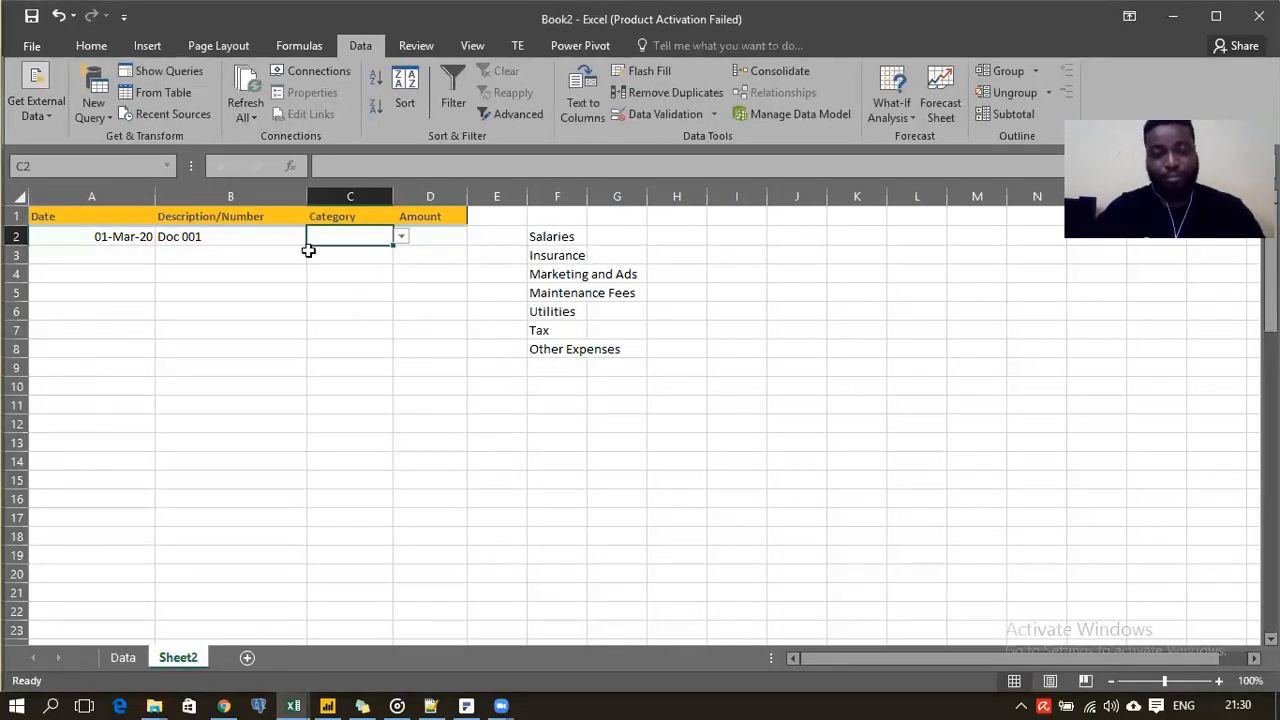
Choose Marketing and Ads as the category in C2 and fit column C to its contents
{"action": "left_click", "coordinate": [401, 236]}
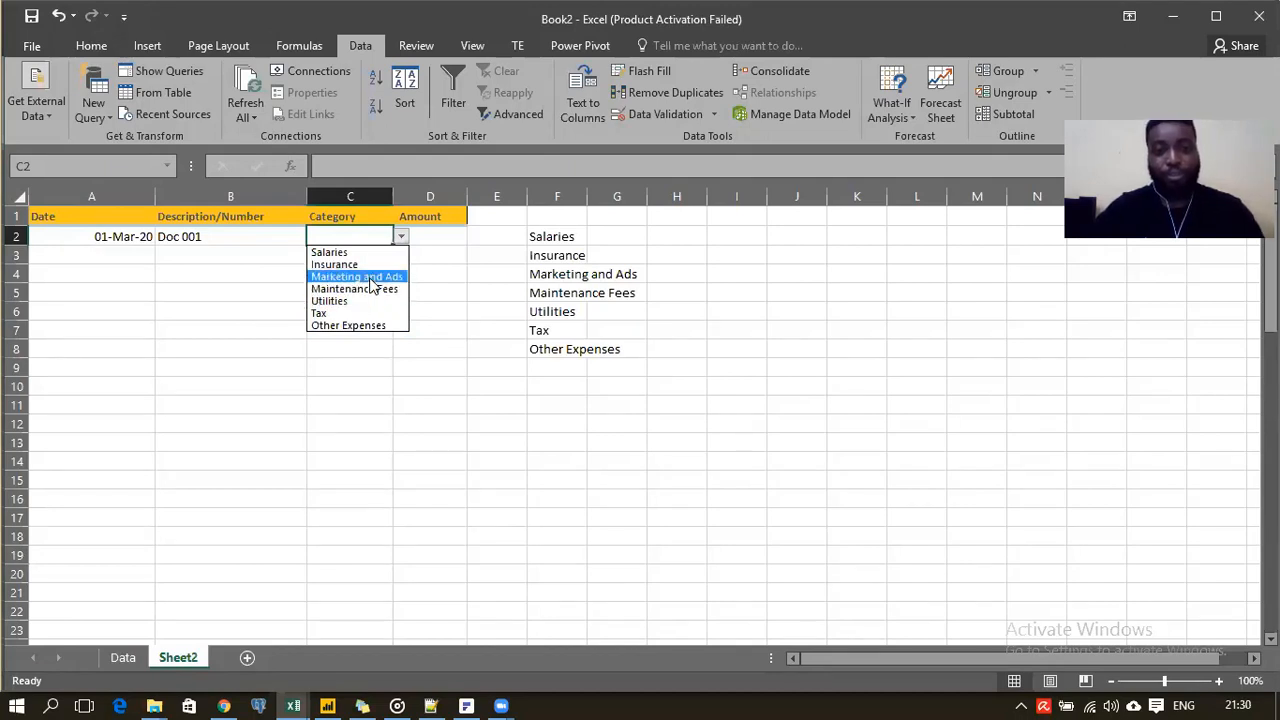
{"action": "left_click", "coordinate": [336, 276]}
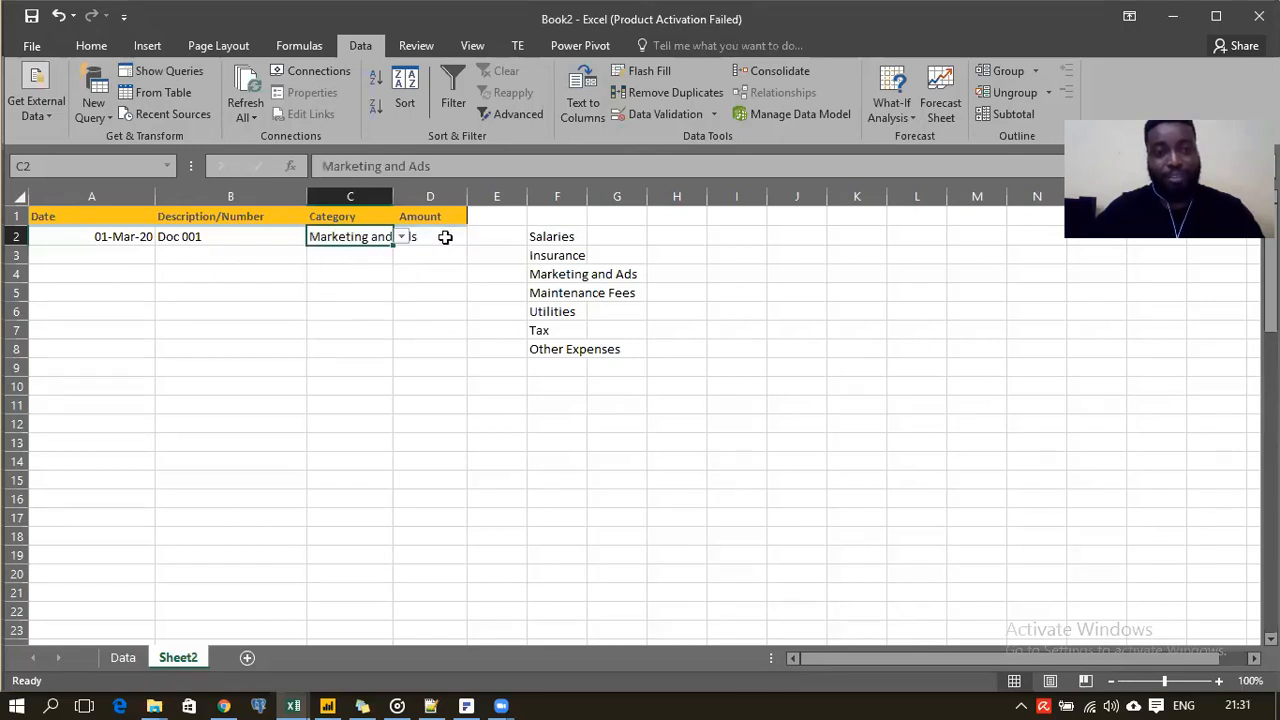
{"action": "left_click", "coordinate": [445, 237]}
{"action": "double_click", "coordinate": [393, 196]}
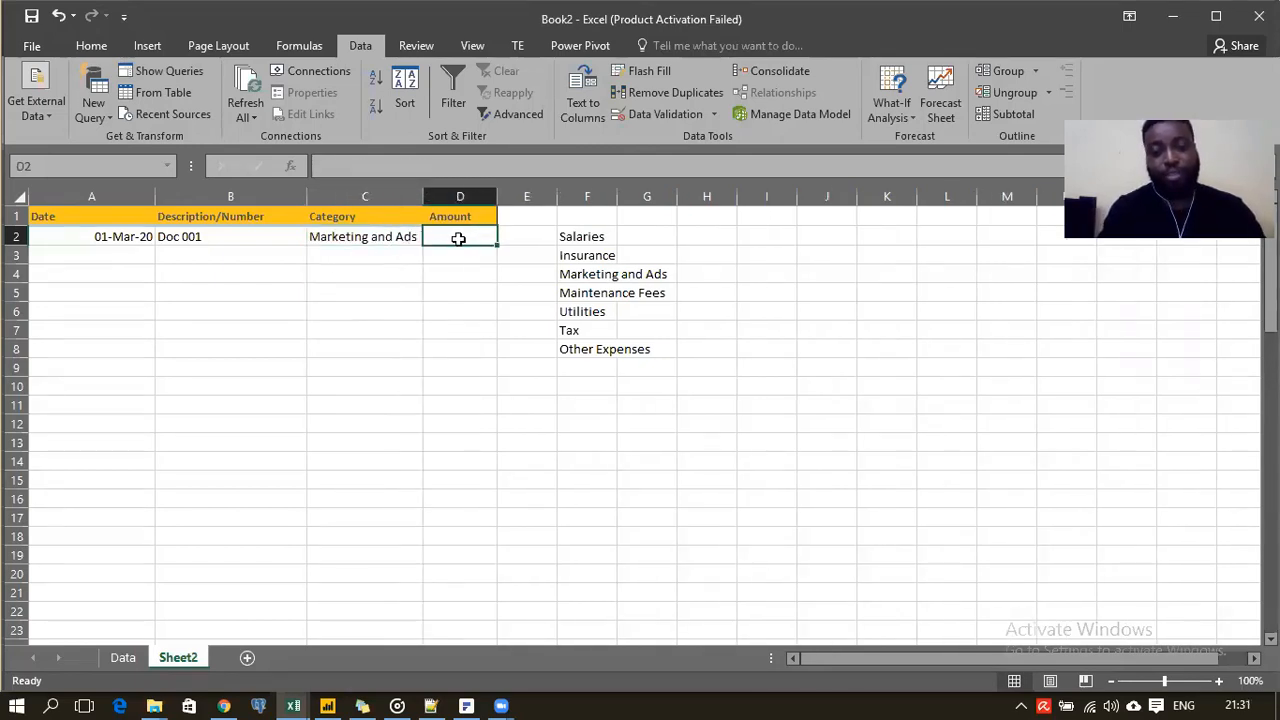
Enter an amount of 27500 in D2
{"action": "type", "text": "27"}
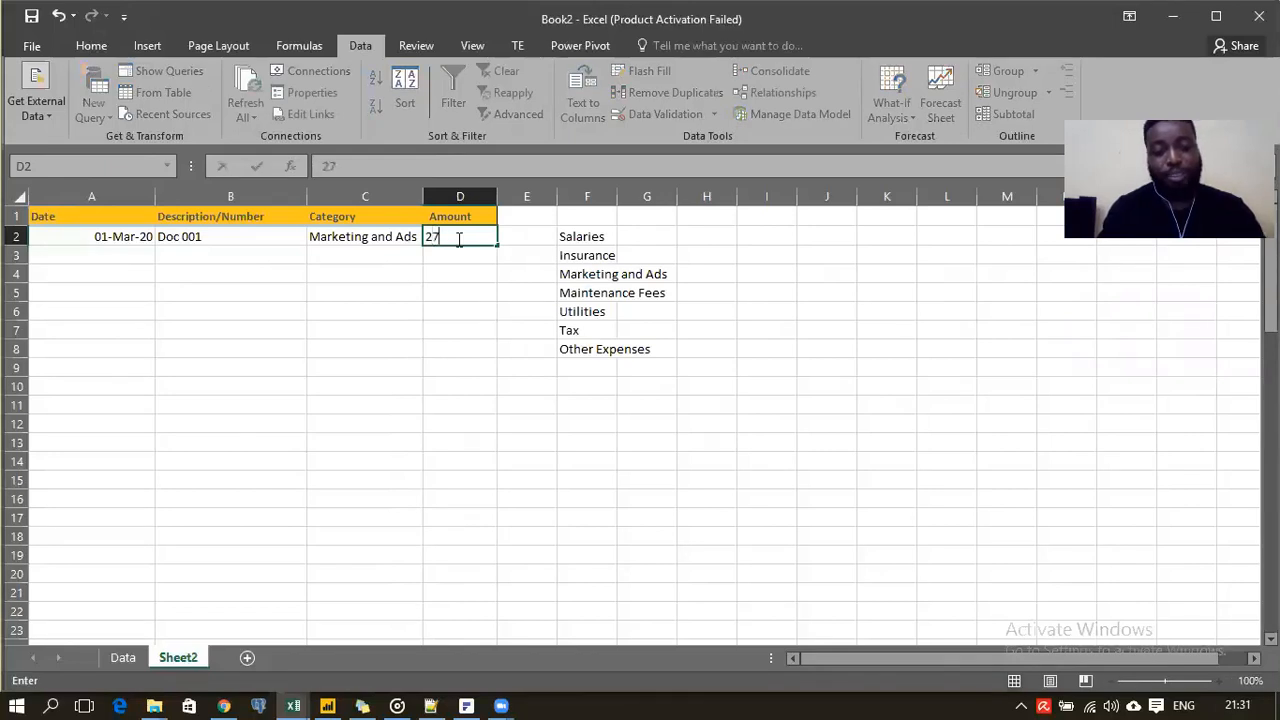
{"action": "type", "text": "500"}
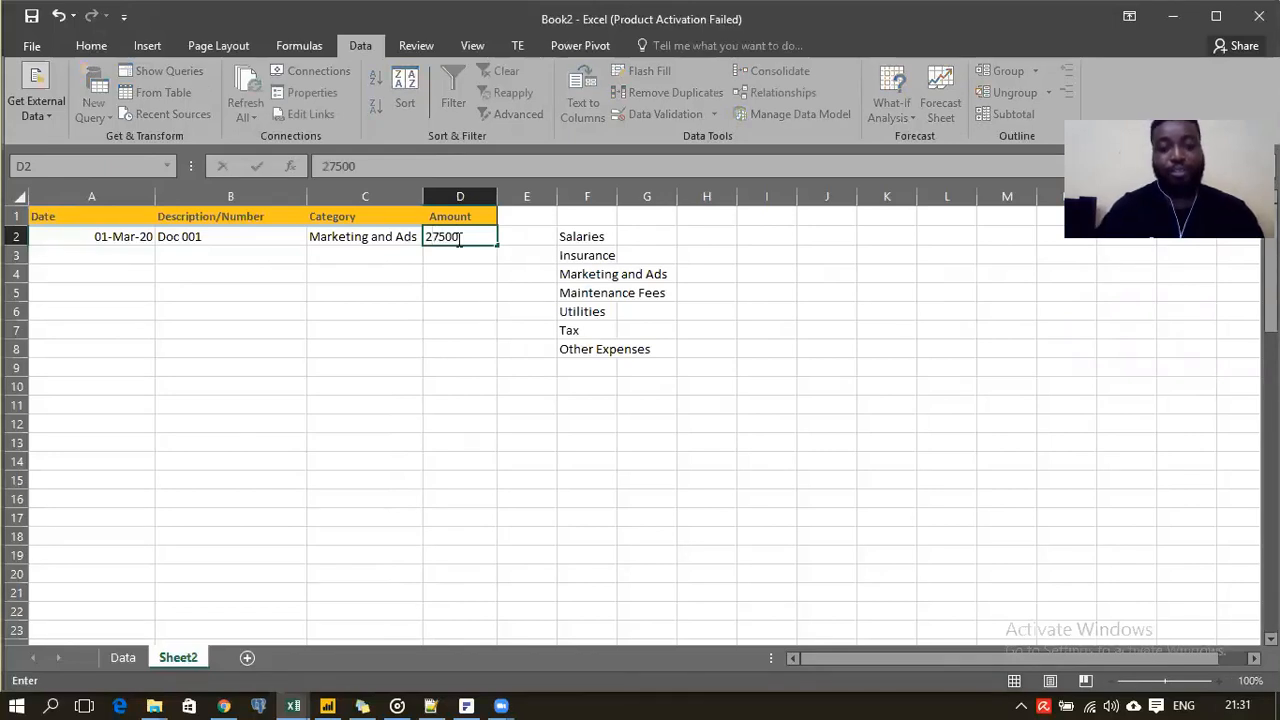
{"action": "key", "text": "ctrl+Return"}
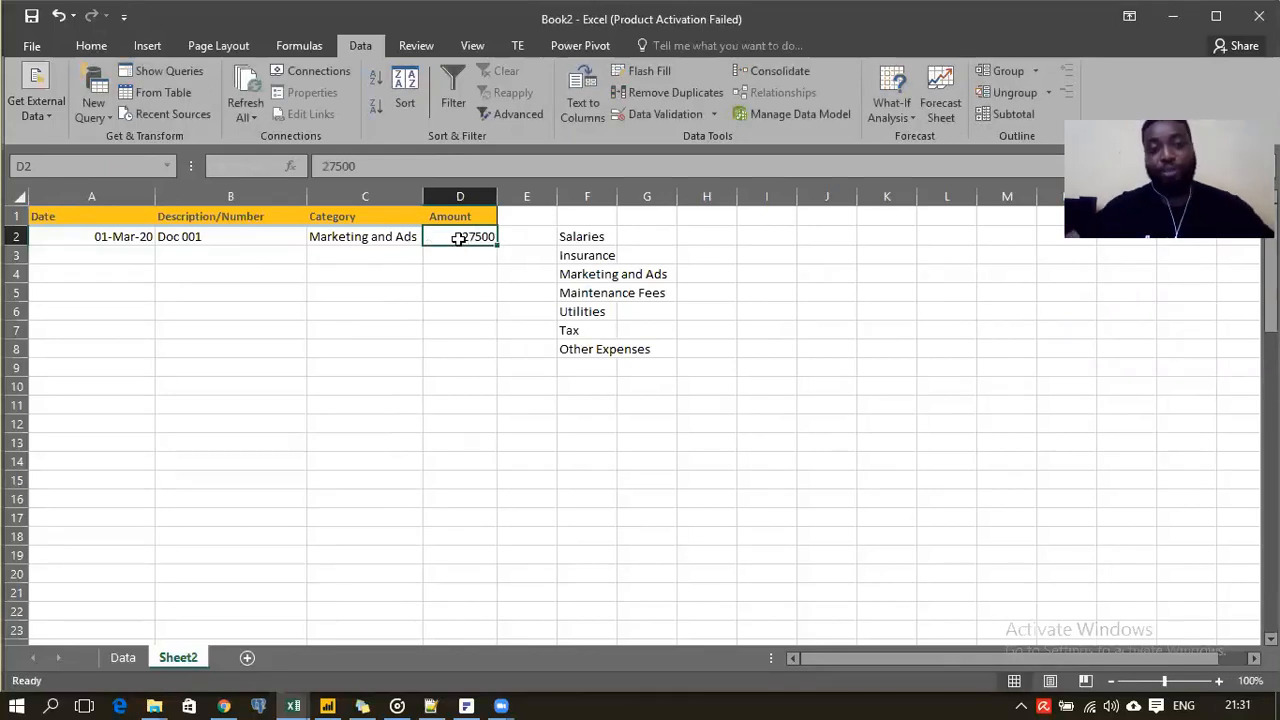
Replace the list validation source of C2 with Salaries,Insurance,Marketing and Ads,Maintenance Fees,Utilities,Tax,Other Expenses
{"action": "left_click", "coordinate": [343, 237]}
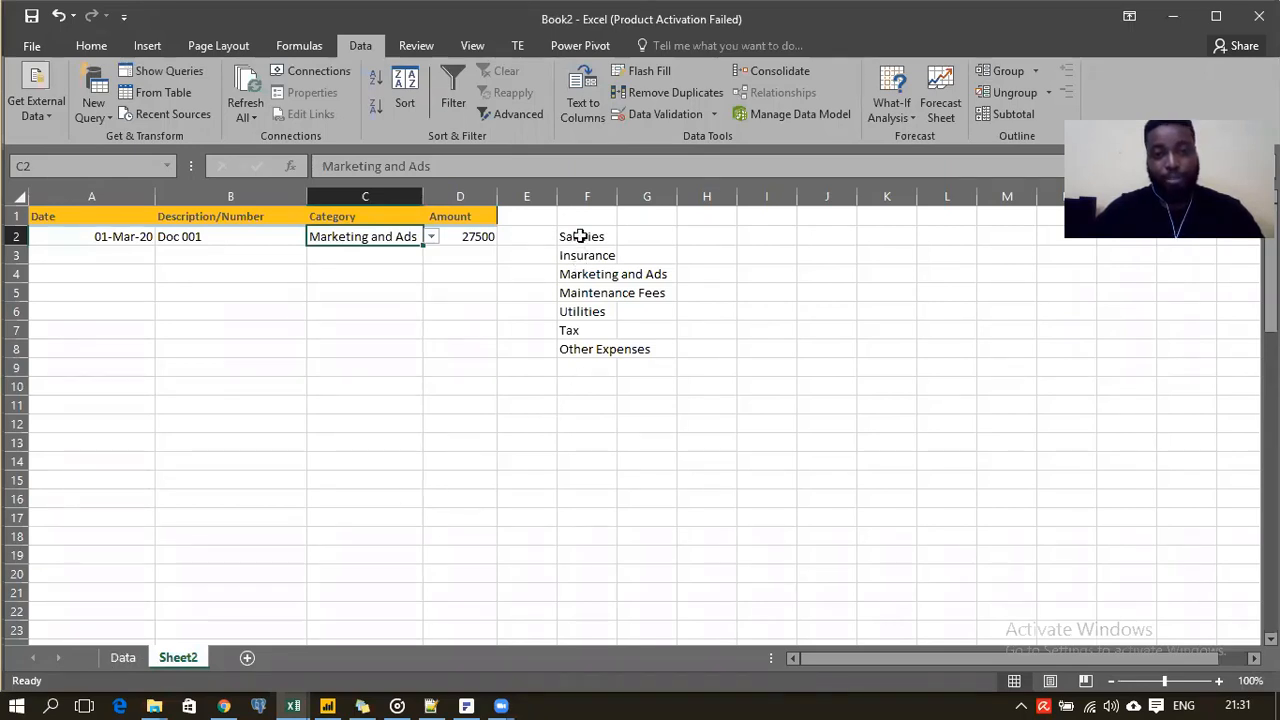
{"action": "left_click_drag", "start_coordinate": [571, 237], "coordinate": [600, 349]}
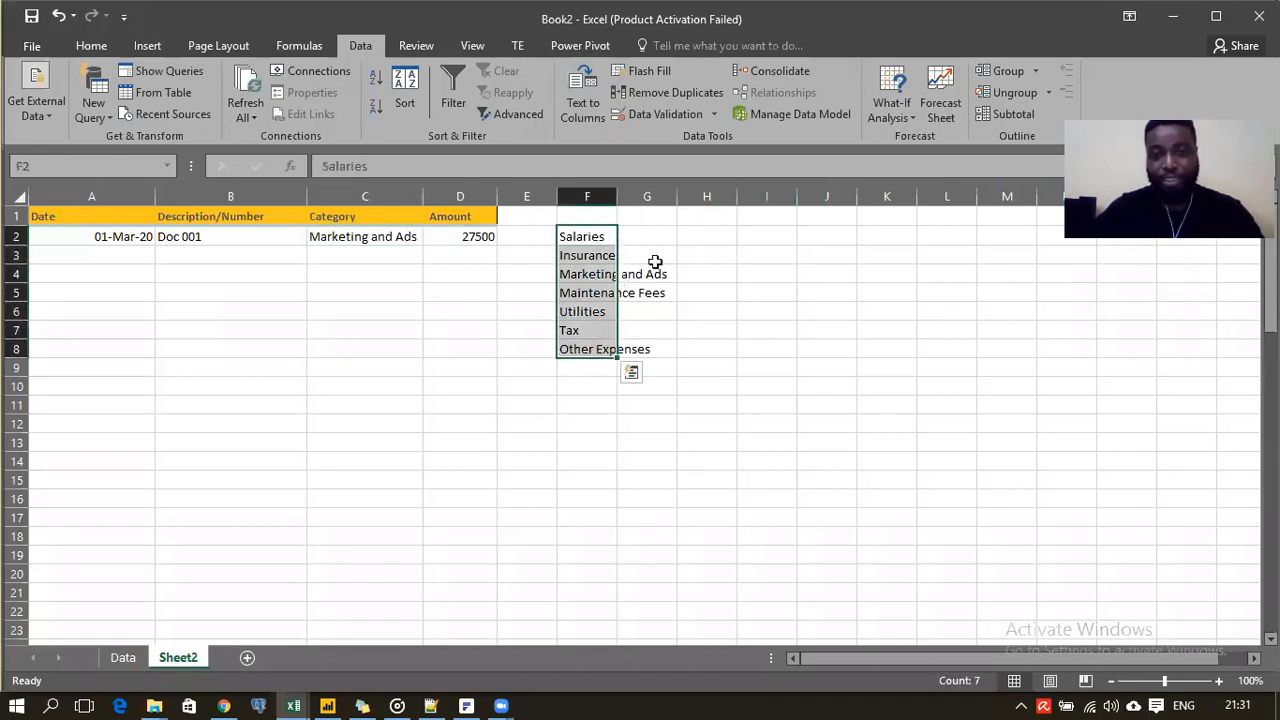
{"action": "left_click", "coordinate": [366, 238]}
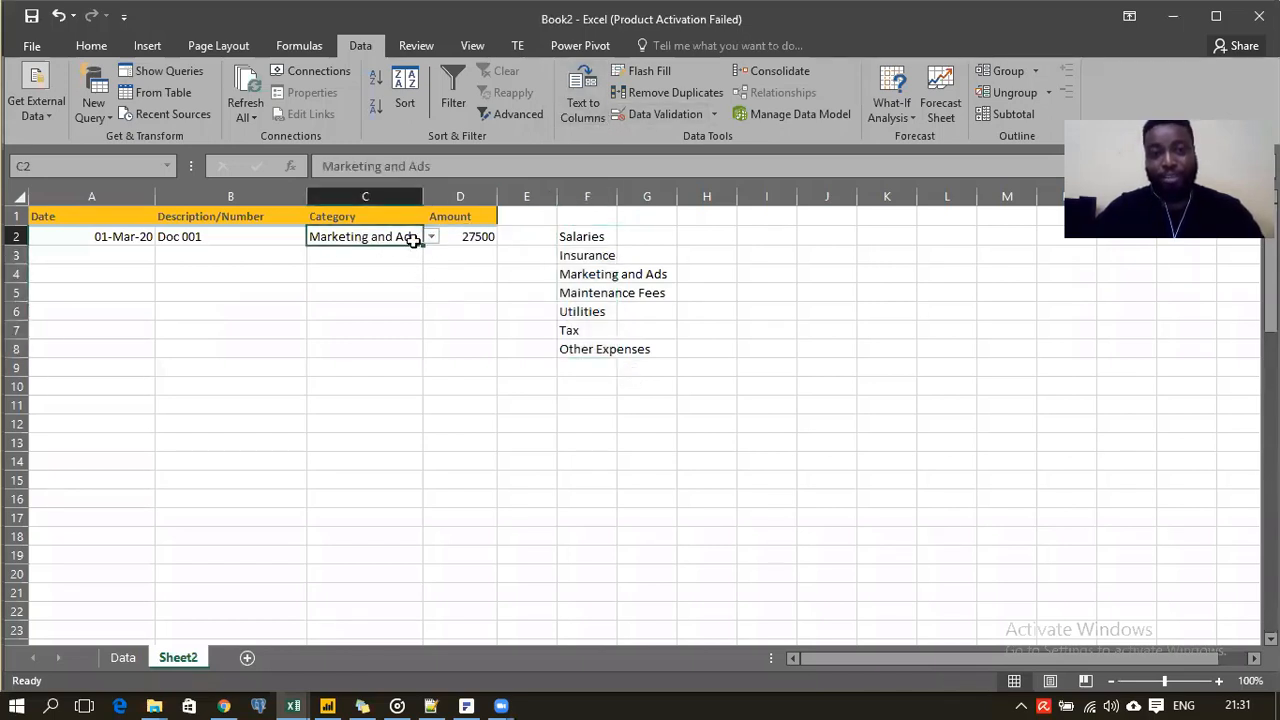
{"action": "left_click", "coordinate": [652, 116]}
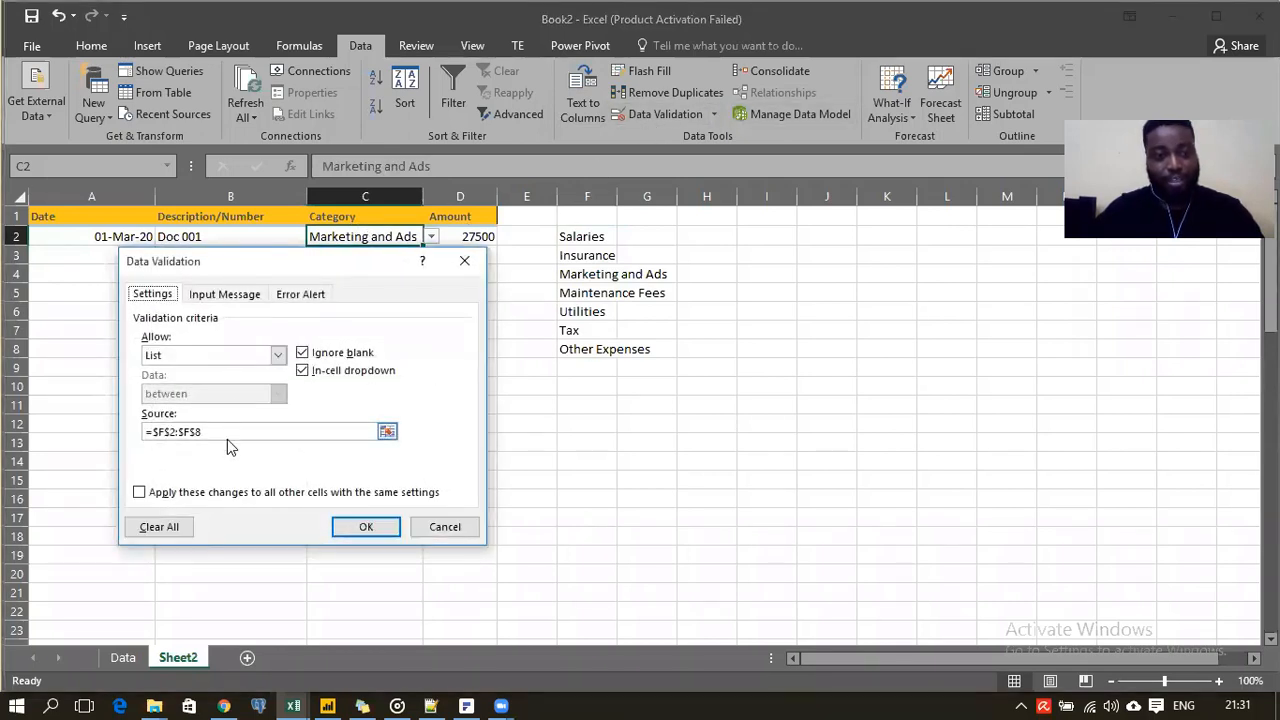
{"action": "left_click_drag", "start_coordinate": [227, 431], "coordinate": [139, 442]}
{"action": "key", "text": "BackSpace"}
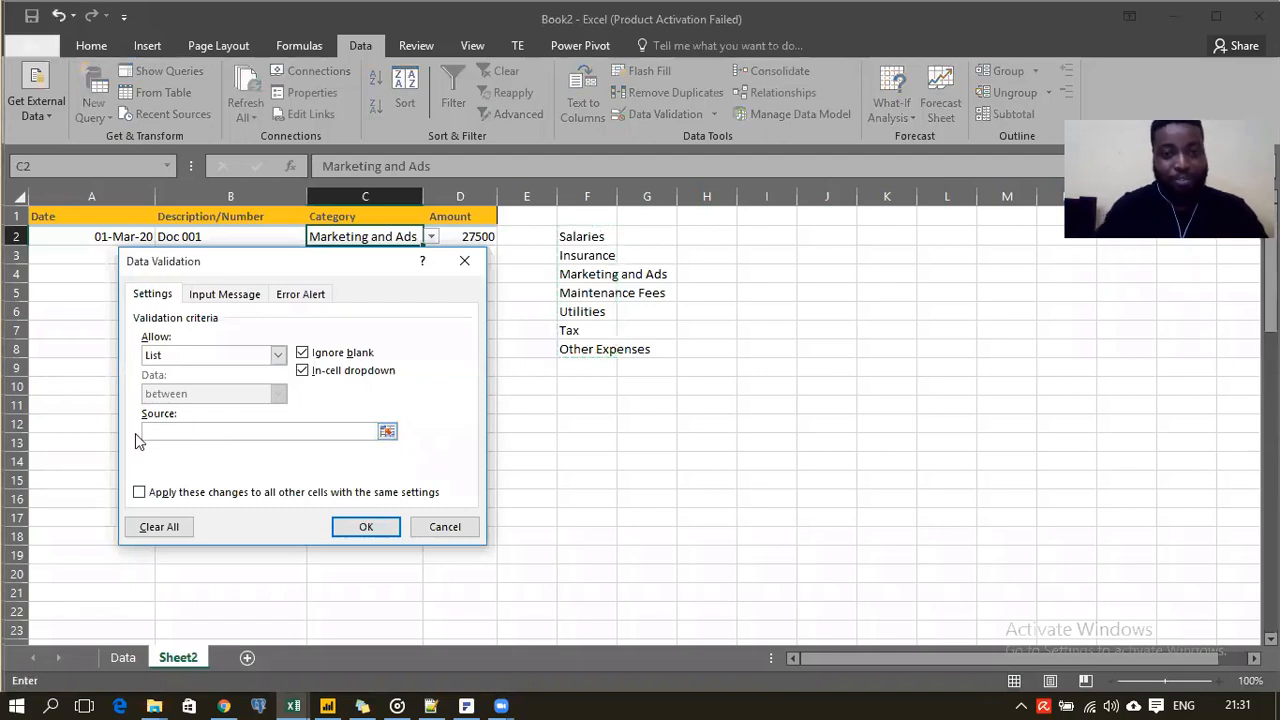
{"action": "type", "text": "Salaries"}
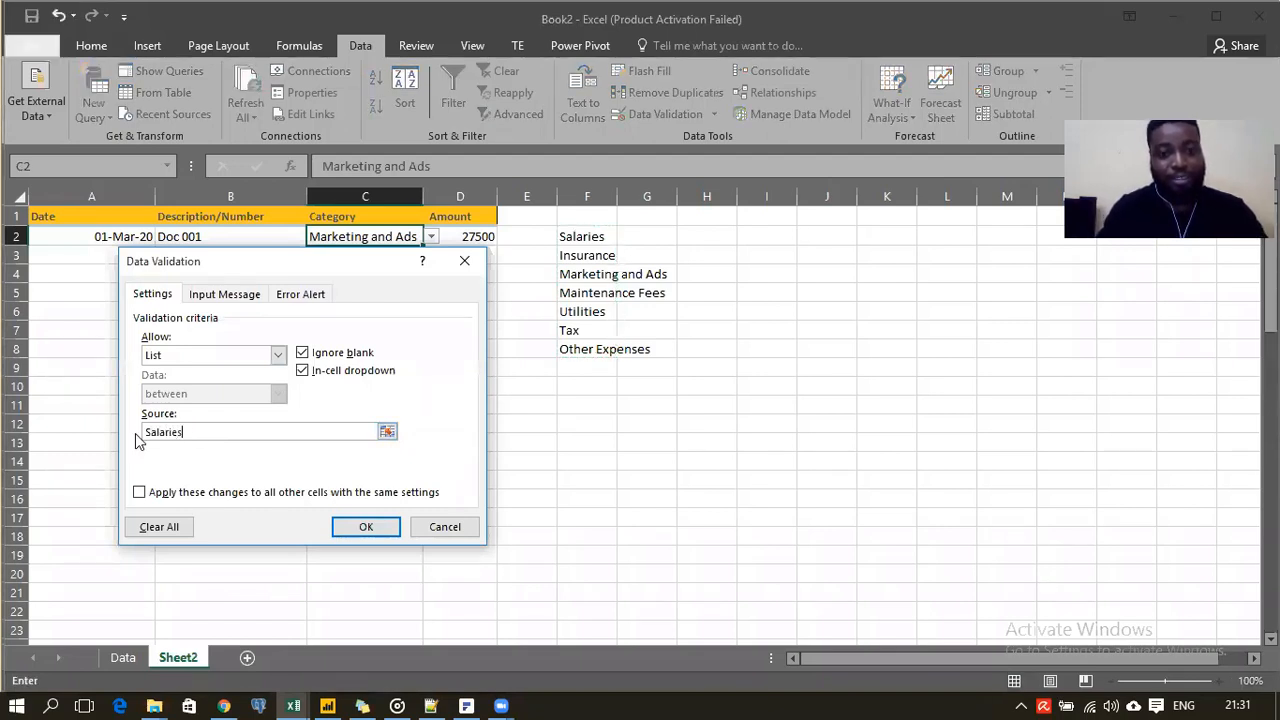
{"action": "type", "text": ",Insurance,Mark"}
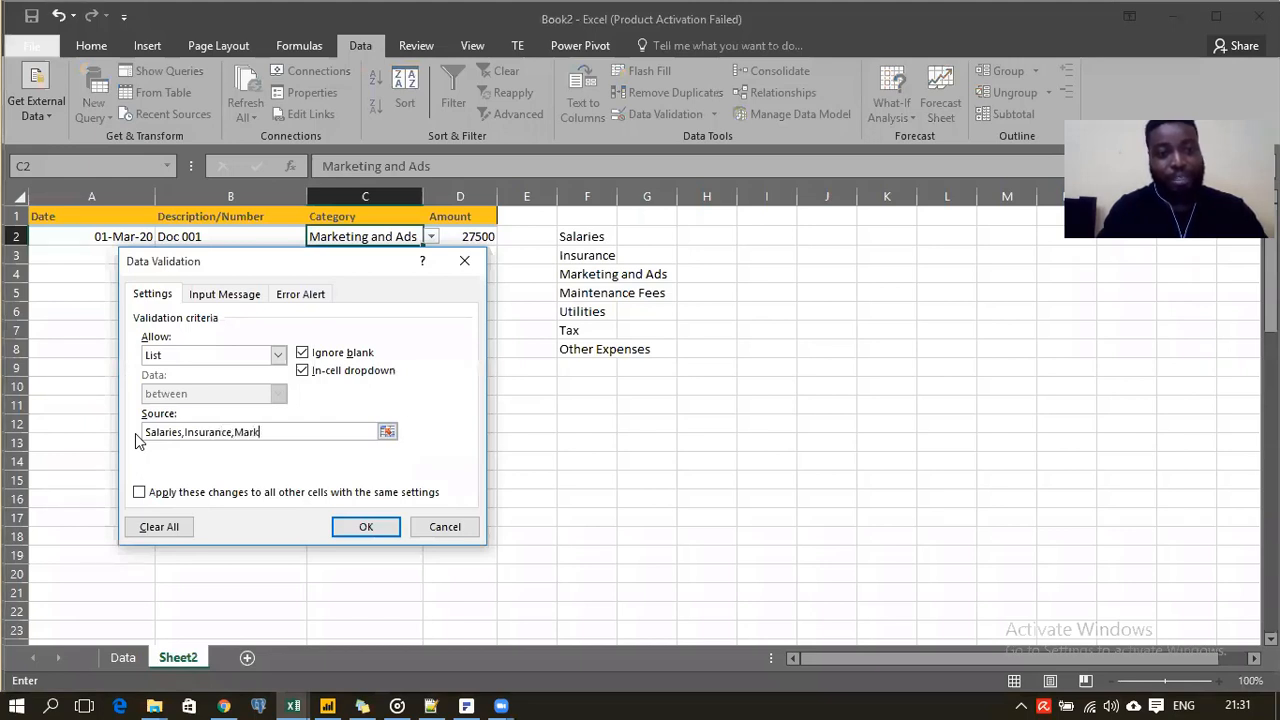
{"action": "type", "text": "eting and Ads,"}
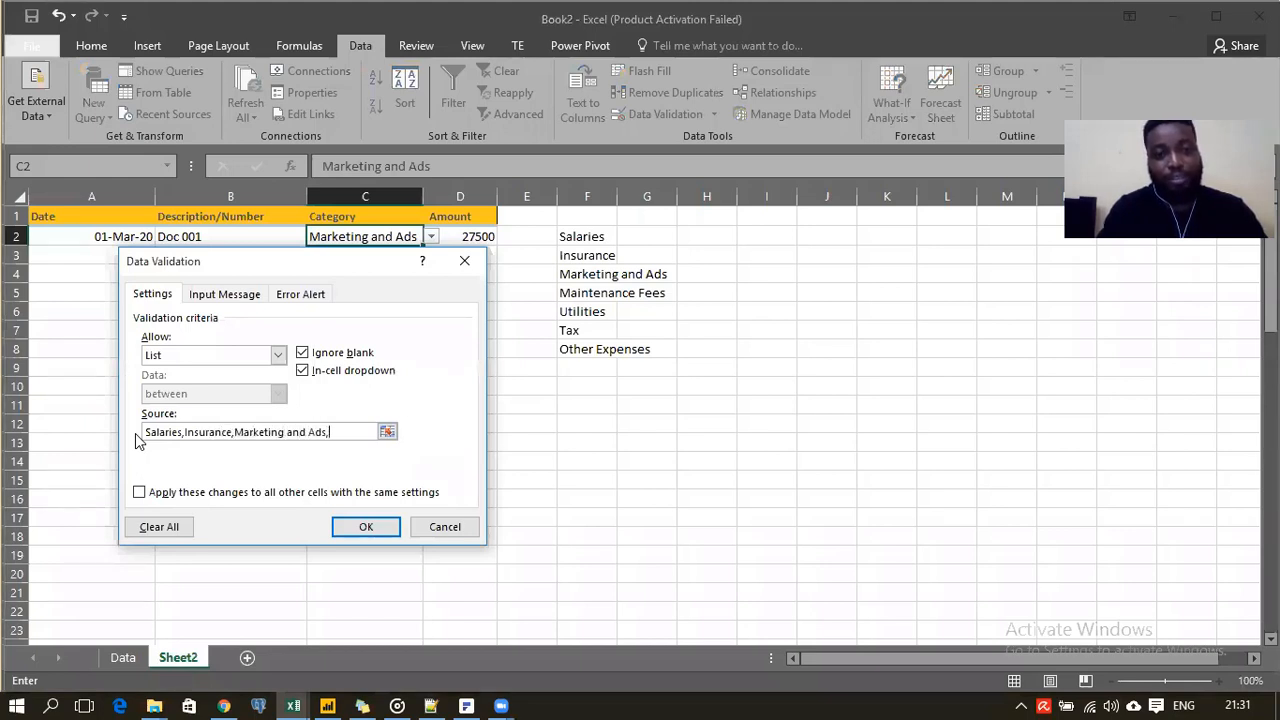
{"action": "type", "text": "Maintenance Fees,"}
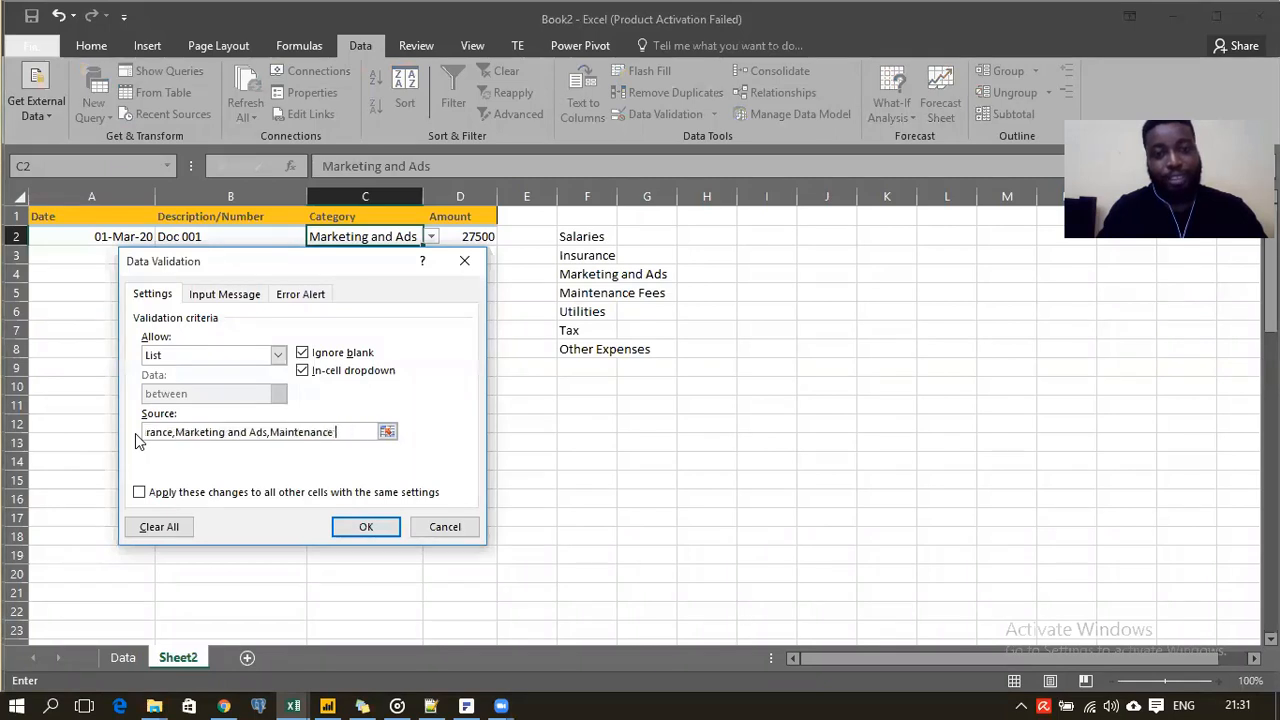
{"action": "type", "text": "tilities"}
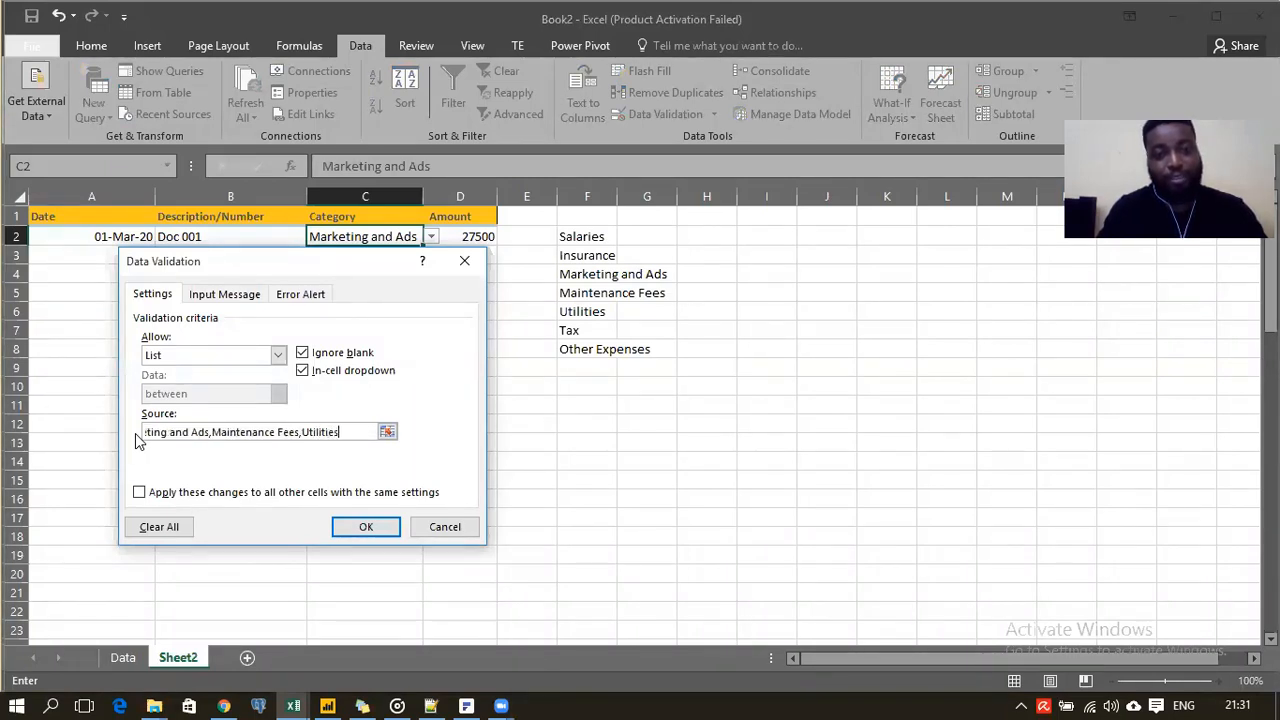
{"action": "type", "text": ",Tax,Other"}
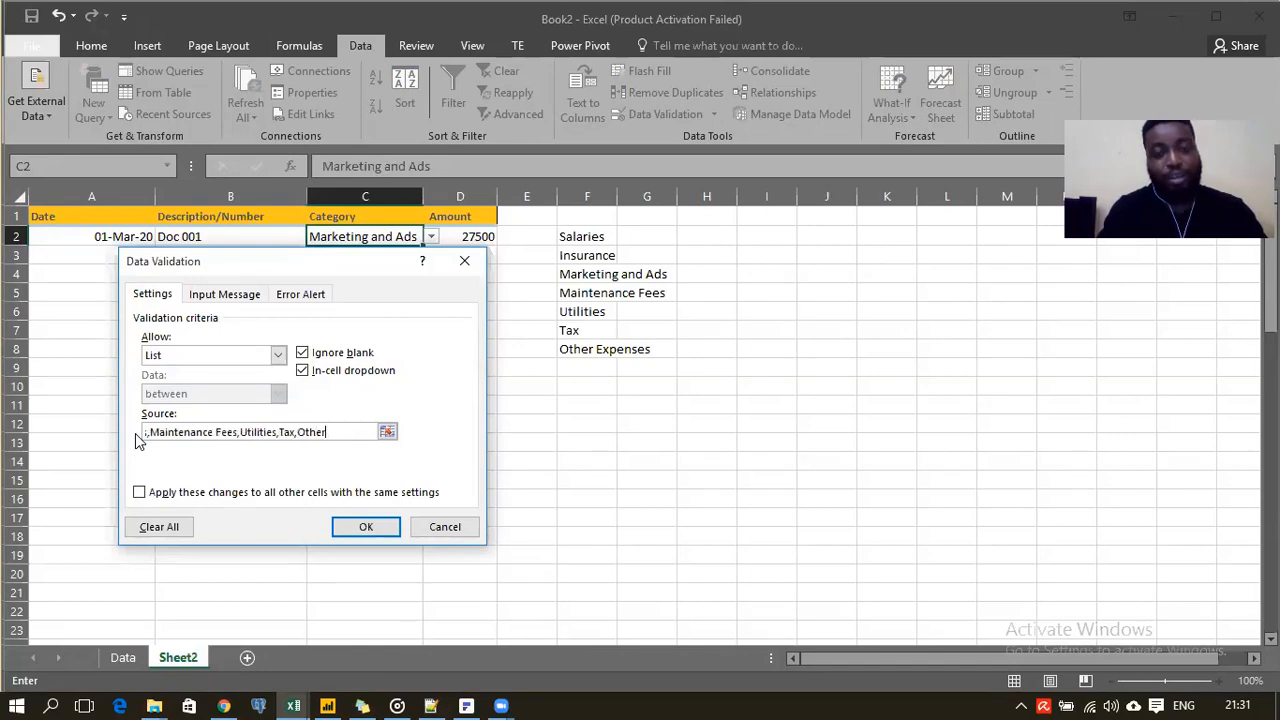
{"action": "type", "text": " Expenses"}
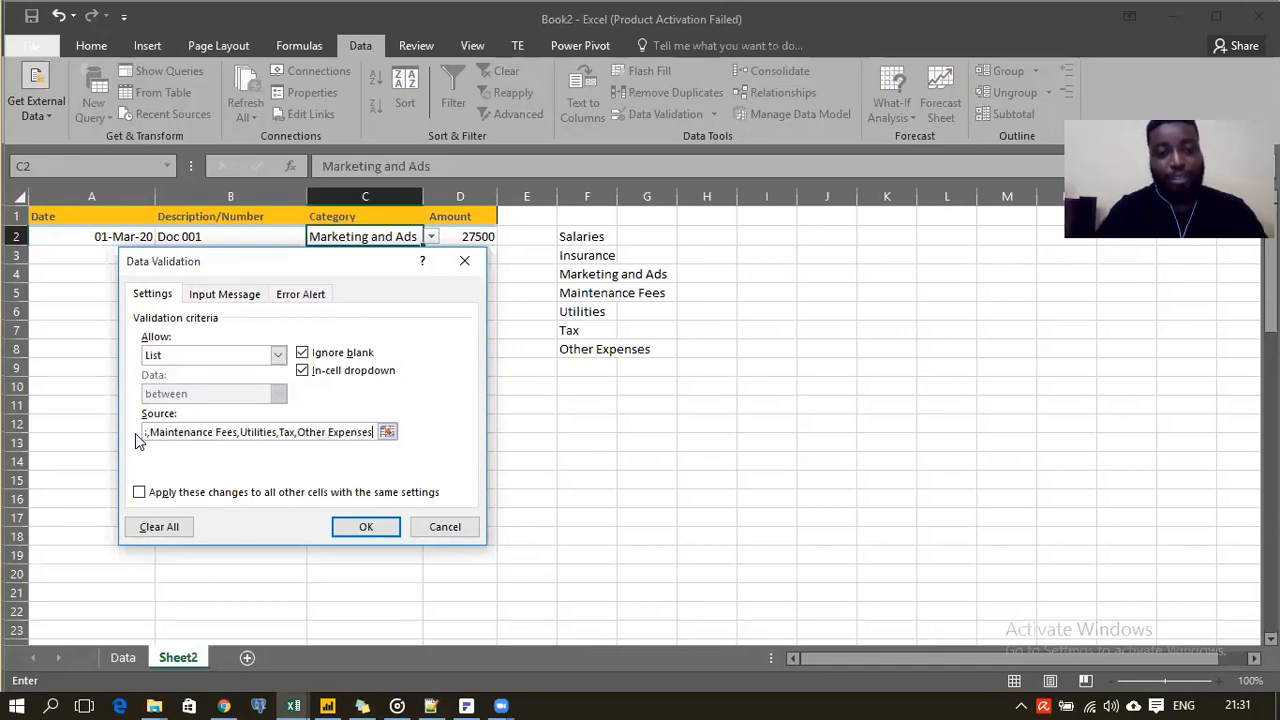
{"action": "key", "text": "Return"}
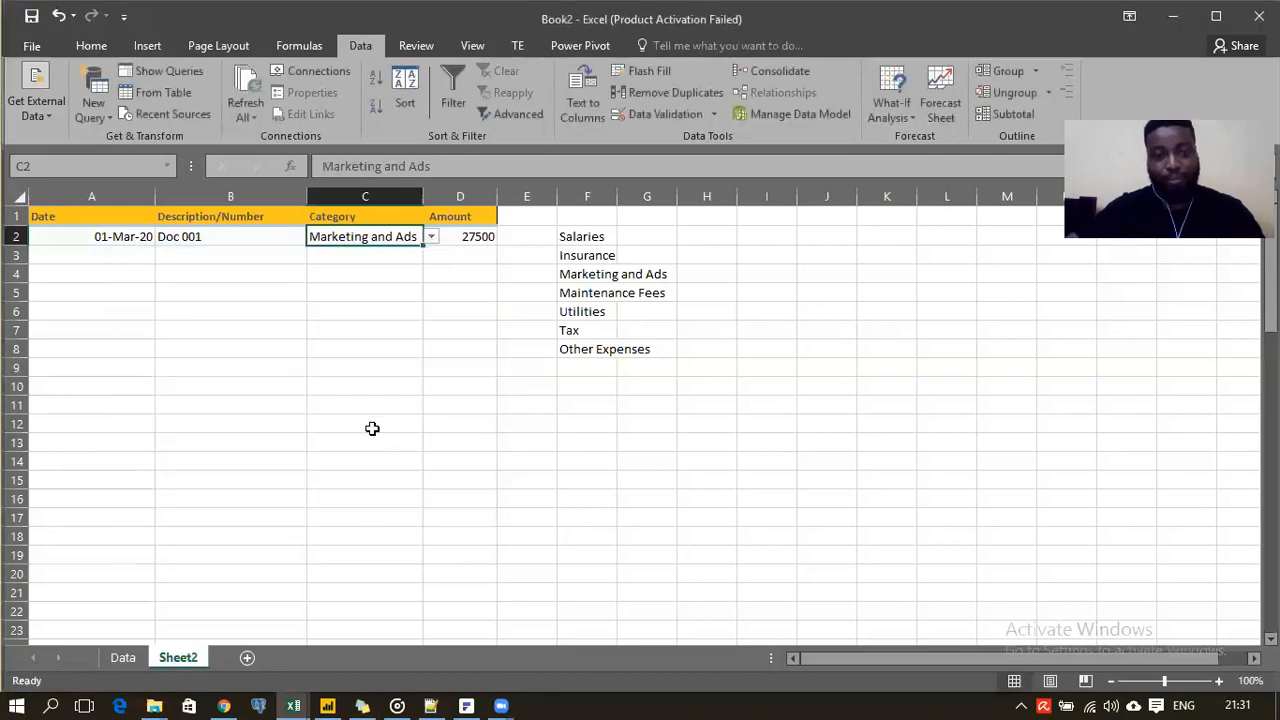
{"action": "left_click", "coordinate": [431, 236]}
{"action": "left_click", "coordinate": [431, 236]}
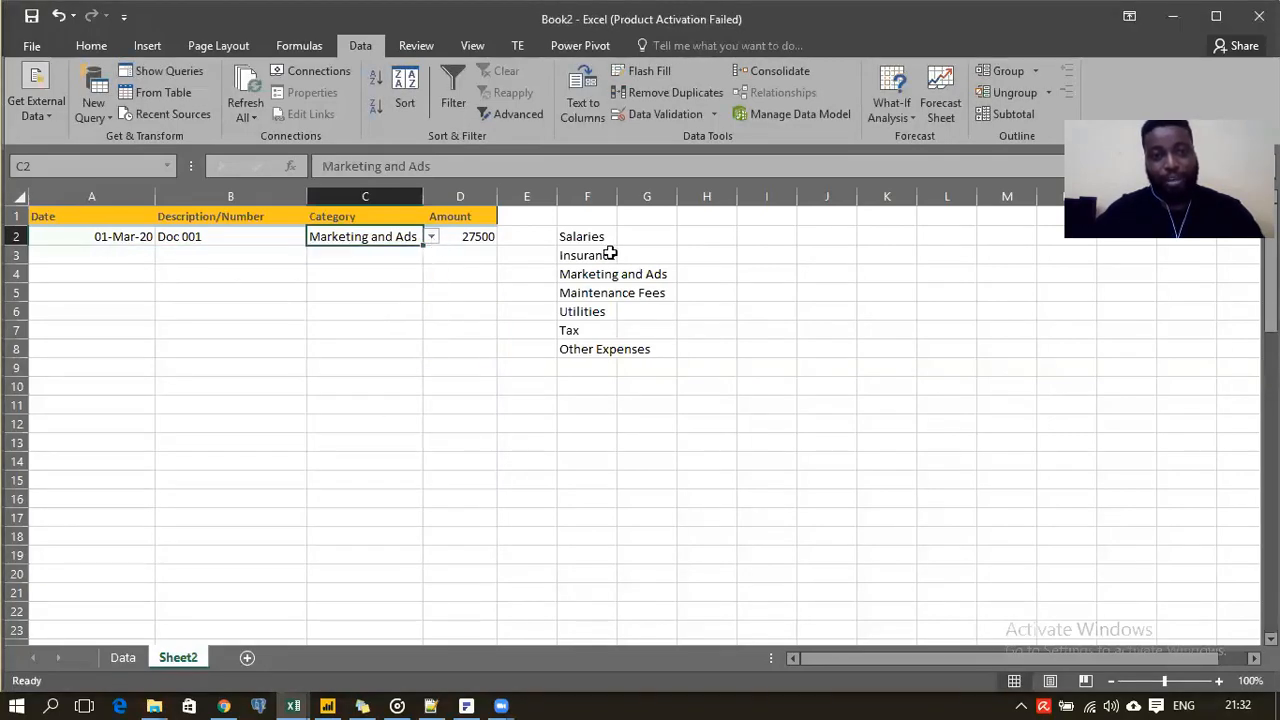
Clear the category list from column F and check the options in the C2 dropdown
{"action": "left_click", "coordinate": [586, 196]}
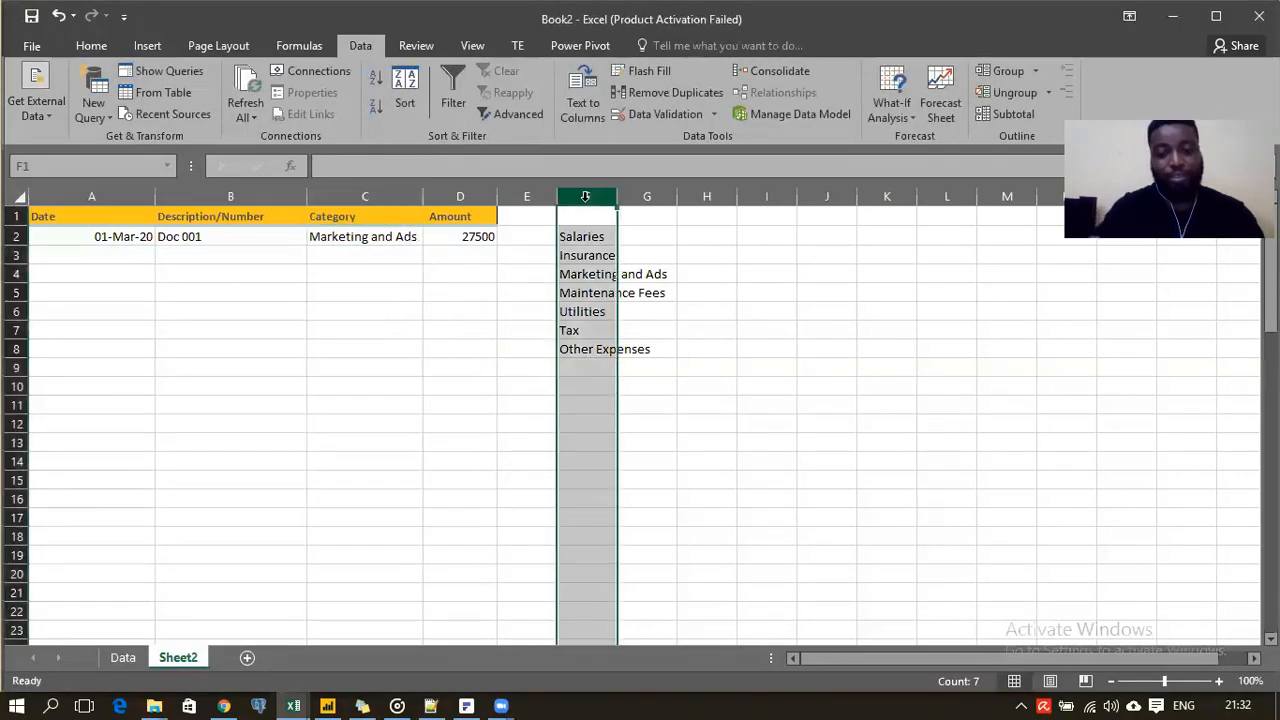
{"action": "key", "text": "Delete"}
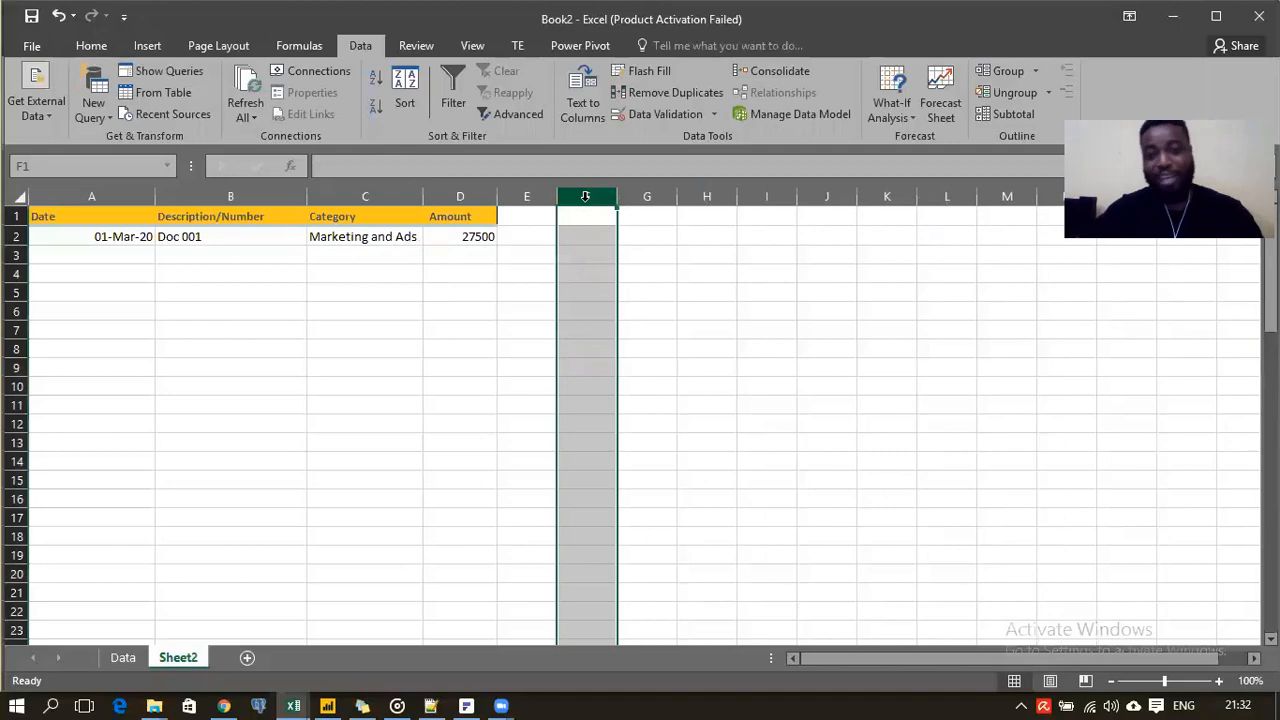
{"action": "left_click", "coordinate": [370, 235]}
{"action": "left_click", "coordinate": [431, 237]}
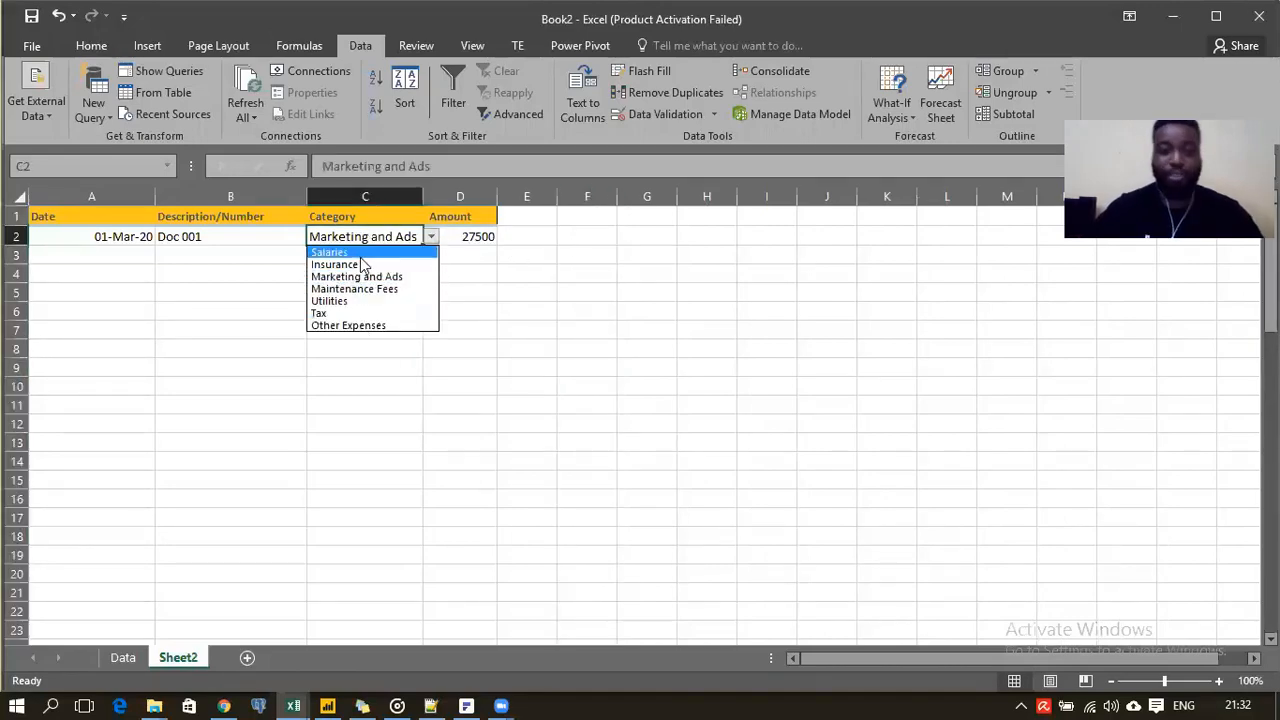
{"action": "left_click", "coordinate": [428, 240]}
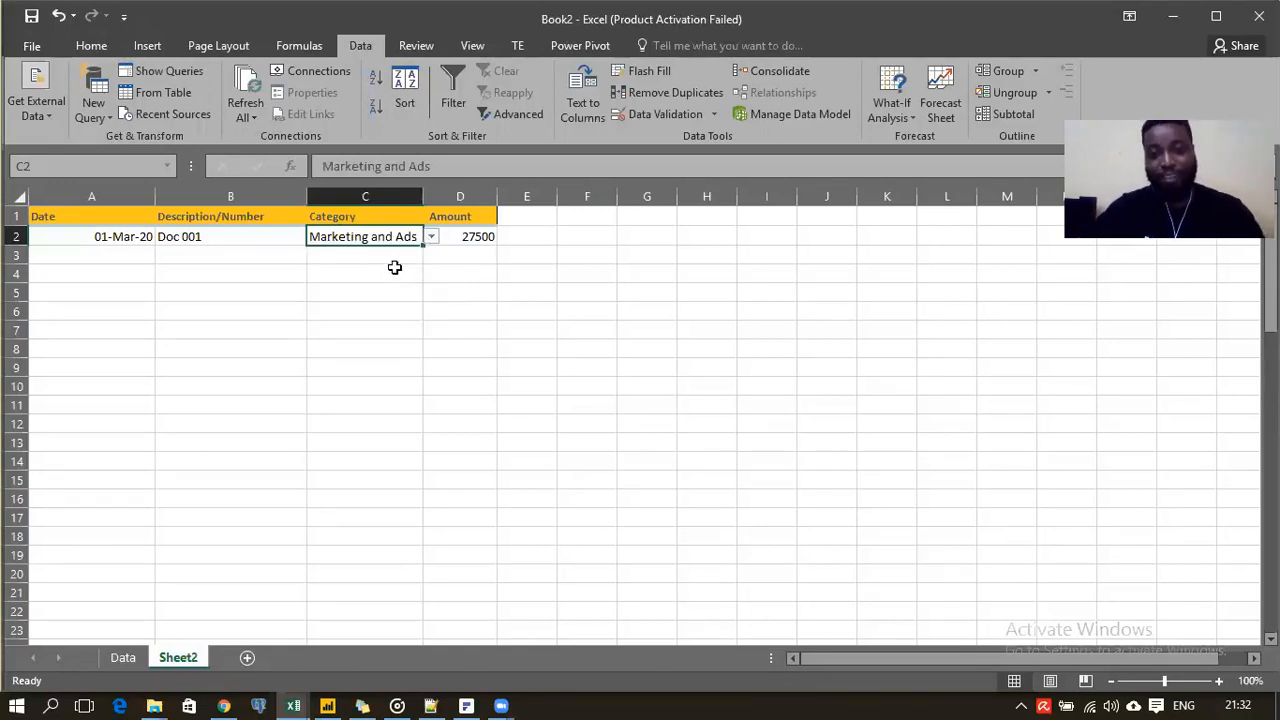
{"action": "mouse_move", "coordinate": [709, 229]}
{"action": "left_mouse_down"}
{"action": "mouse_move", "coordinate": [720, 271]}
{"action": "mouse_move", "coordinate": [720, 242]}
{"action": "left_mouse_up"}
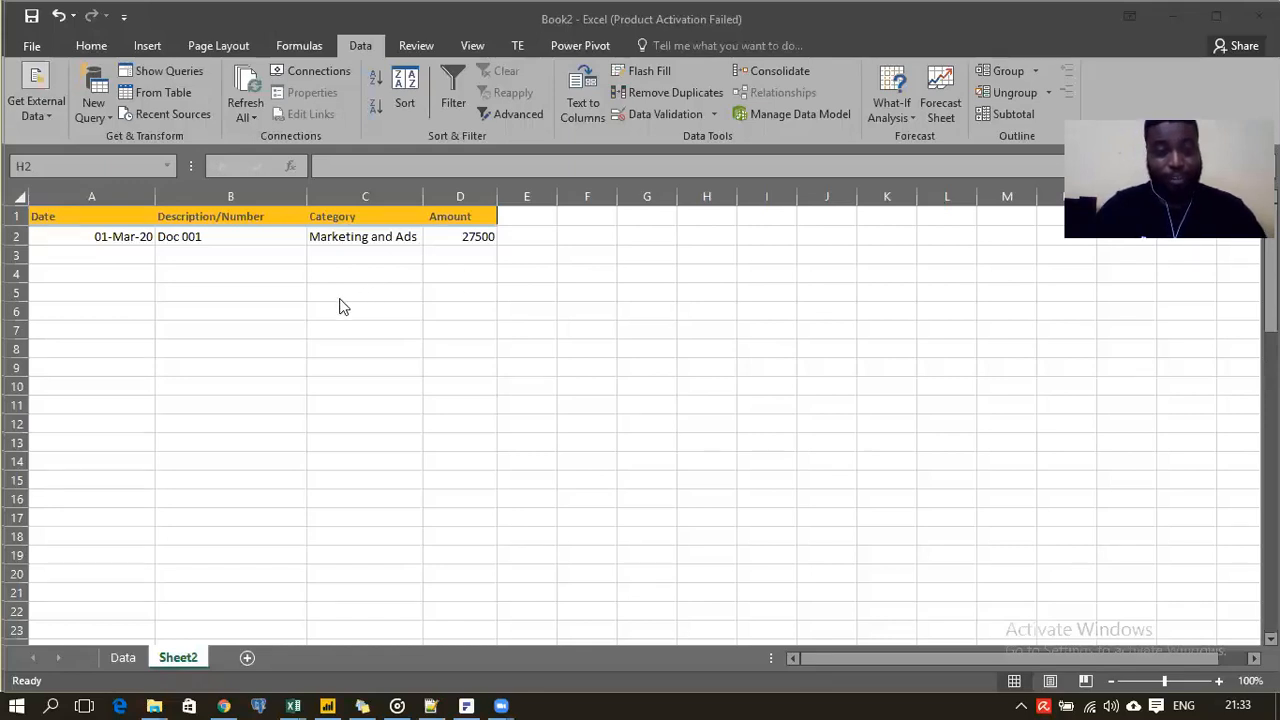
Delete Sheet2 from the workbook permanently
{"action": "right_click", "coordinate": [180, 658]}
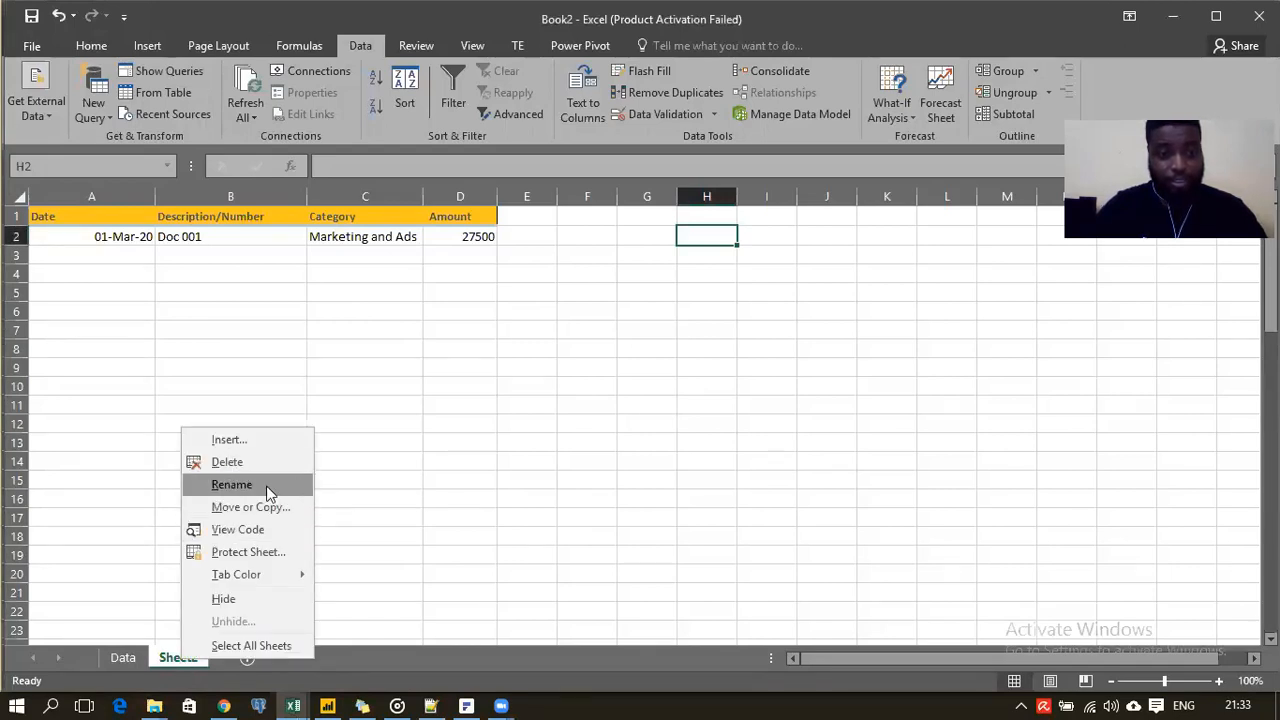
{"action": "left_click", "coordinate": [236, 462]}
{"action": "left_click", "coordinate": [612, 407]}
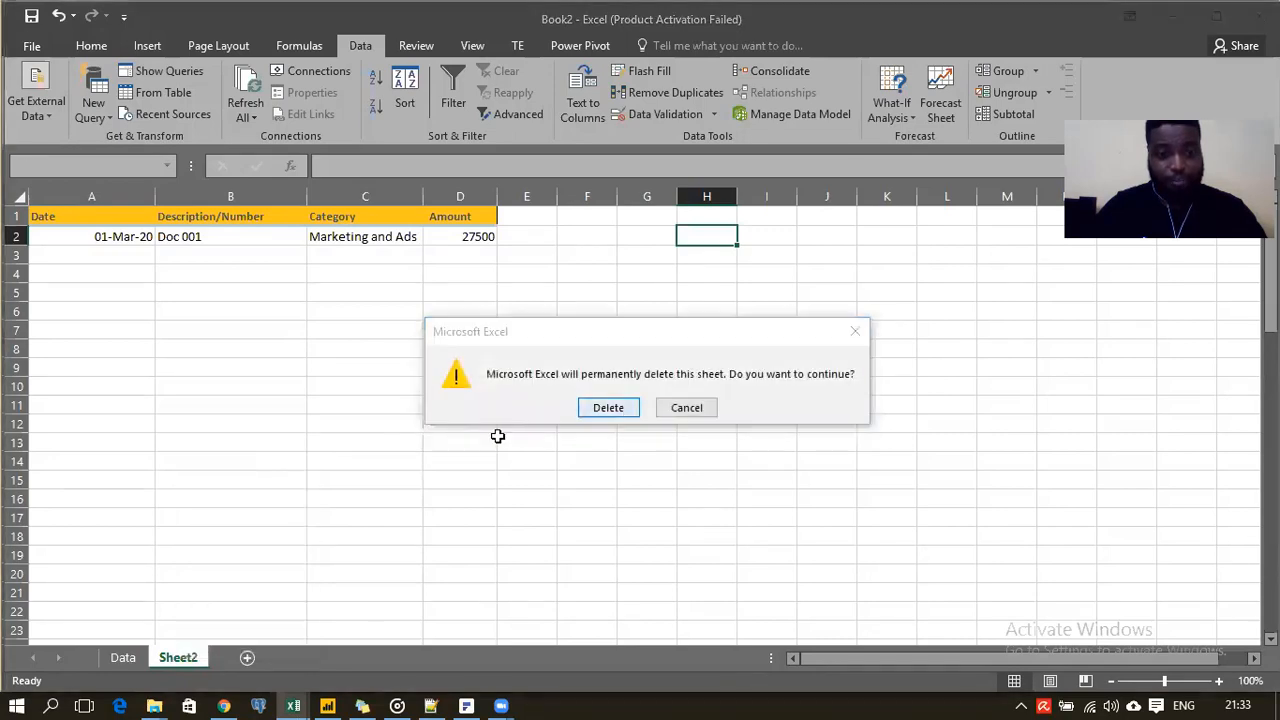
Look through the expense records on the Data sheet from the first rows to the last
{"action": "left_click", "coordinate": [60, 258]}
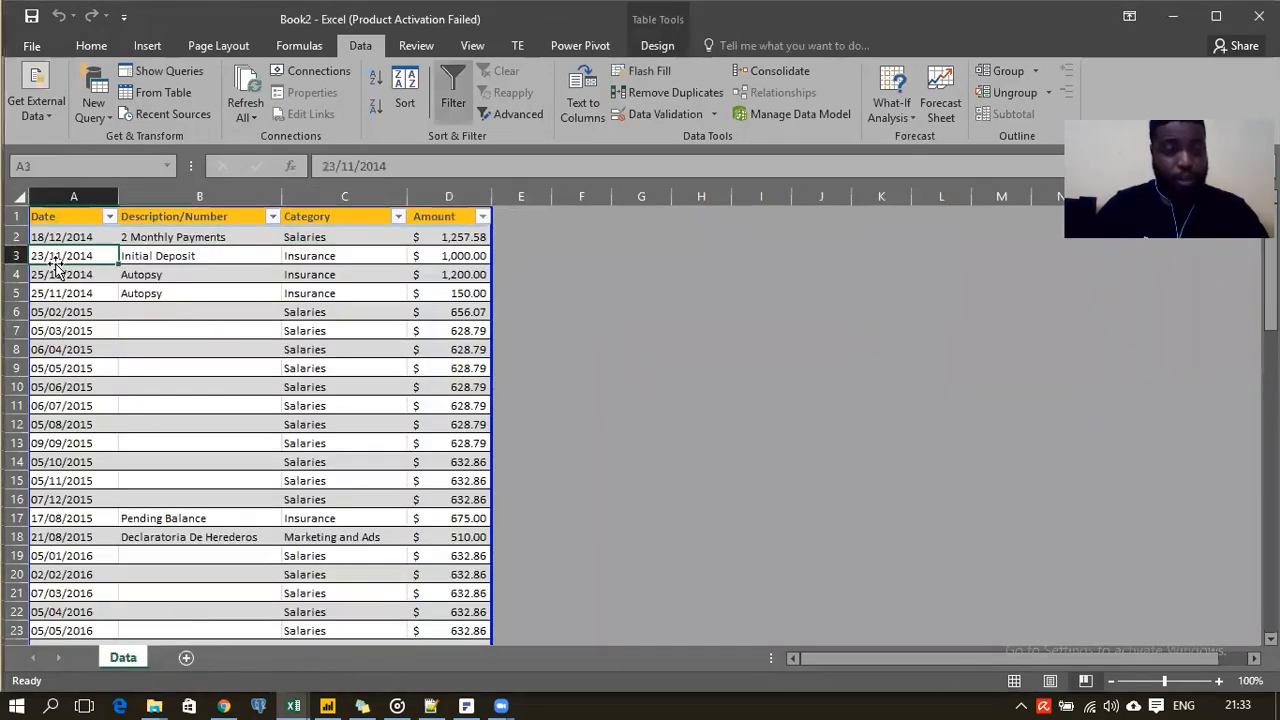
{"action": "scroll", "coordinate": [120, 428], "scroll_direction": "down", "scroll_amount": 20}
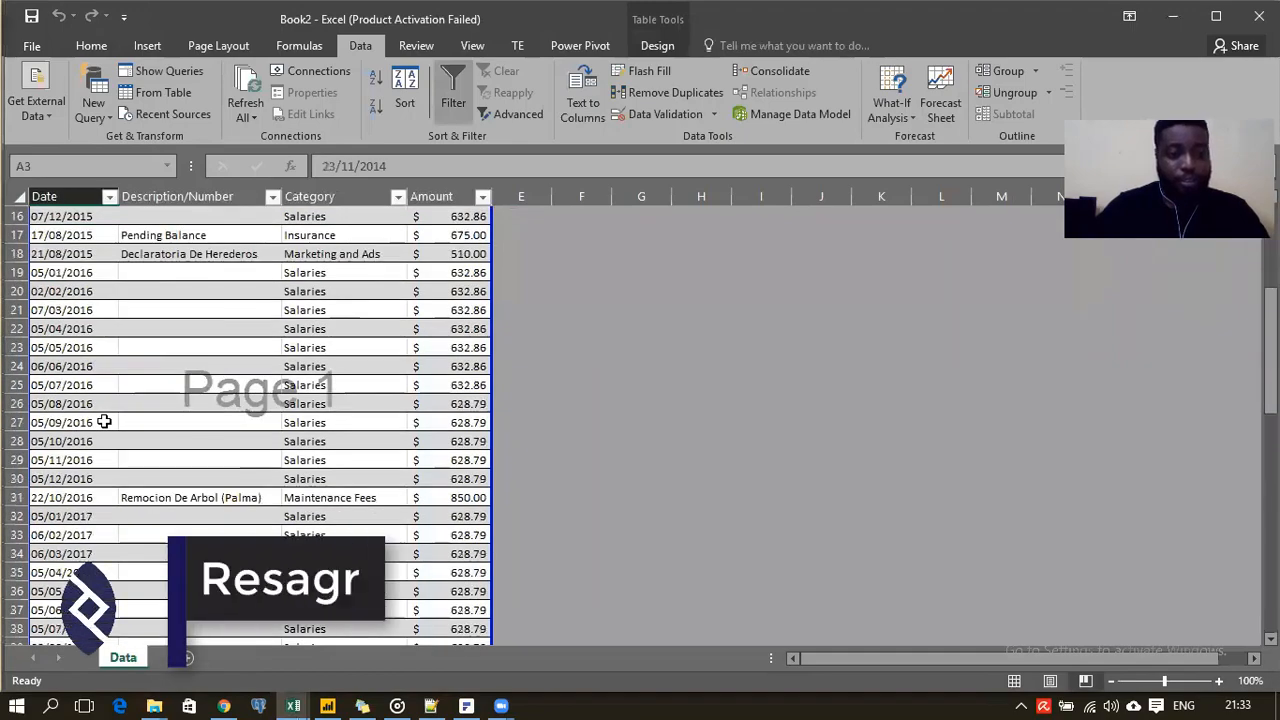
{"action": "scroll", "coordinate": [104, 422], "scroll_direction": "up", "scroll_amount": 3}
{"action": "scroll", "coordinate": [104, 422], "scroll_direction": "down", "scroll_amount": 3}
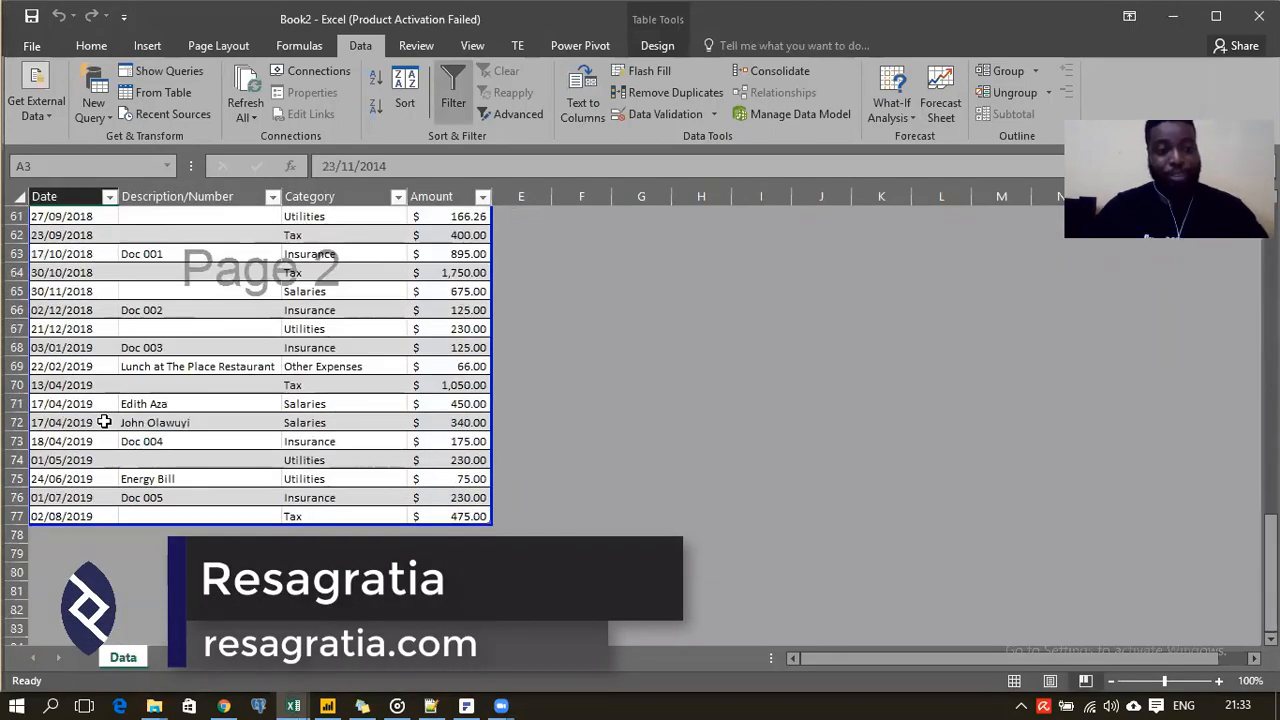
{"action": "scroll", "coordinate": [104, 422], "scroll_direction": "up", "scroll_amount": 20}
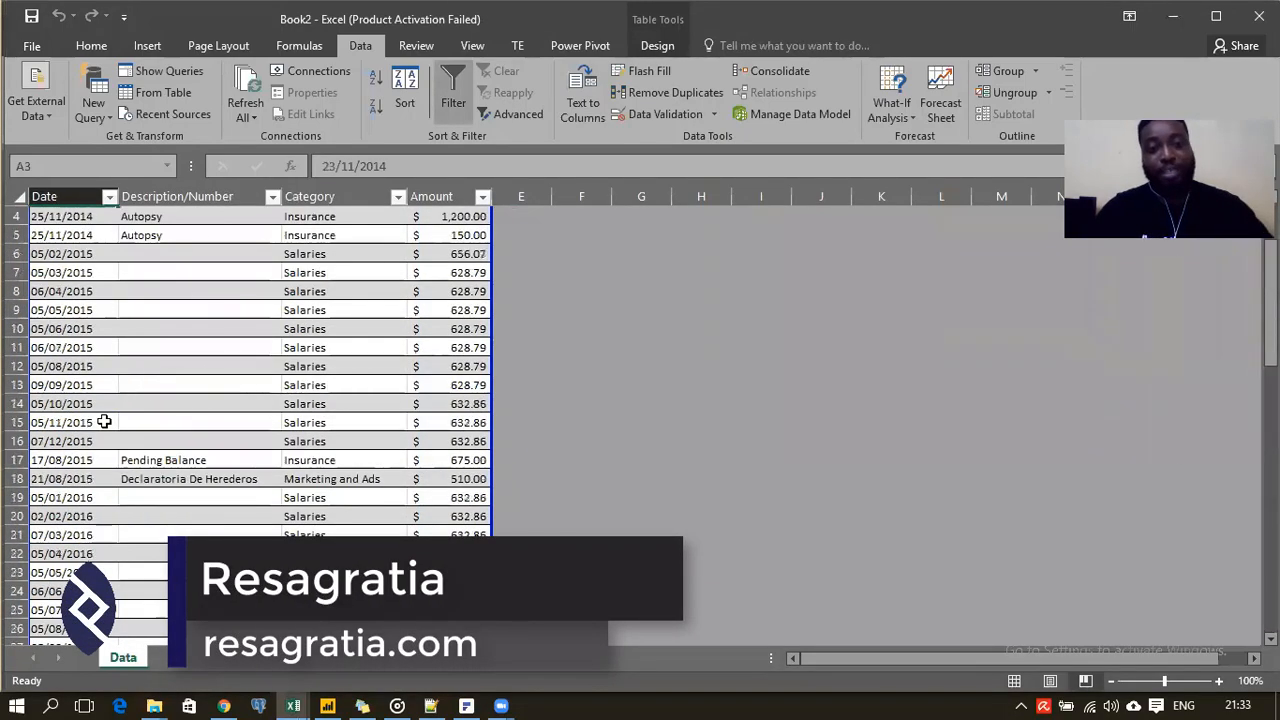